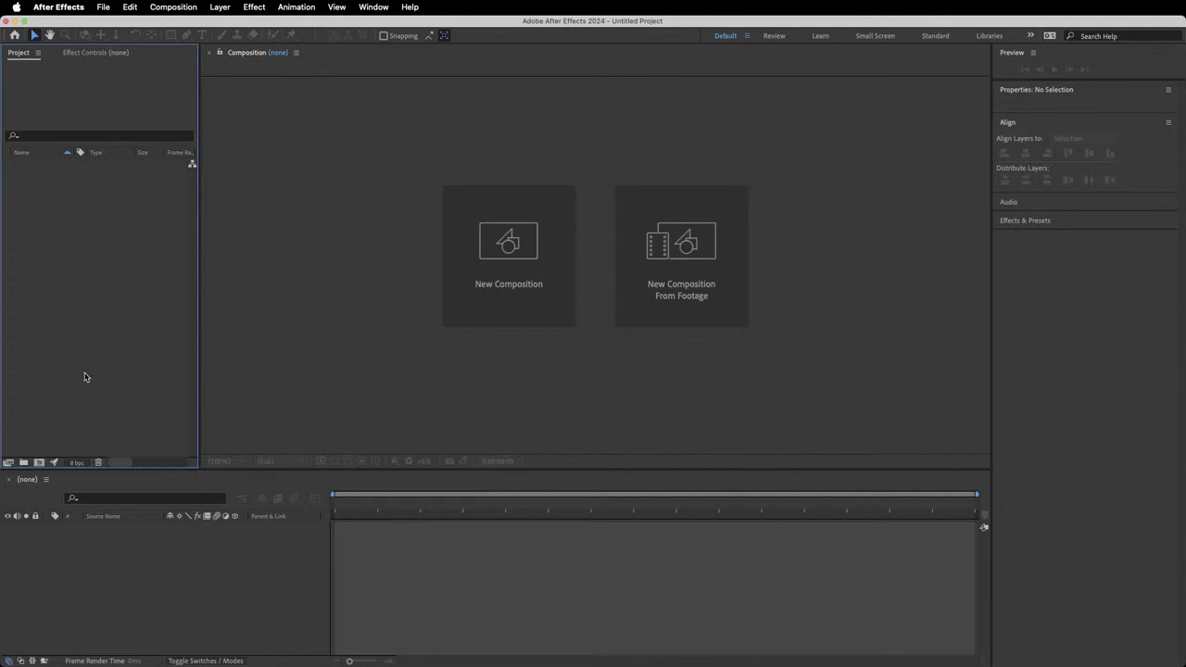
Create a 1920 × 1080 composition with a duration of 5 seconds and a frame rate of 25 fps.
click(531, 269)
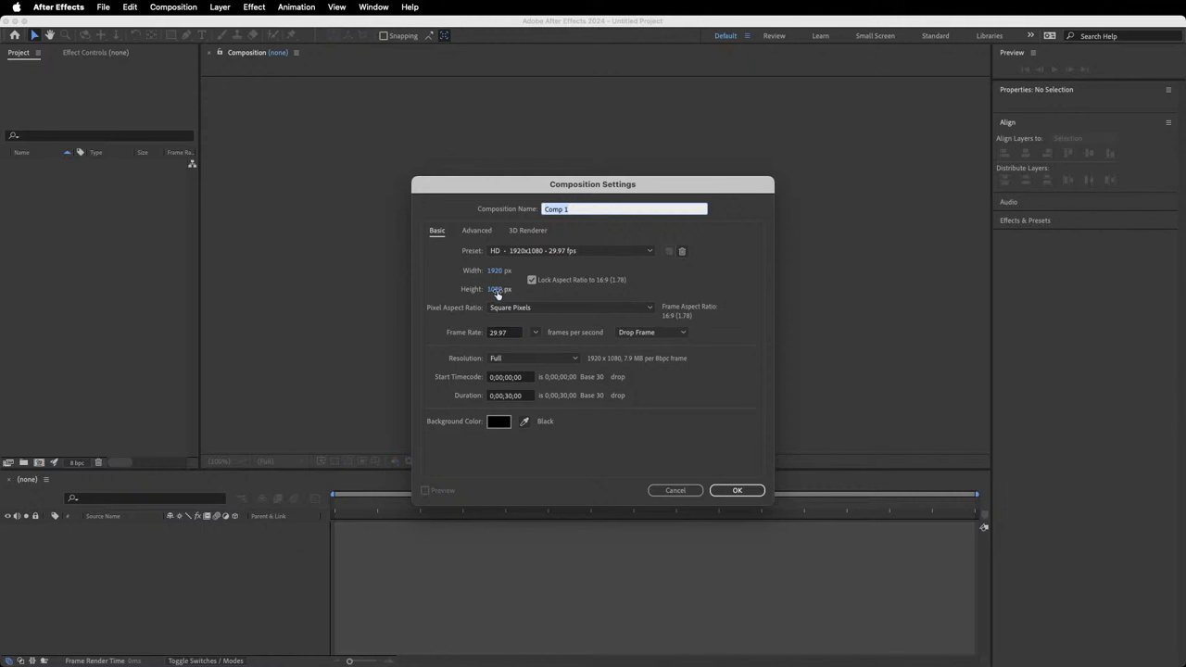
click(508, 397)
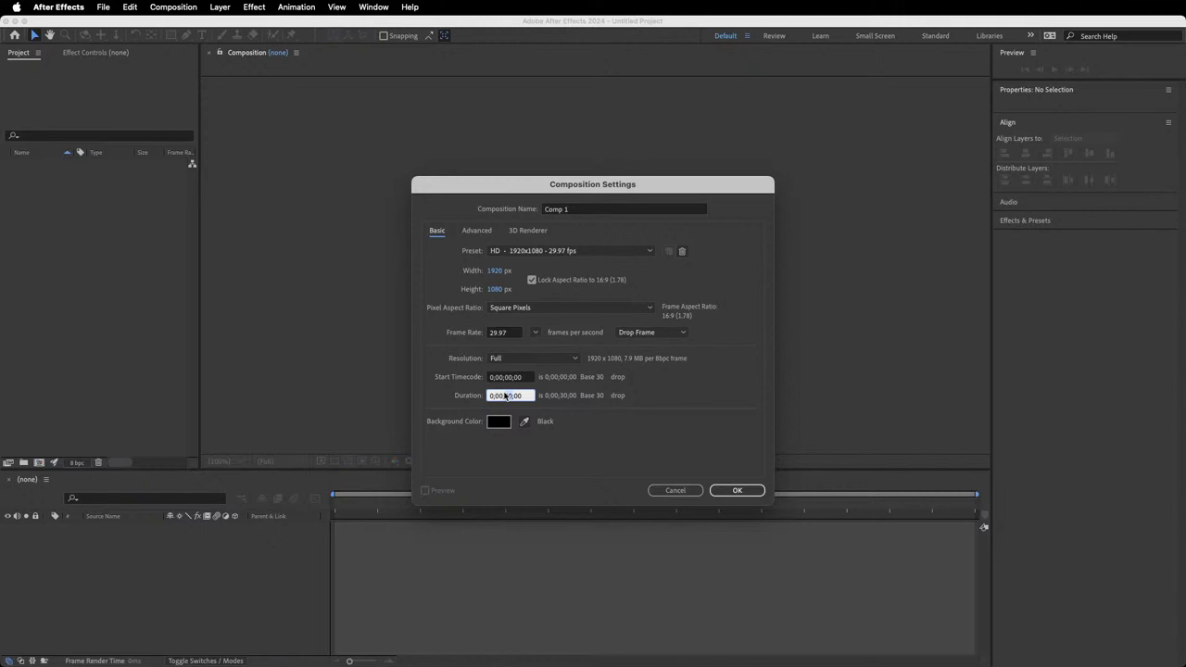
text(05)
click(558, 427)
click(535, 332)
click(550, 411)
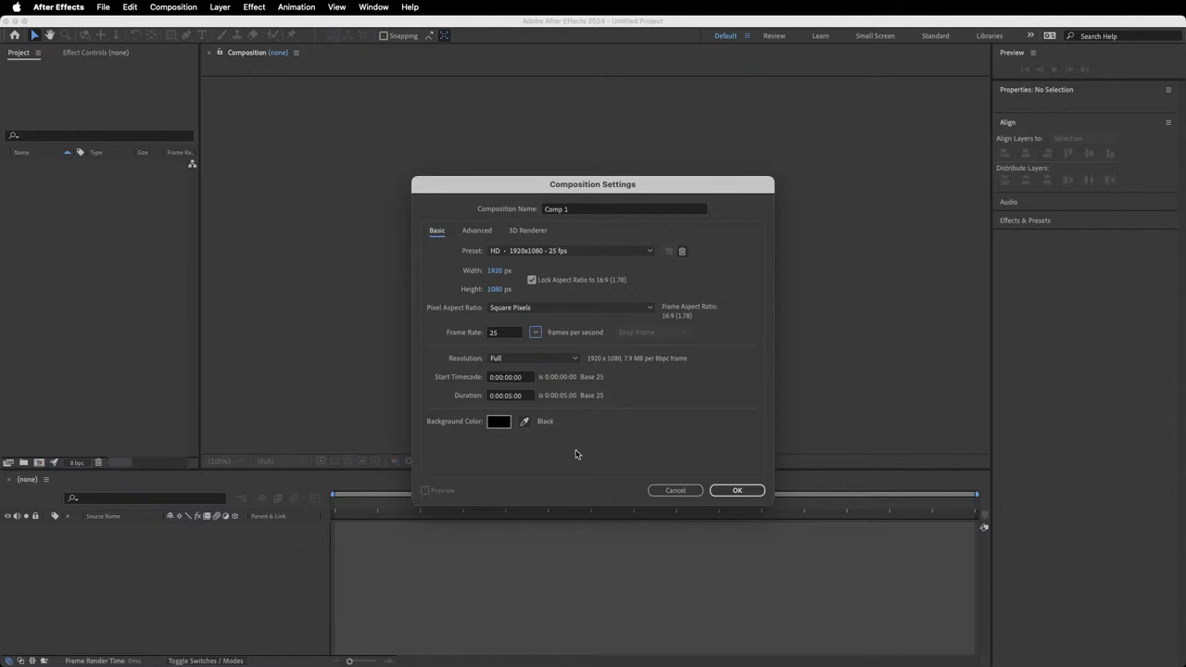
click(735, 491)
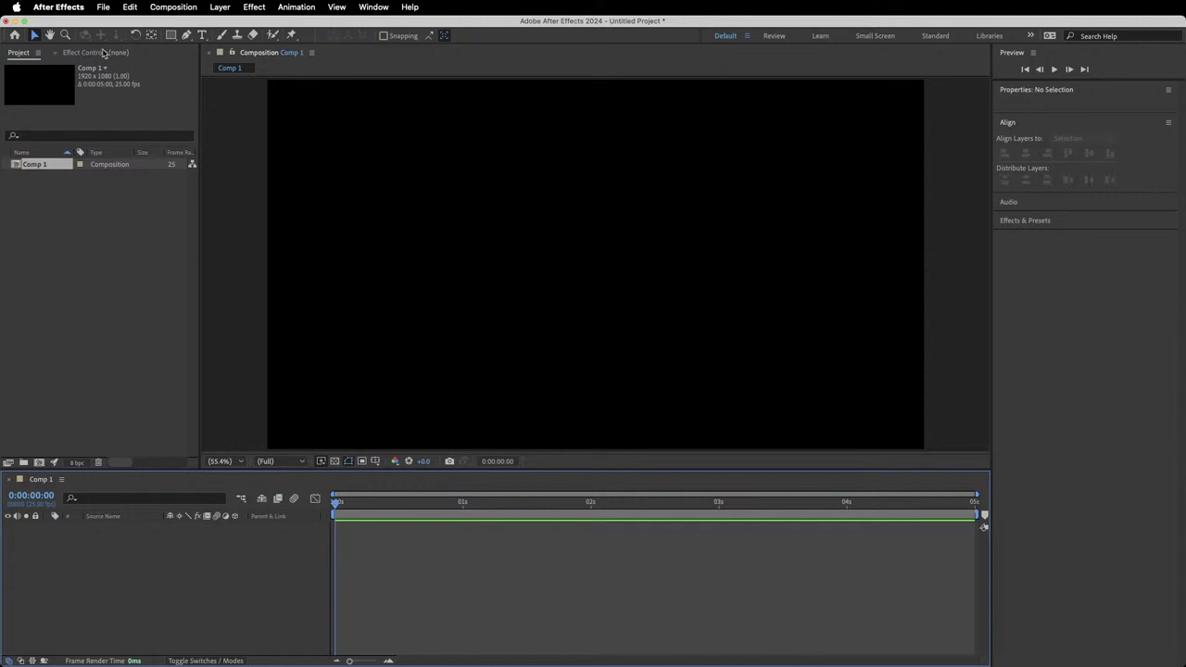
Draw a trial rectangle about 635 × 402 px with the Rectangle tool, and undo it.
click(172, 36)
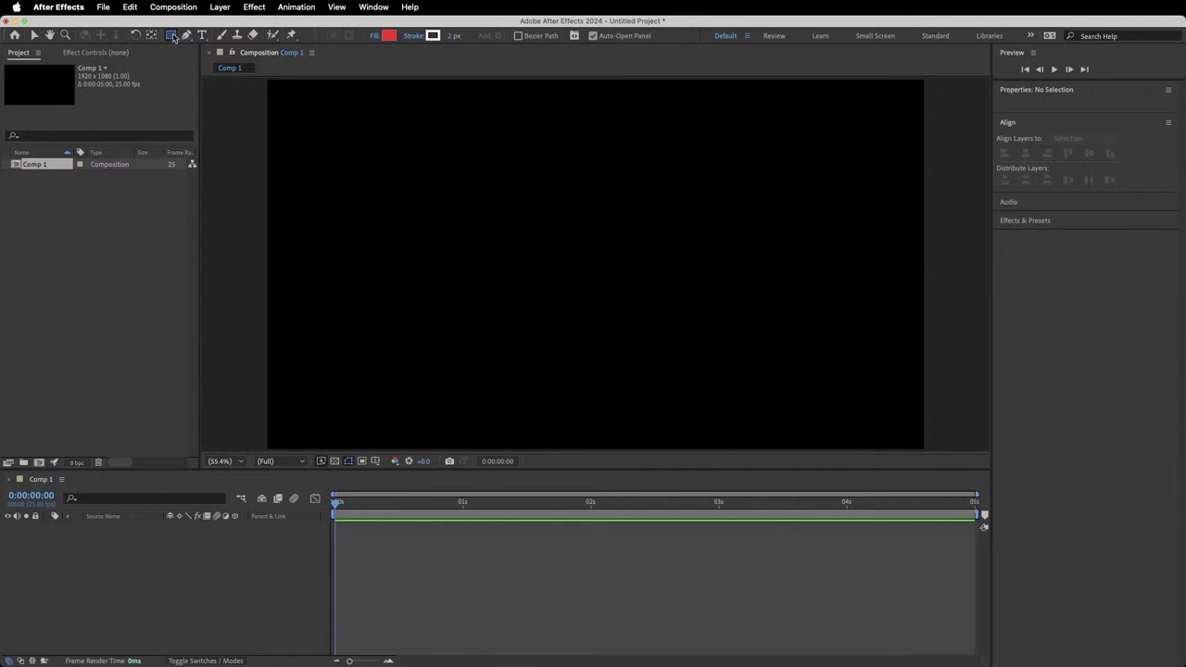
click(172, 36)
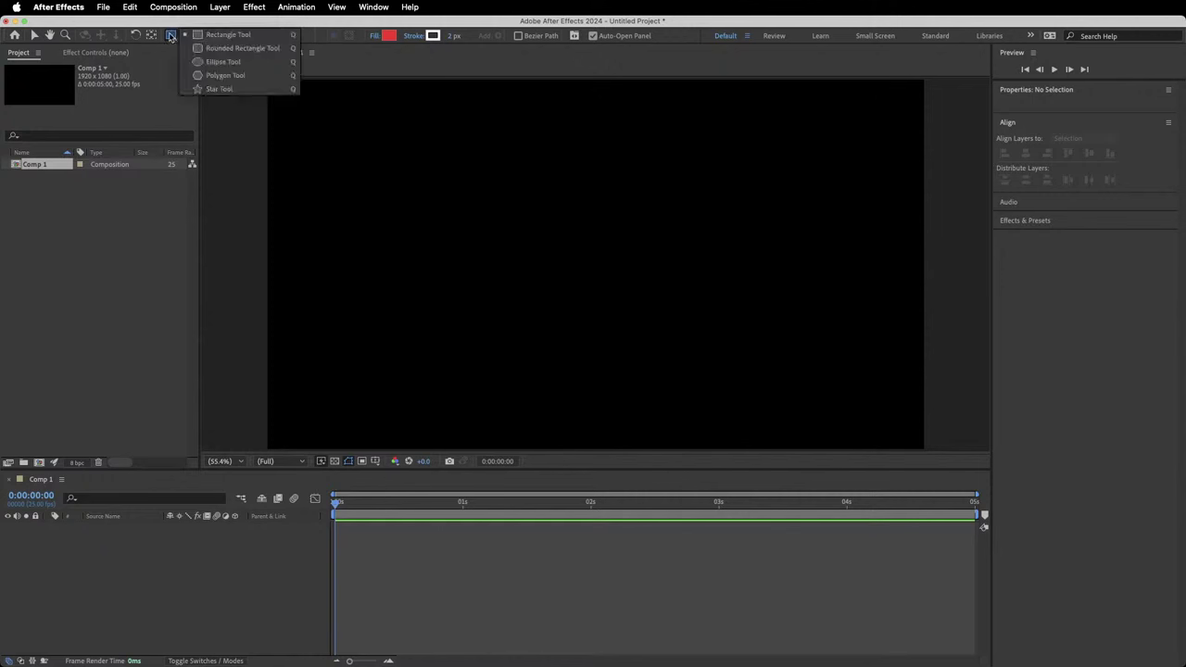
click(223, 38)
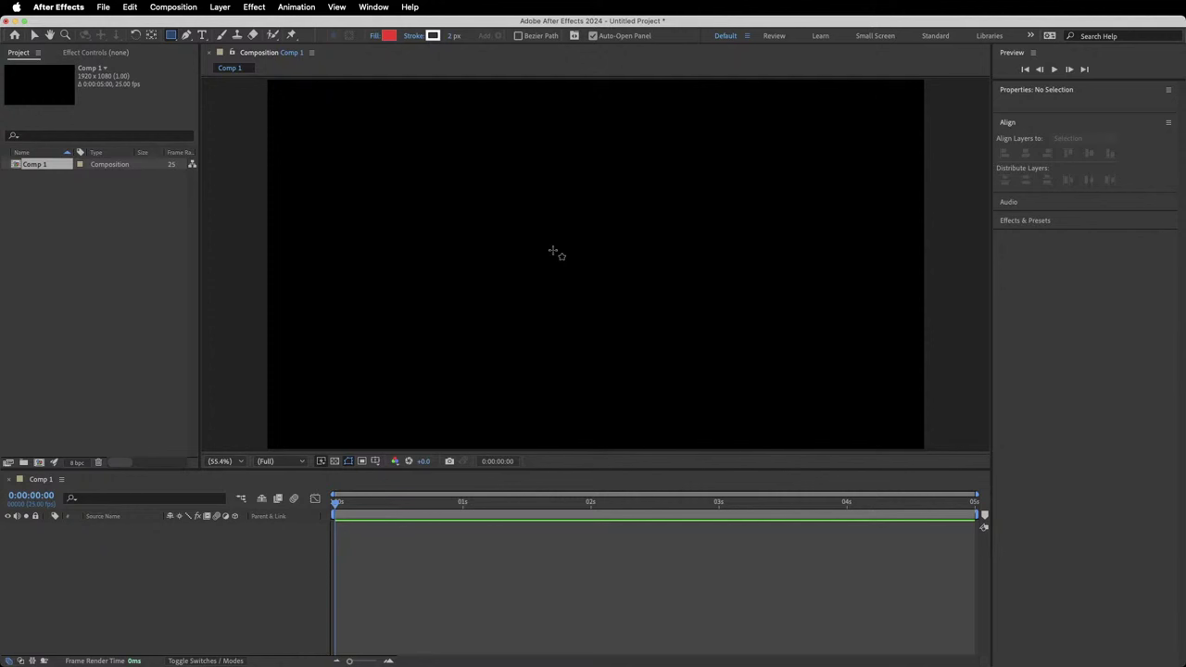
drag(466, 200, 683, 336)
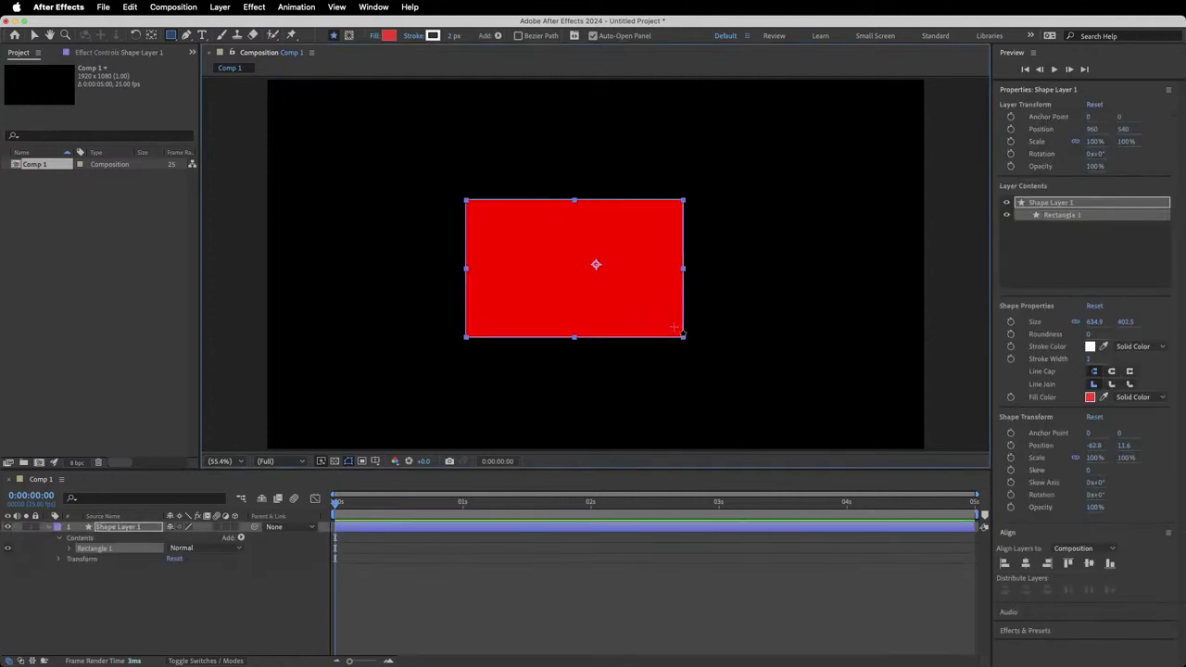
key(super+z)
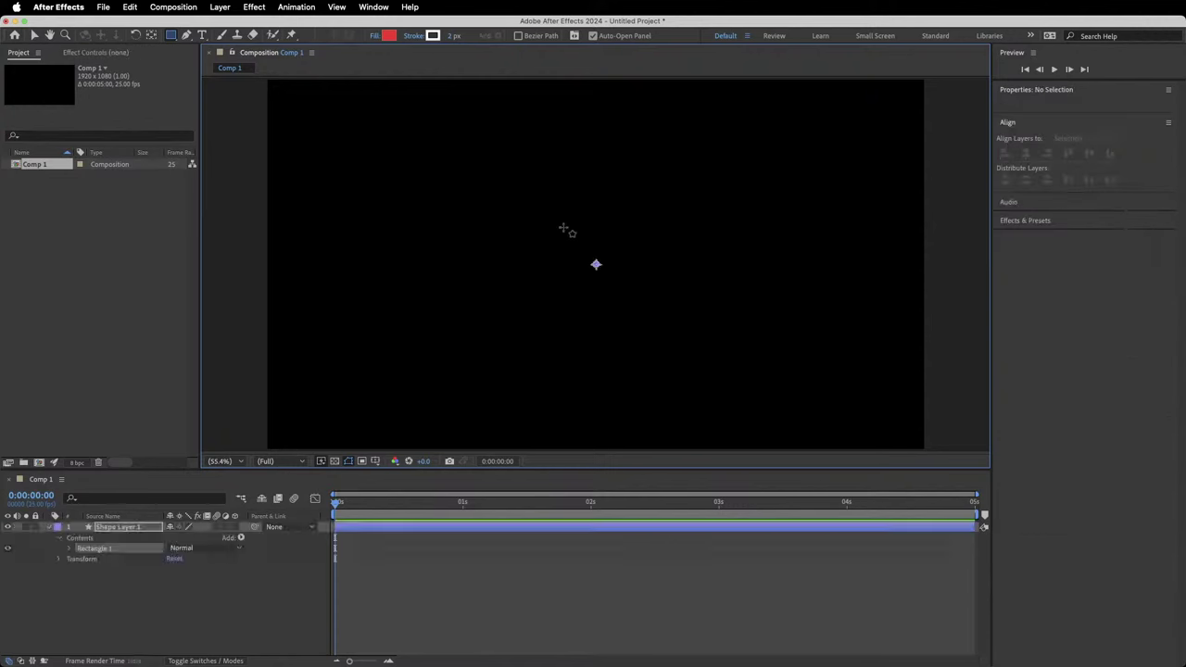
key(super+z)
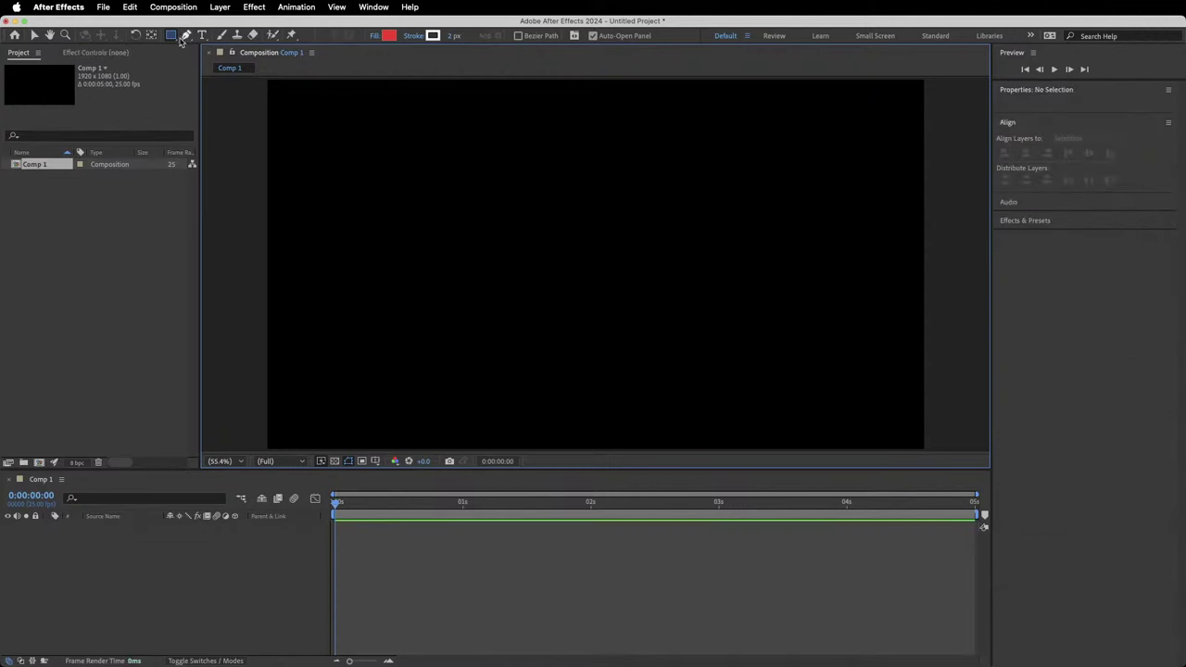
Draw a polygon with an outer radius of about 204 px using the Polygon tool, undoing the first attempt.
drag(172, 36, 213, 76)
mouse_move(596, 264)
mouse_down()
mouse_move(571, 265)
mouse_move(649, 339)
mouse_move(585, 276)
mouse_up()
key(super+z)
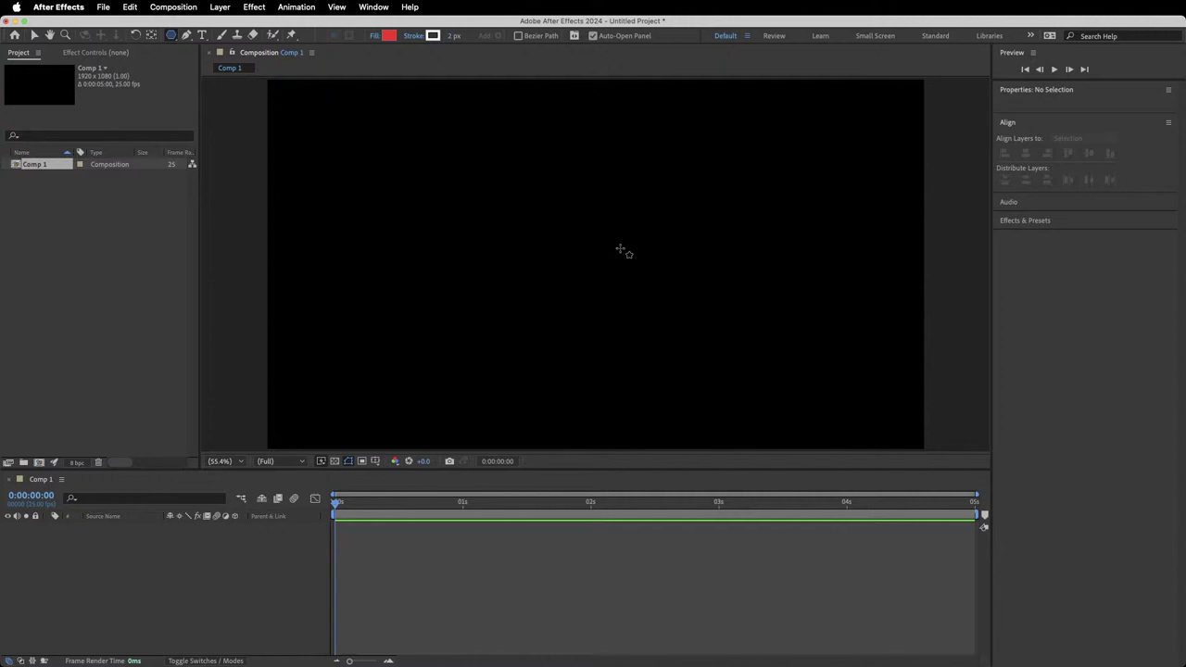
drag(529, 227, 596, 265)
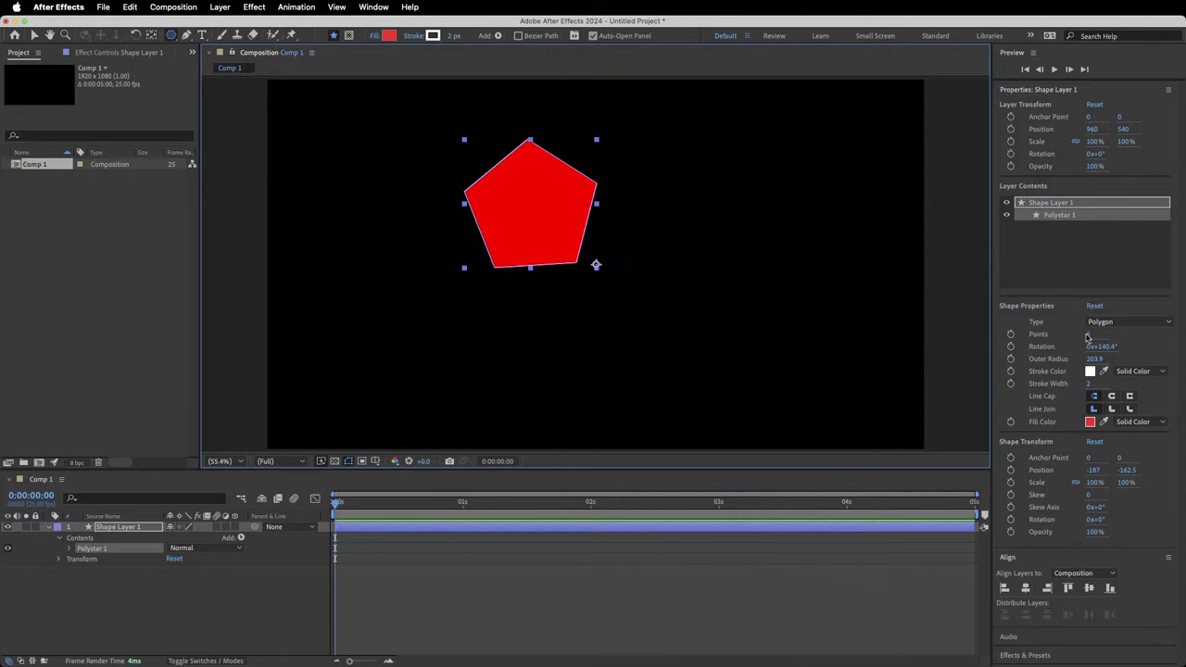
Set the polygon's number of points to 6, and delete the polygon together with its shape layer.
click(1090, 335)
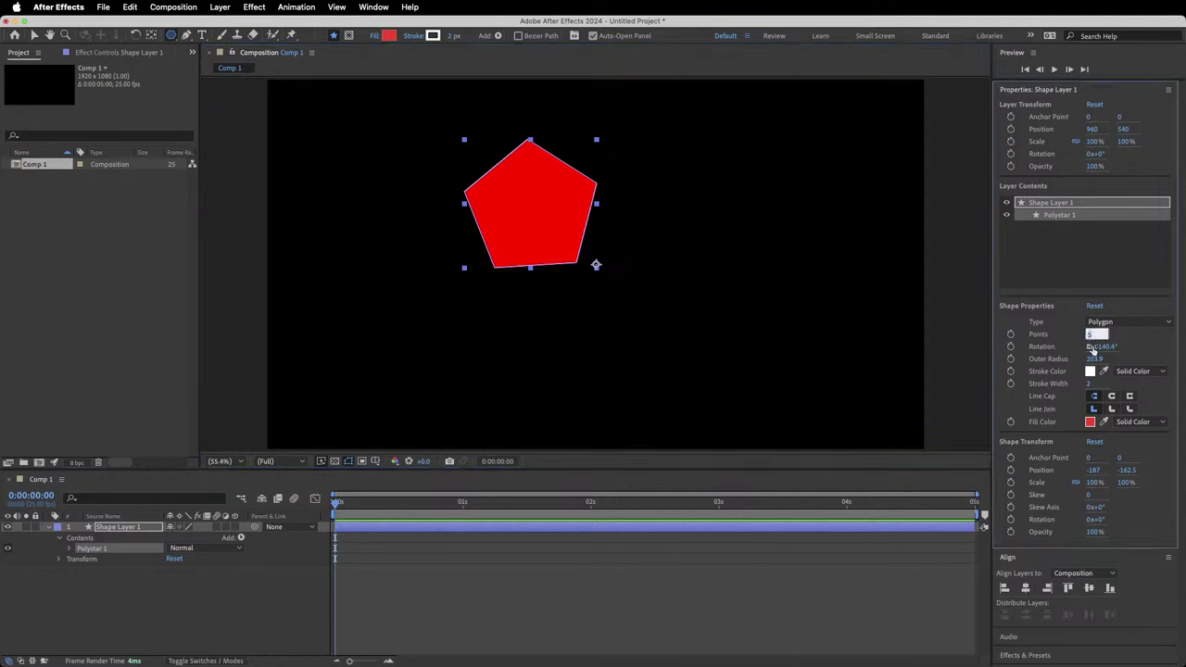
text(6)
key(Return)
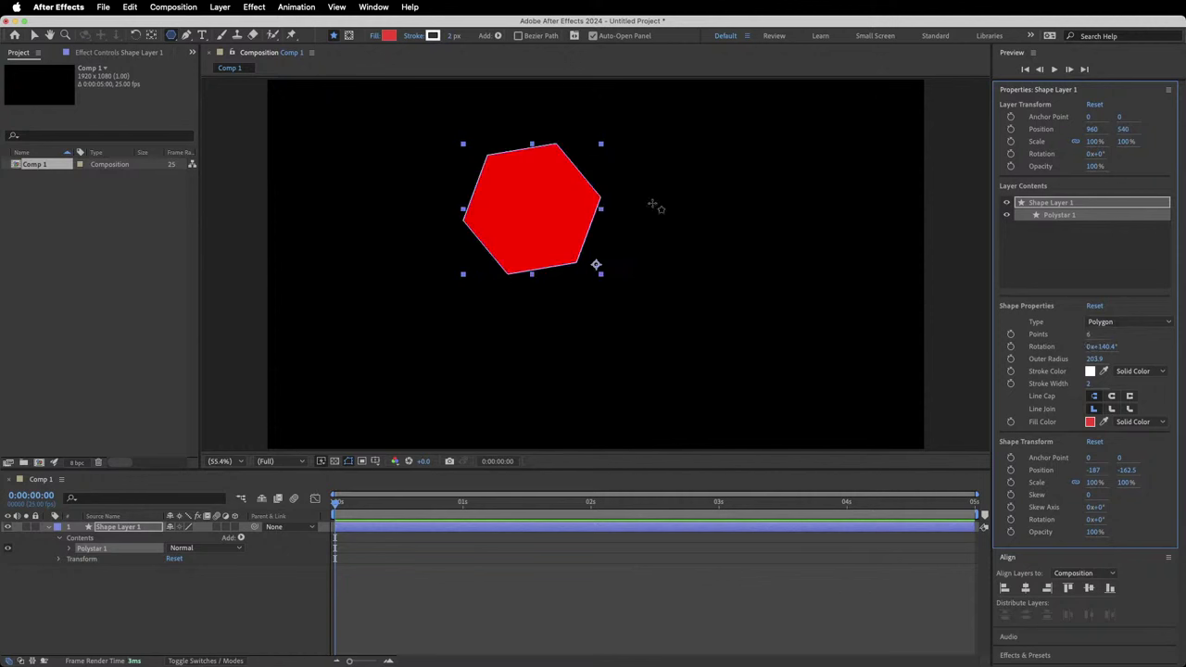
key(Delete)
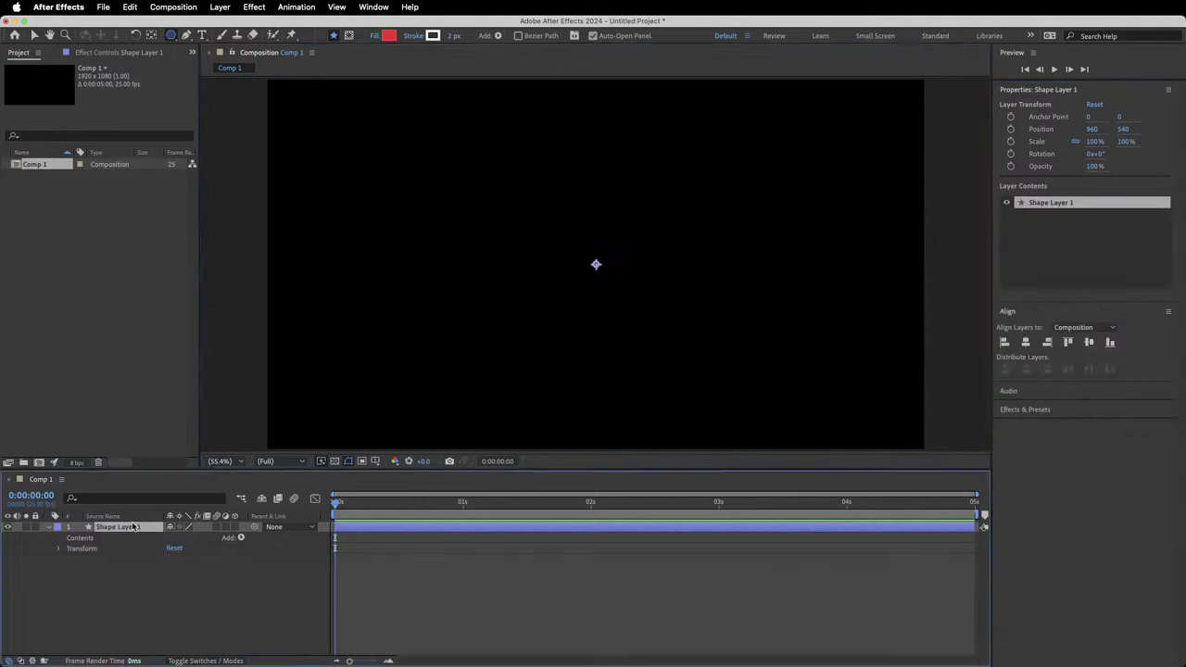
key(Delete)
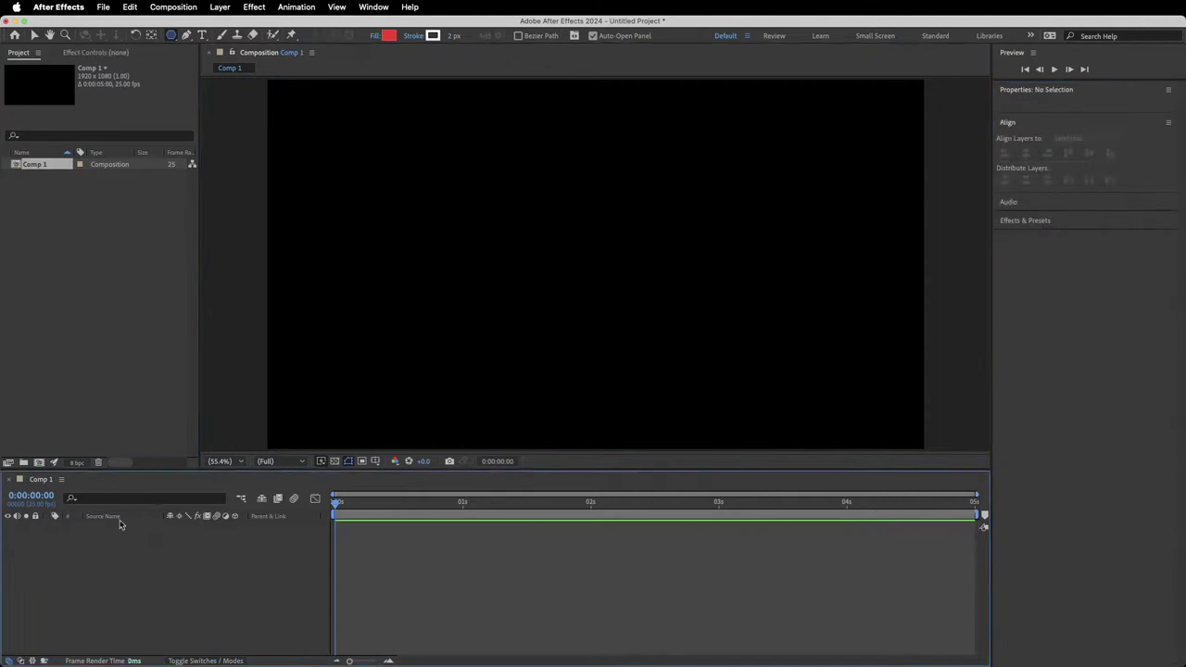
Draw a red square about 416 px wide near the middle of the composition with the Rectangle tool.
click(176, 38)
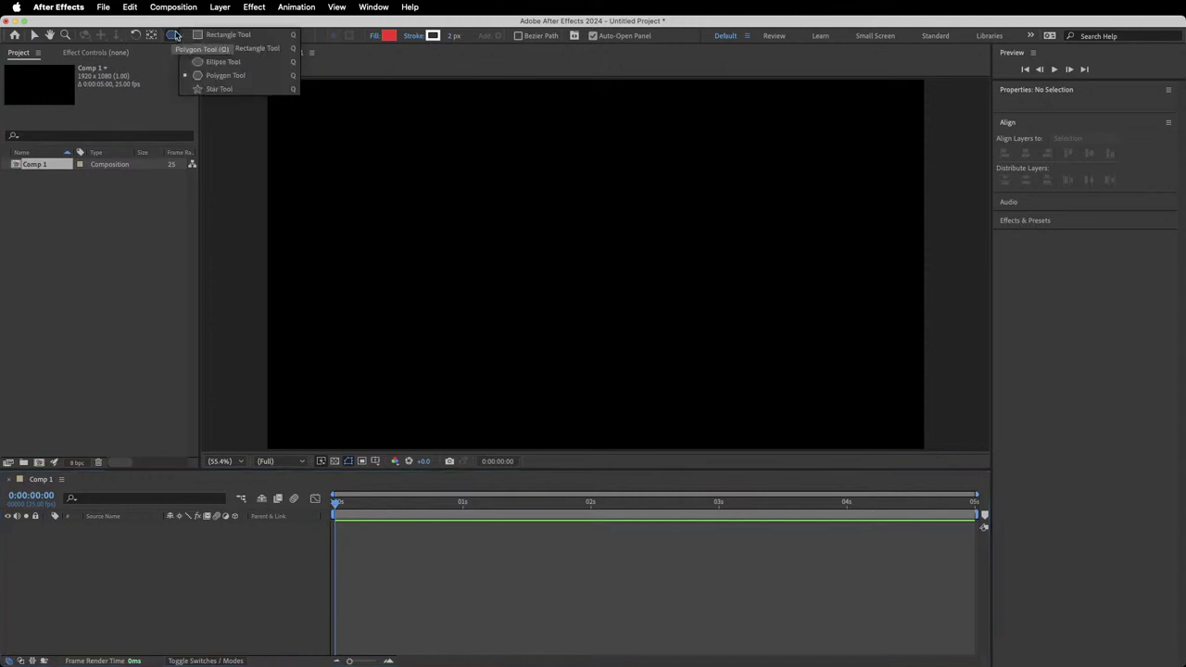
click(212, 43)
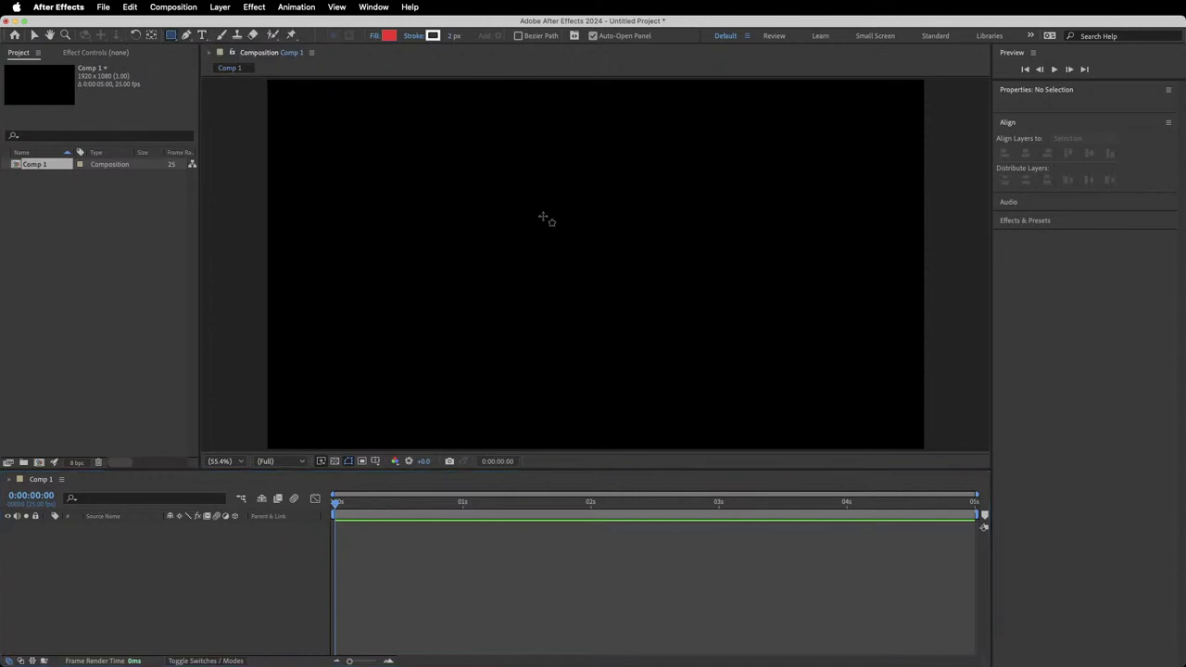
mouse_move(528, 200)
mouse_down()
mouse_move(643, 315)
mouse_move(659, 280)
mouse_move(683, 352)
mouse_move(661, 334)
mouse_move(676, 330)
mouse_move(672, 341)
mouse_up()
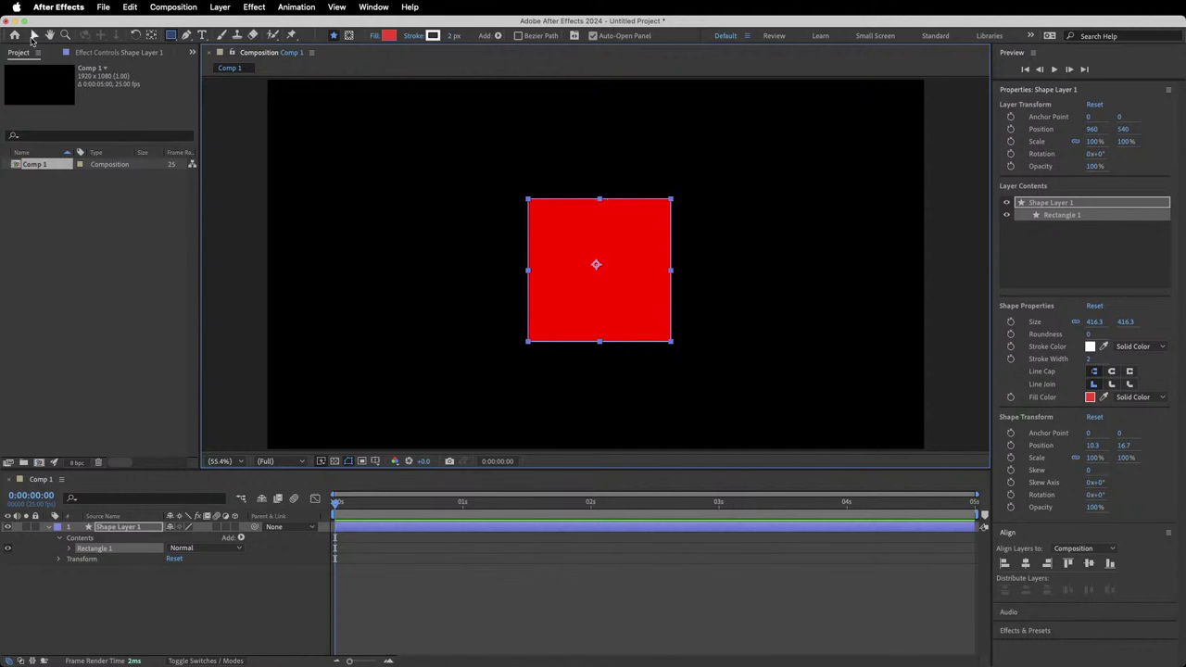
Rescale the square freehand with the Selection tool to about 97% horizontally and 95% vertically.
click(33, 35)
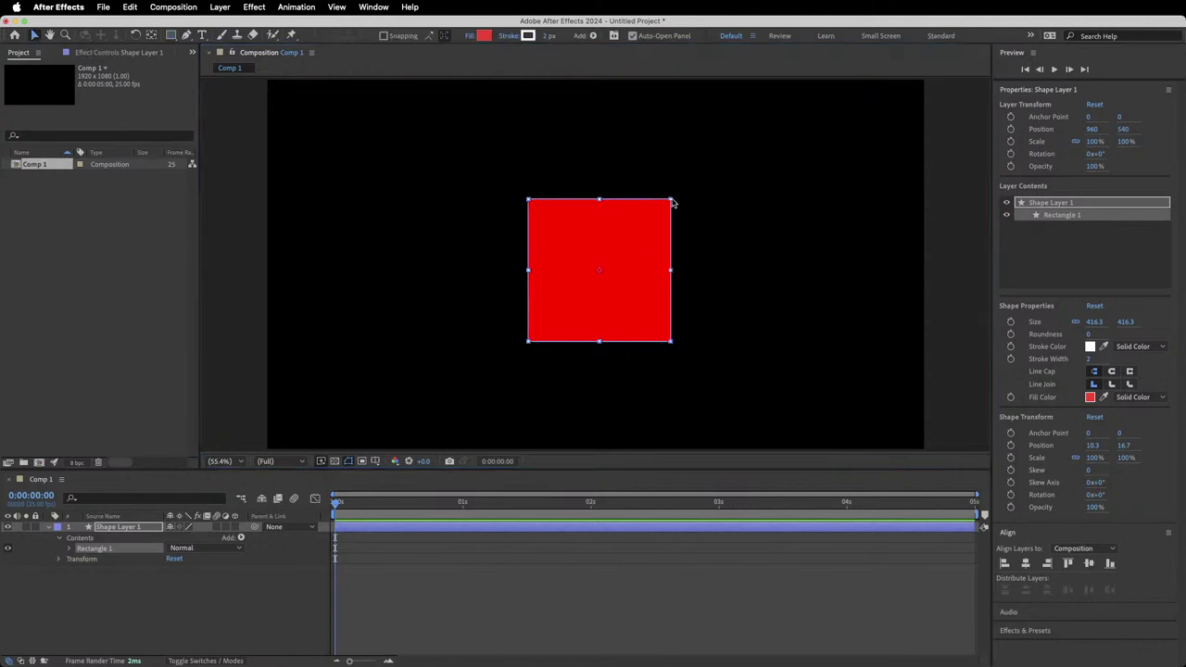
drag(672, 199, 681, 224)
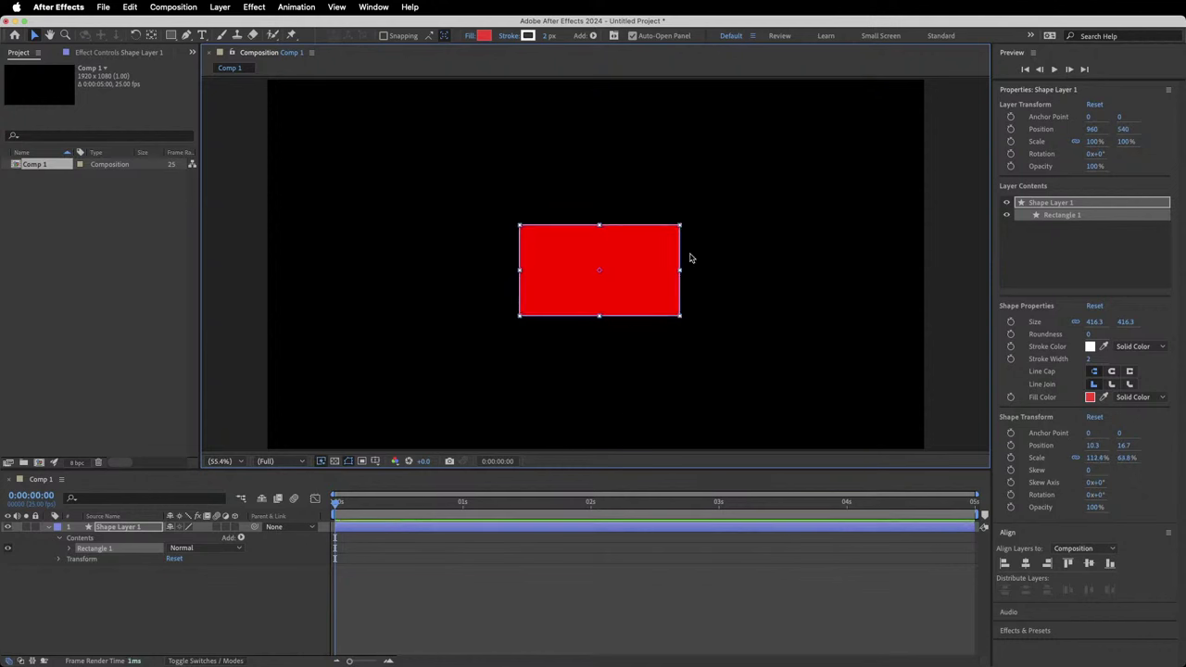
drag(677, 270, 715, 271)
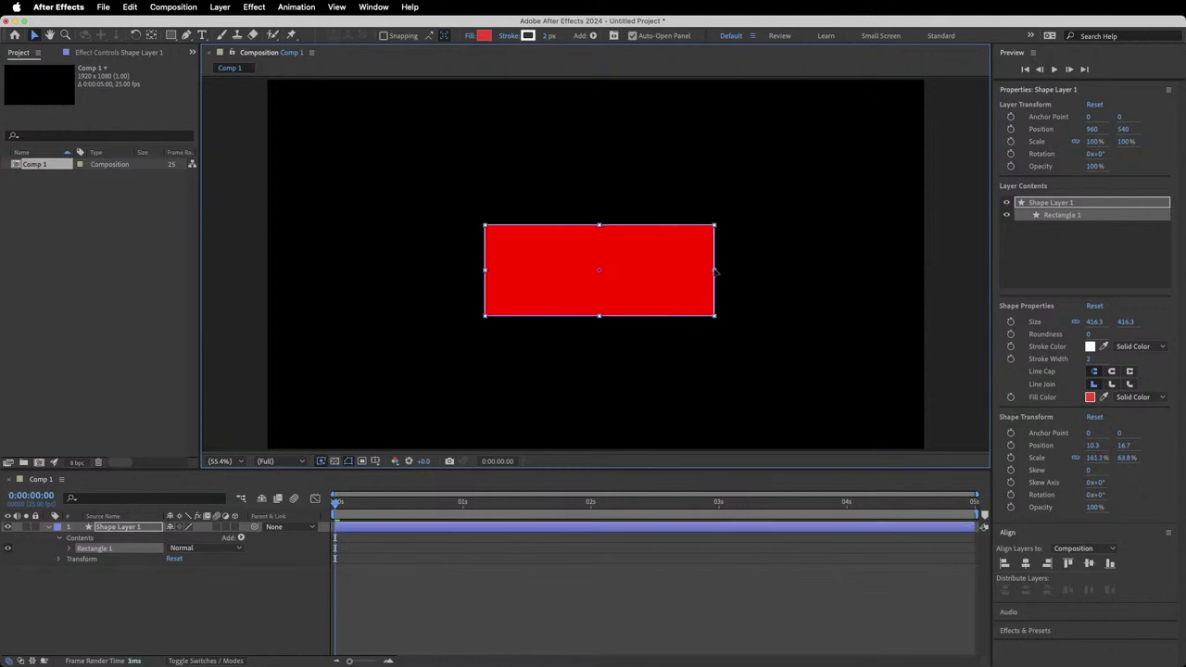
drag(599, 228, 618, 174)
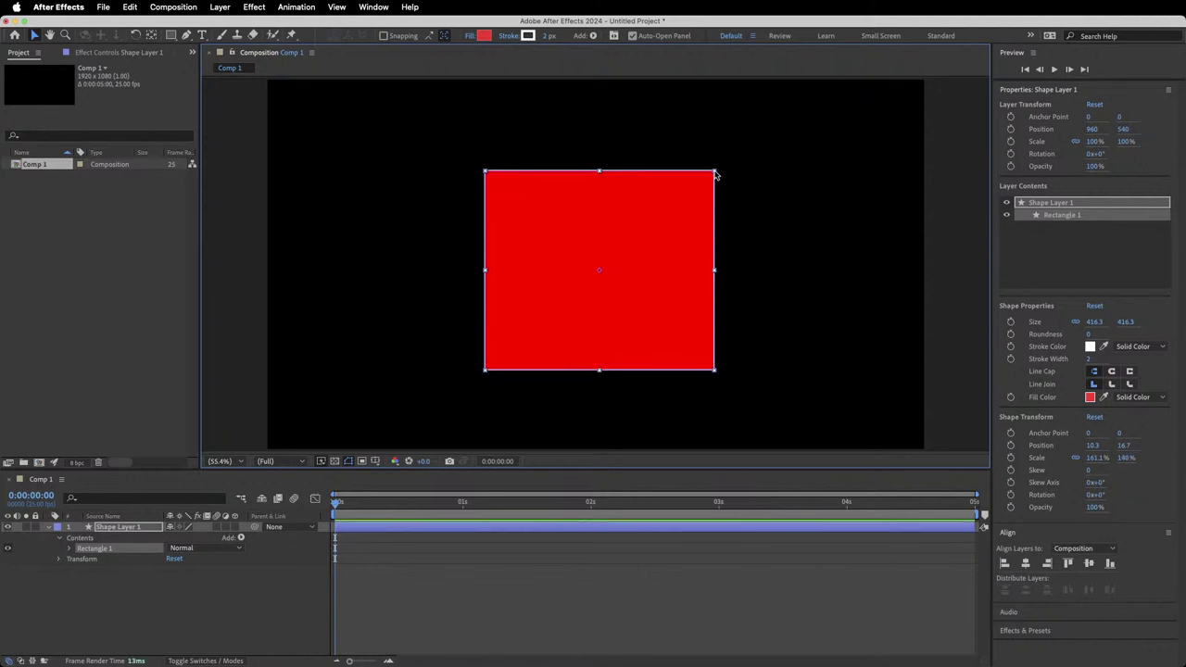
drag(714, 173, 699, 246)
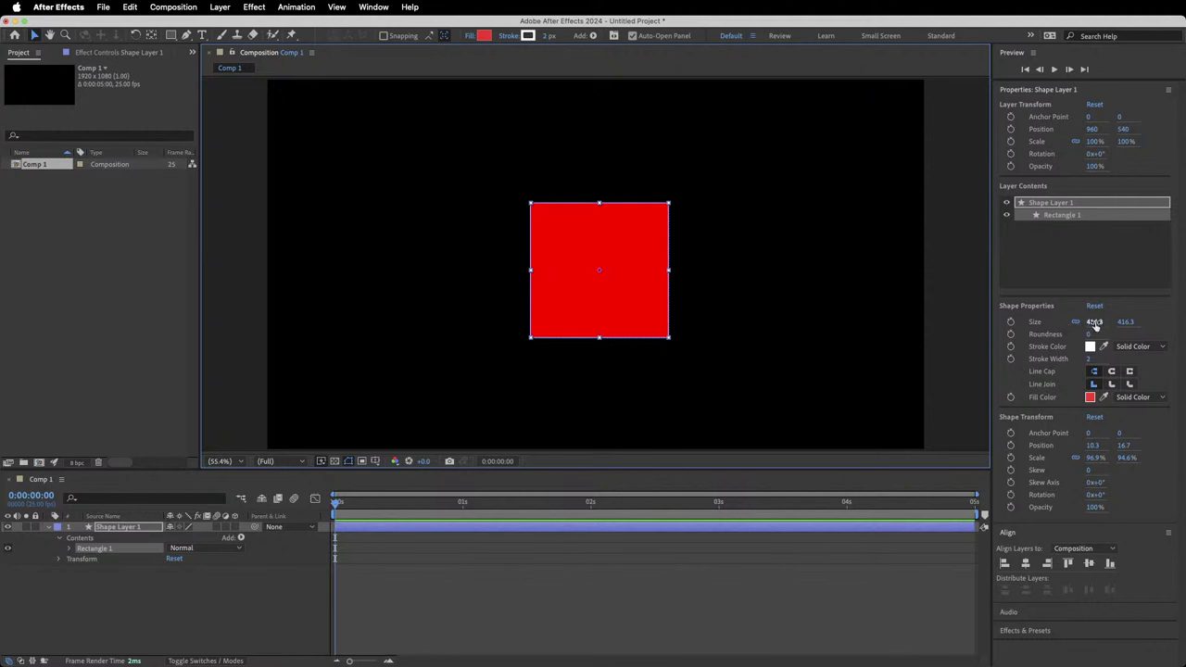
Set the square's size to 400 × 400 in its shape properties.
click(1094, 322)
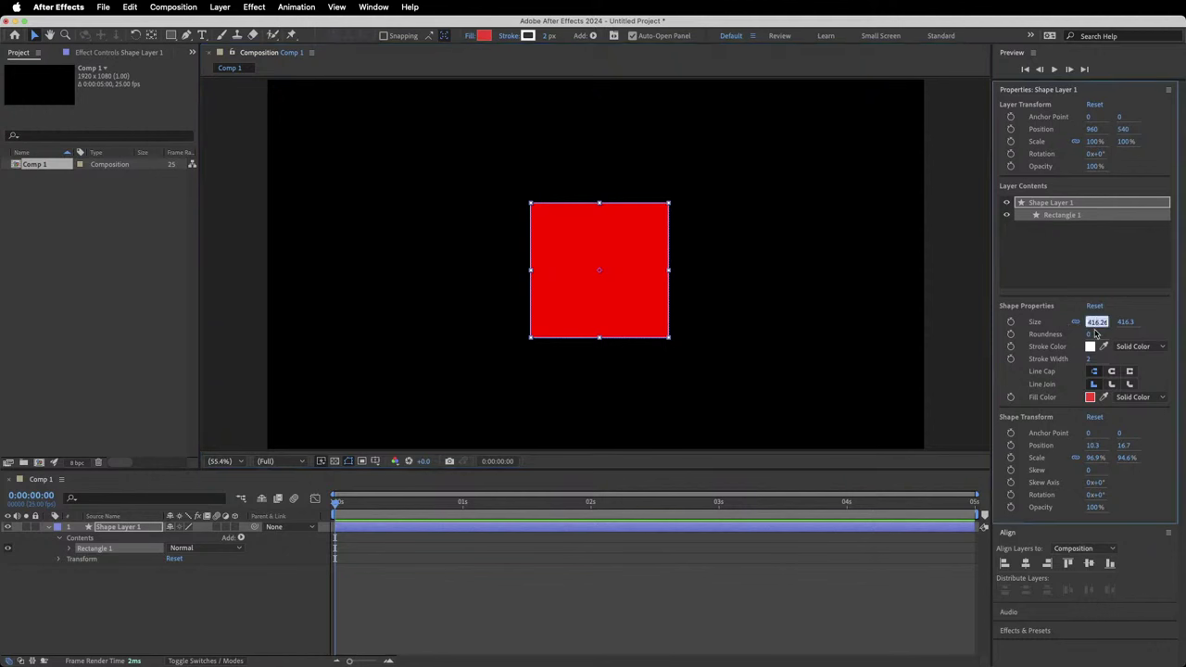
text(400)
click(1124, 322)
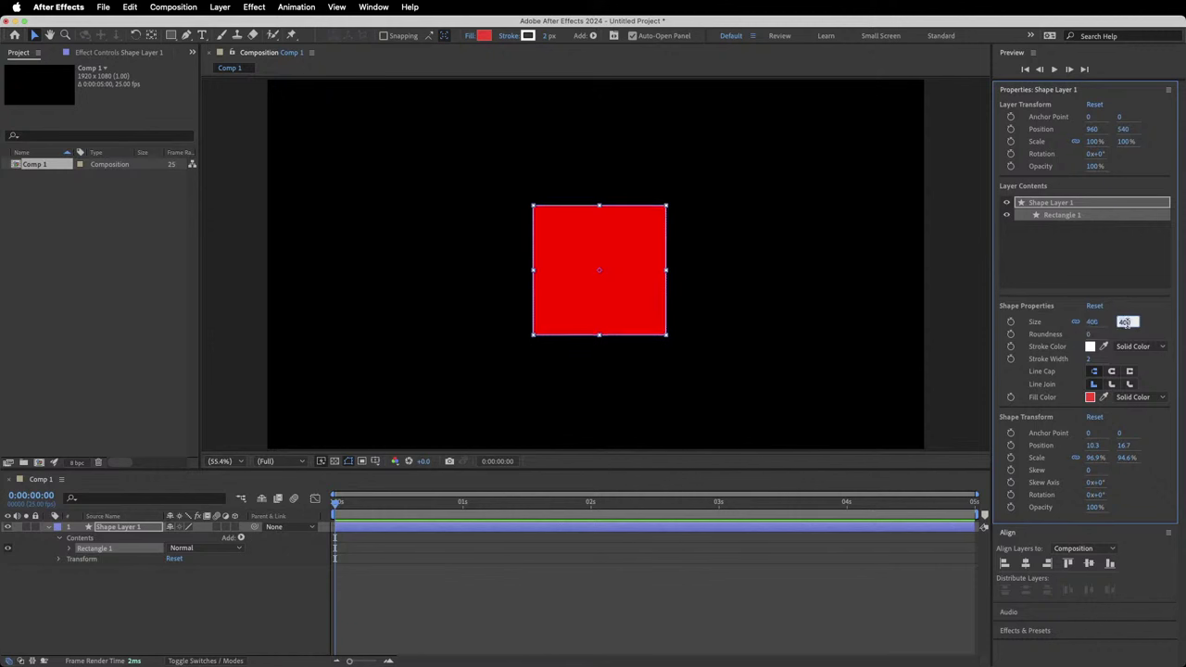
text(400)
key(Return)
Unlink the square's size dimensions and set only its width to 200.
click(1076, 323)
click(1093, 322)
text(200)
key(Return)
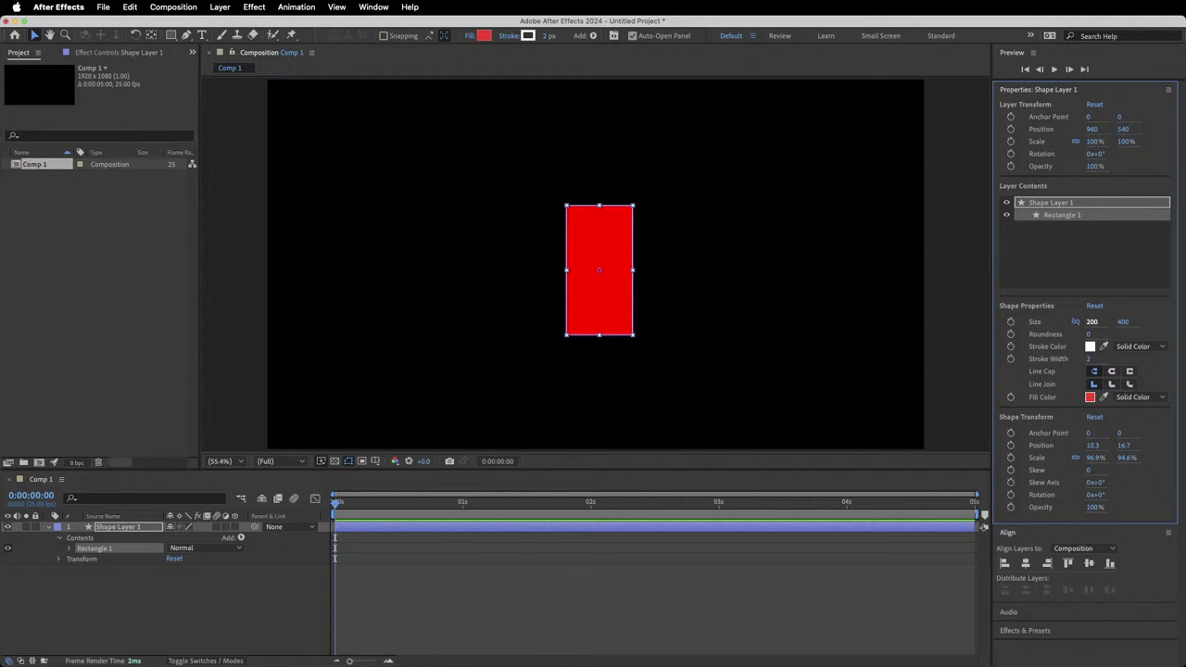
Set the rectangle's width back to 400.
click(1094, 322)
text(400)
key(Return)
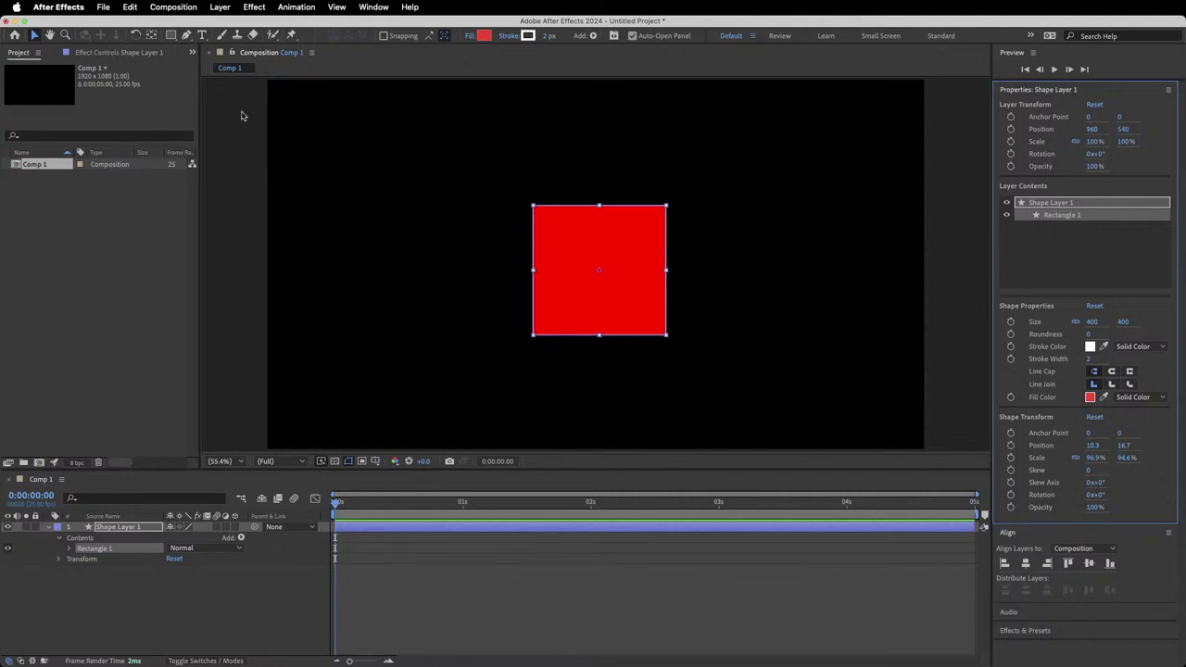
Remove the square's white outline by setting its stroke width to 0, and reselect the square.
click(260, 277)
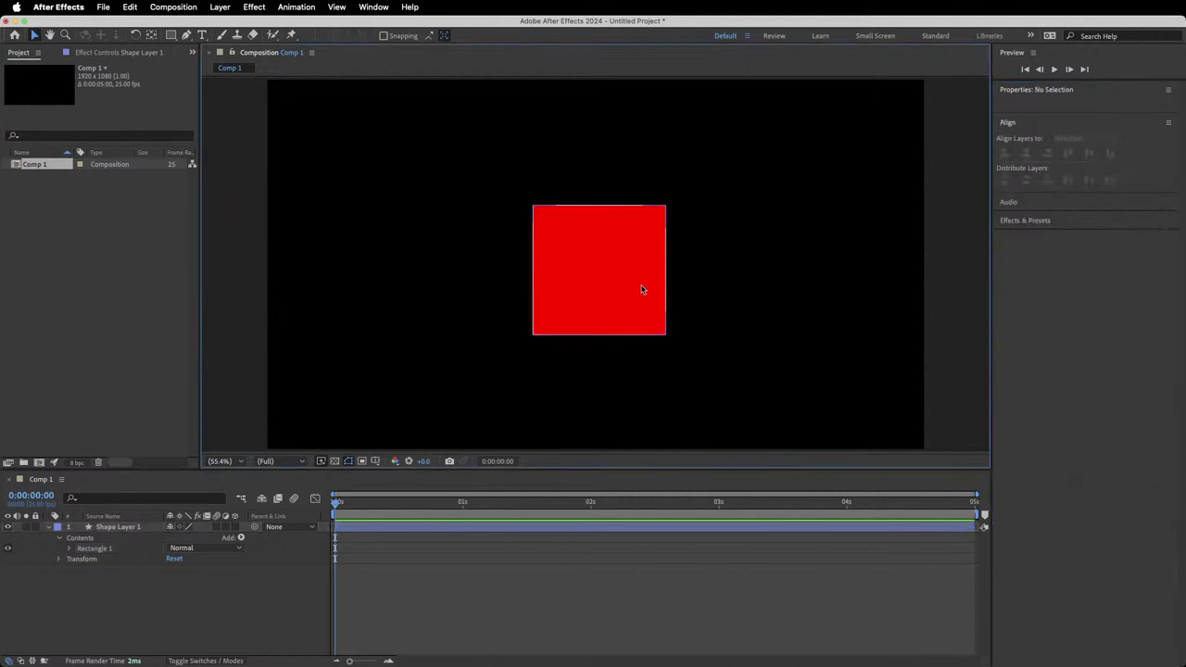
key(/)
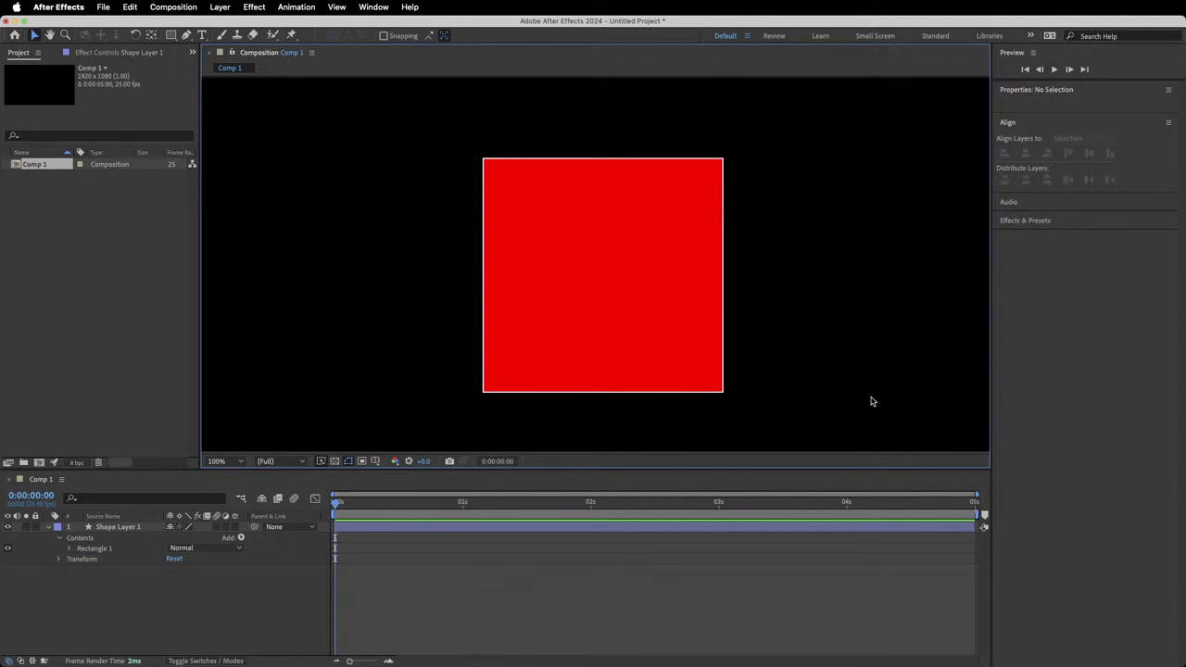
click(660, 293)
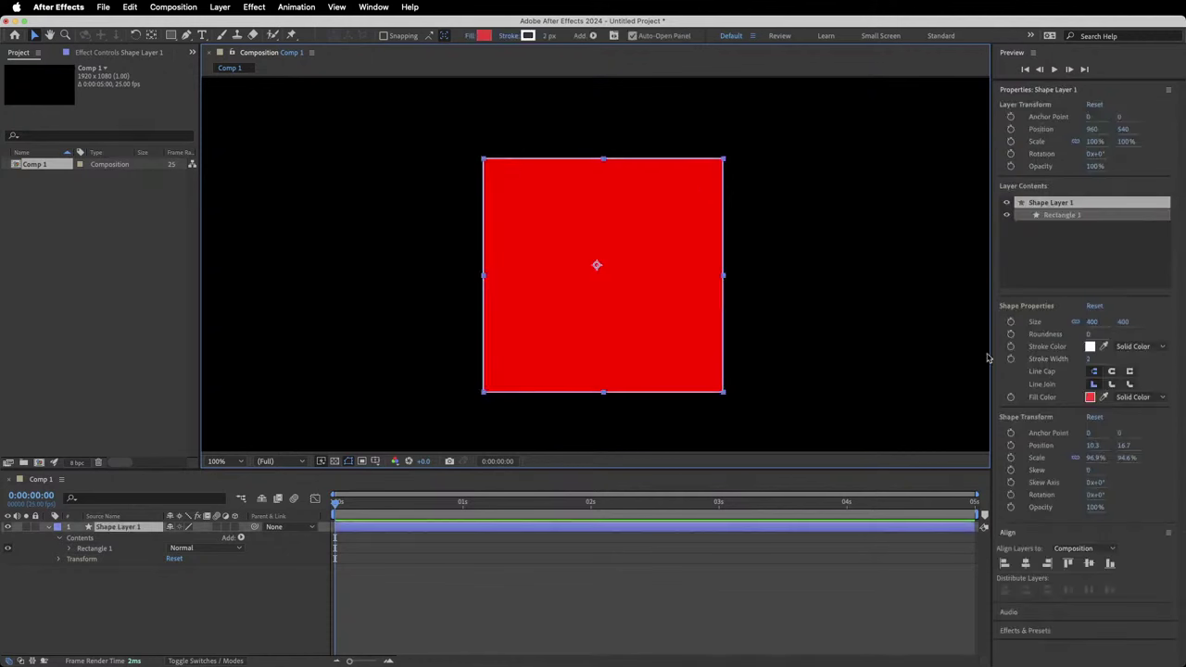
click(1090, 360)
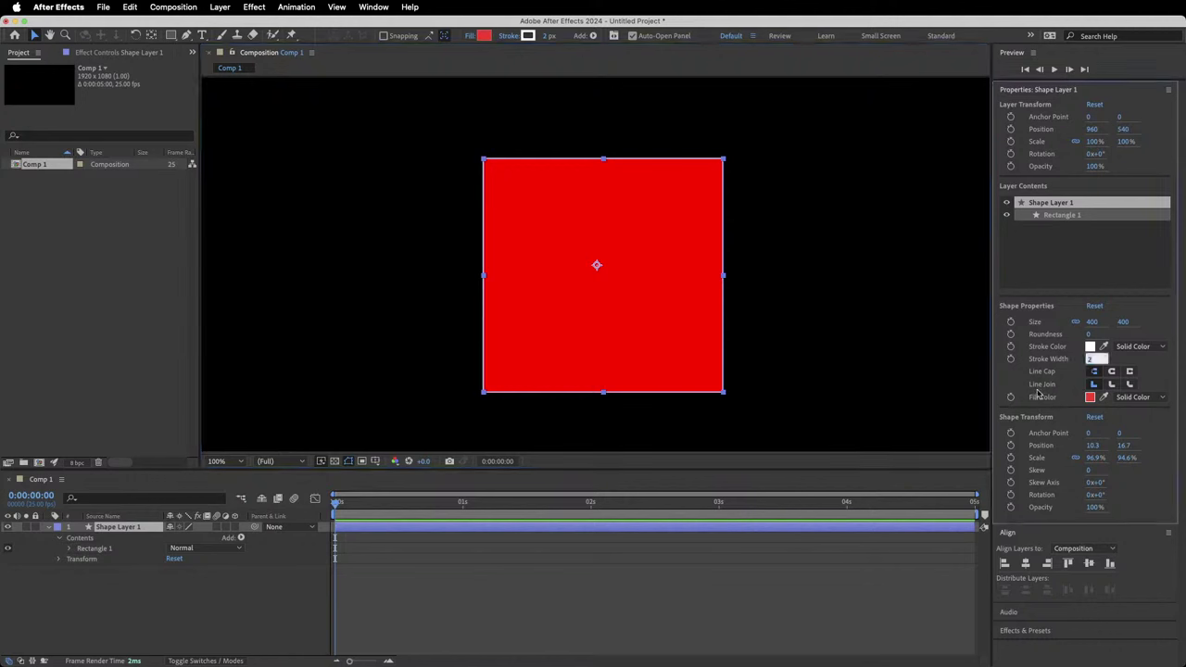
text(0)
key(Return)
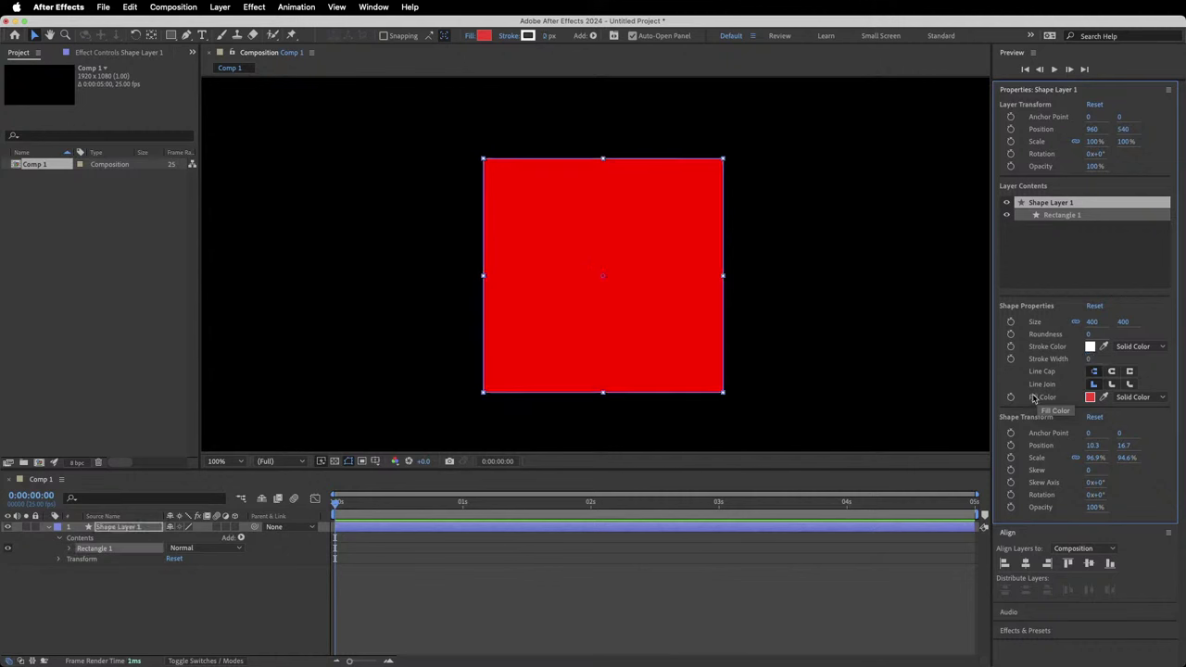
click(907, 387)
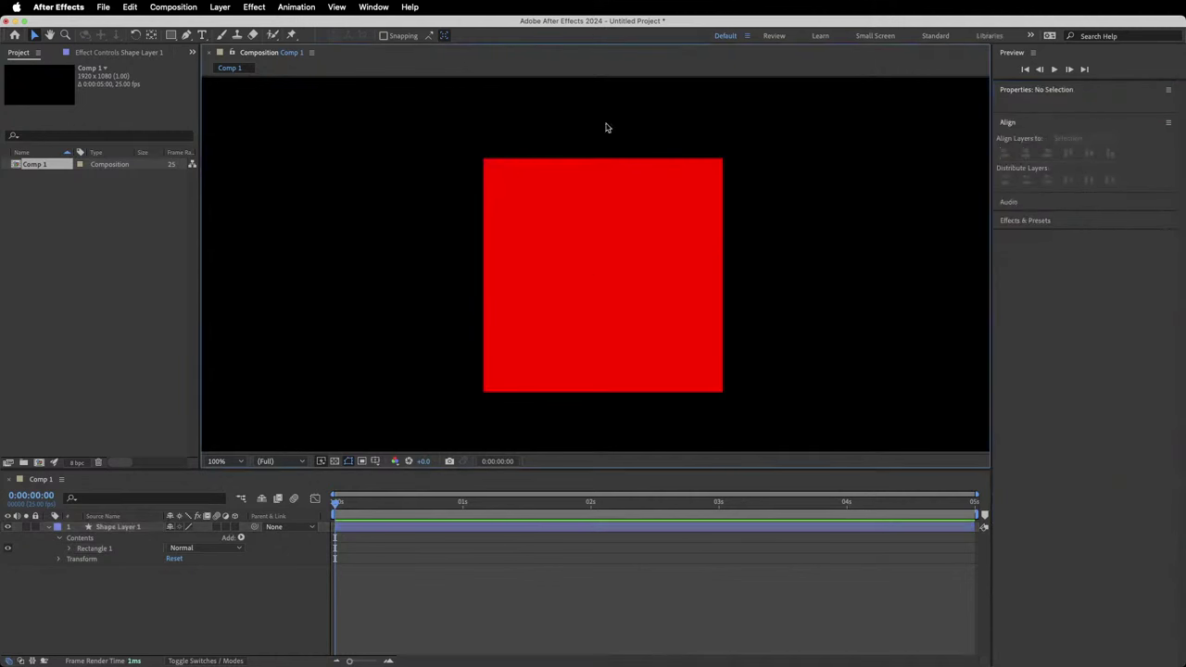
click(697, 265)
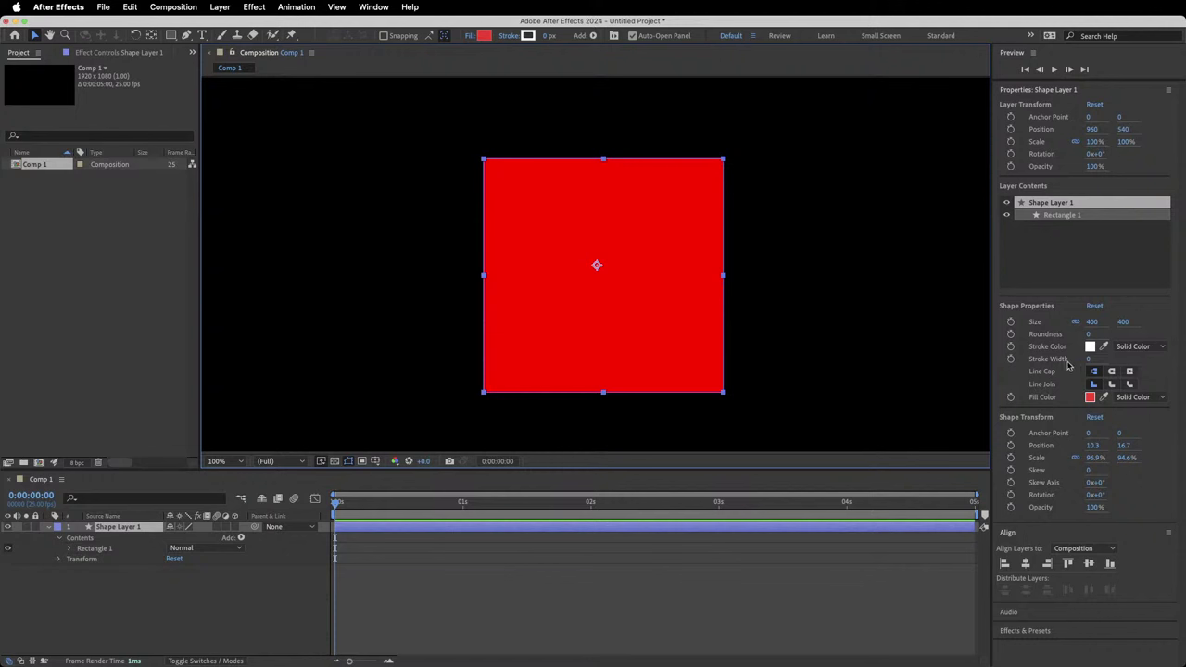
Change the square's fill color from red to a bright blue-violet and reselect the square.
click(1090, 399)
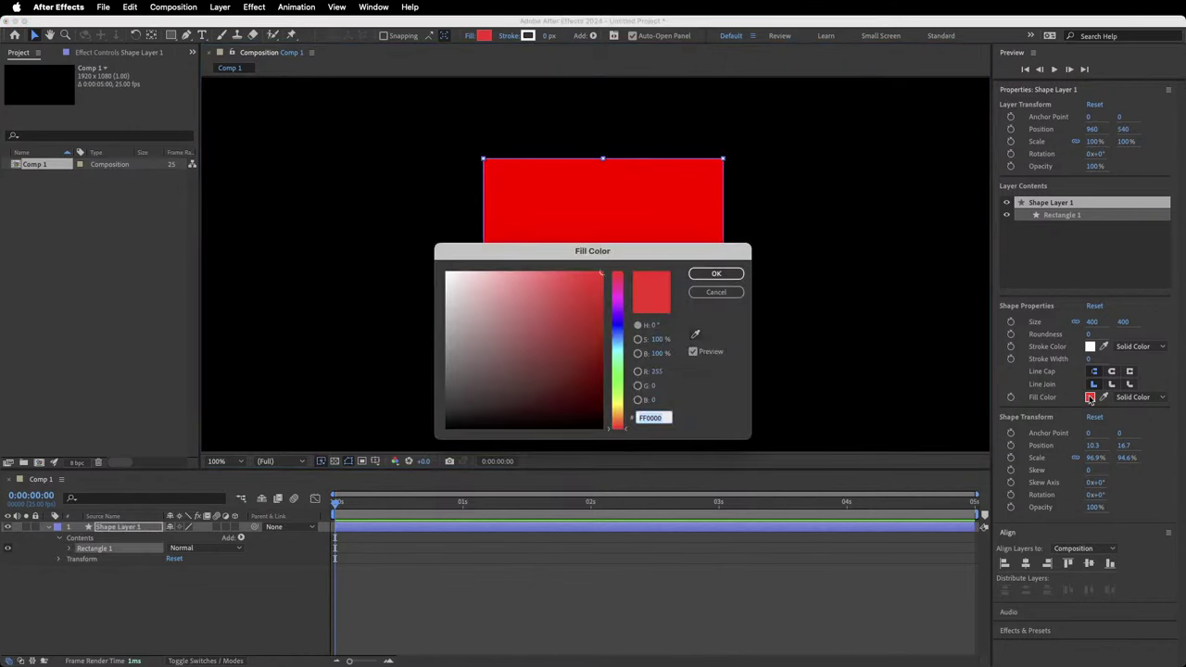
drag(580, 243, 301, 239)
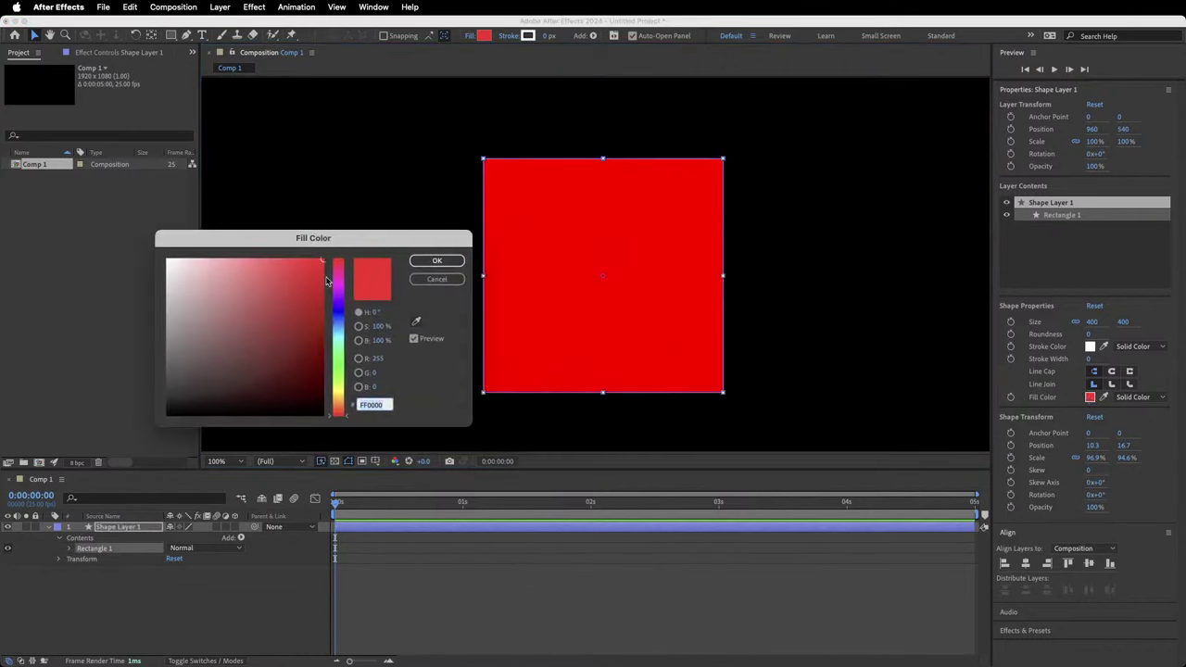
click(339, 306)
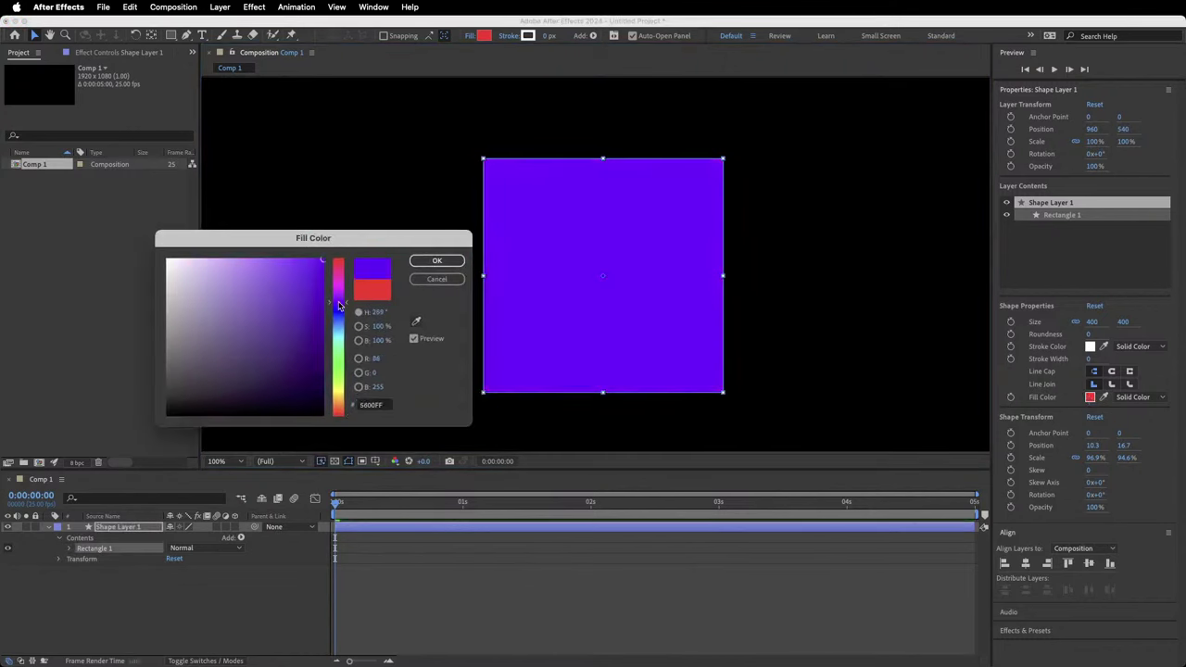
click(450, 262)
click(912, 358)
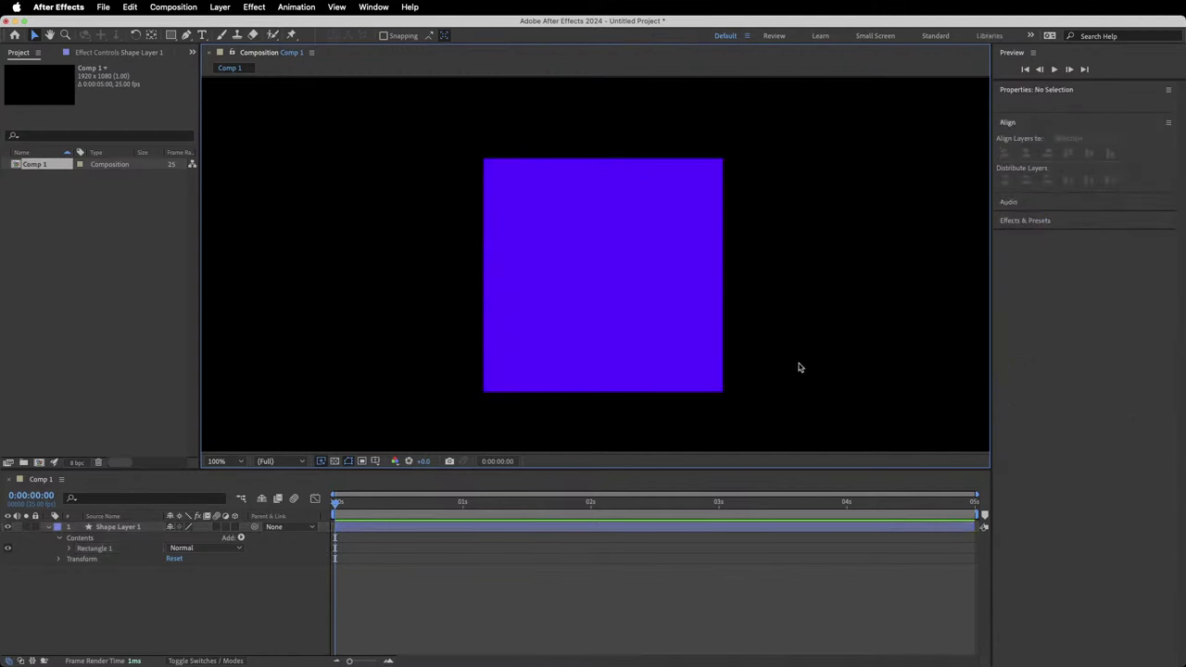
click(704, 252)
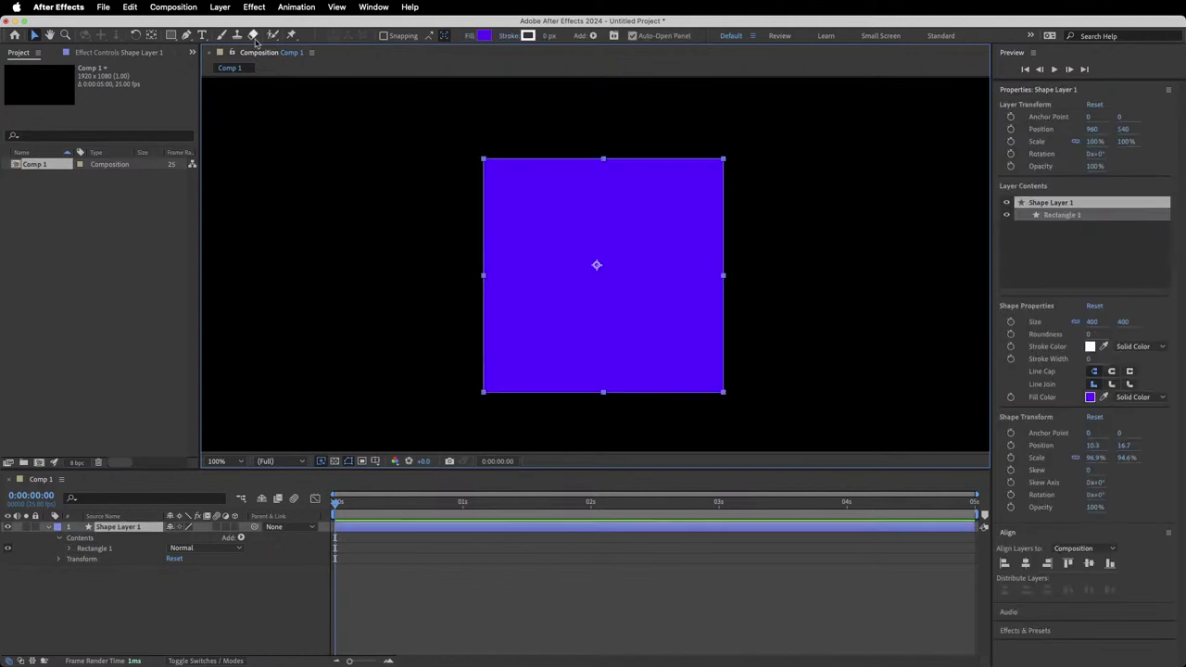
click(171, 36)
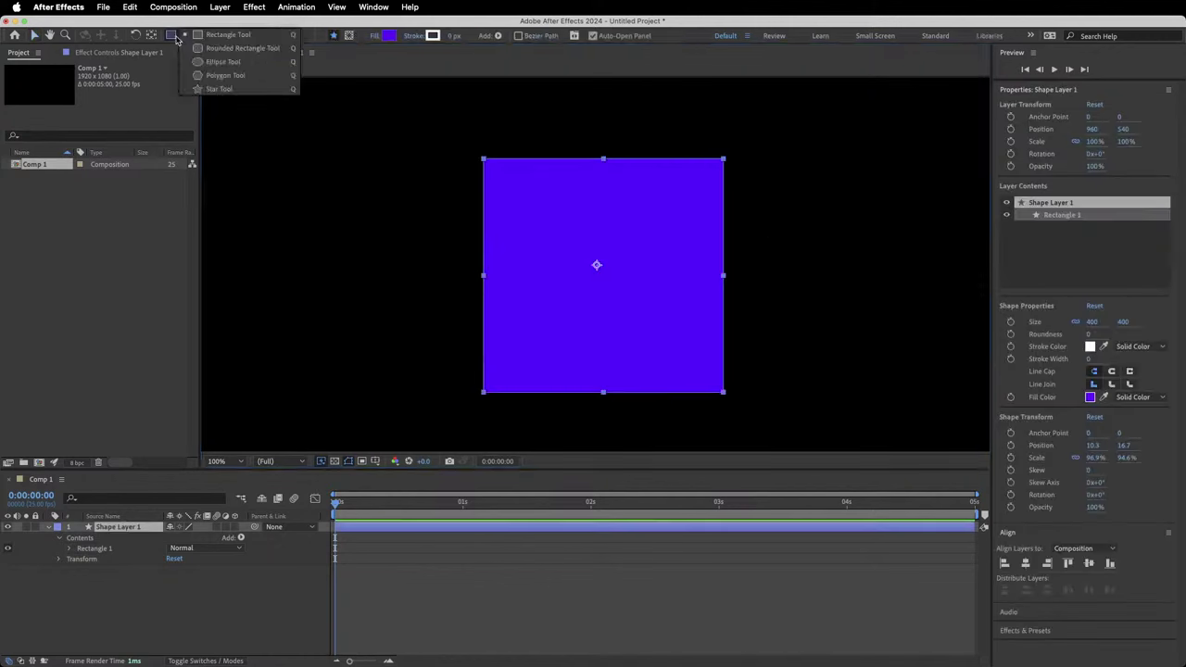
click(225, 75)
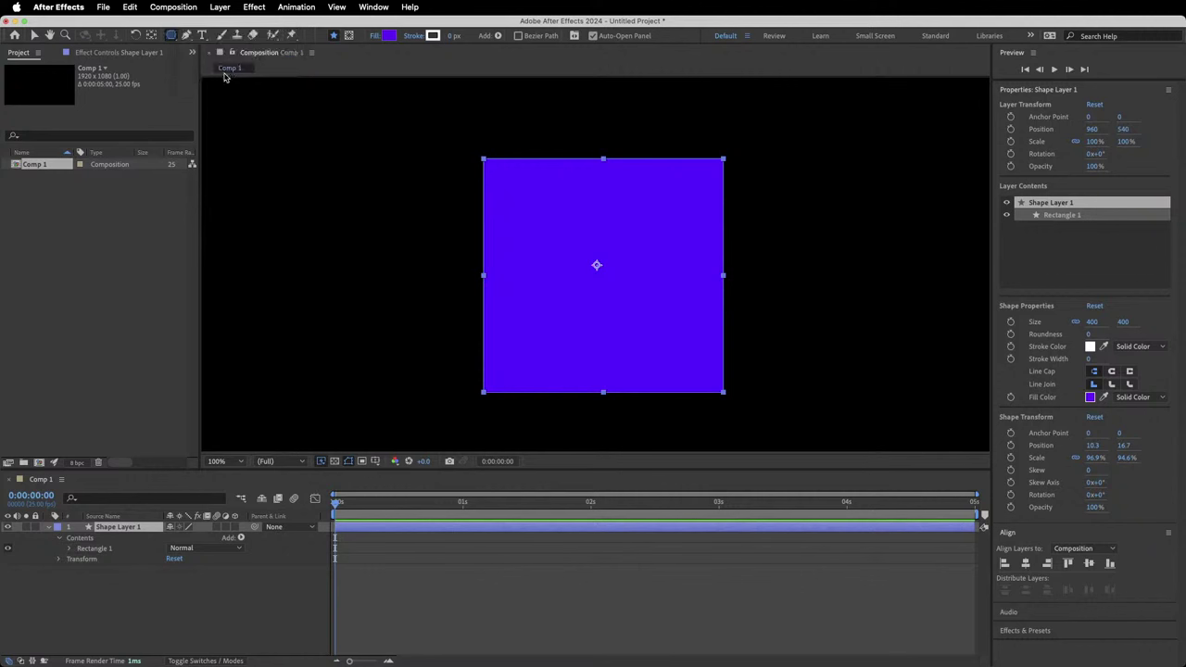
click(177, 38)
key(v)
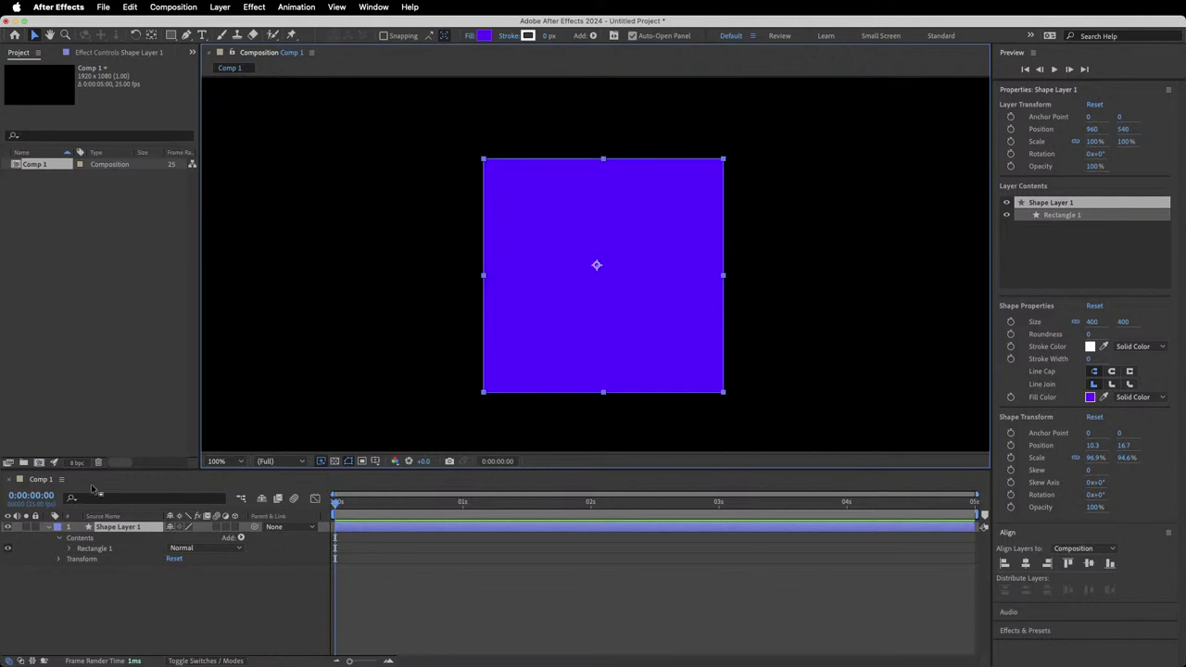
right_click(196, 585)
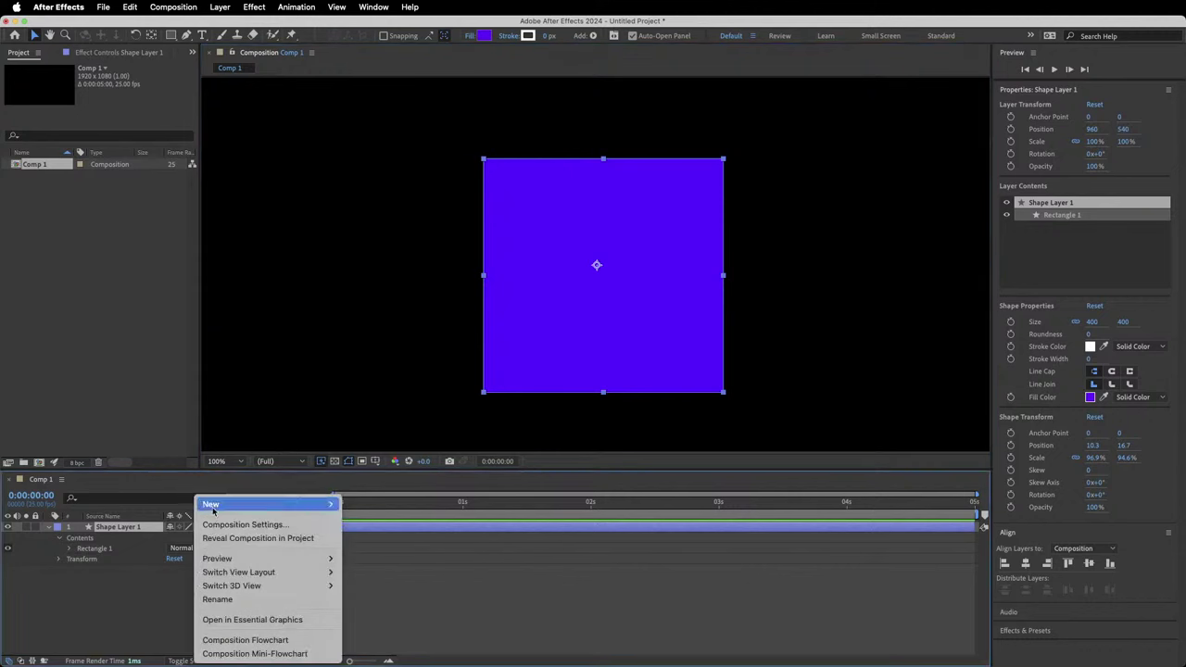
mouse_move(212, 507)
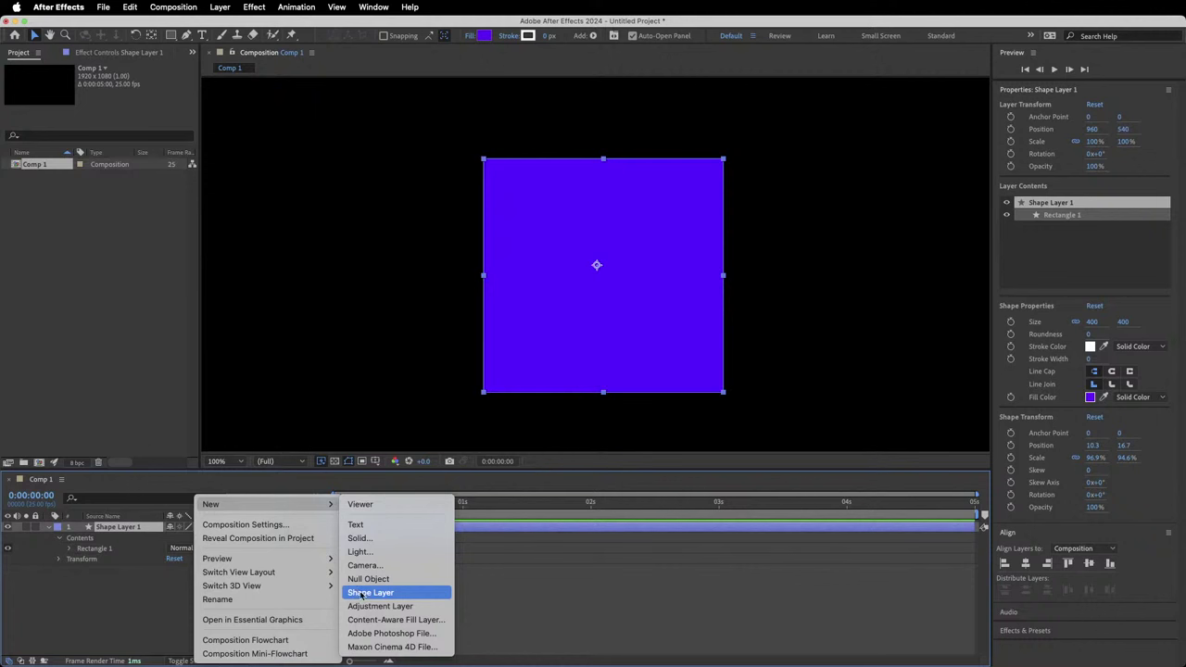
click(148, 579)
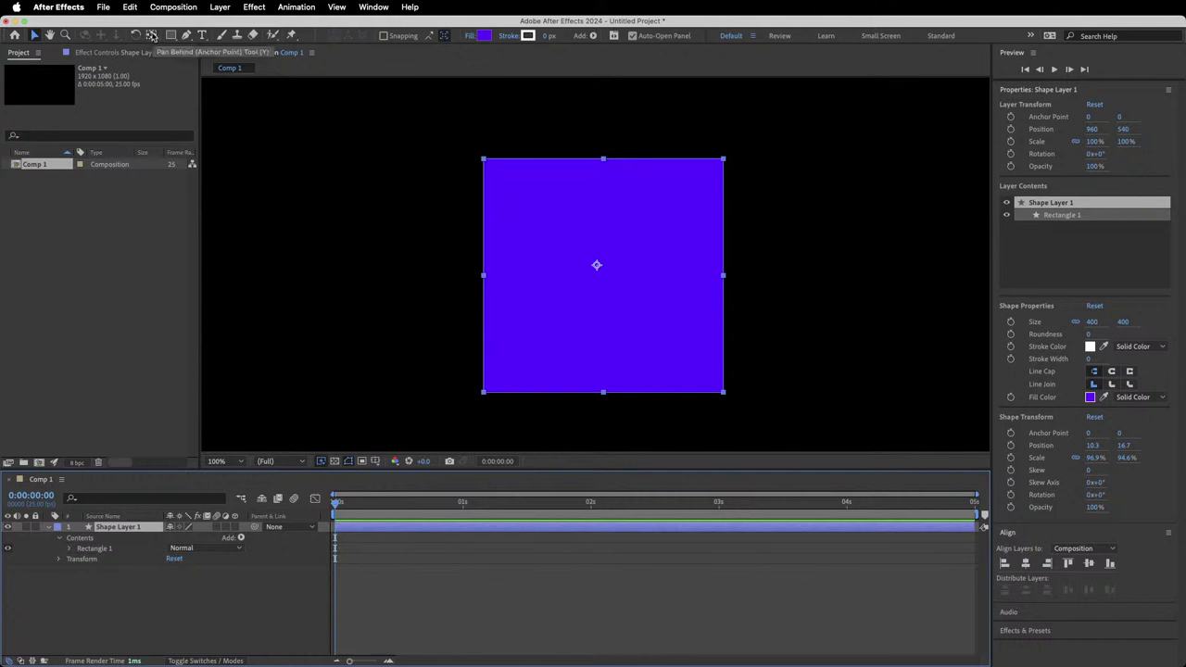
Use the Pan Behind tool to move the layer's anchor point outside the square, to about -370, -20.
click(153, 35)
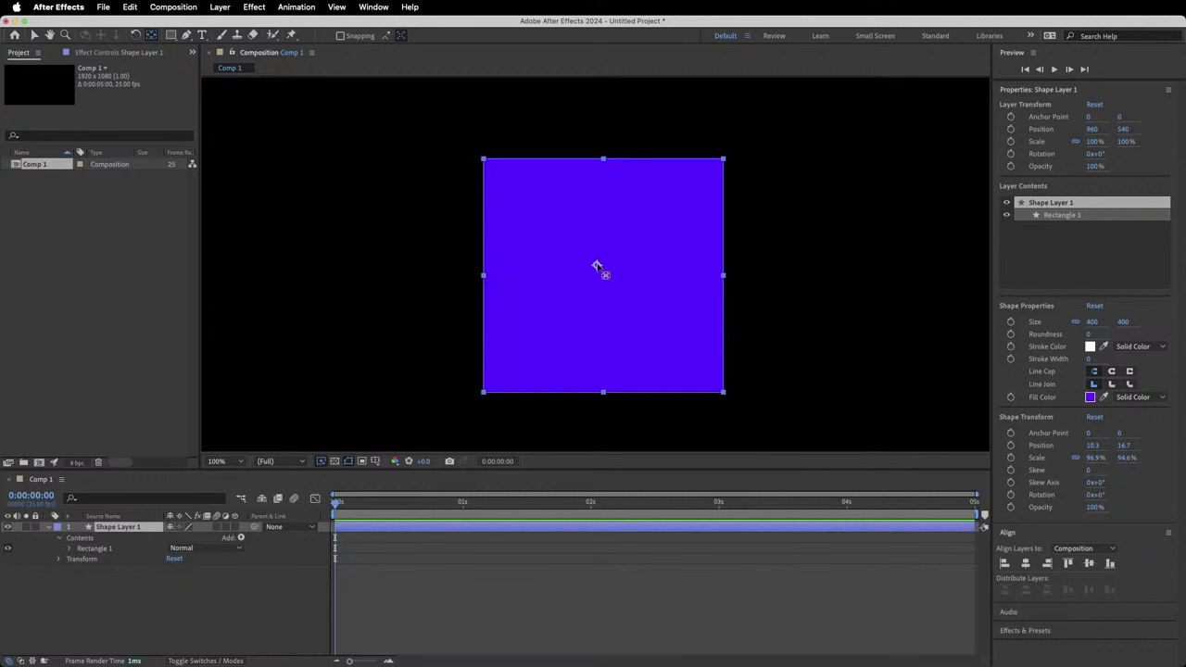
drag(598, 268, 489, 170)
drag(524, 235, 368, 254)
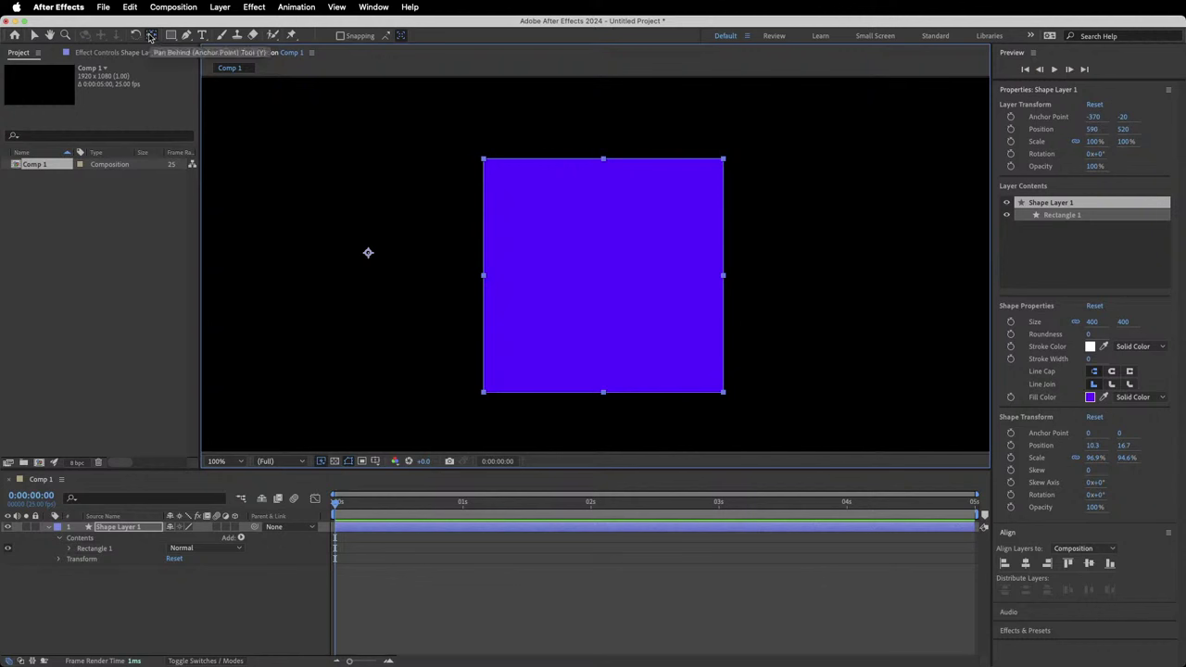
Center the layer's anchor point in the square and align the layer horizontally and vertically to the middle of the composition.
double_click(150, 37)
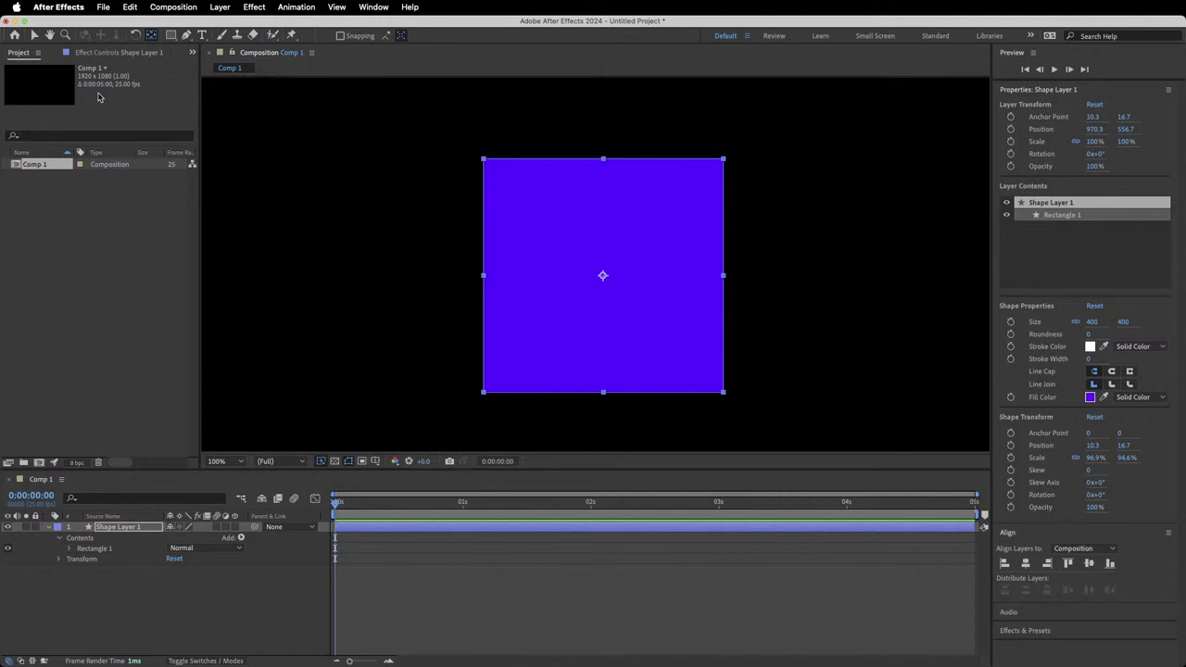
key(comma)
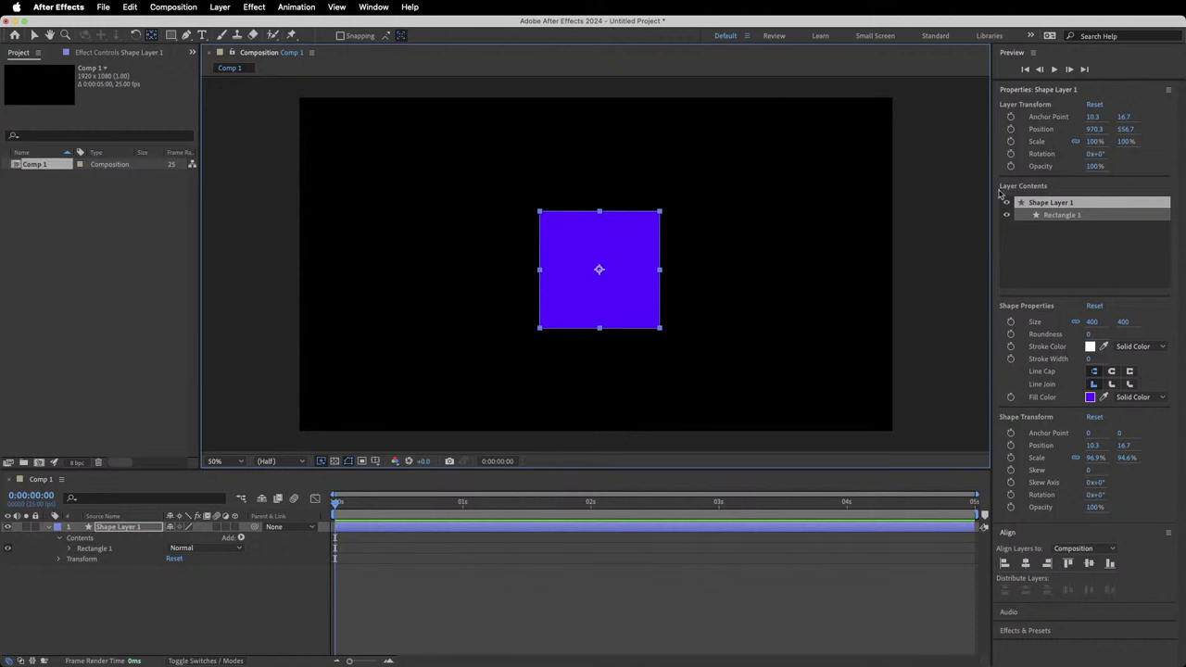
click(1024, 90)
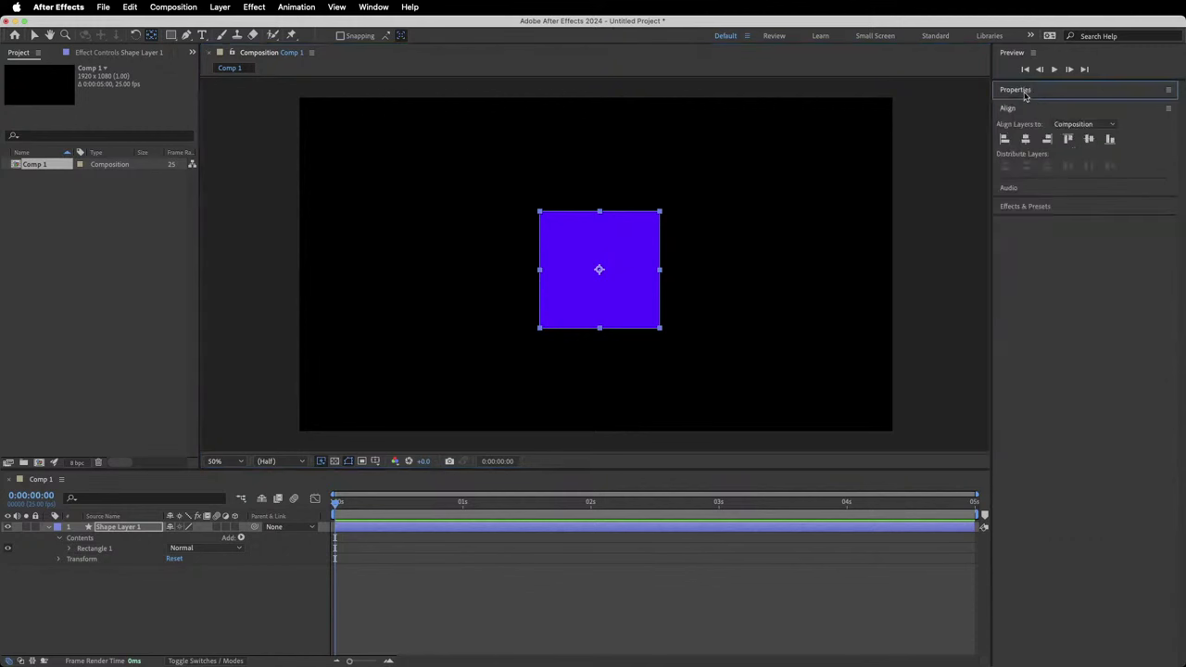
click(1020, 107)
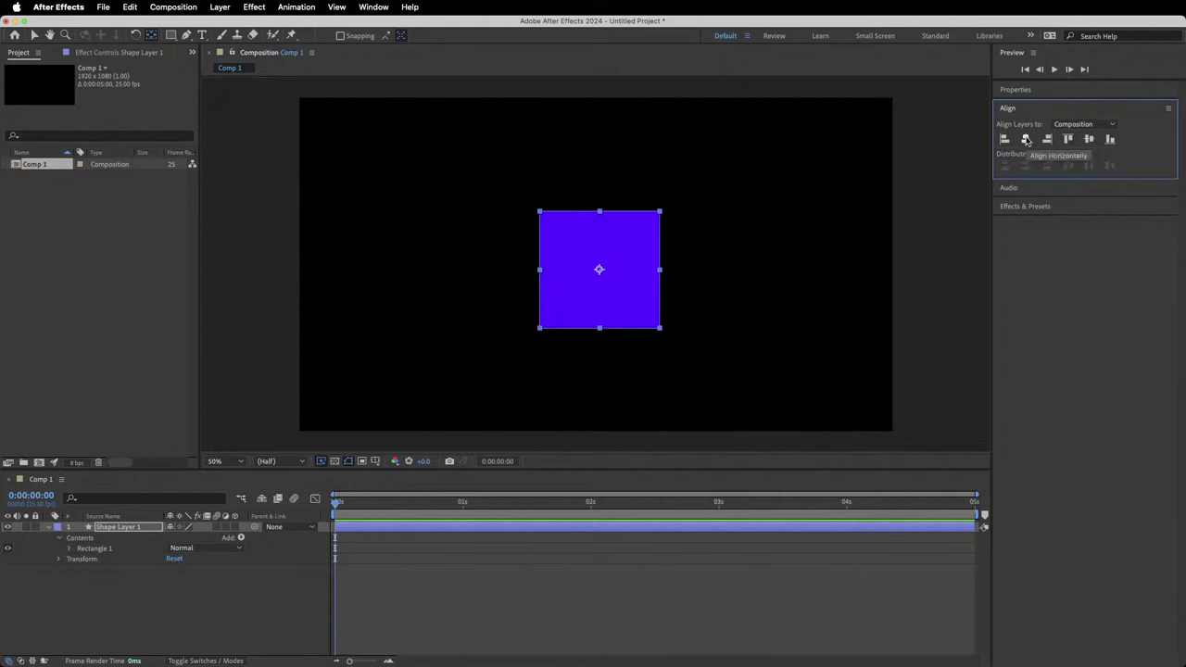
click(1026, 139)
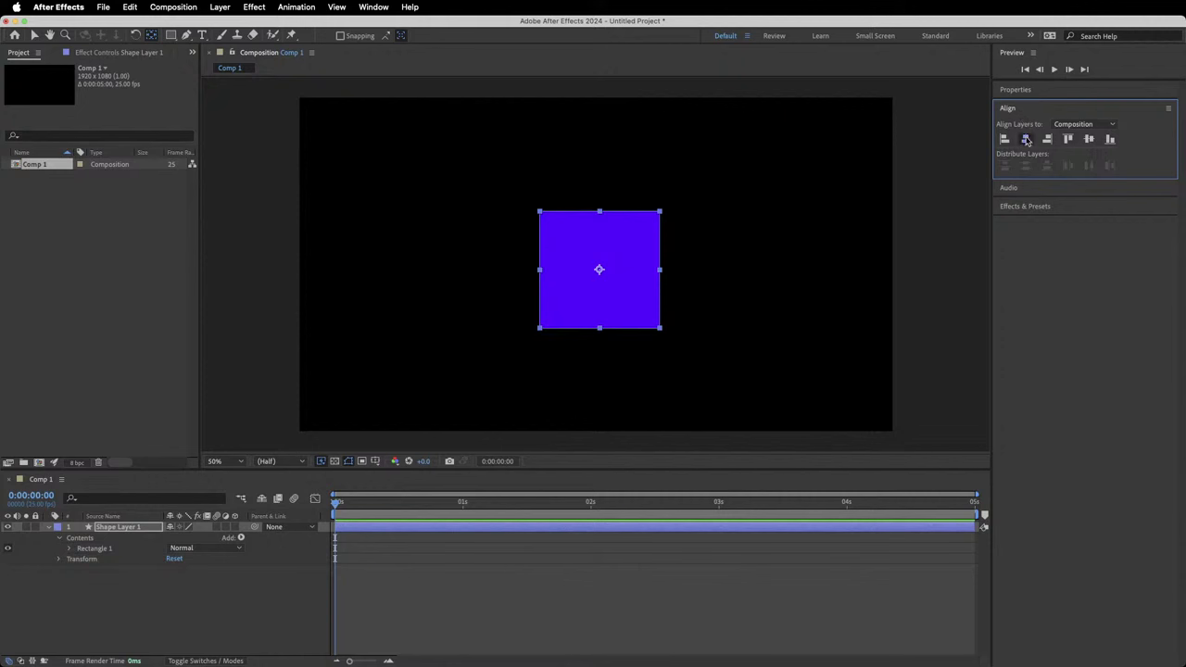
click(1090, 139)
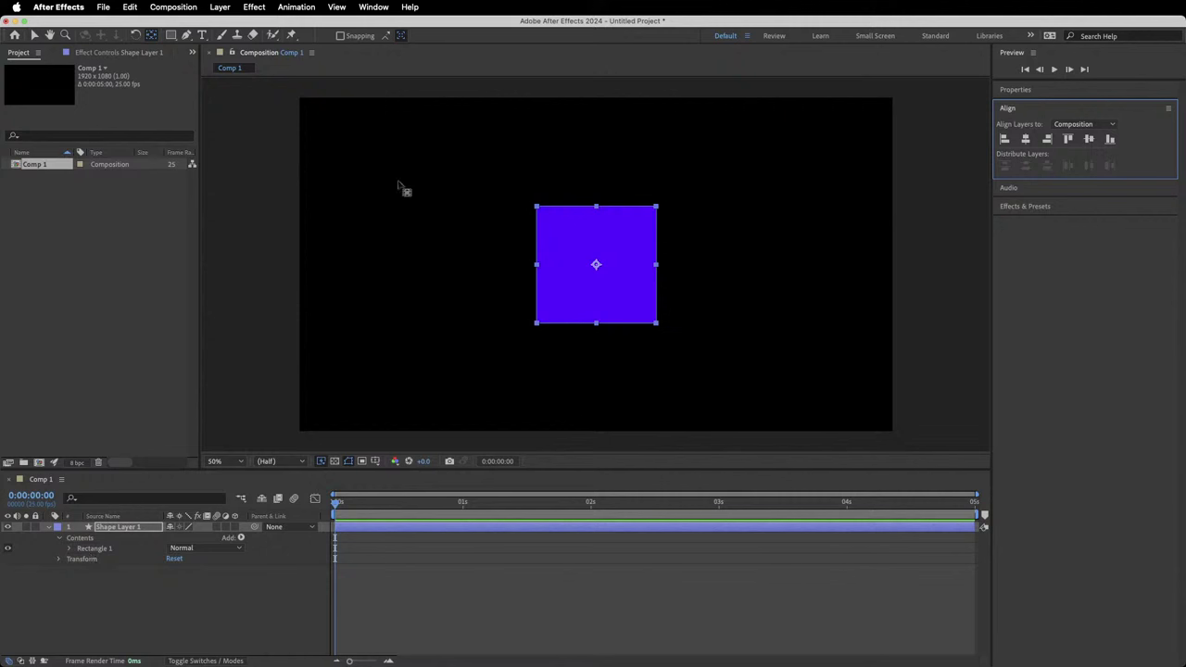
Examine the path, stroke and fill properties of Rectangle 1 in the shape layer's contents.
click(70, 550)
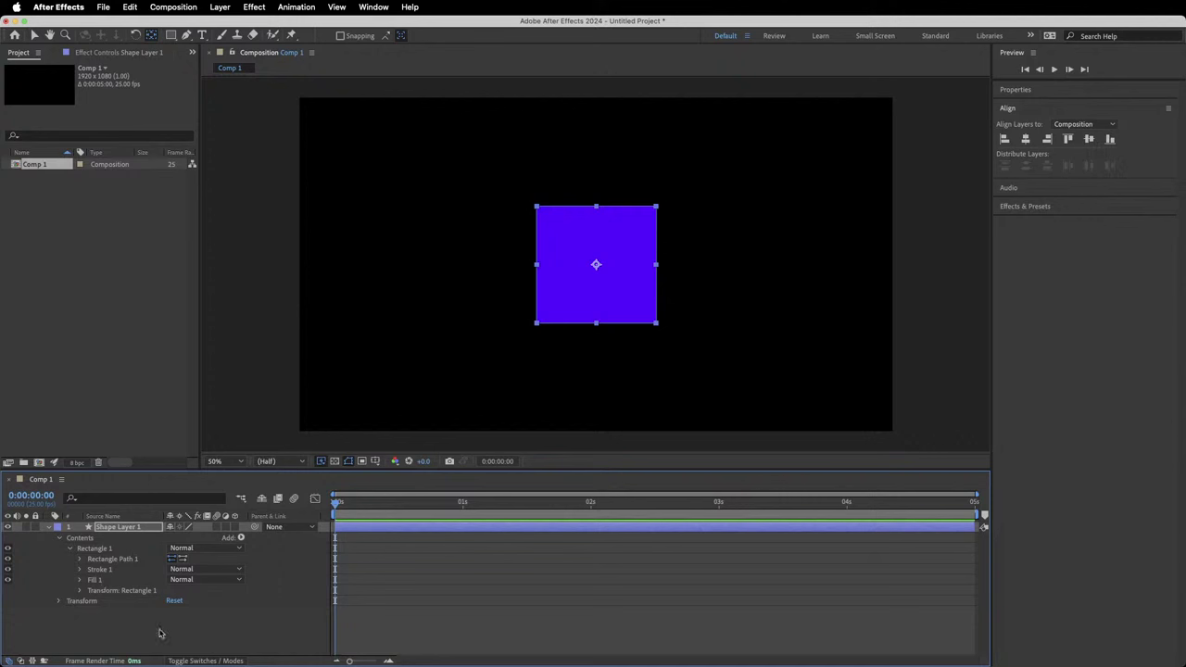
click(80, 558)
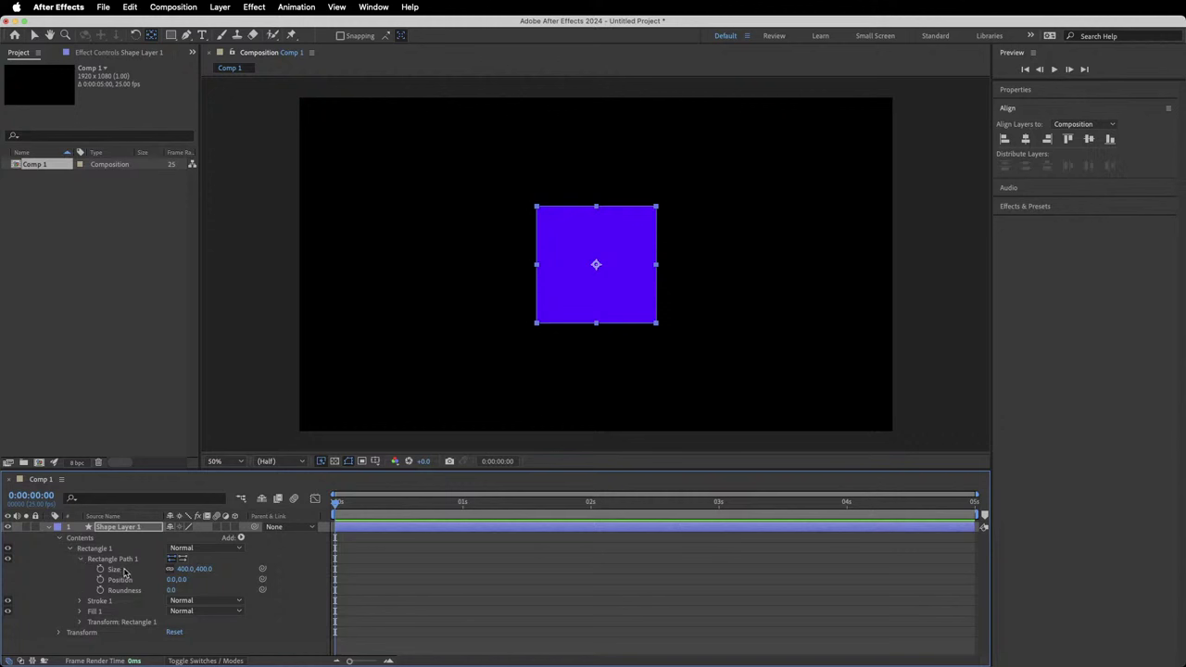
click(124, 570)
click(122, 581)
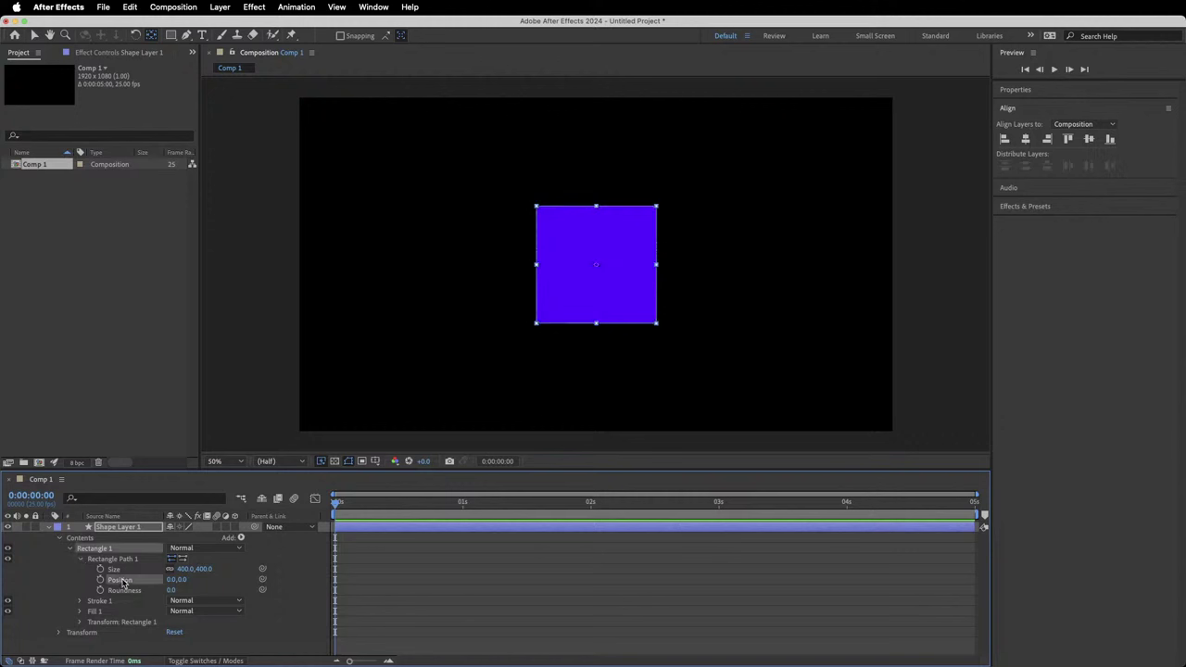
click(81, 601)
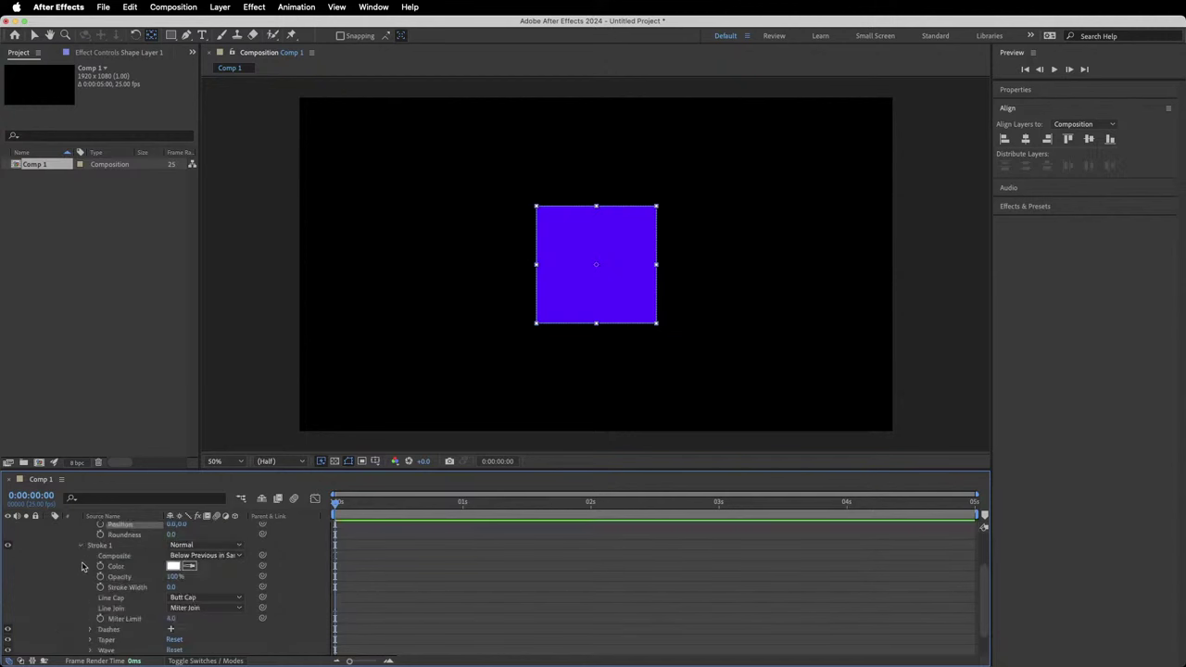
click(82, 554)
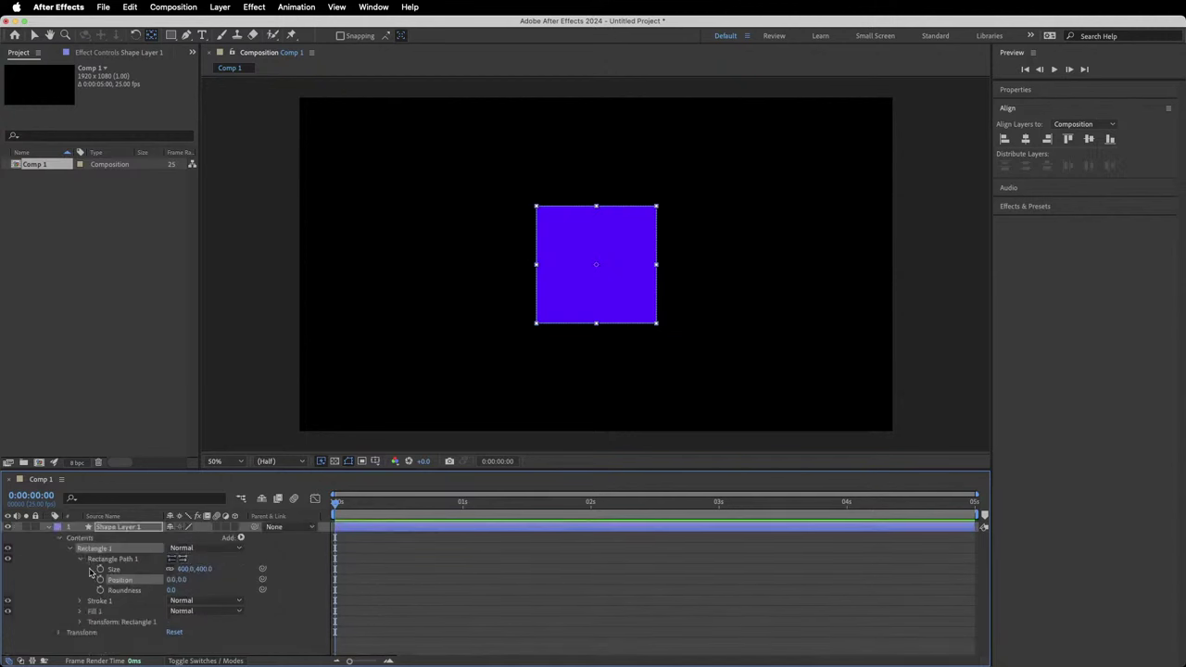
click(80, 559)
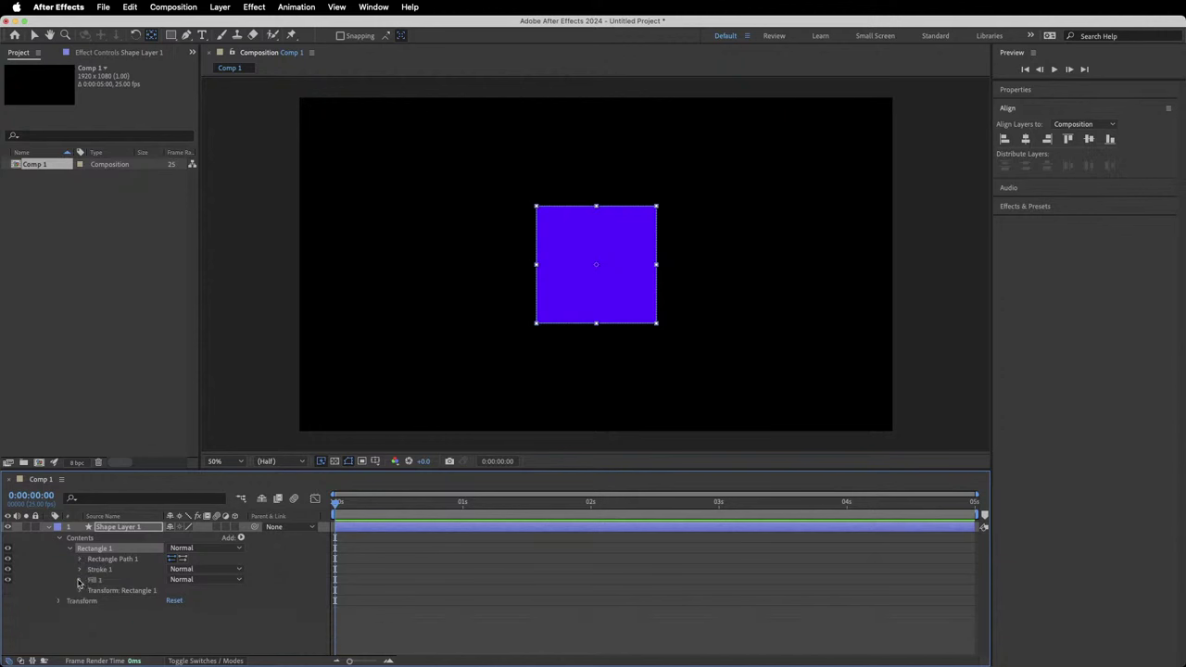
click(79, 580)
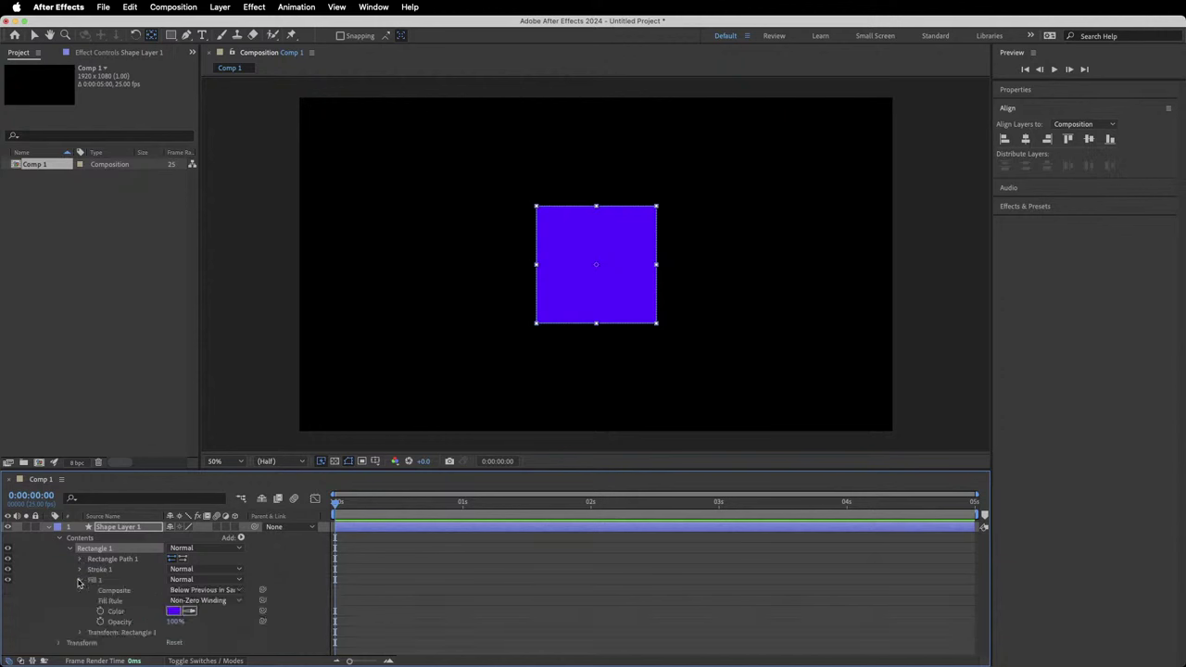
click(80, 581)
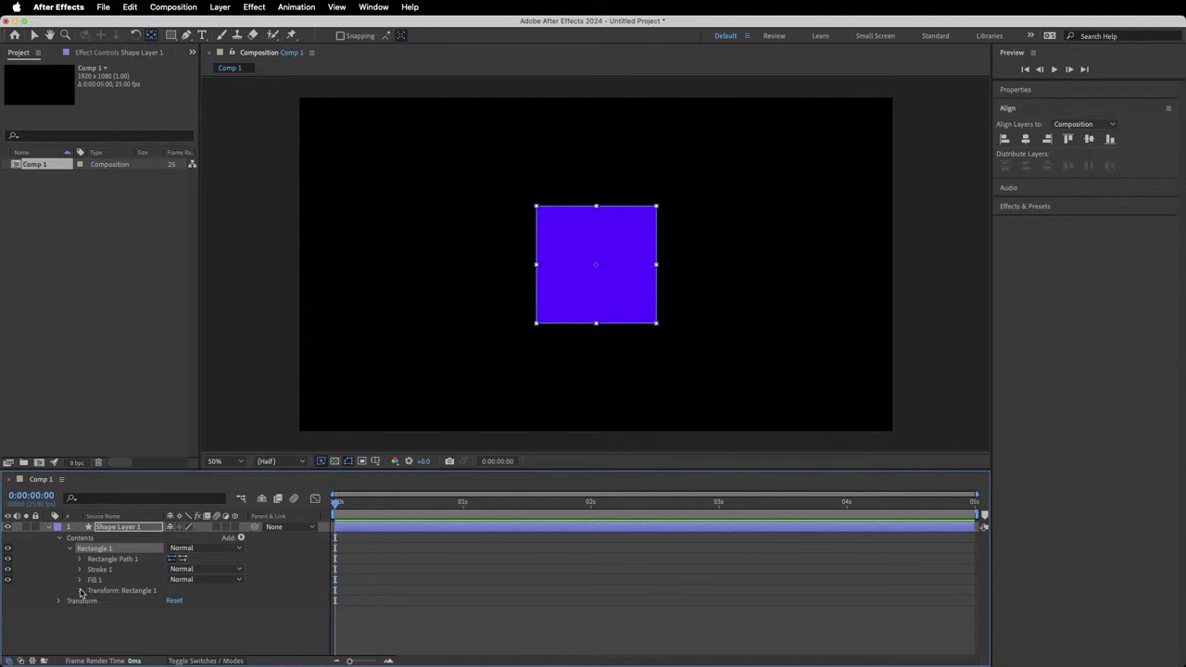
Compare the transform properties of Rectangle 1 with those of the whole shape layer.
click(81, 592)
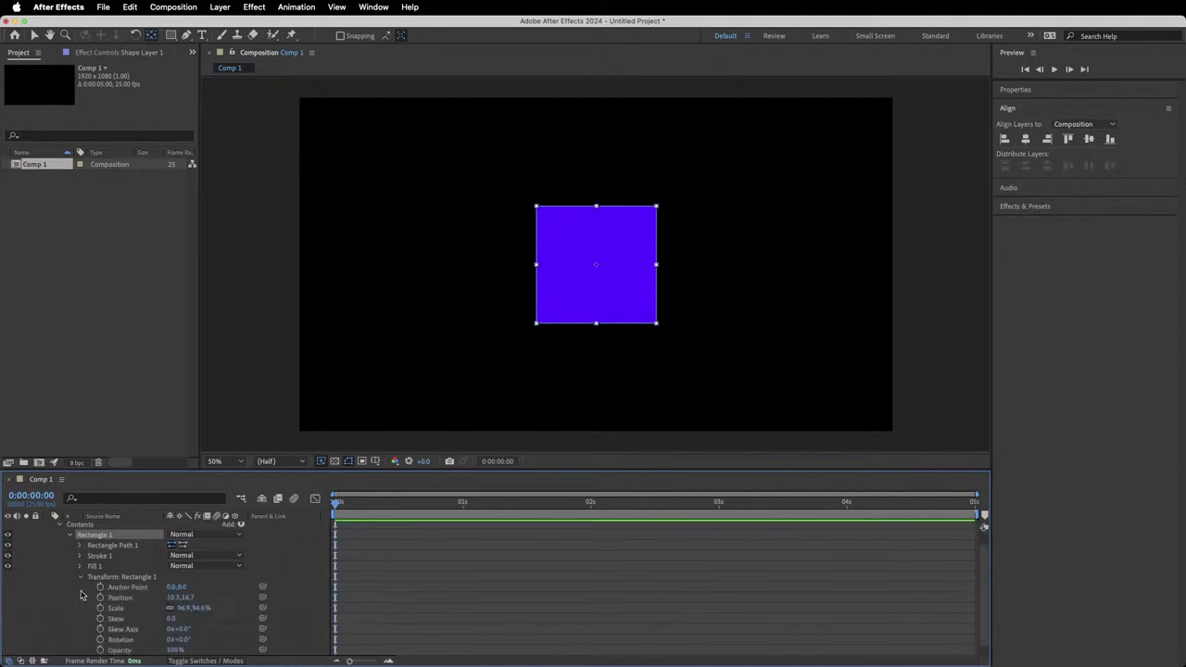
scroll(81, 596, down, 1)
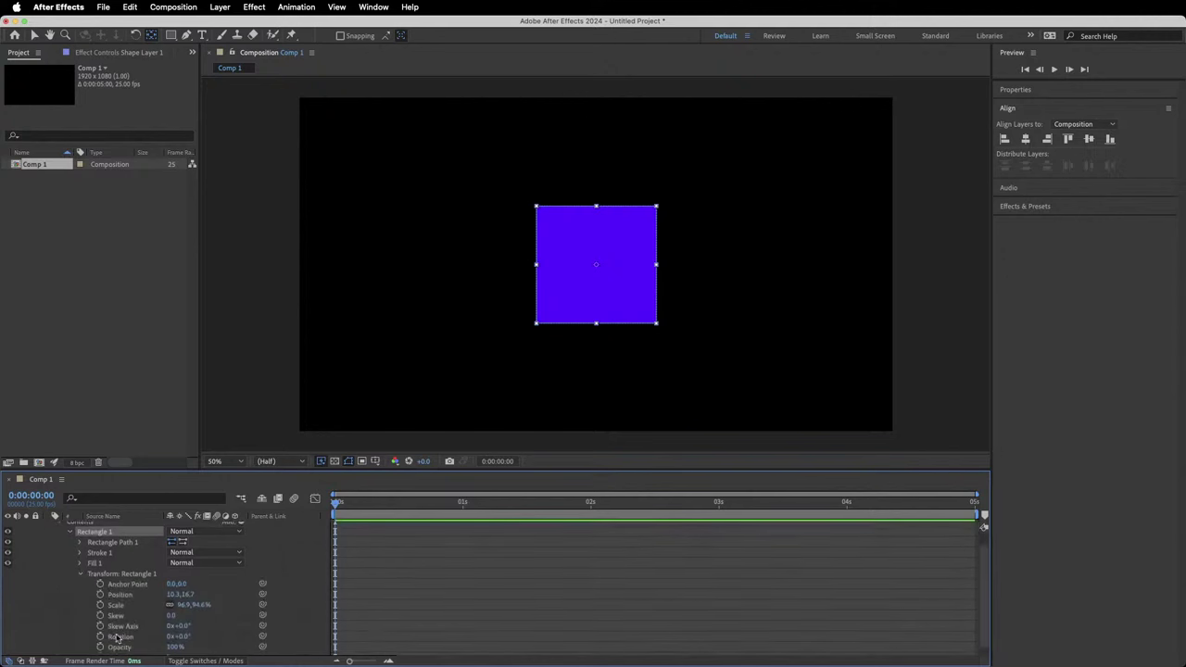
scroll(130, 616, down, 1)
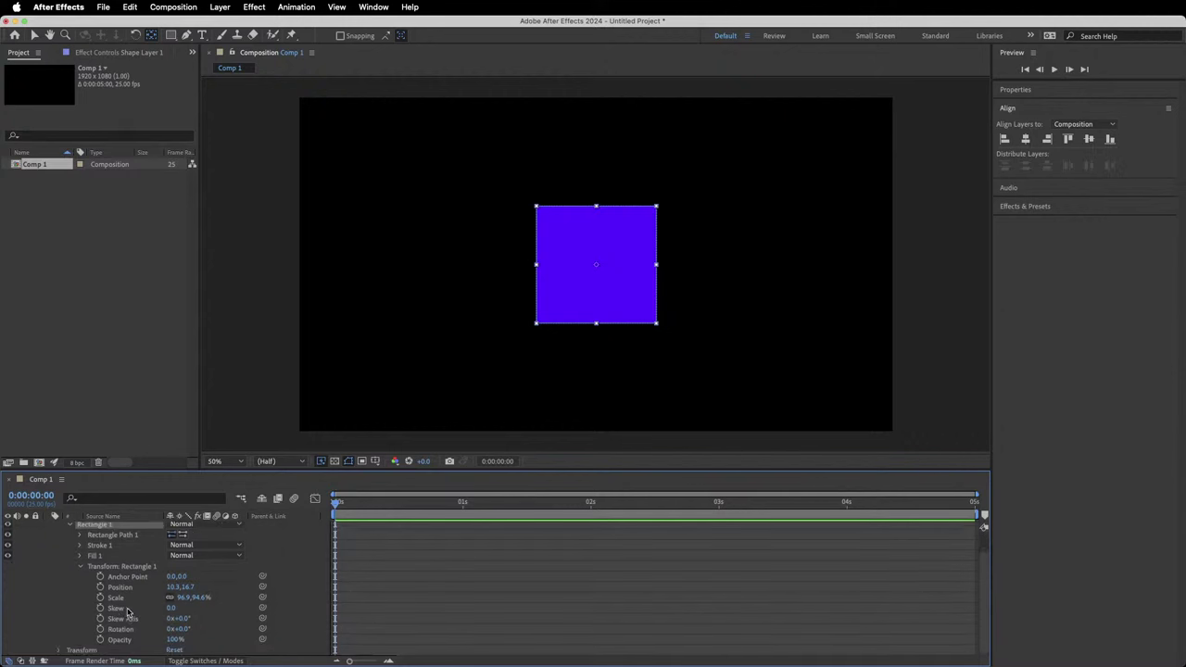
scroll(79, 556, up, 3)
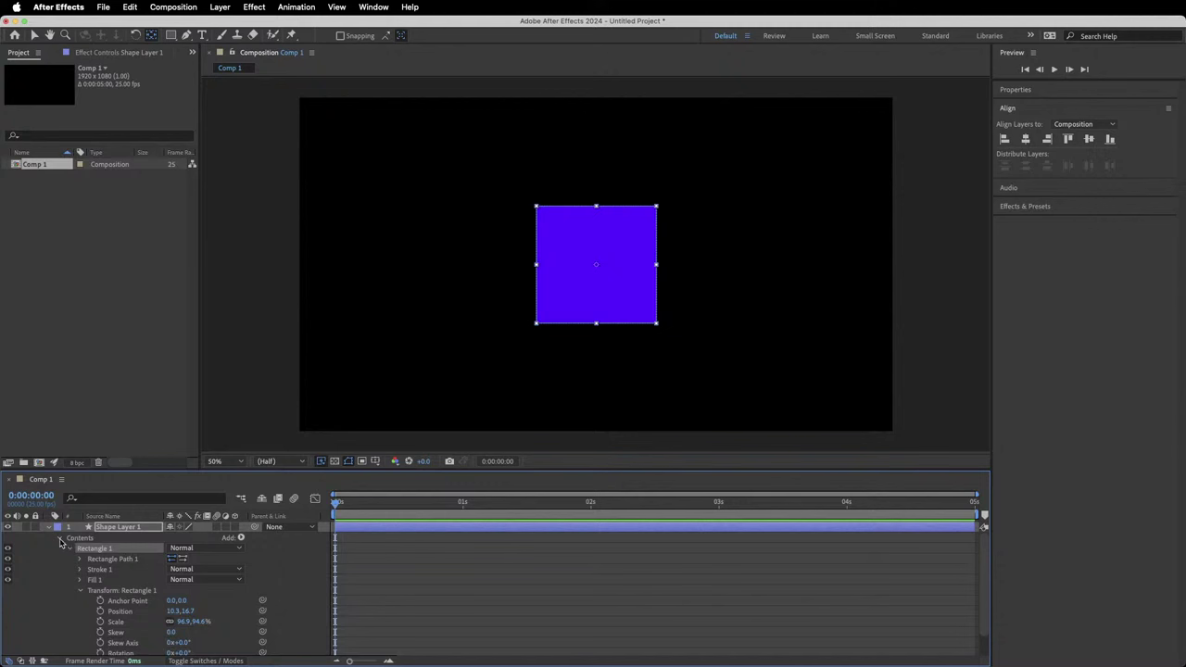
click(60, 539)
click(60, 549)
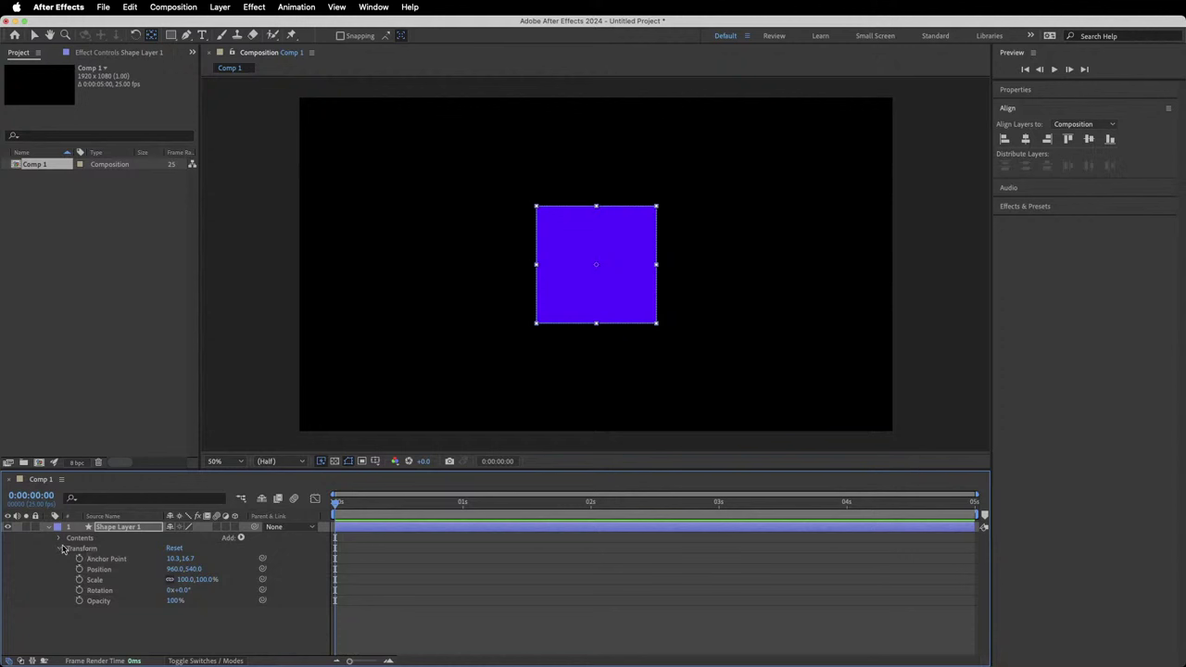
click(60, 549)
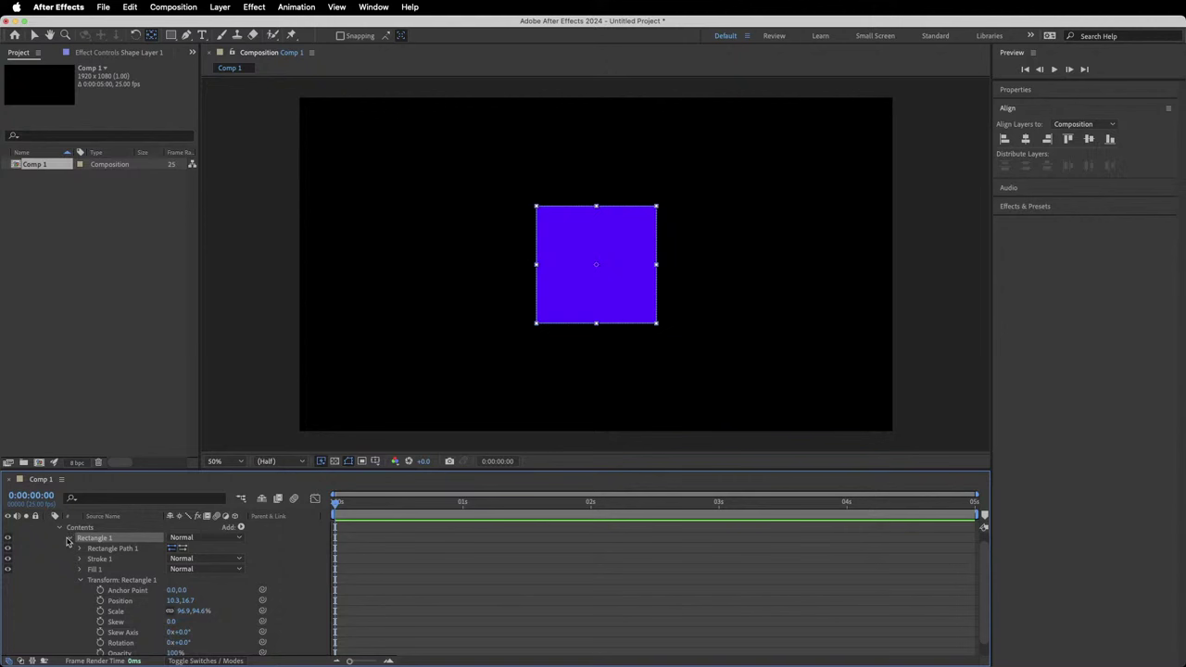
click(68, 539)
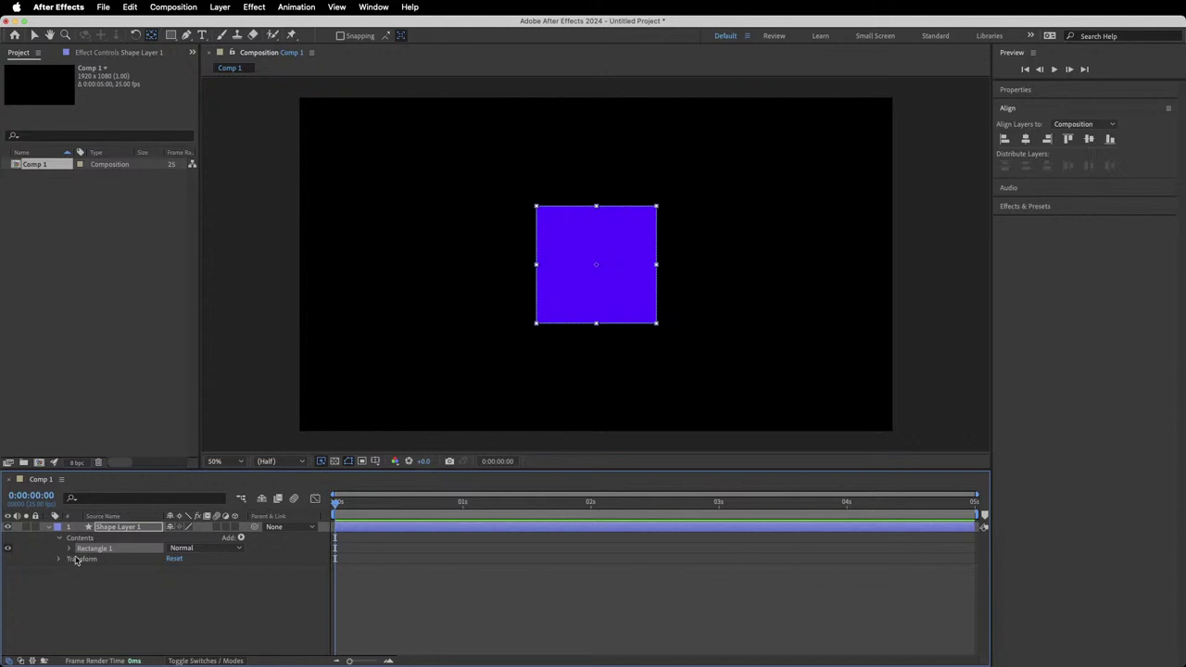
click(68, 549)
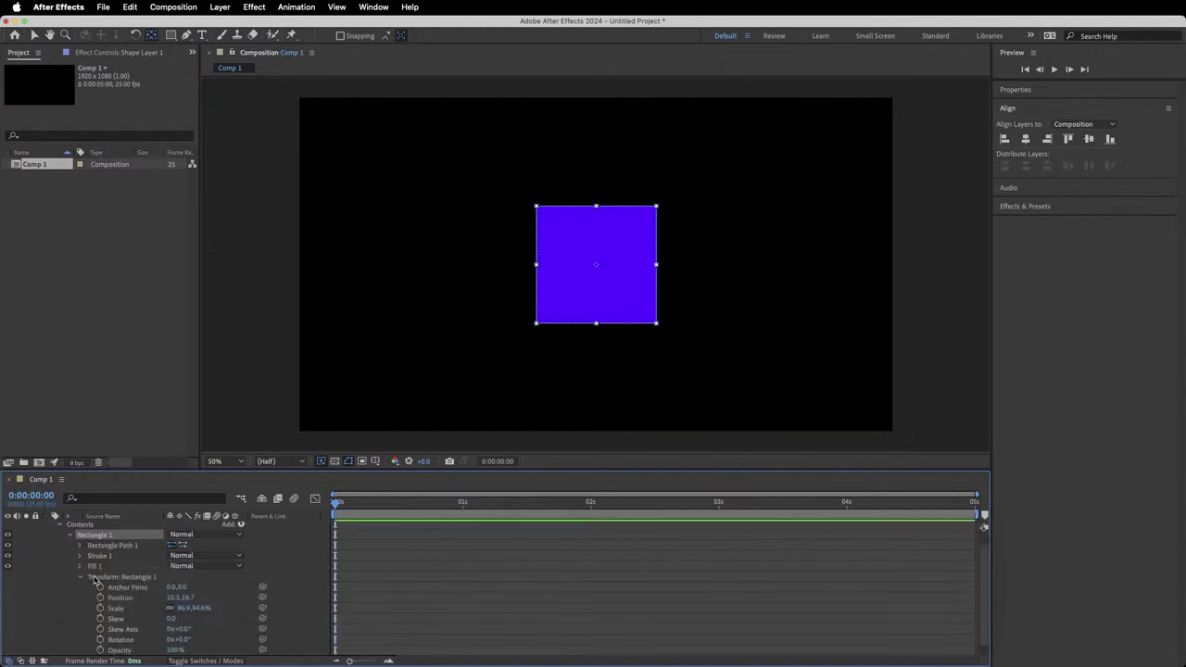
Recheck Rectangle 1's own transform, collapse the layer's contents, and review the layer's Anchor Point and Position properties.
click(80, 577)
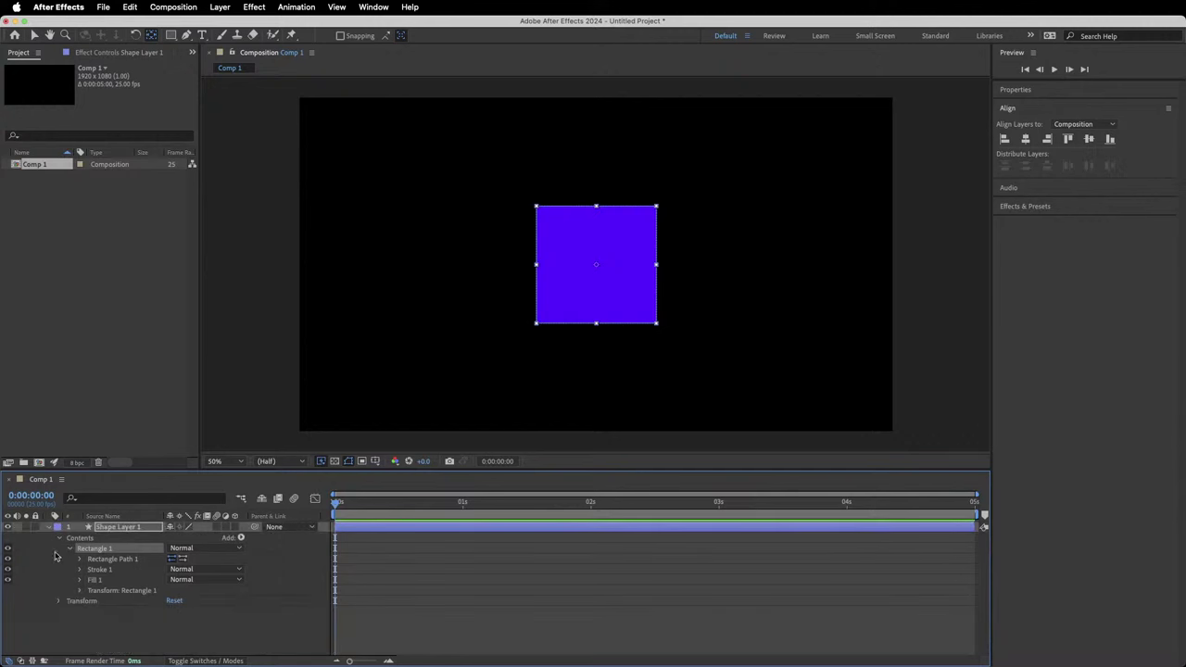
click(59, 600)
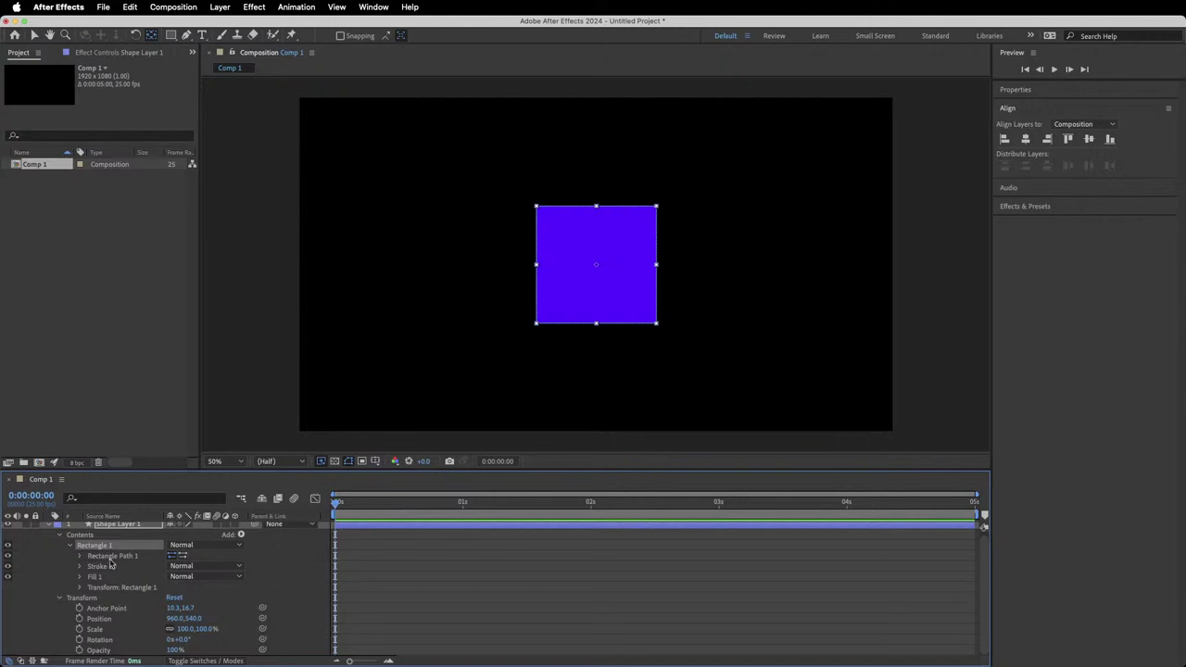
click(69, 545)
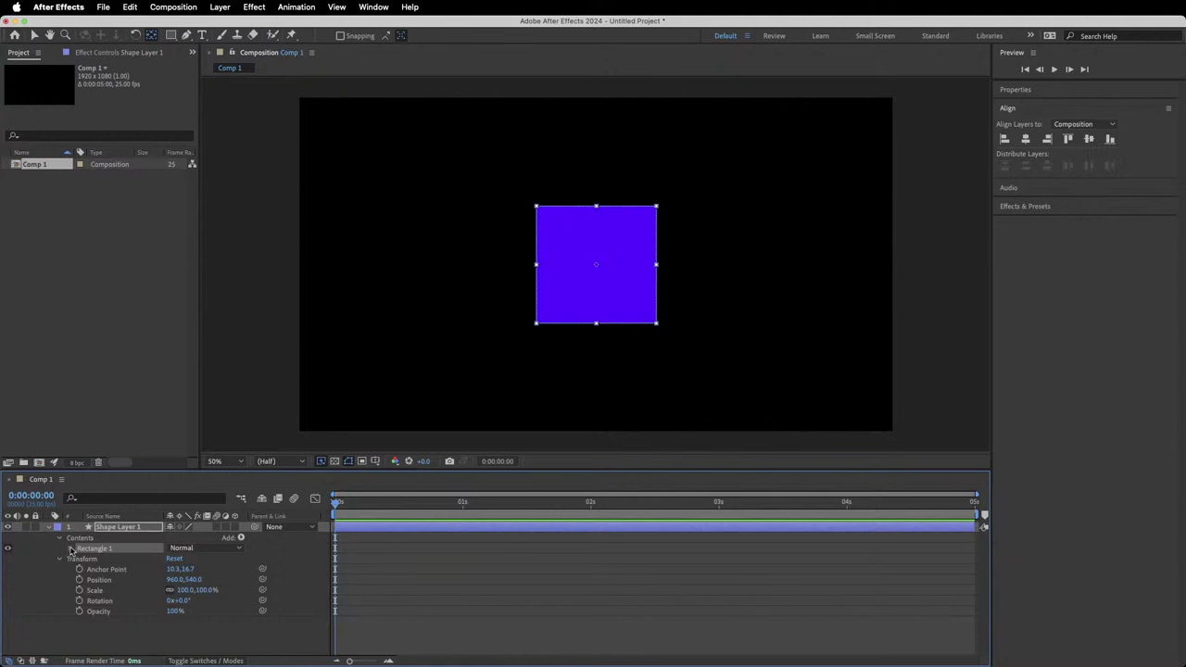
click(70, 548)
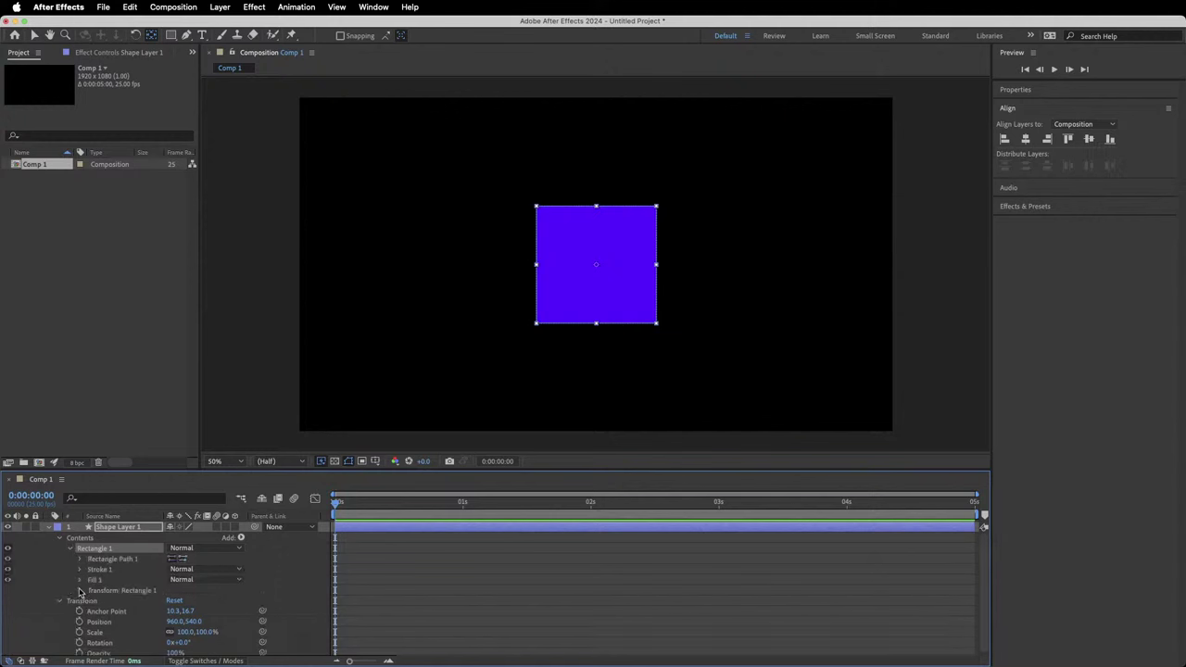
click(81, 590)
scroll(84, 593, down, 1)
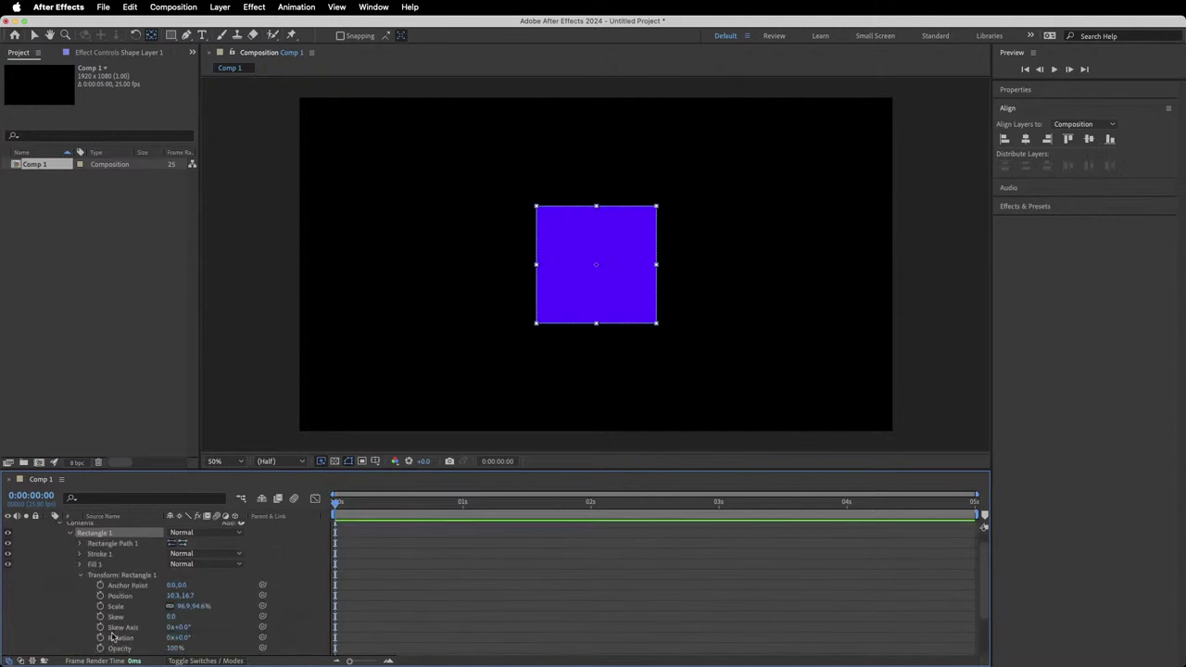
click(80, 576)
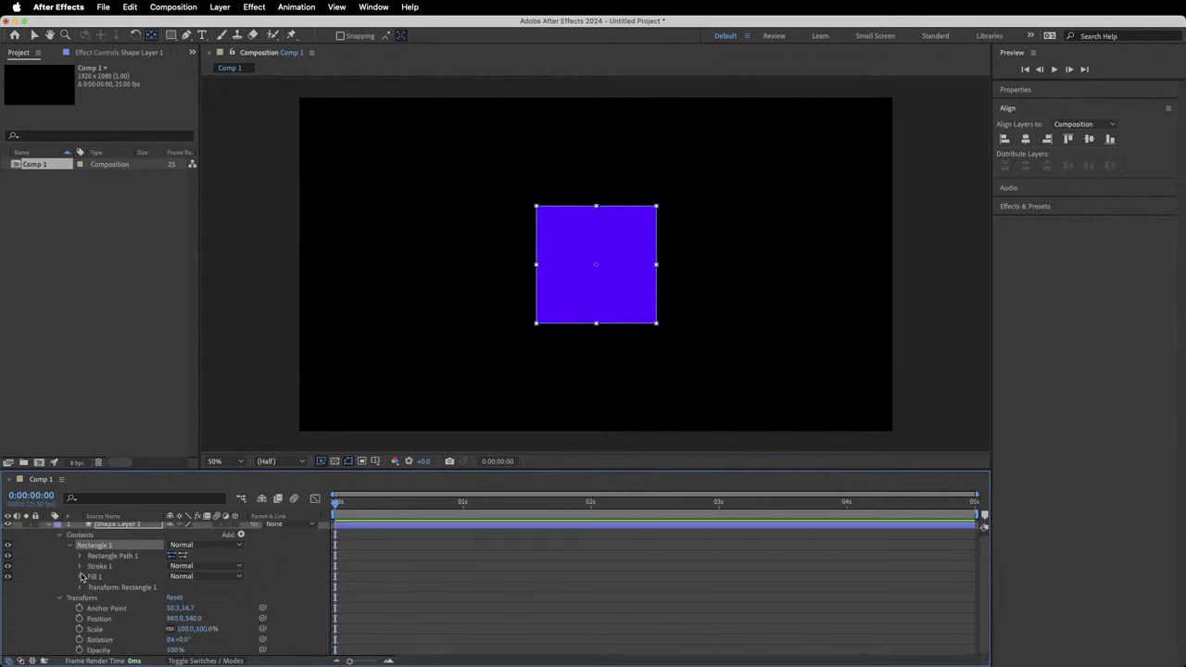
click(59, 538)
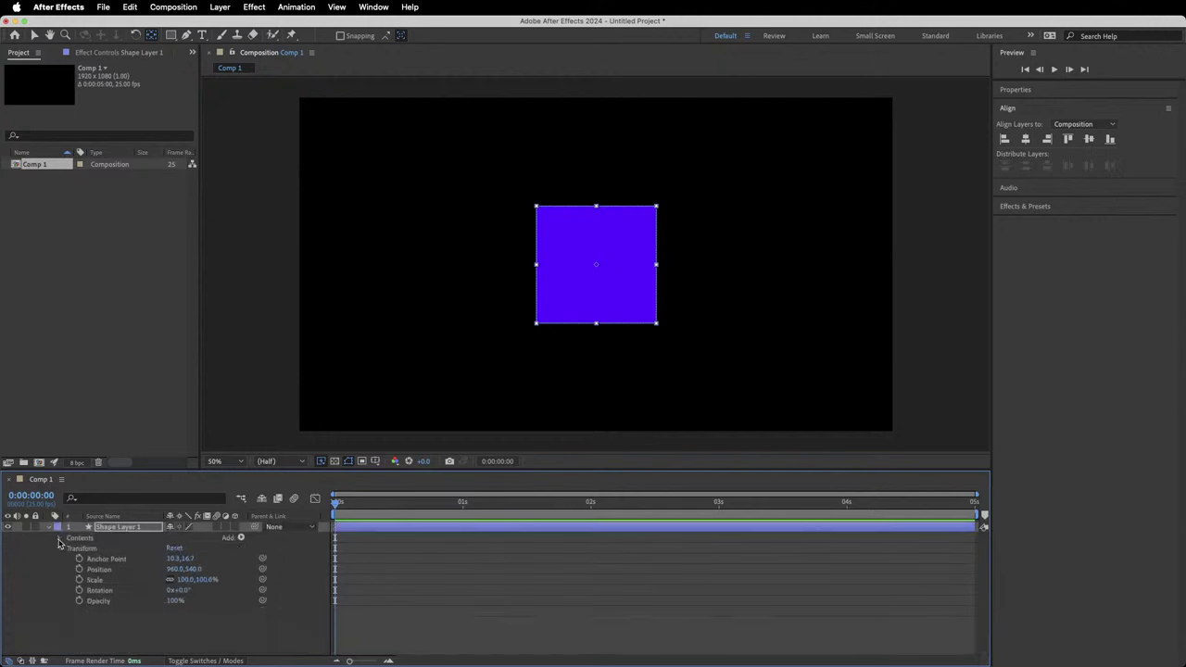
click(107, 559)
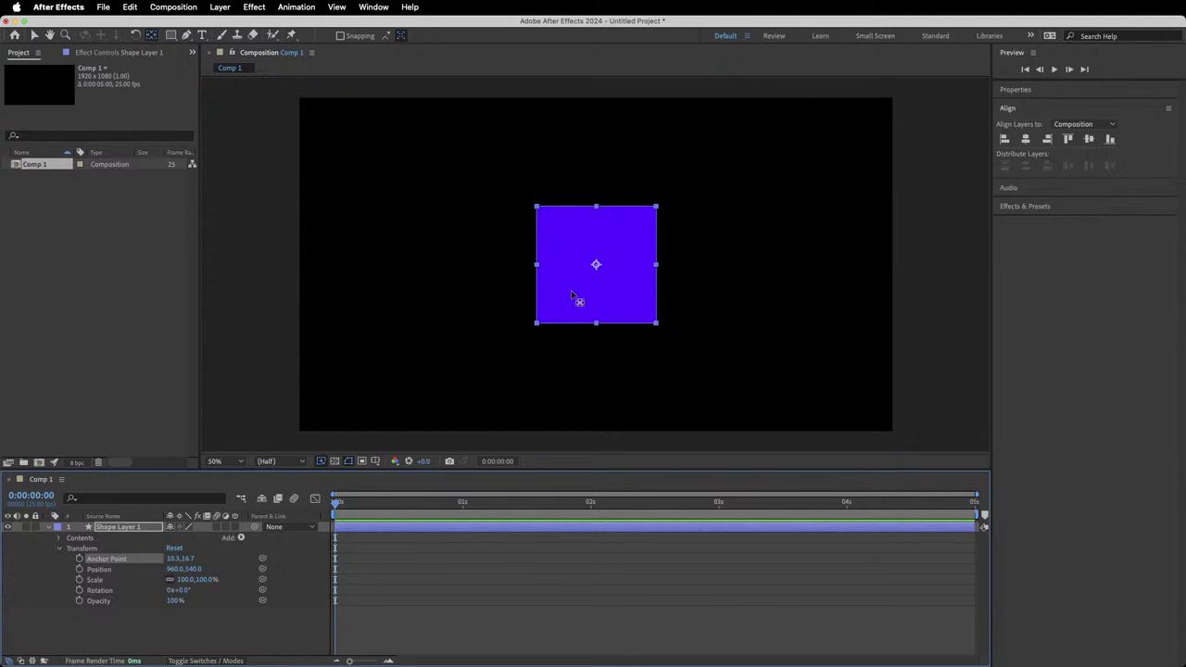
click(99, 569)
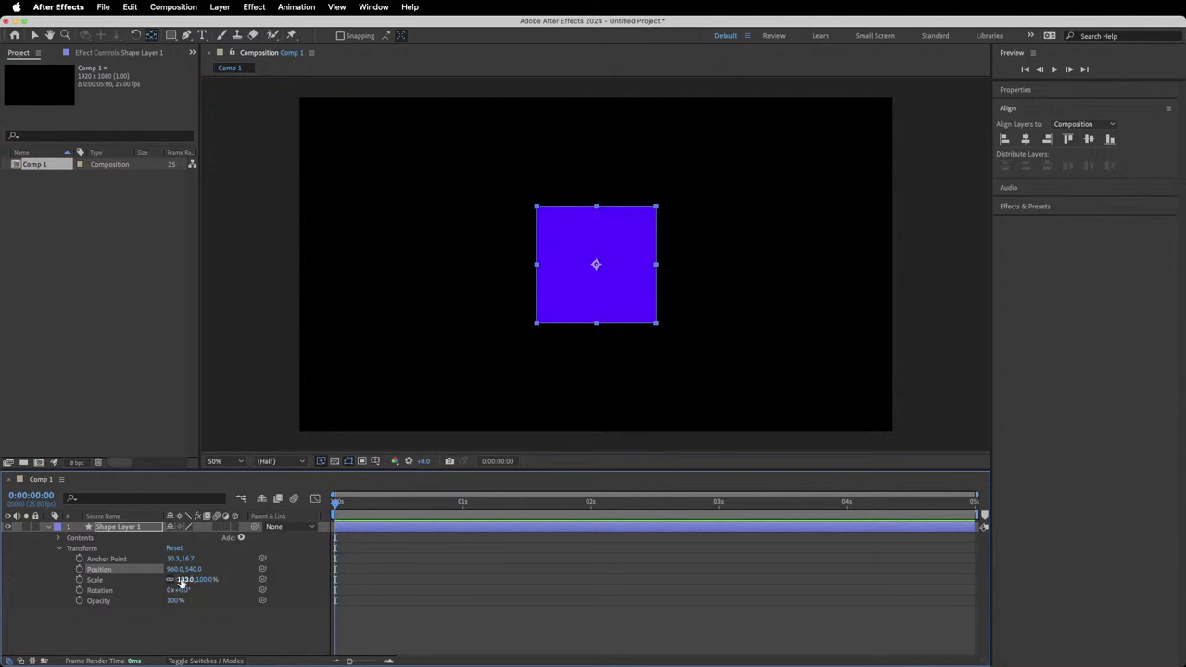
Try narrowing the layer to 91% horizontal scale with proportions unconstrained, and undo the scale change.
mouse_move(201, 578)
mouse_down()
mouse_move(226, 579)
mouse_move(181, 580)
mouse_move(203, 584)
mouse_up()
click(170, 580)
mouse_move(179, 580)
mouse_down()
mouse_move(126, 580)
mouse_move(198, 580)
mouse_move(169, 582)
mouse_up()
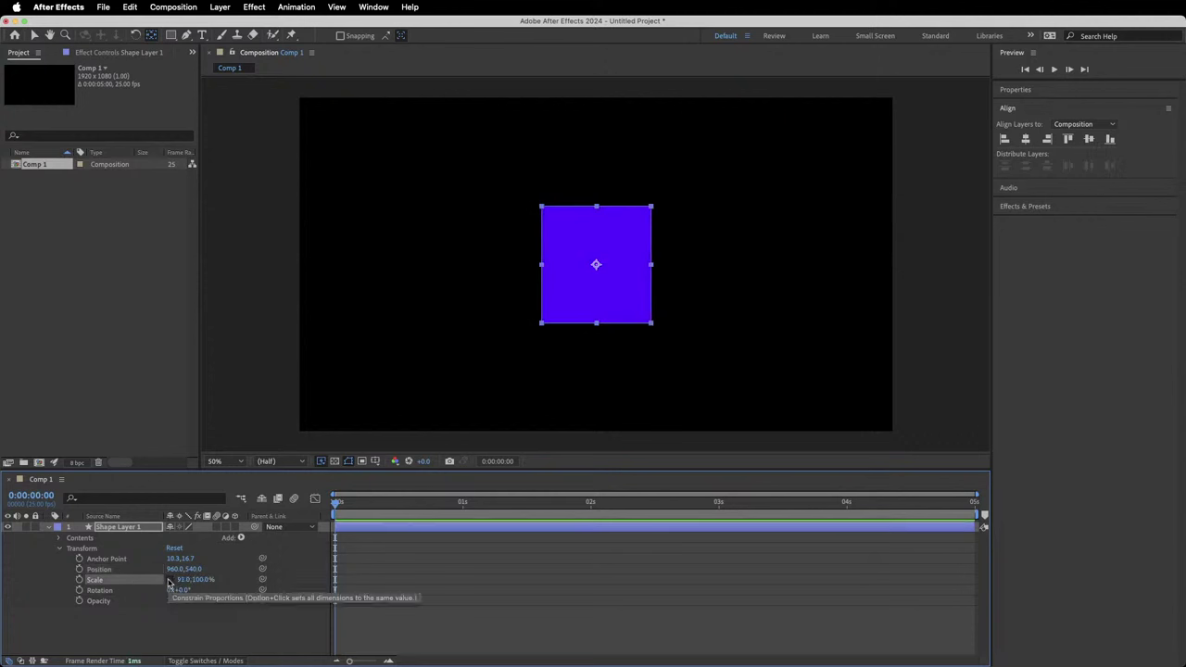
key(super+z)
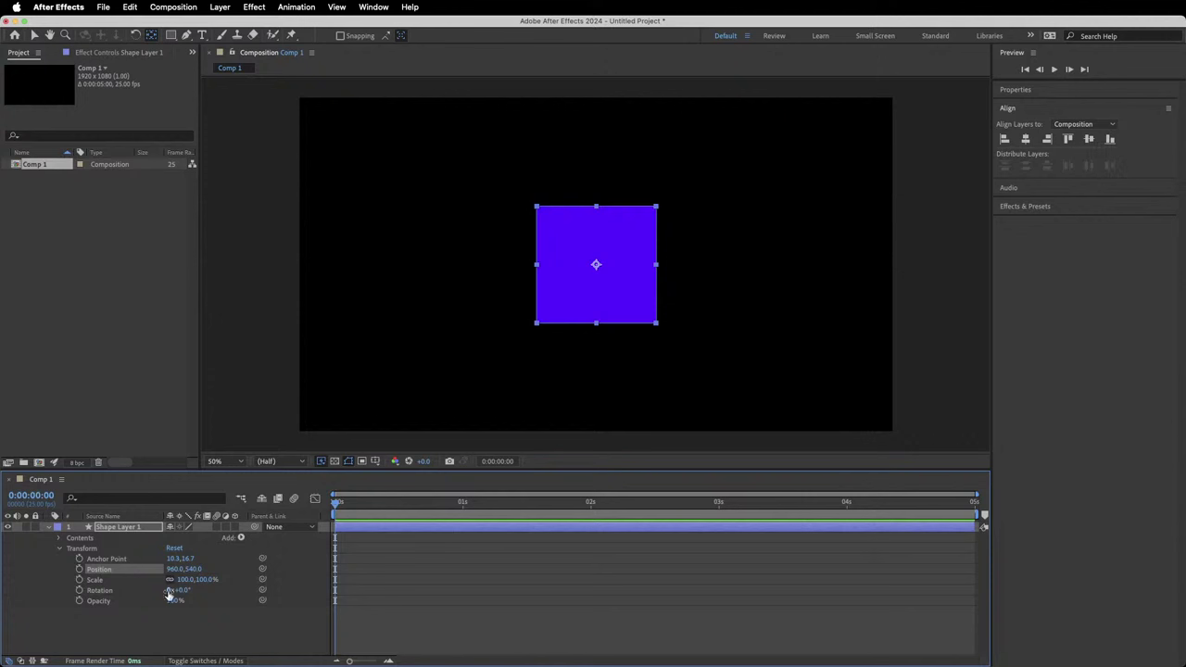
Try out different Rotation values on the shape layer, including one turn plus 45°, and reset the rotation to 0°.
drag(180, 595, 437, 593)
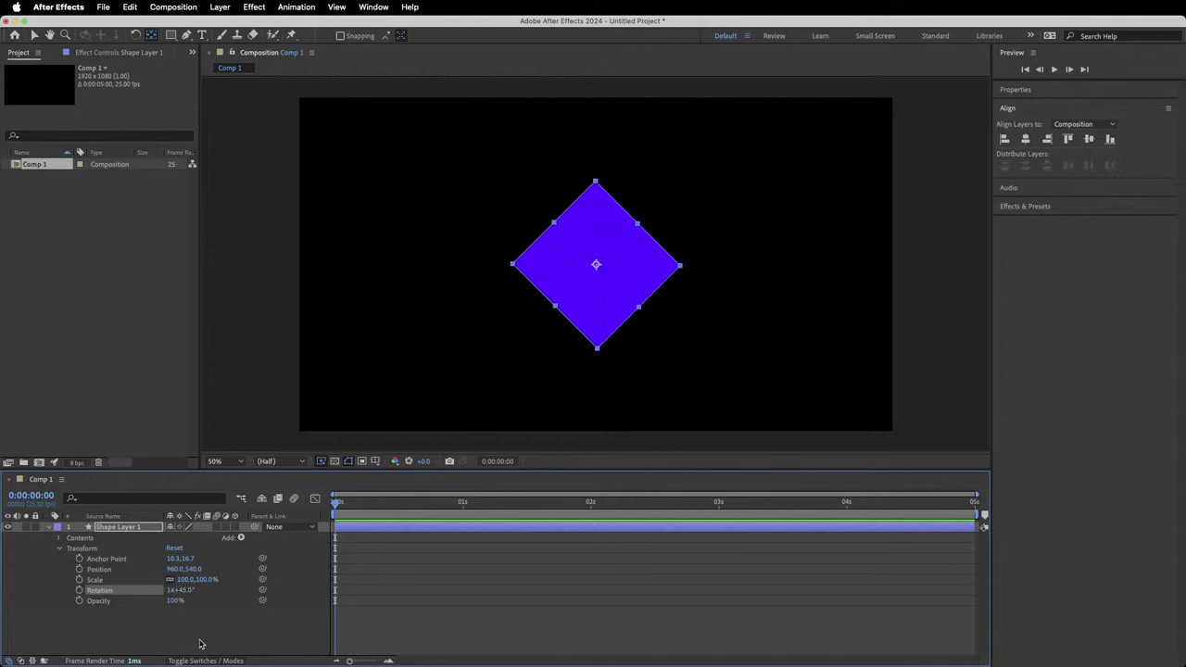
click(182, 591)
key(Return)
mouse_move(183, 591)
mouse_down()
mouse_move(209, 591)
mouse_move(145, 606)
mouse_move(162, 591)
mouse_move(199, 591)
mouse_move(151, 590)
mouse_move(184, 596)
mouse_up()
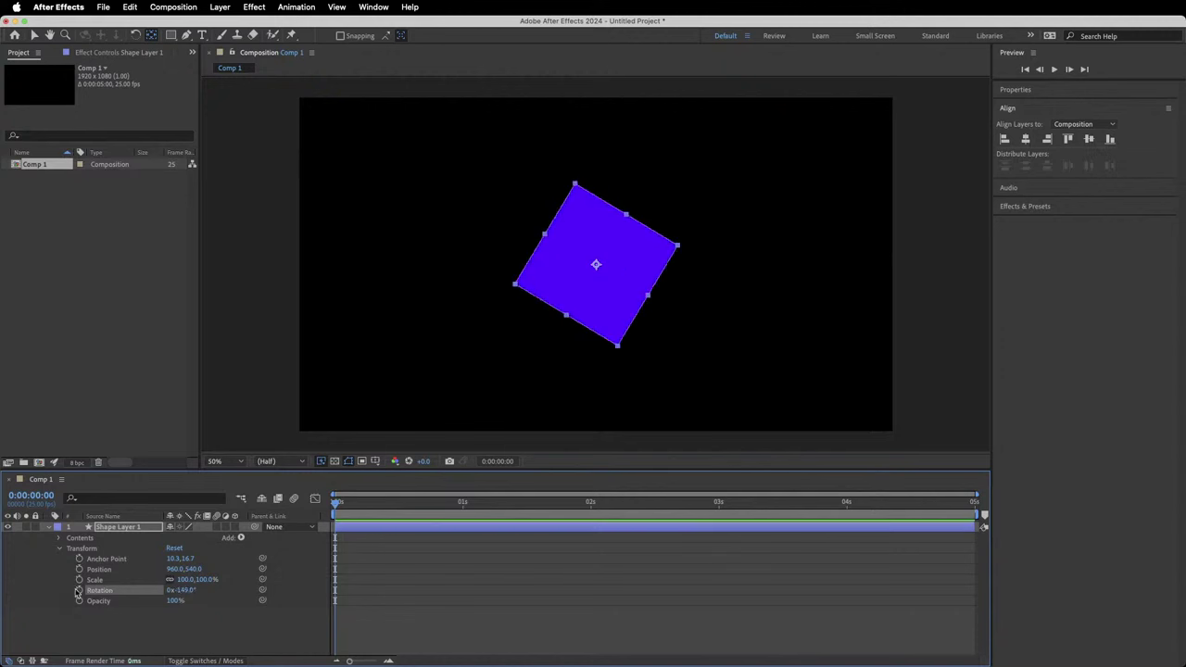
click(185, 593)
click(176, 637)
drag(179, 593, 190, 593)
click(190, 593)
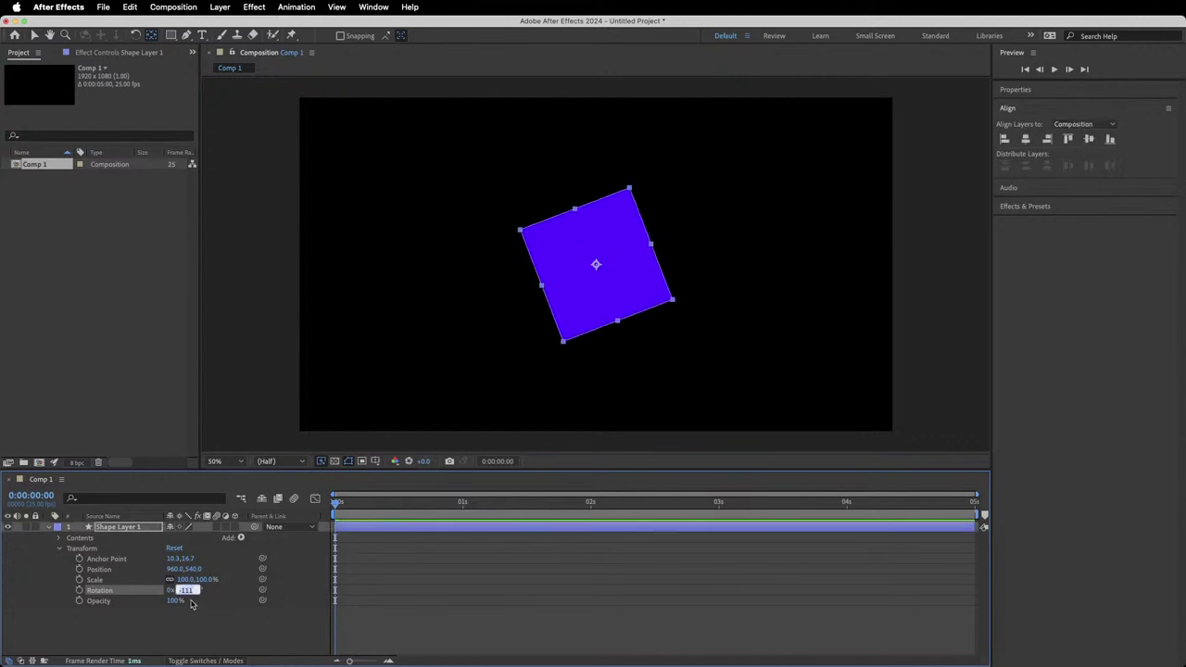
text(0)
key(Return)
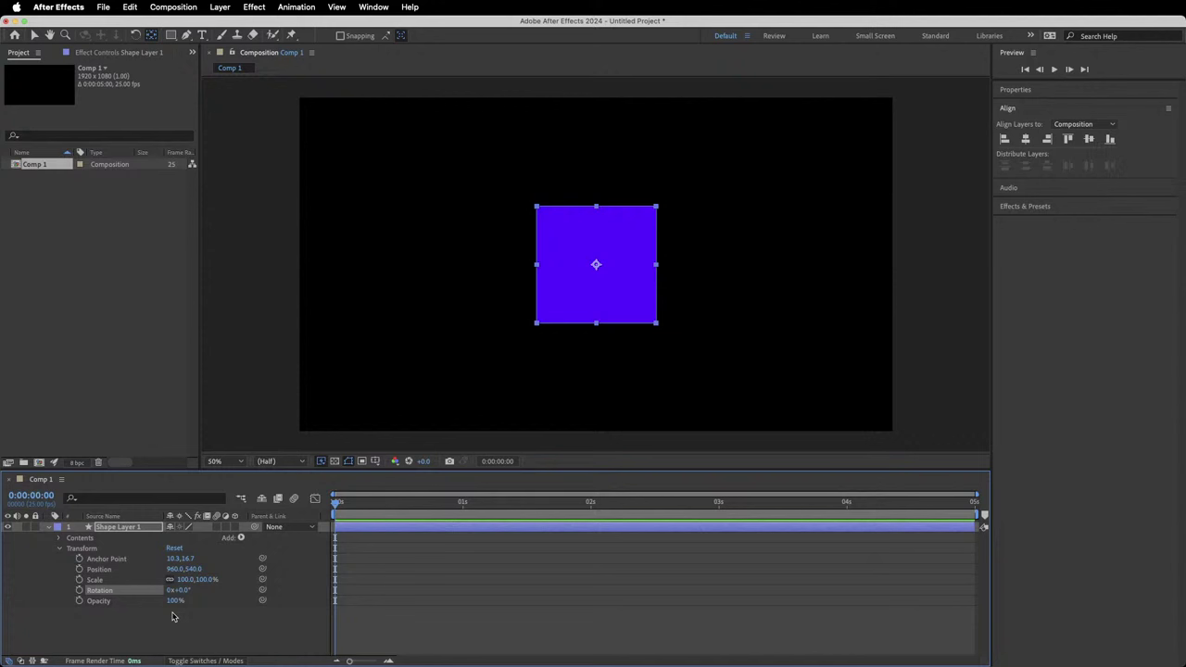
Try fading the shape layer to 0% opacity and restore its opacity to 100%.
click(117, 603)
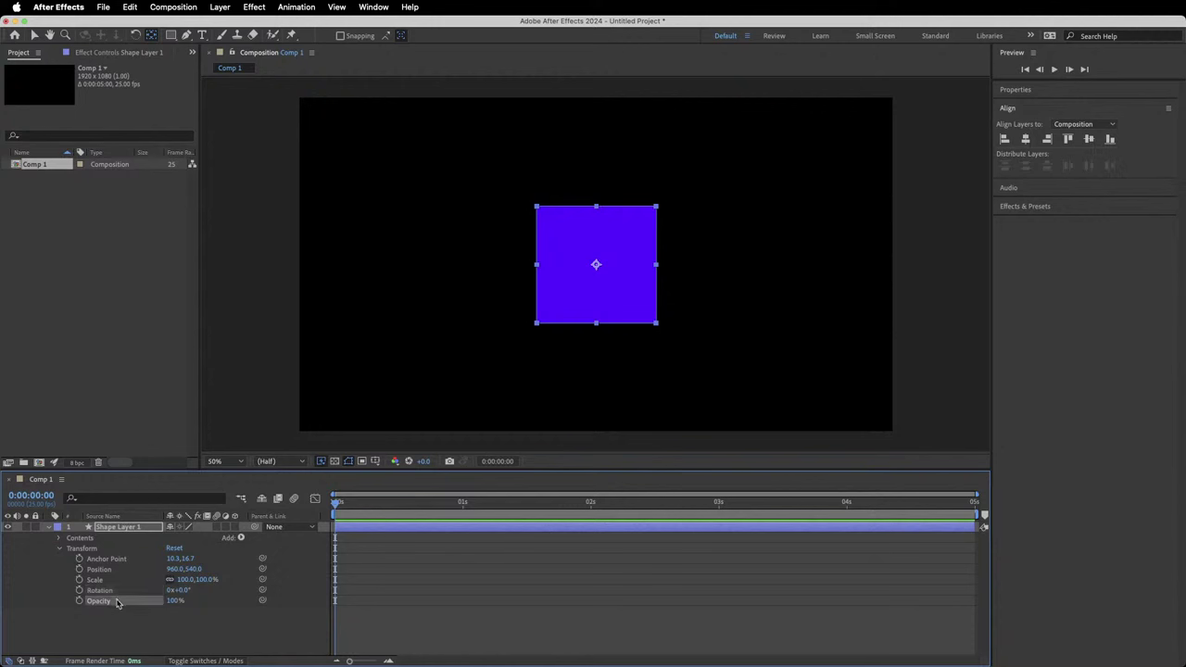
click(173, 602)
drag(174, 606, 111, 604)
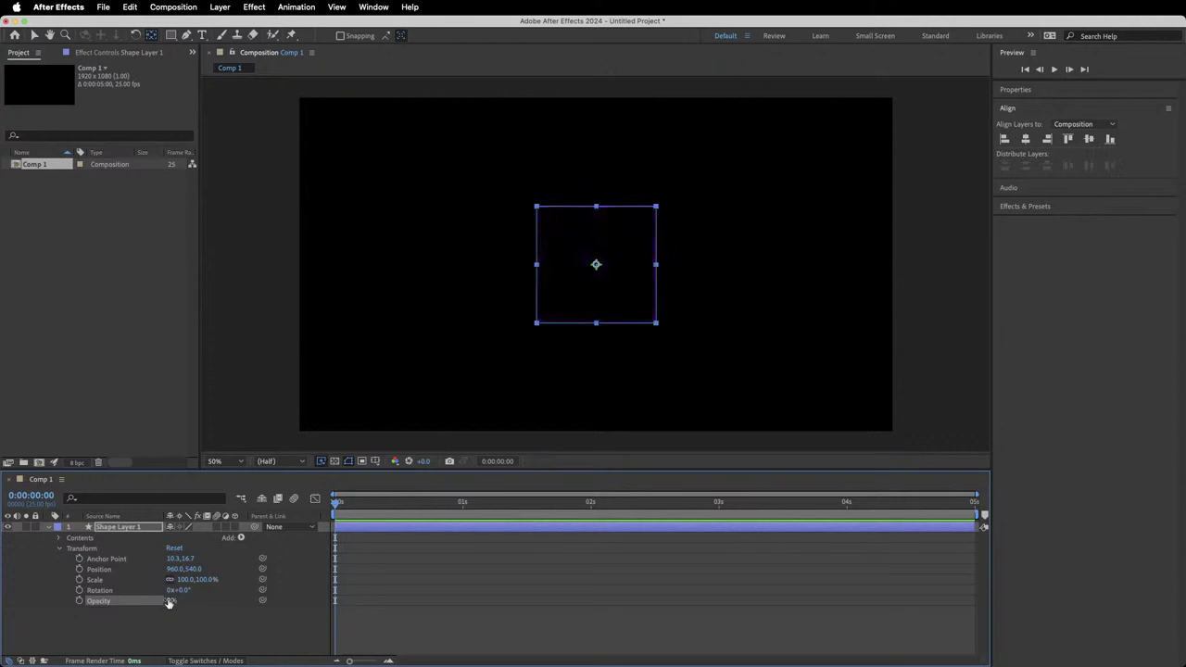
drag(170, 602, 212, 600)
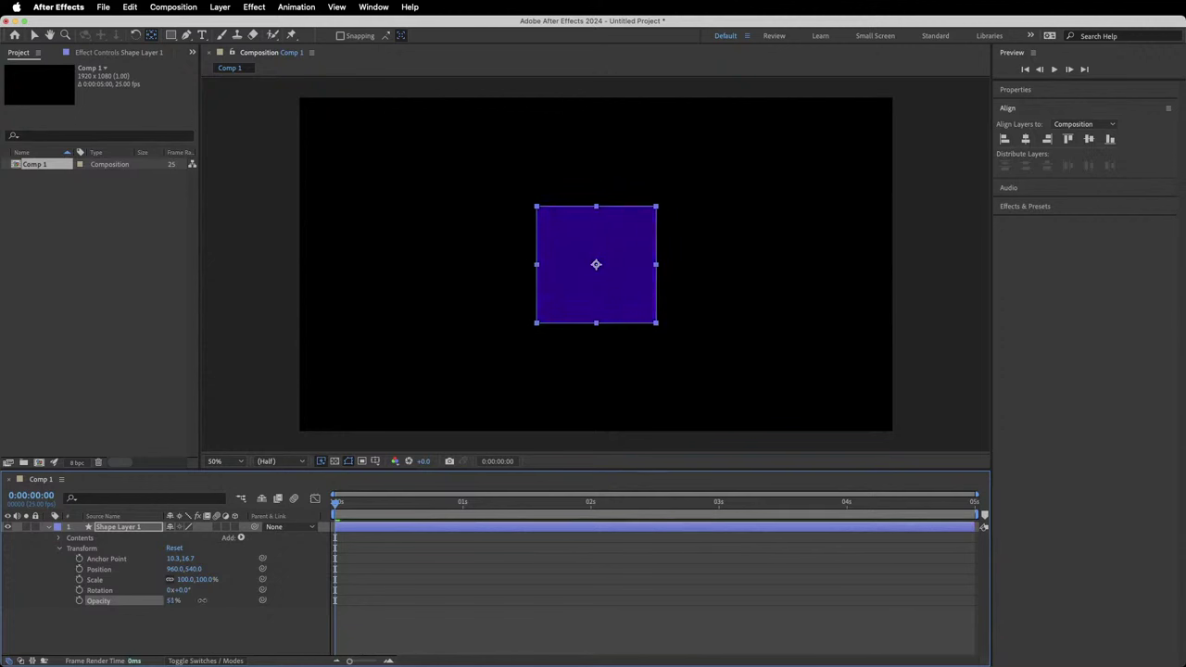
drag(210, 601, 311, 607)
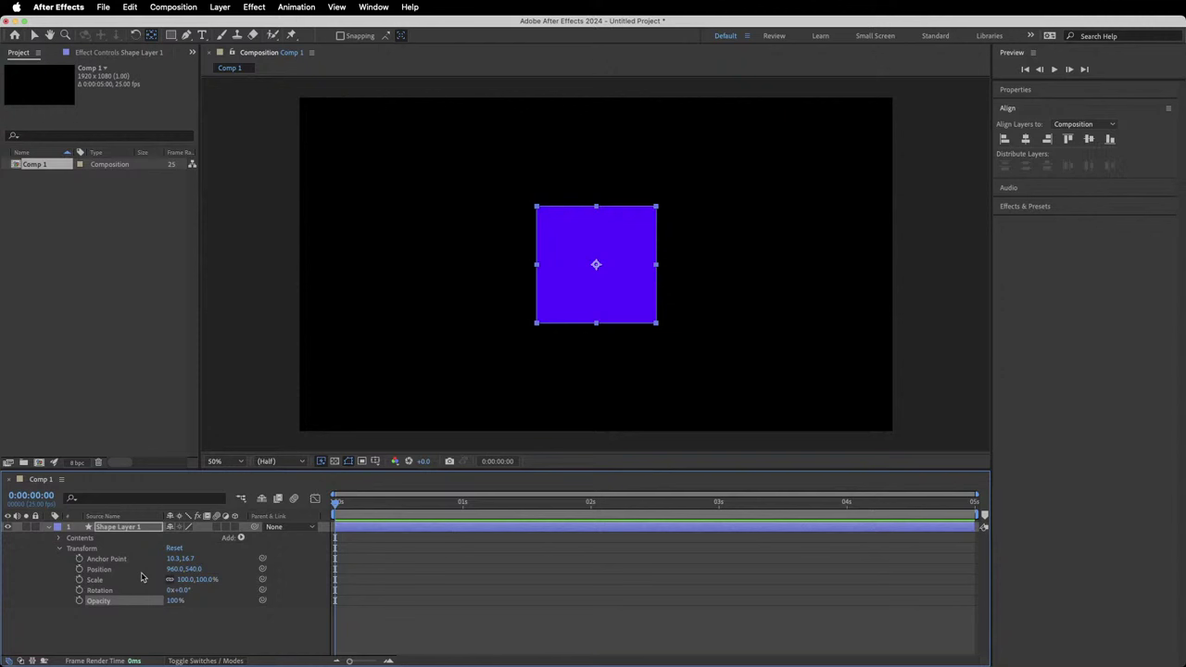
Set the layer's X position to 0 at the start of the composition and enable keyframing for Position.
click(113, 571)
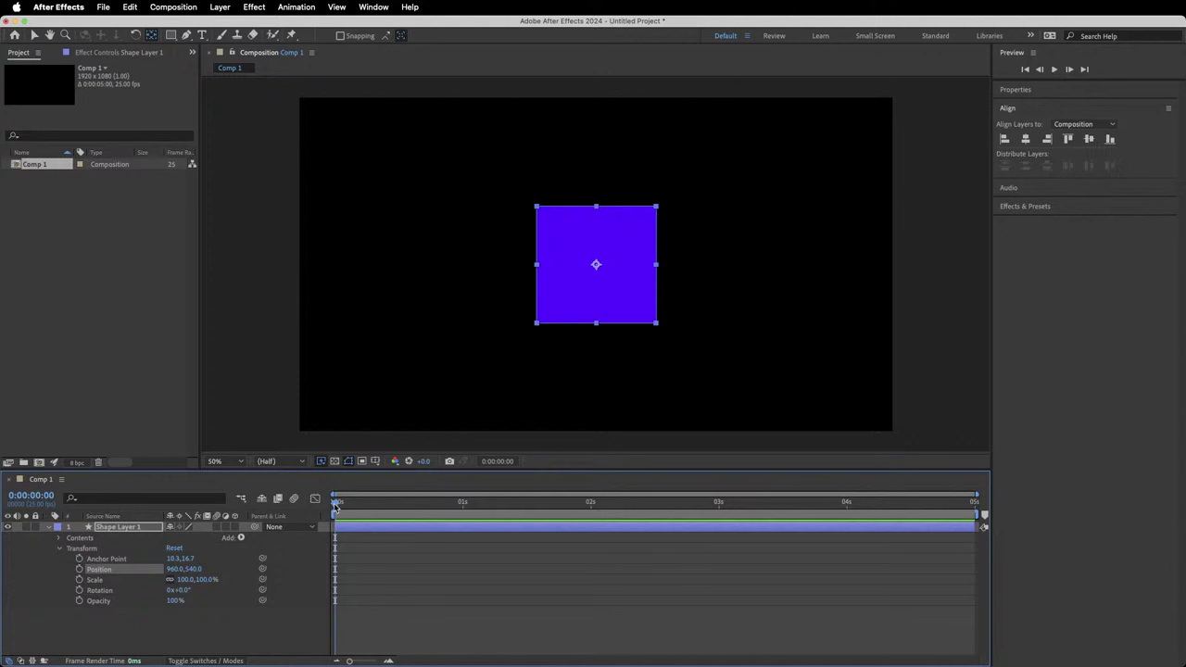
mouse_move(335, 503)
mouse_down()
mouse_move(984, 503)
mouse_move(334, 526)
mouse_up()
drag(337, 504, 326, 528)
drag(339, 508, 315, 506)
mouse_move(335, 503)
mouse_down()
mouse_move(389, 511)
mouse_move(331, 505)
mouse_up()
click(171, 570)
text(0)
key(Return)
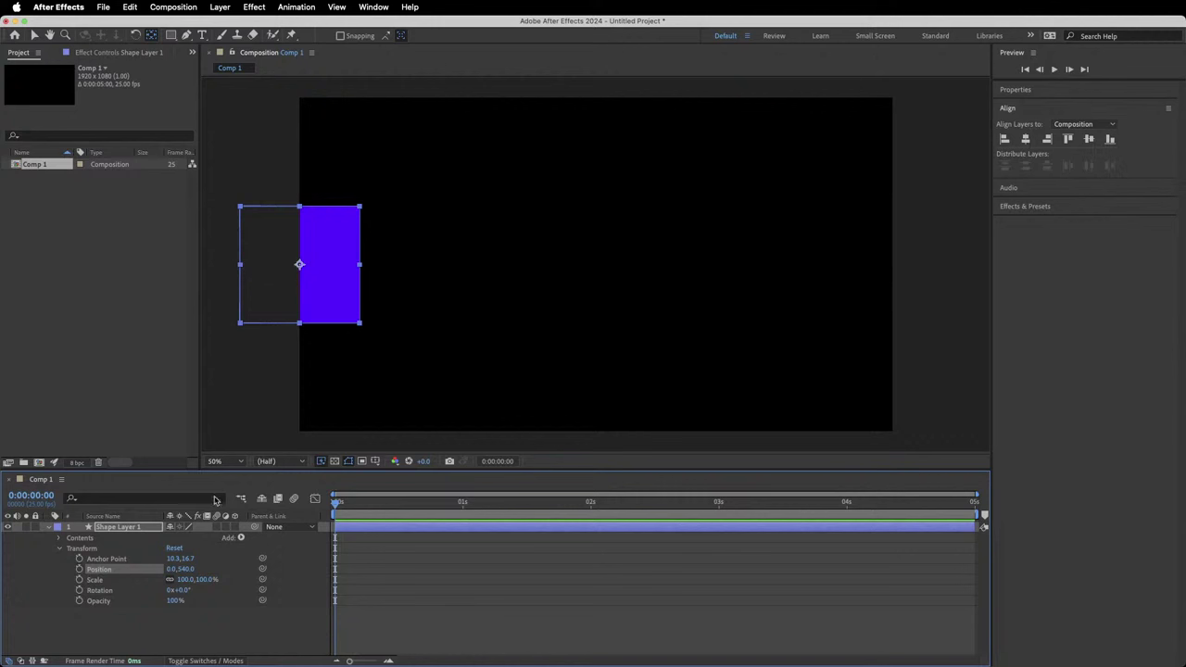
click(80, 569)
Add a second Position keyframe at 2 seconds with the X position set to 1920.
drag(338, 505, 350, 508)
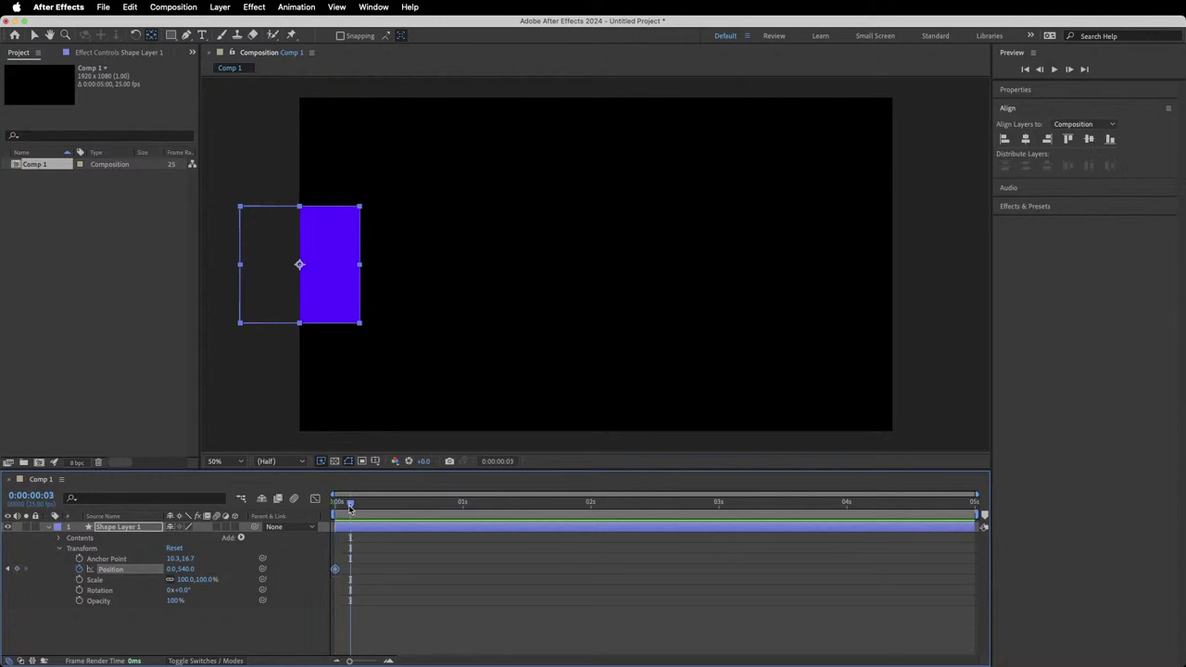
click(336, 570)
mouse_move(349, 503)
mouse_down()
mouse_move(336, 505)
mouse_move(350, 505)
mouse_up()
mouse_move(335, 572)
drag(349, 505, 590, 525)
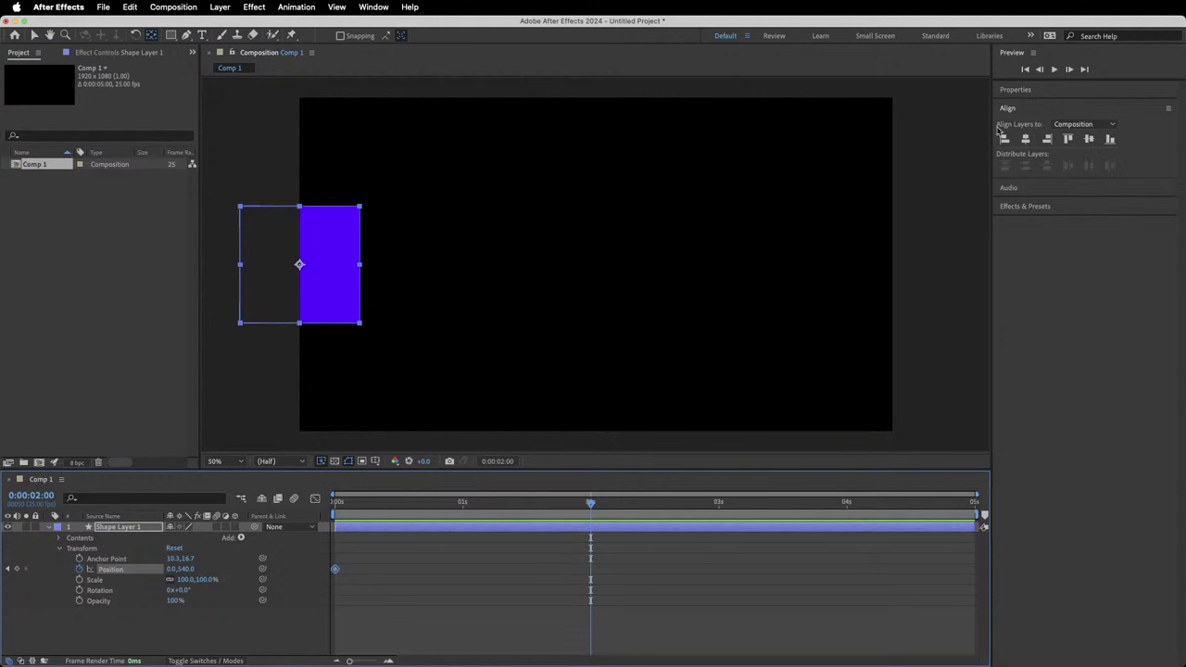
click(171, 569)
text(1920)
key(Return)
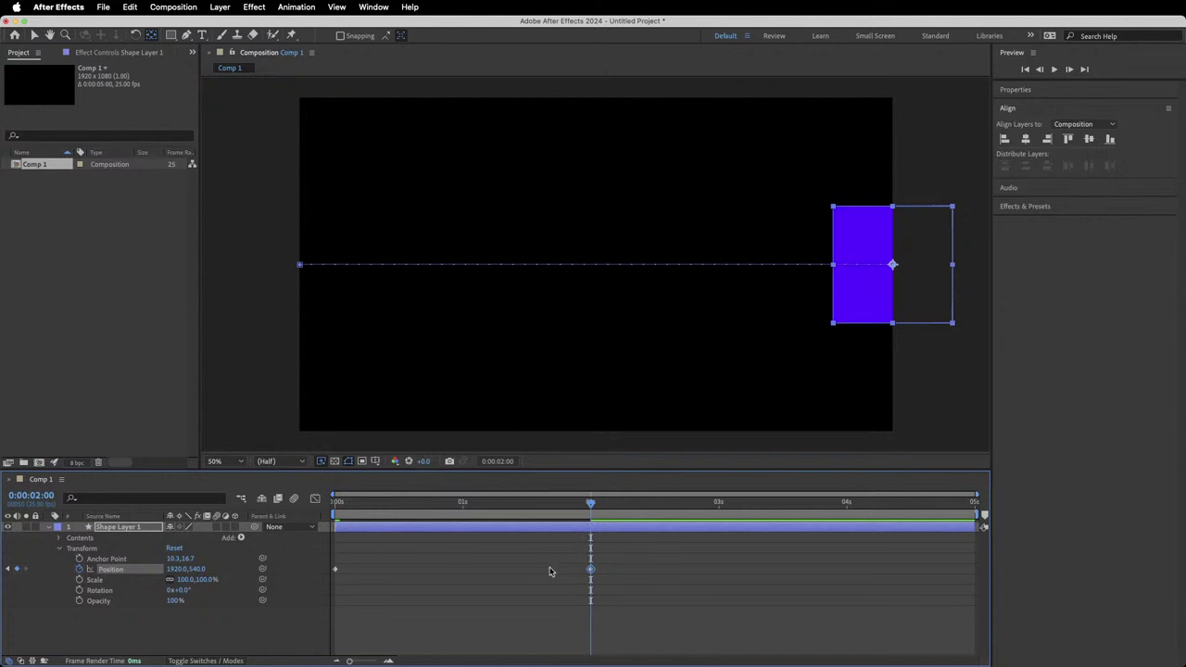
Preview the square's horizontal movement from the start of the composition and stop the playback.
mouse_move(594, 574)
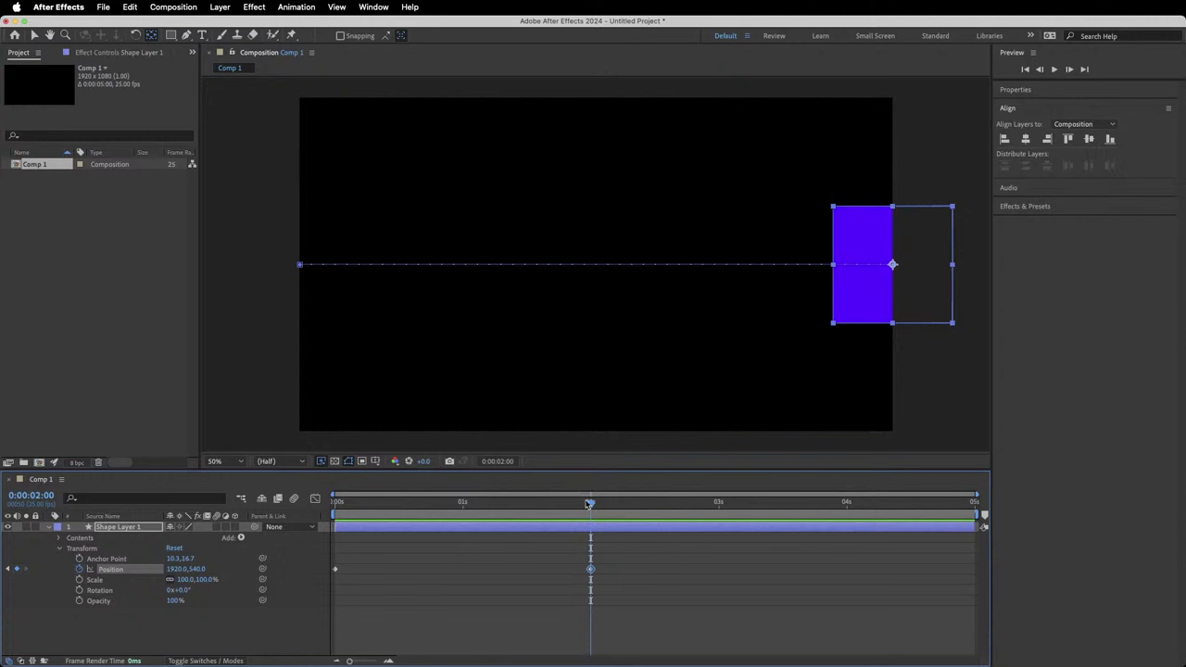
mouse_move(592, 505)
mouse_down()
mouse_move(575, 505)
mouse_move(645, 507)
mouse_move(594, 505)
mouse_up()
drag(590, 505, 324, 499)
key(space)
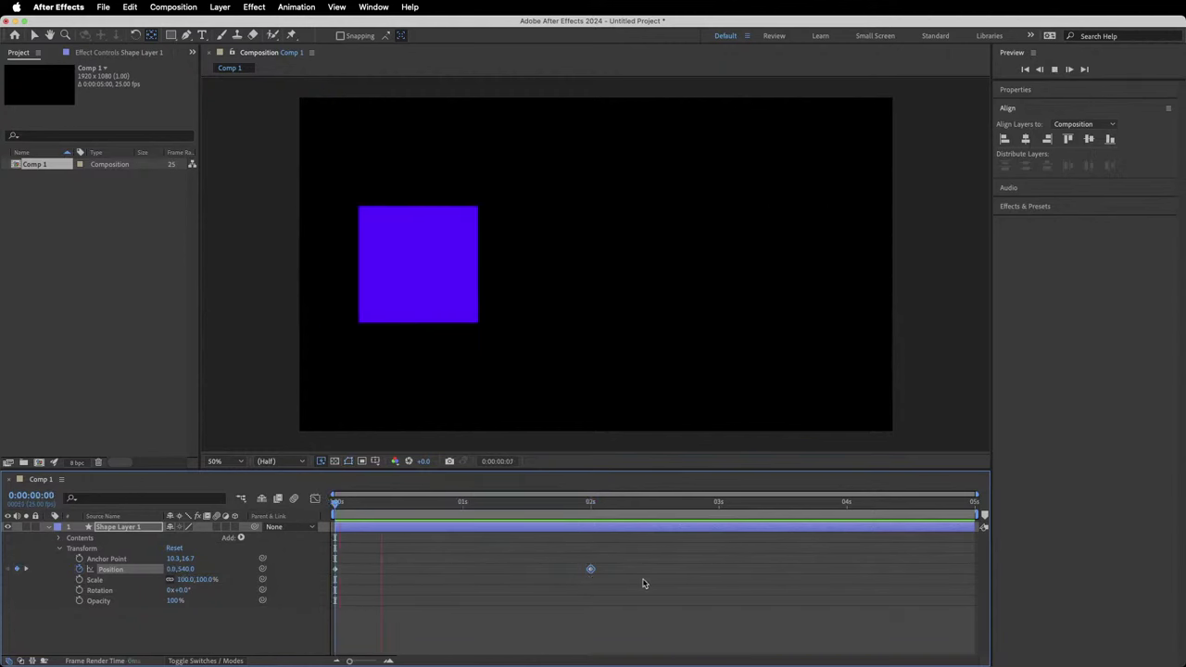
key(space)
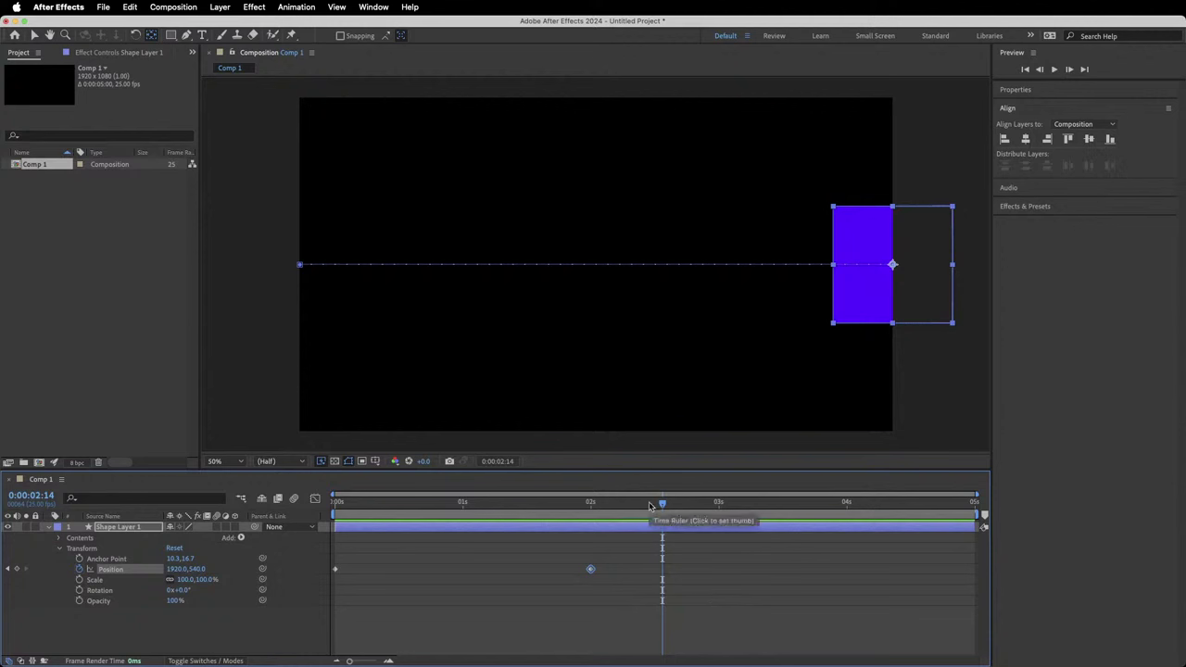
Add a Position keyframe at 3 seconds with the layer's position set to 960, 1080.
click(590, 505)
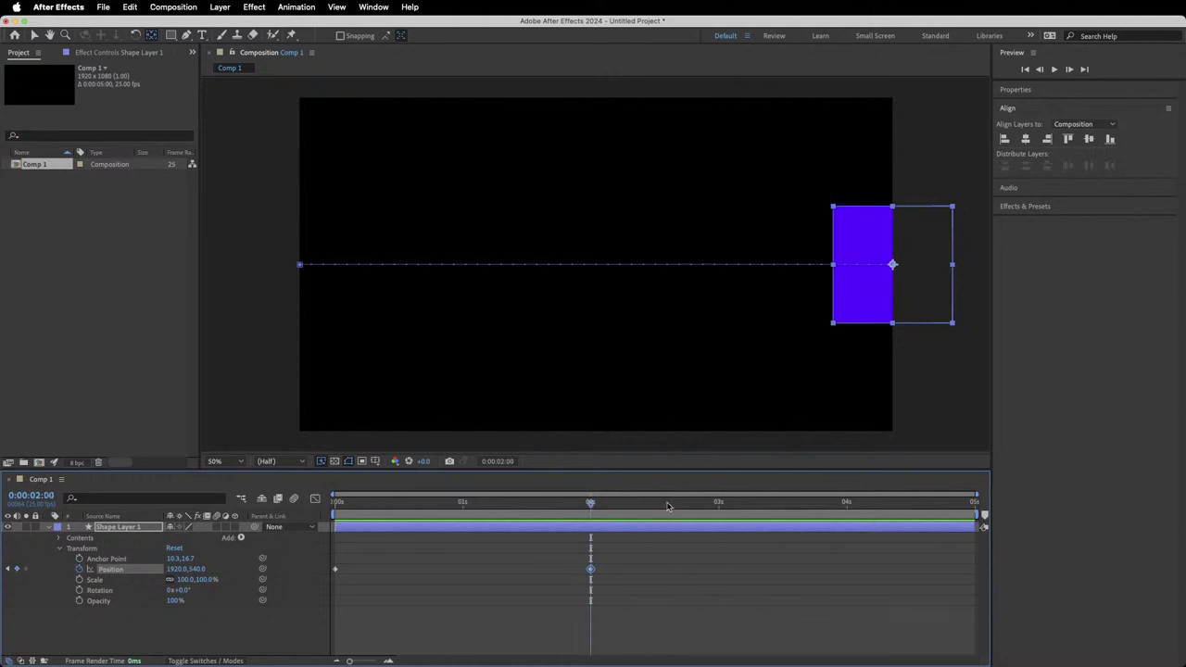
click(720, 510)
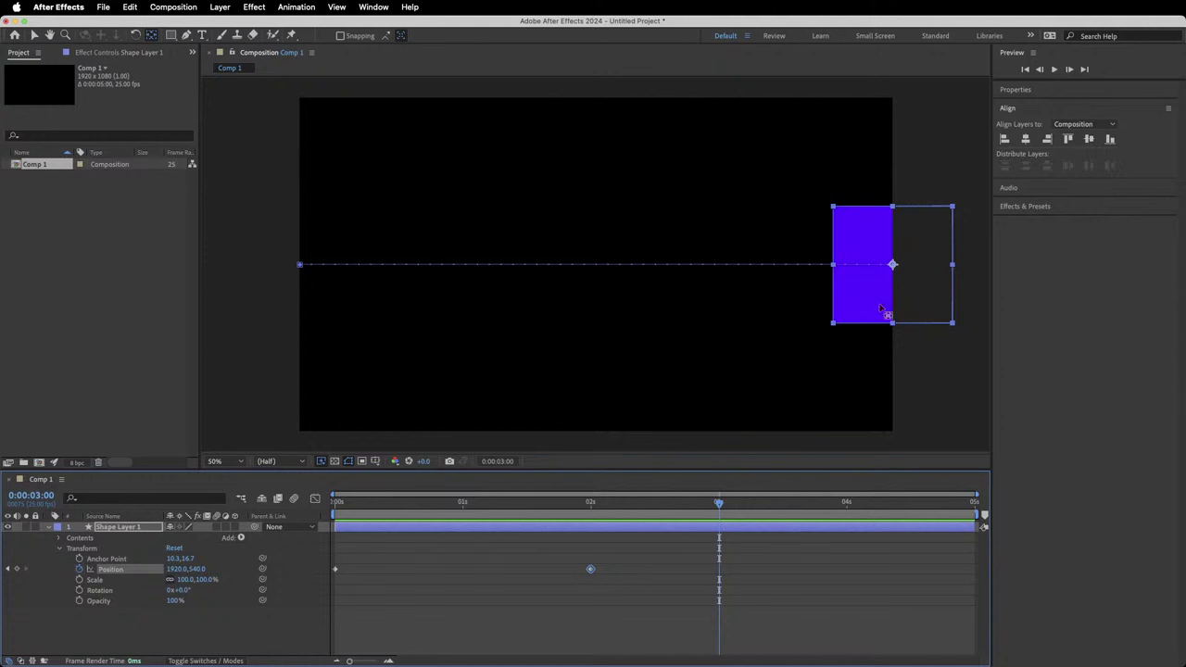
click(176, 569)
text(60)
key(Return)
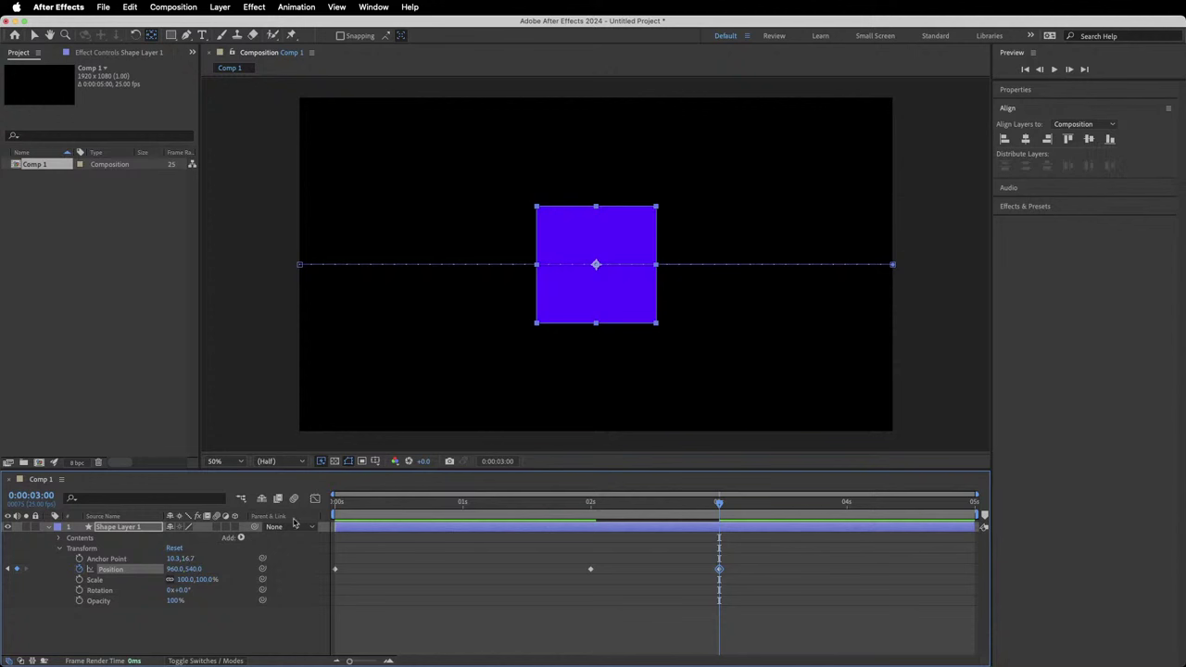
click(195, 569)
text(1080)
key(Return)
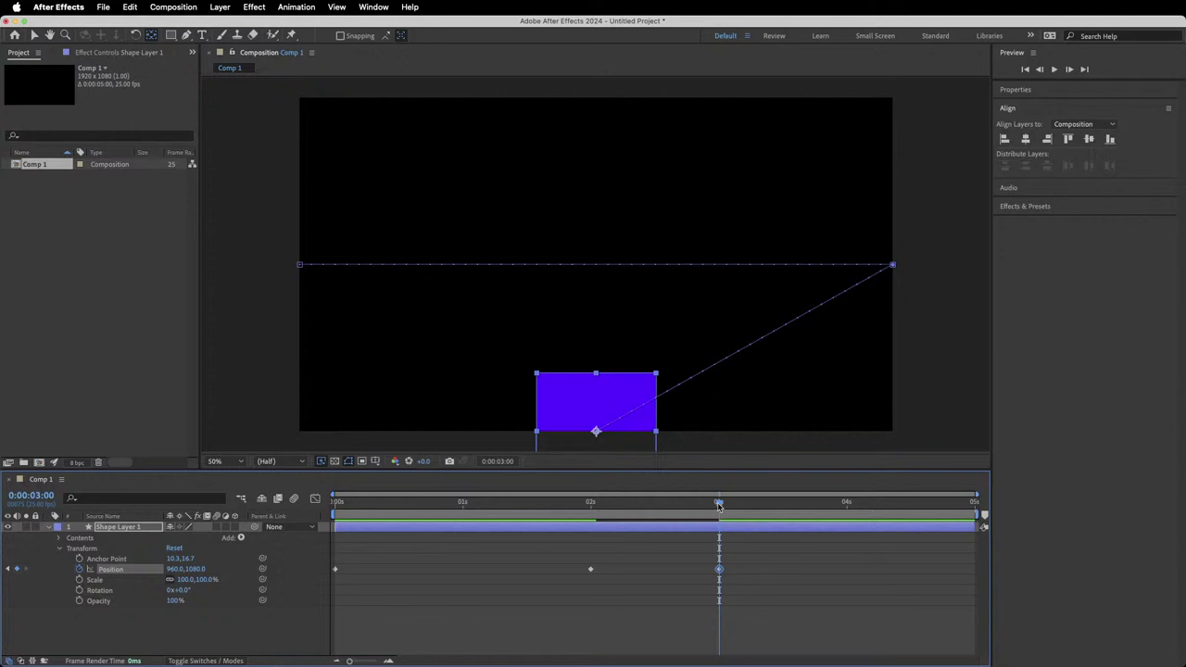
Move the square freehand to about 1430, 278 at the last frame (0:00:04:24), and return to the composition start.
drag(719, 505, 971, 504)
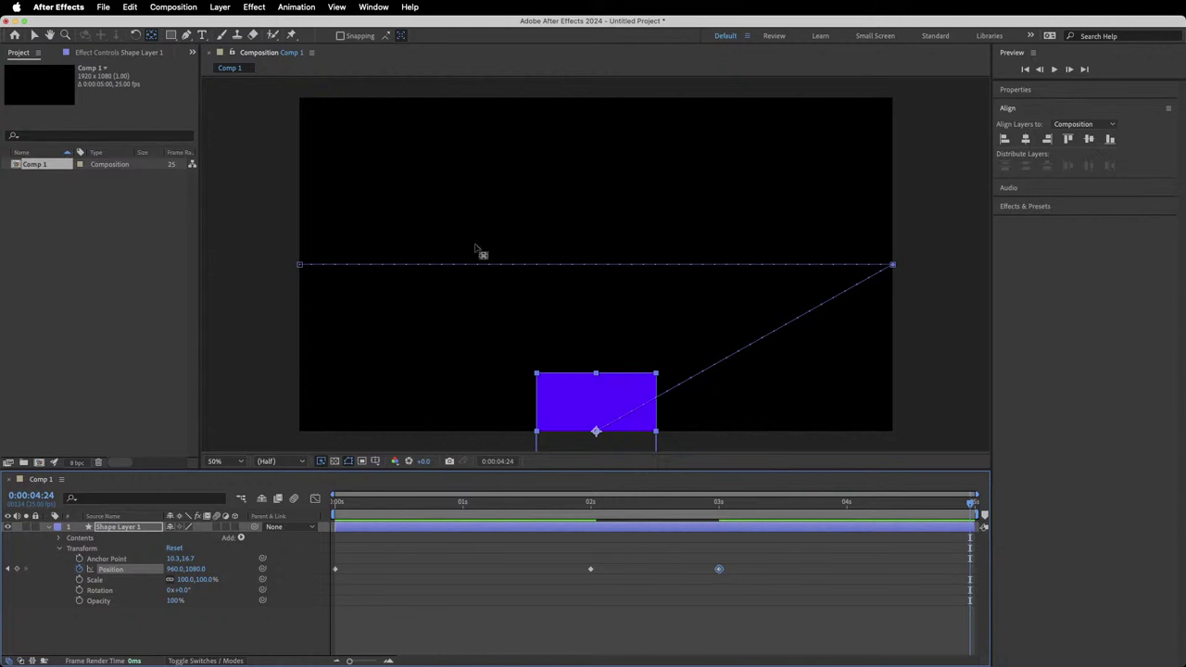
click(35, 36)
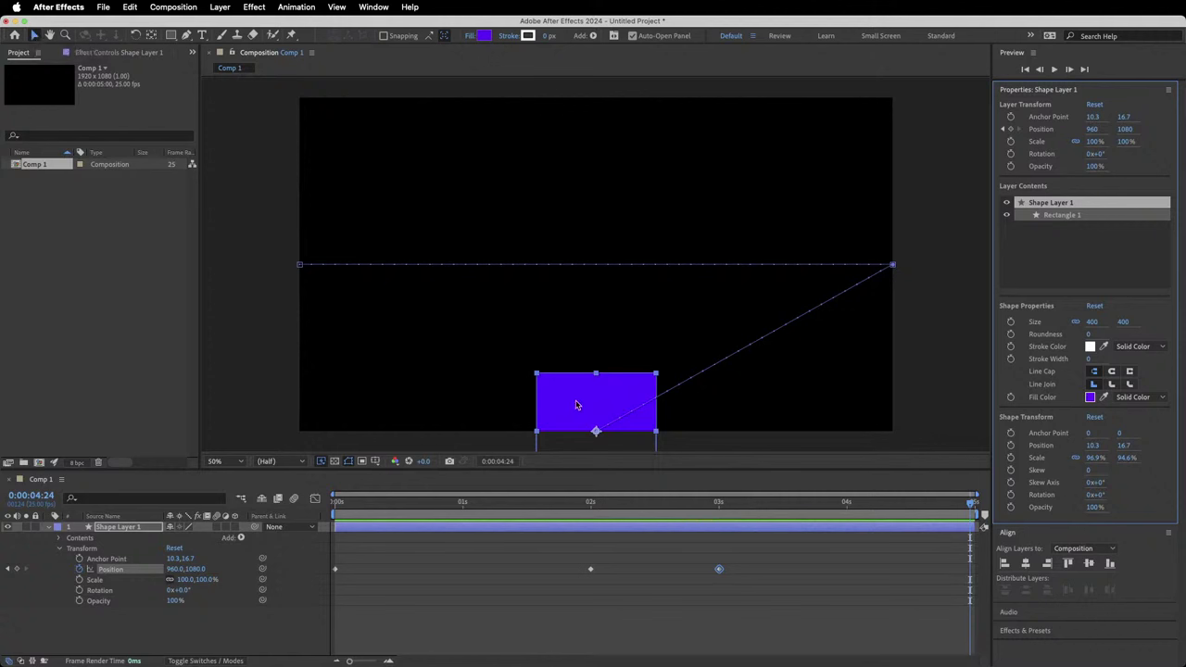
drag(572, 406, 692, 107)
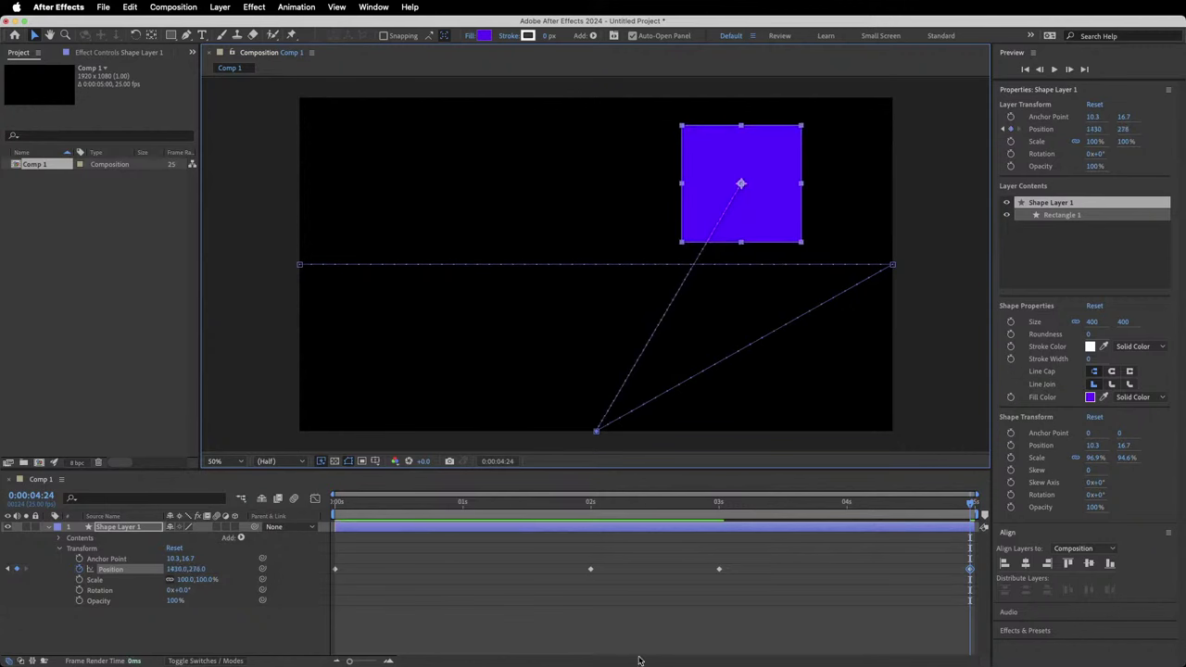
drag(811, 508, 255, 506)
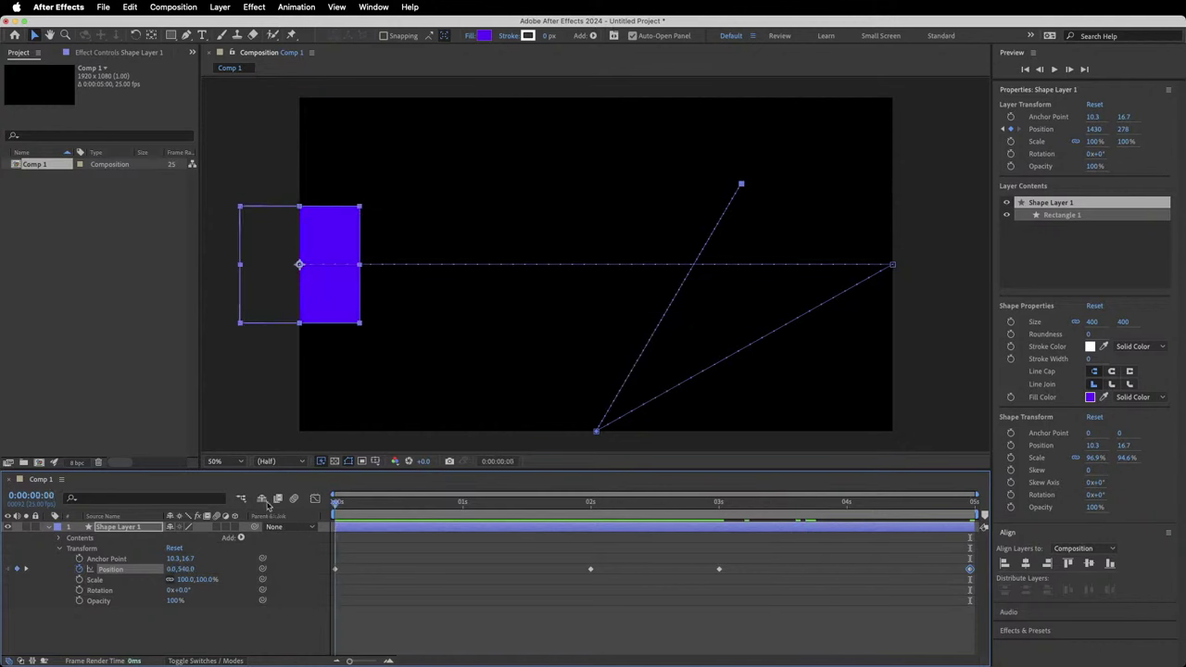
Play back the square's position animation from the composition start, and inspect its path at 2 seconds and at 0:00:02:14.
key(space)
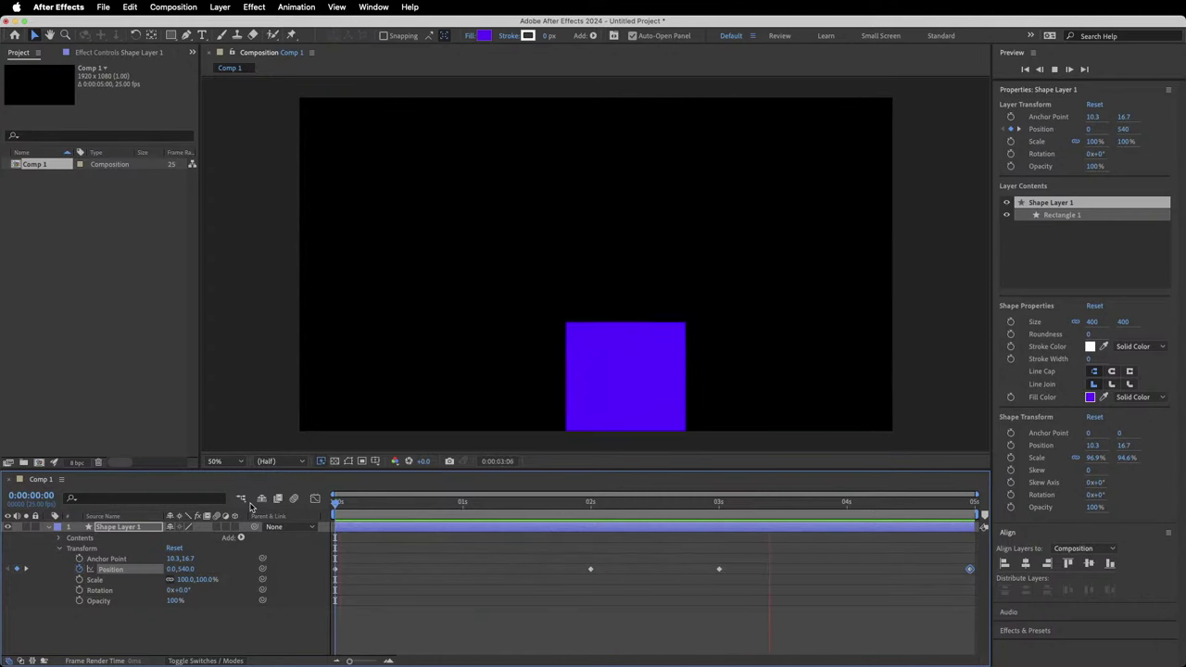
key(space)
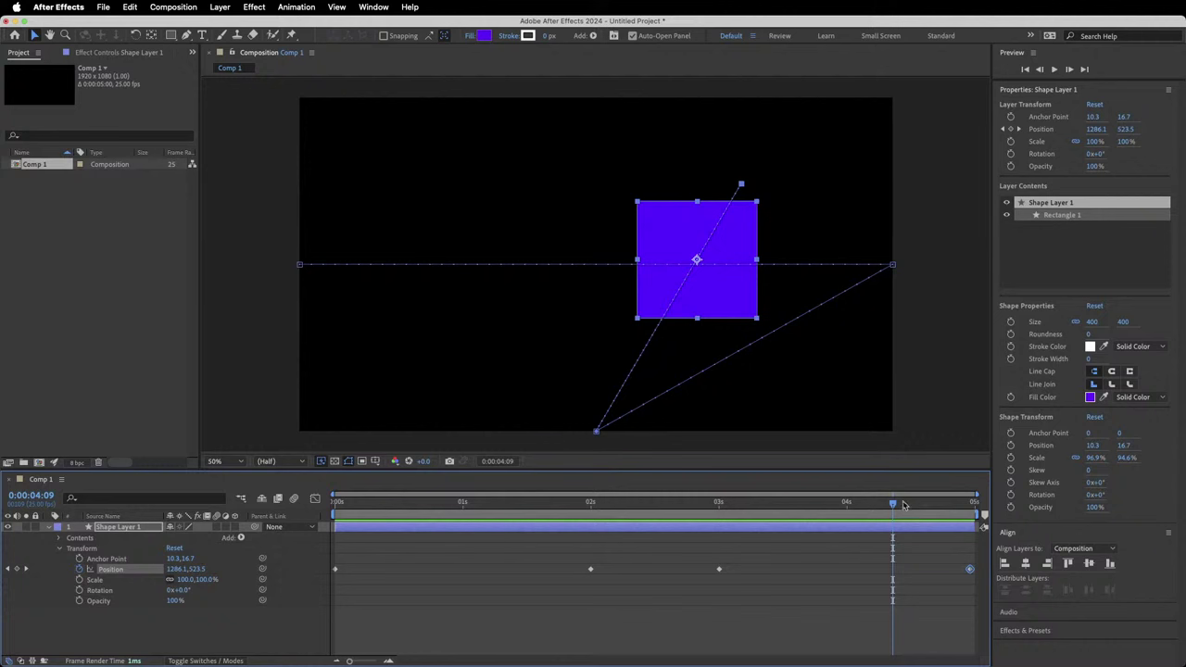
drag(903, 505, 225, 451)
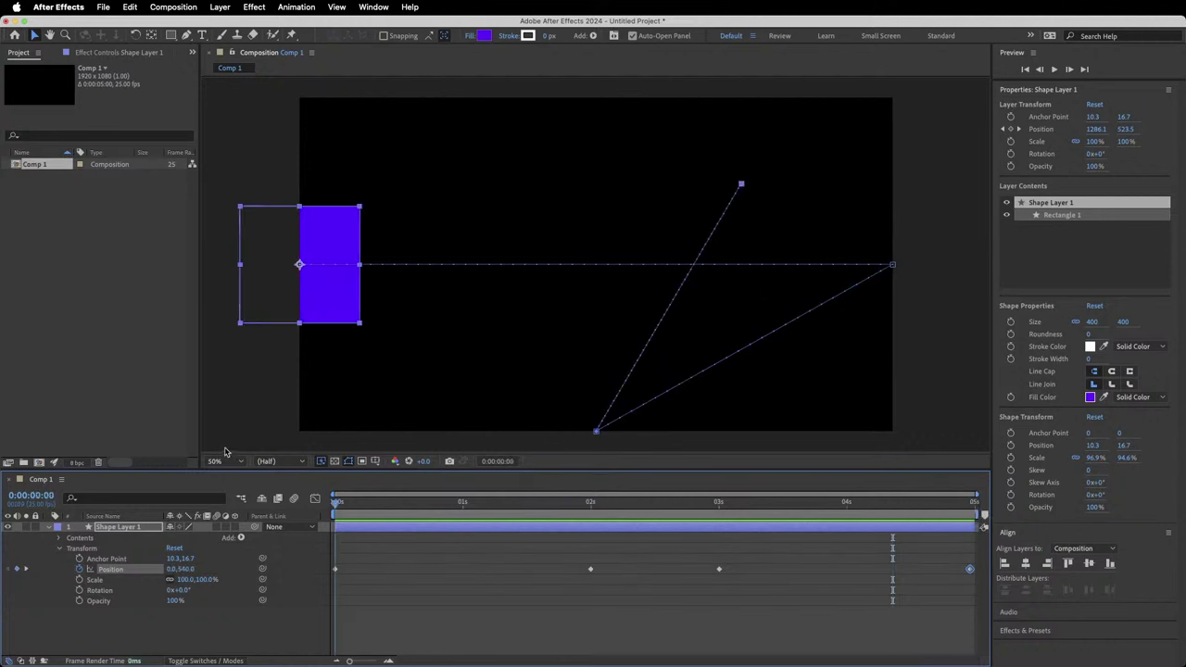
key(space)
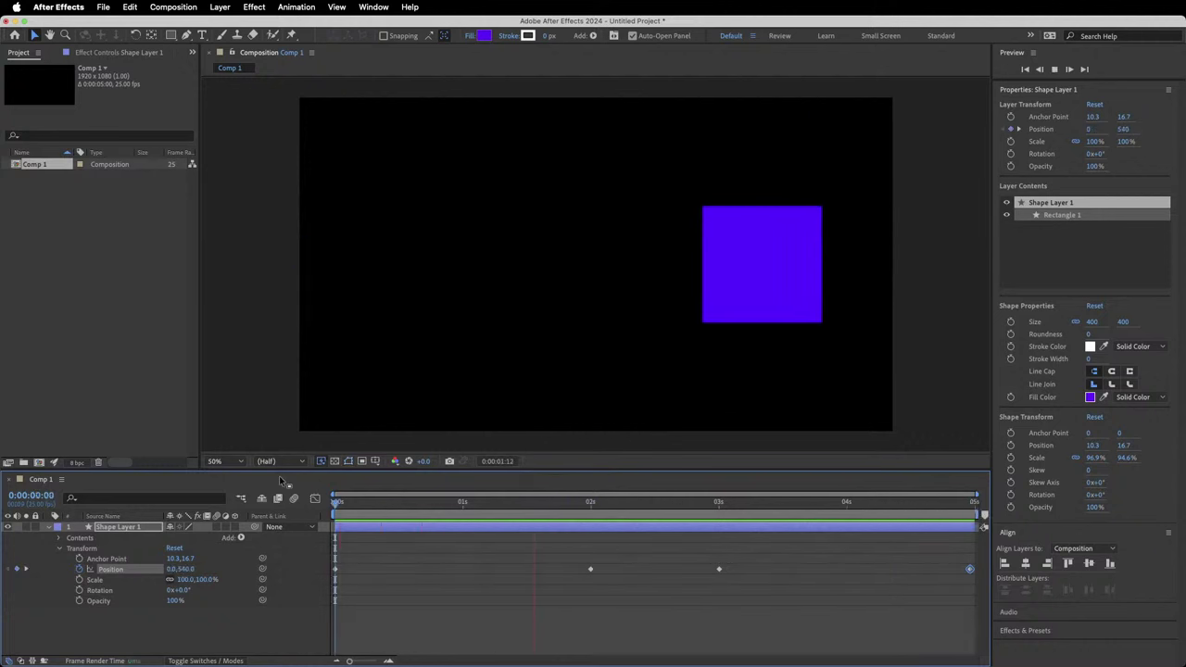
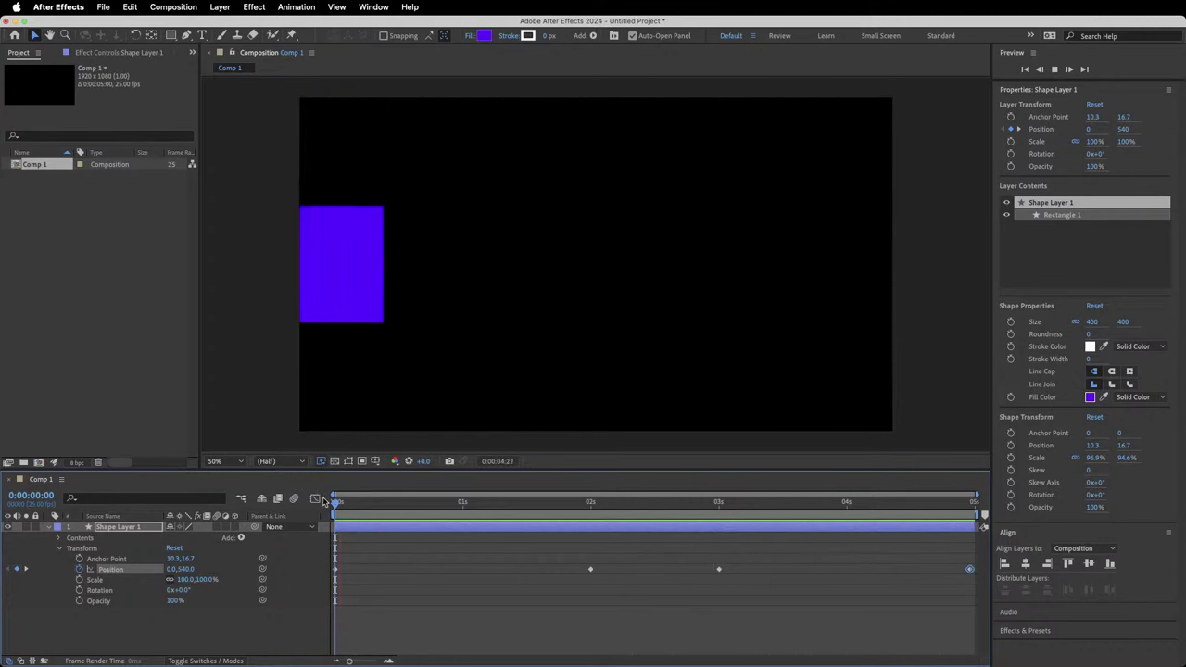
key(space)
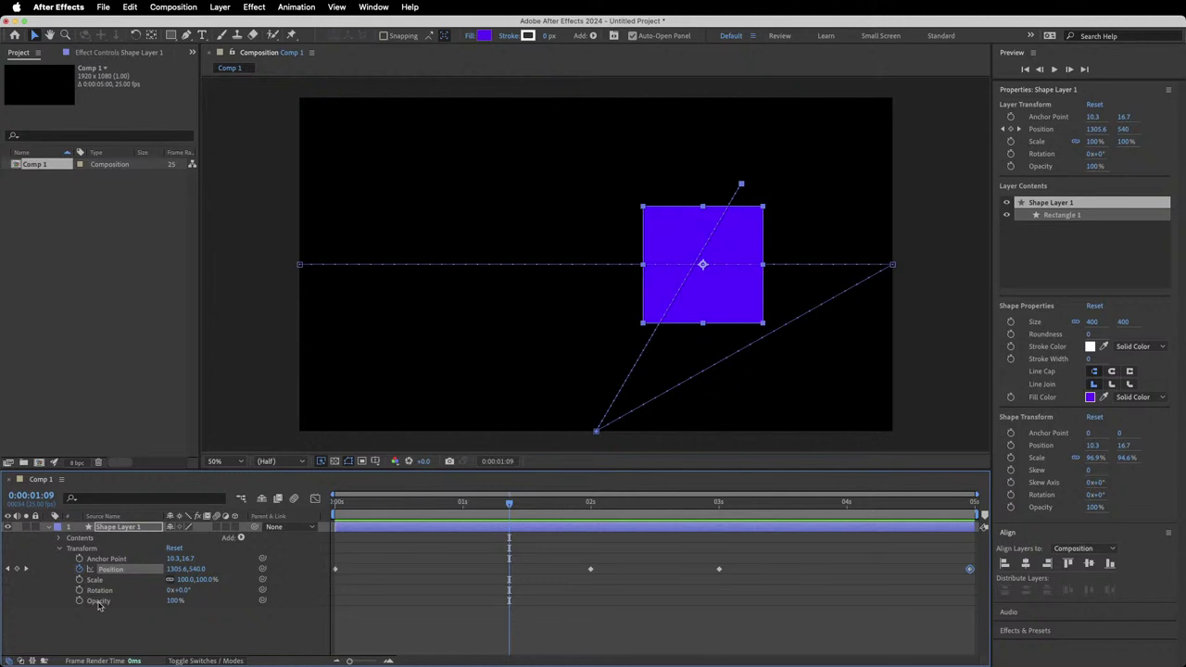
drag(512, 505, 590, 505)
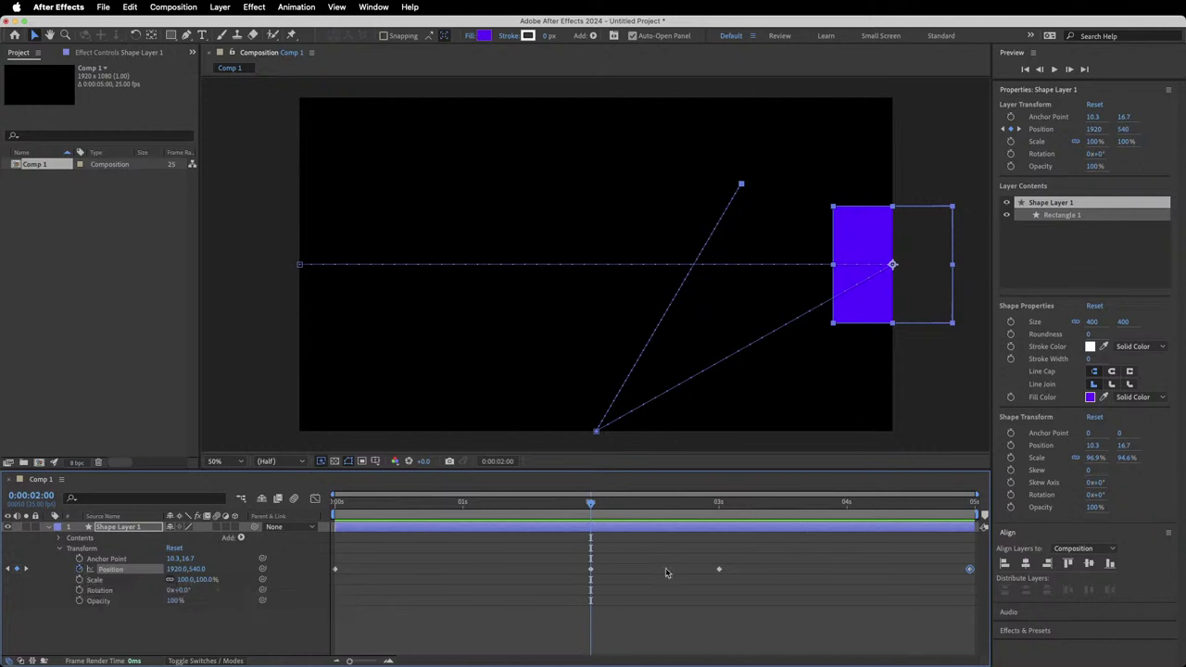
drag(593, 506, 662, 506)
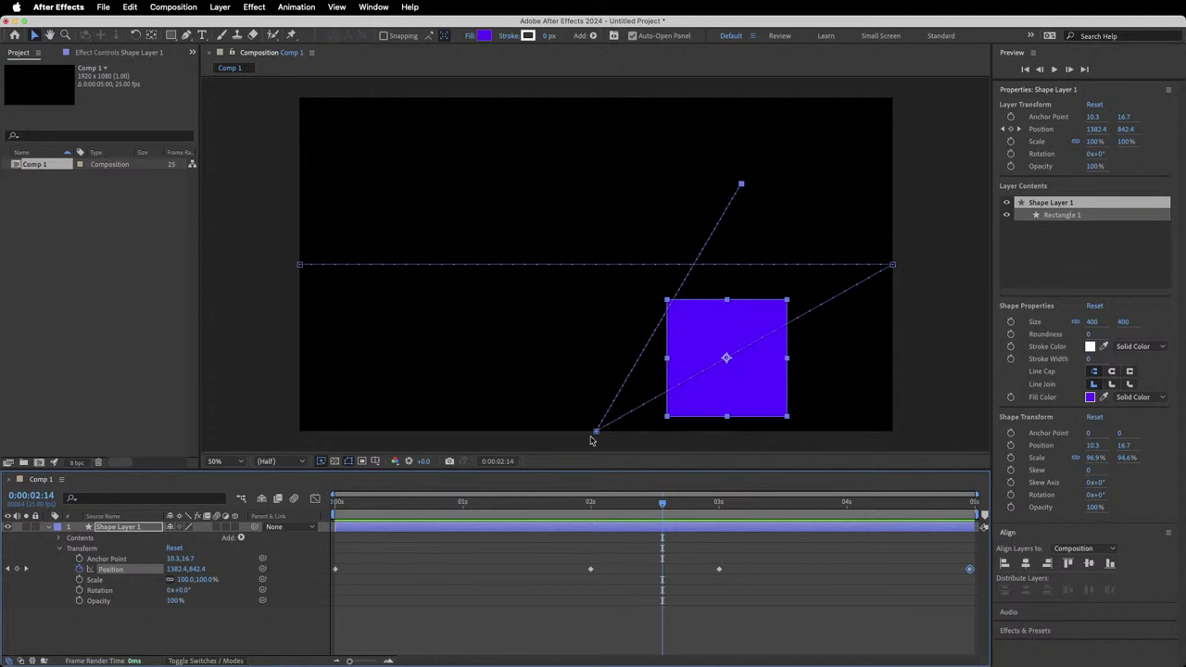
Delete the Position keyframe at 2 seconds and preview the square's movement from the composition start.
drag(605, 557, 567, 598)
key(Delete)
key(Home)
key(space)
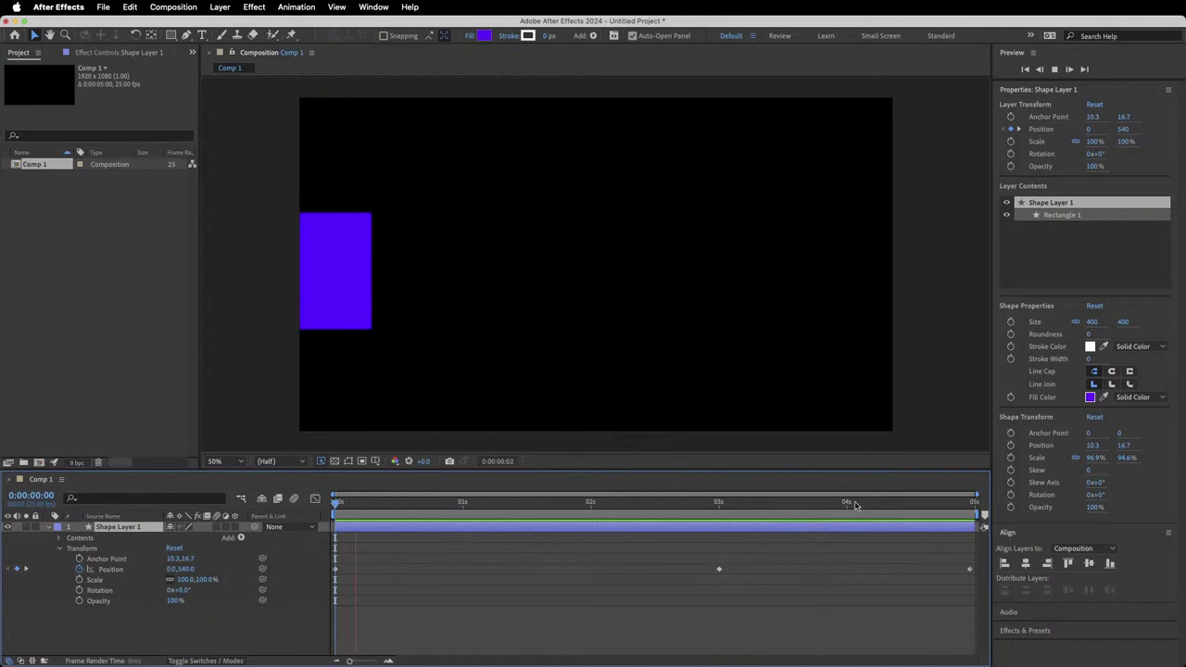
key(space)
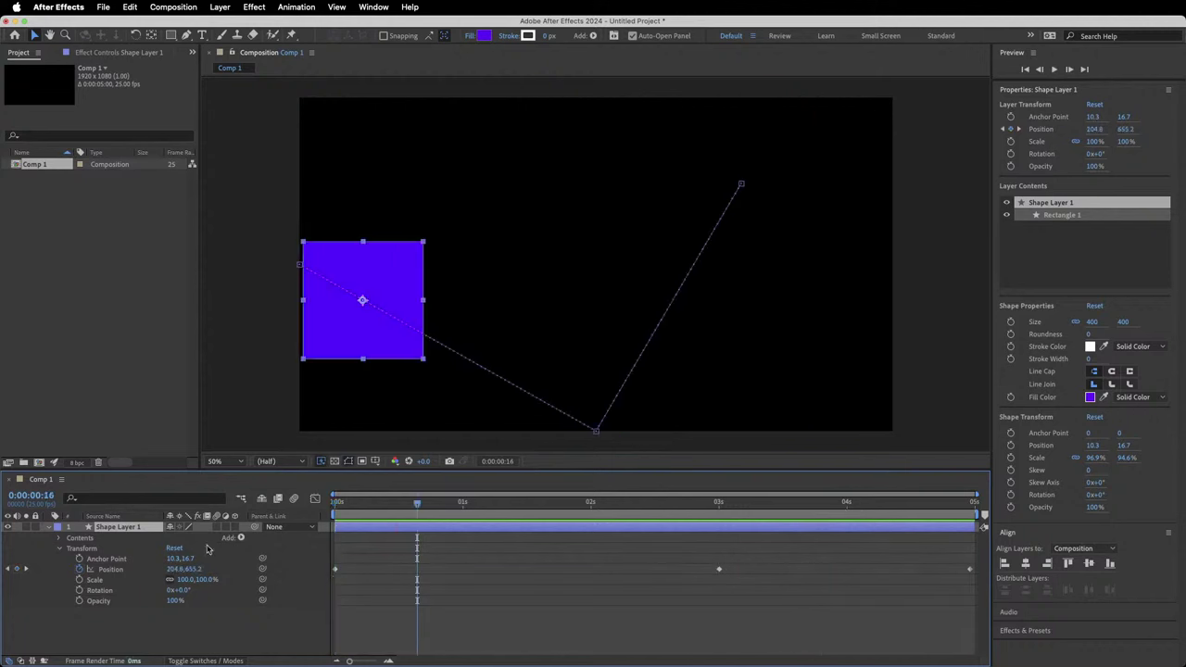
Remove all Position keyframes from the shape layer and preview the composition.
click(80, 569)
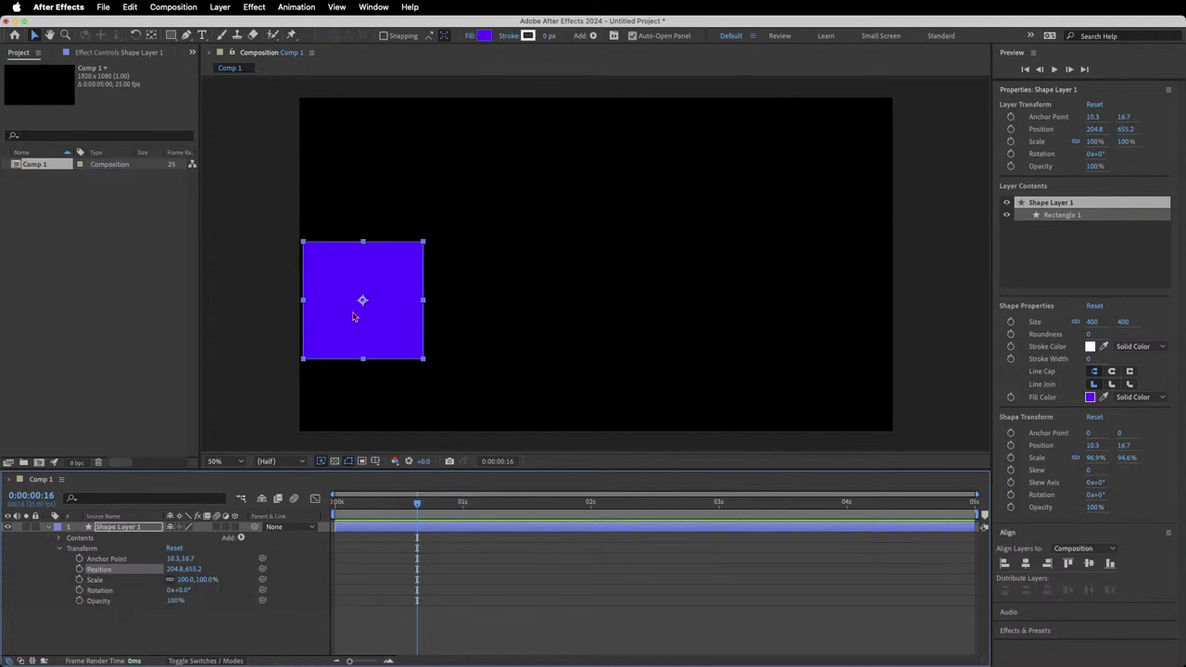
key(space)
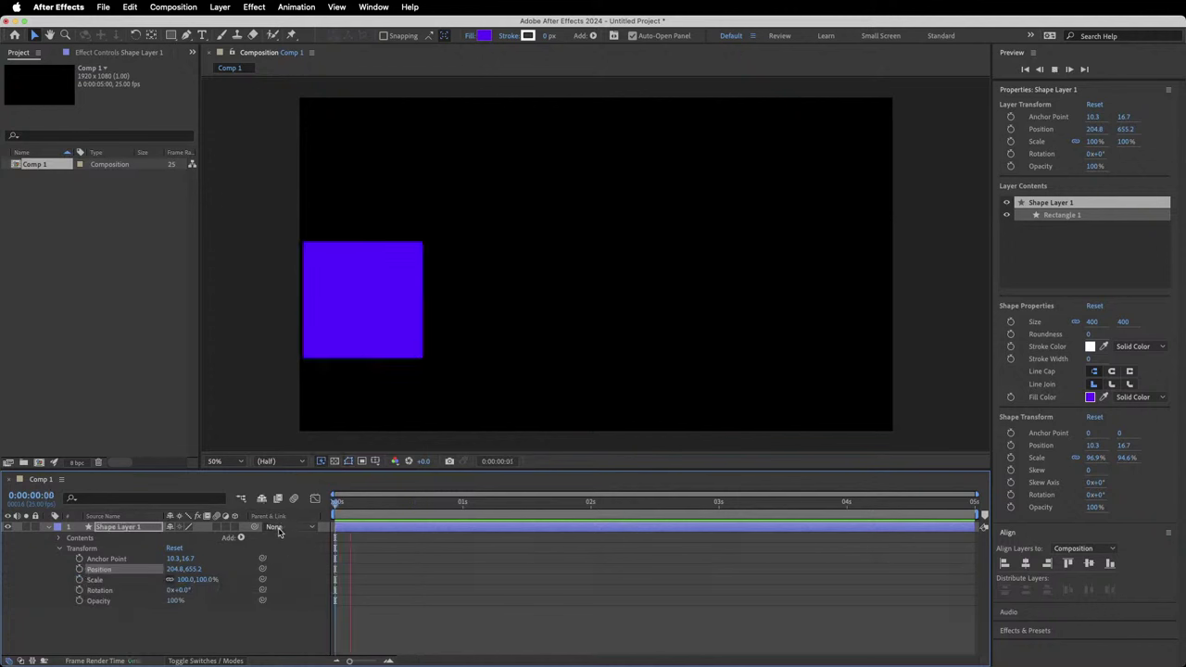
key(space)
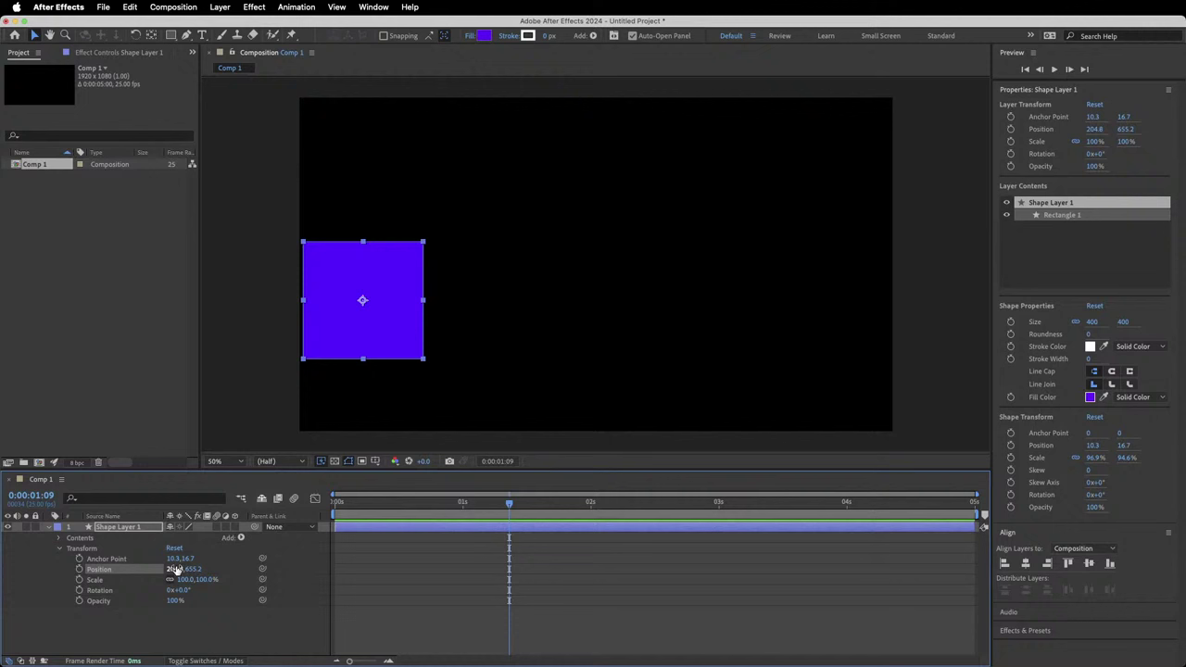
Center the square horizontally and vertically in the composition, and deselect the layer.
click(1024, 565)
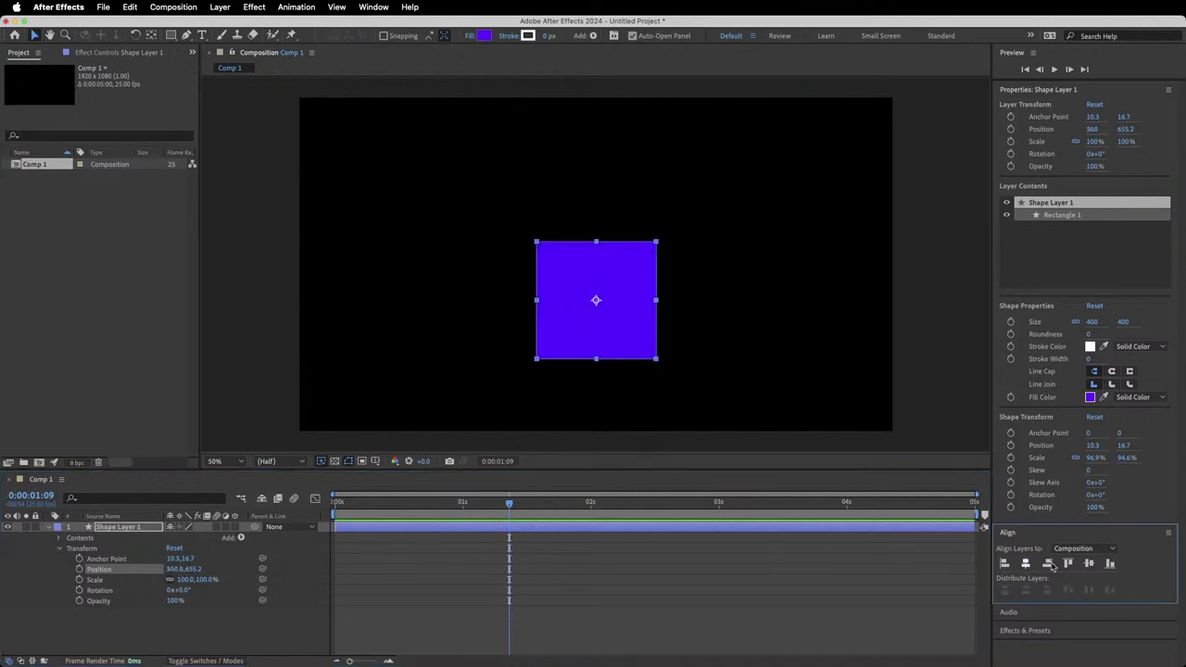
click(1089, 565)
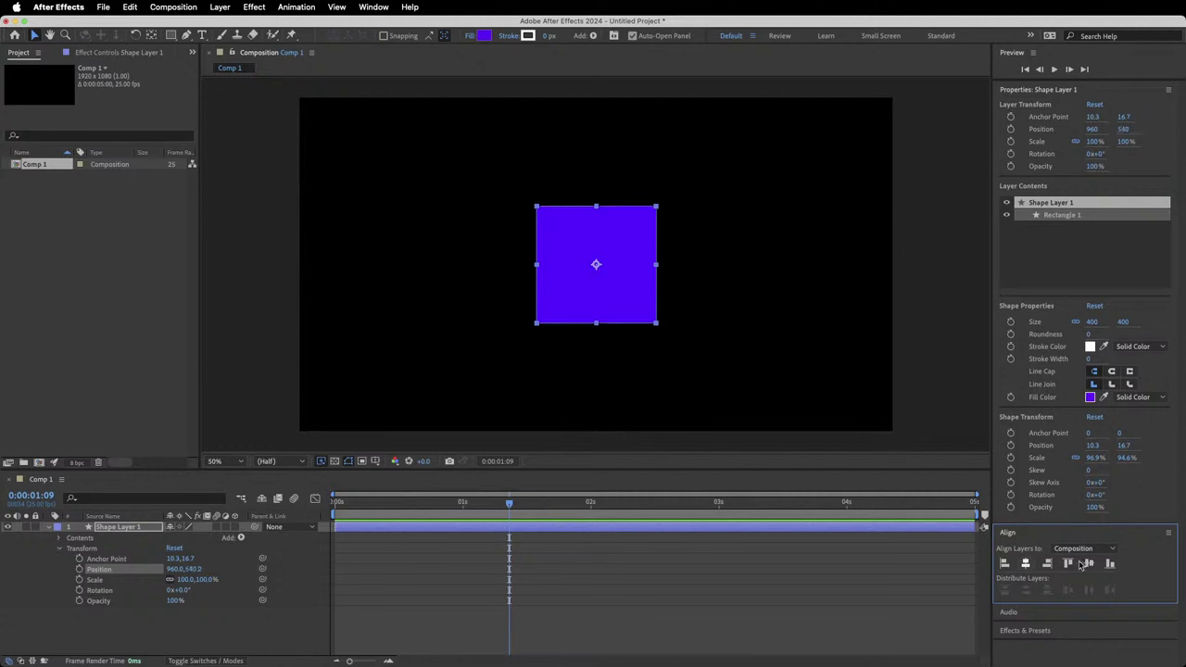
click(545, 553)
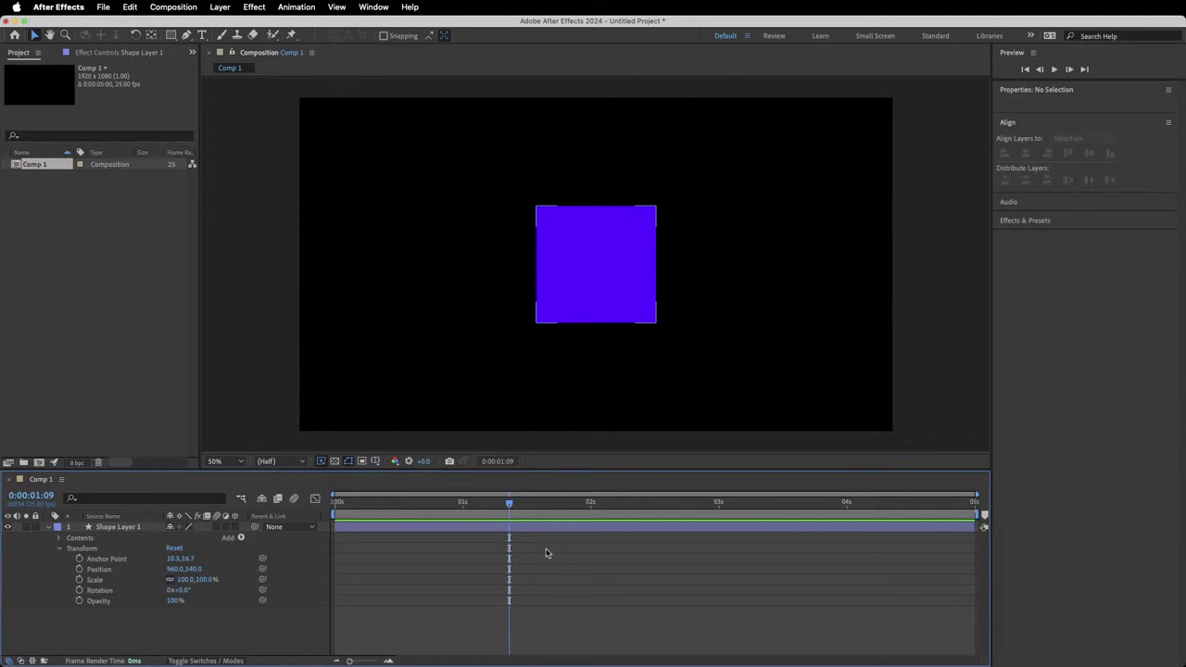
Add a Scale keyframe to the shape layer at the composition's first frame.
drag(509, 503, 334, 504)
click(146, 566)
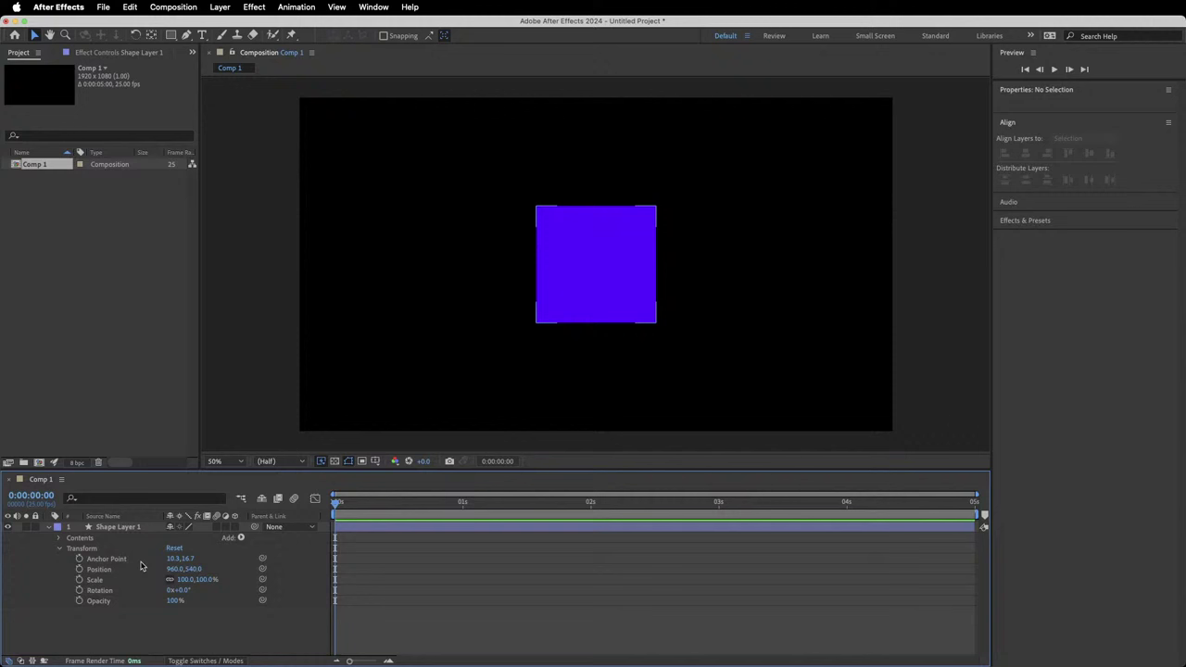
click(102, 580)
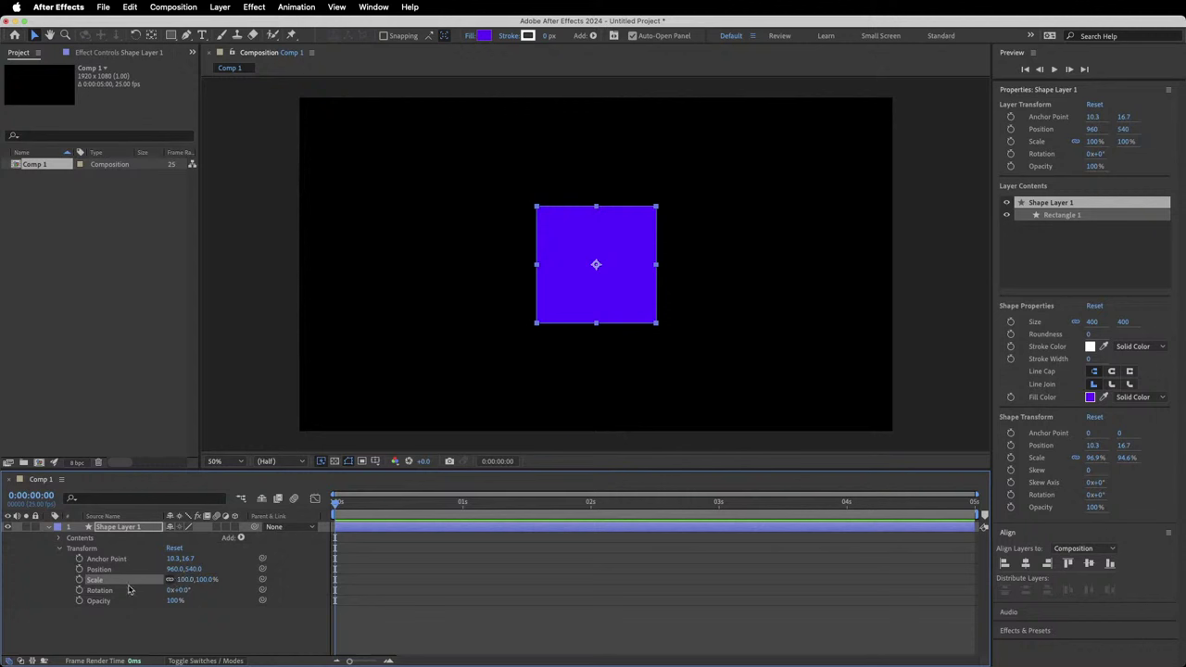
click(79, 580)
Add a Scale keyframe at 3 seconds with the layer's scale set to 50%.
drag(343, 503, 718, 528)
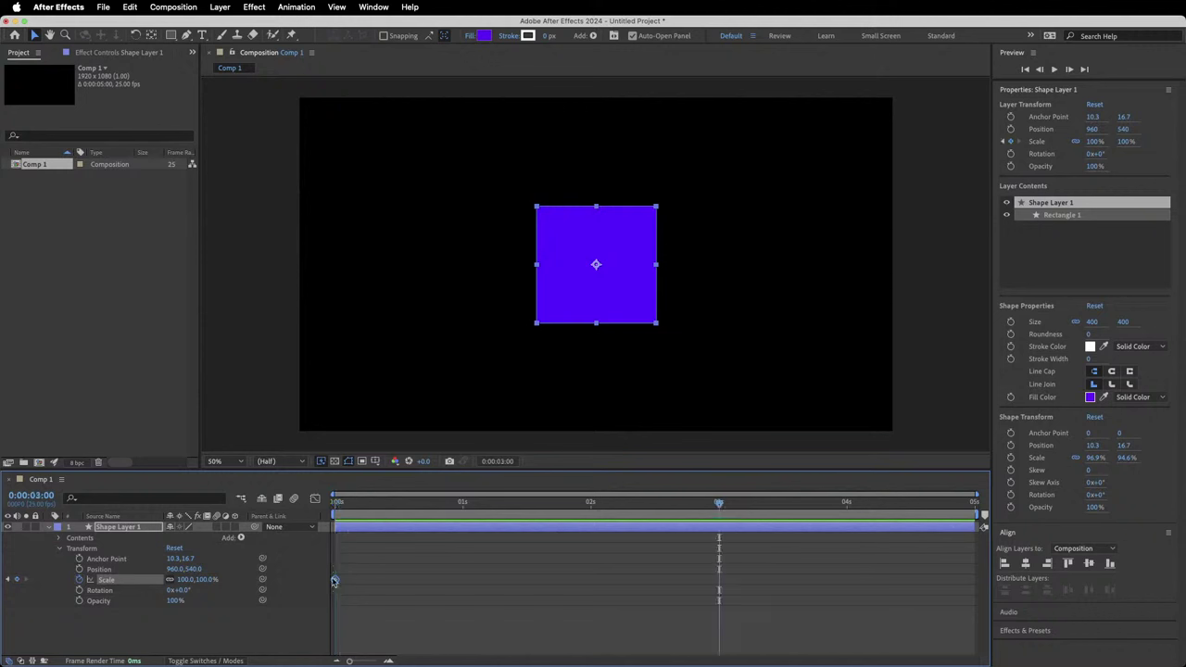
click(184, 579)
text(50)
key(Return)
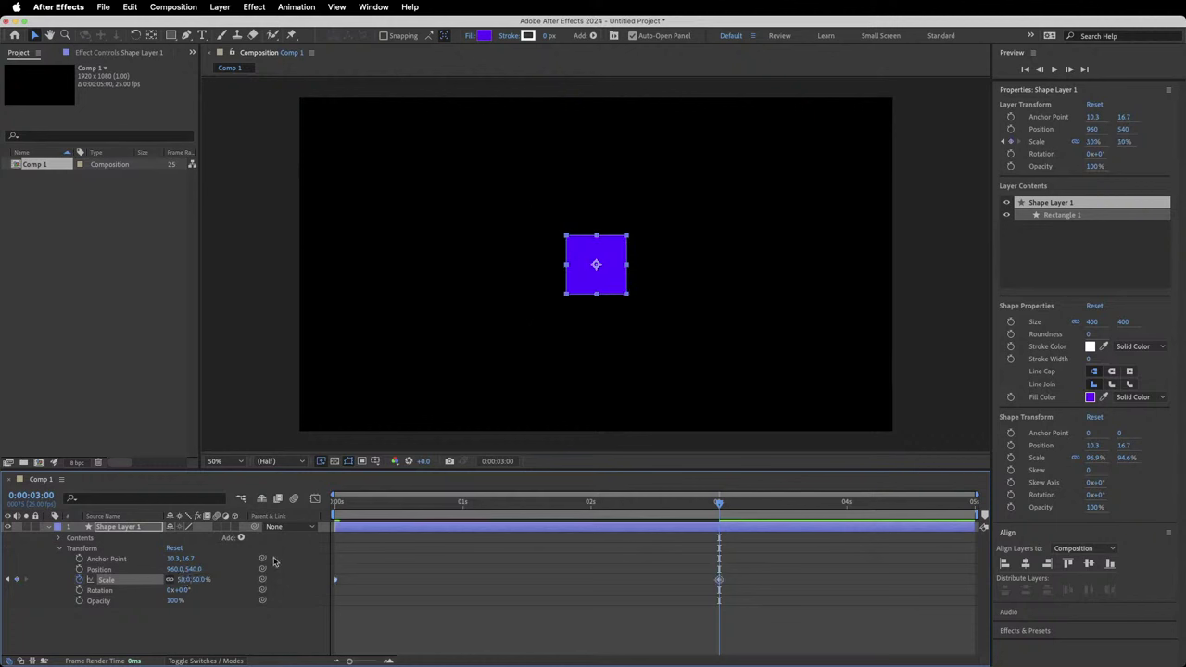
Add a Scale keyframe of 200% at the last frame (0:00:04:24) and preview the scale animation from the start.
drag(781, 506, 983, 508)
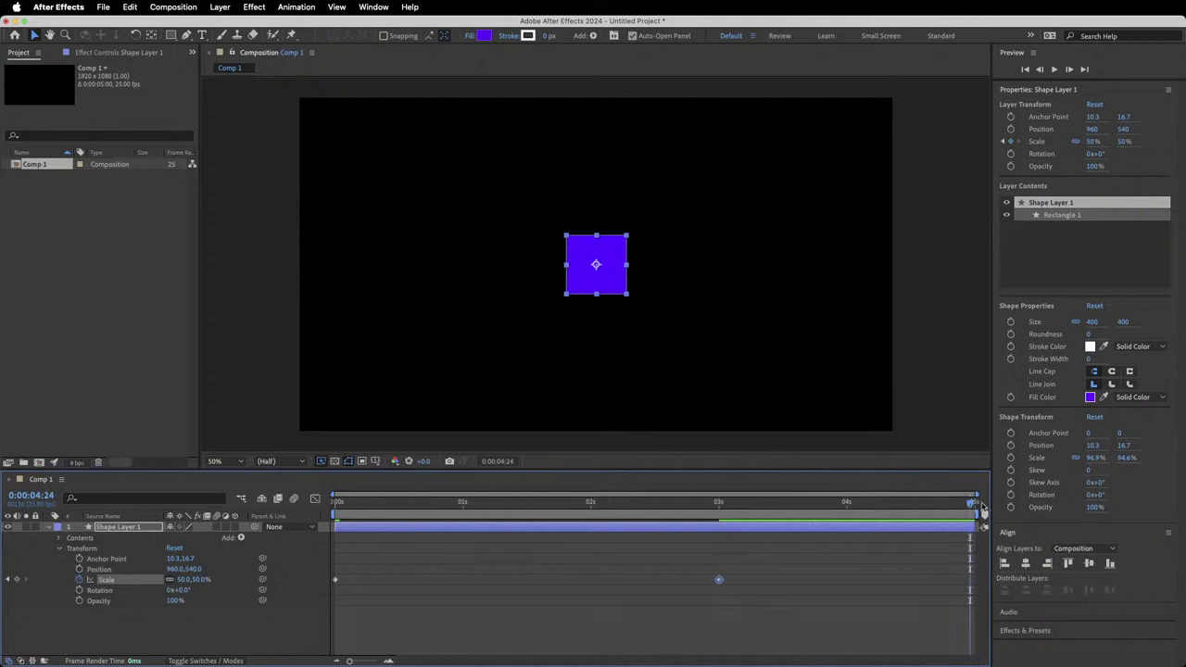
click(184, 579)
text(200)
key(Return)
drag(468, 508, 336, 508)
key(space)
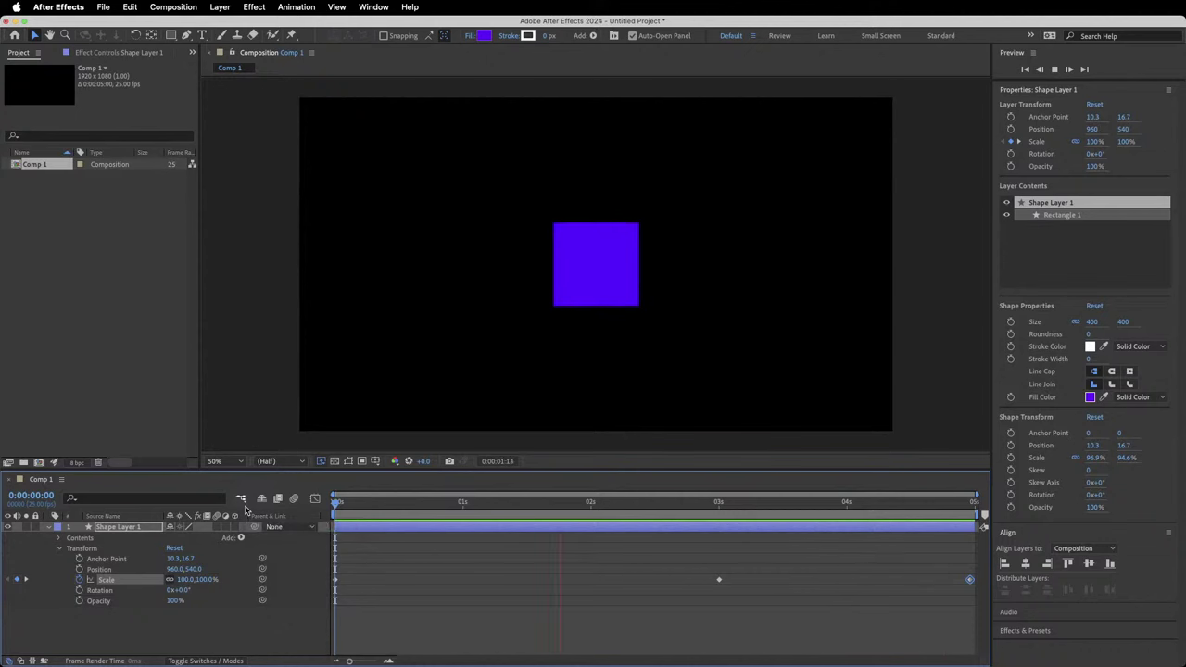
key(space)
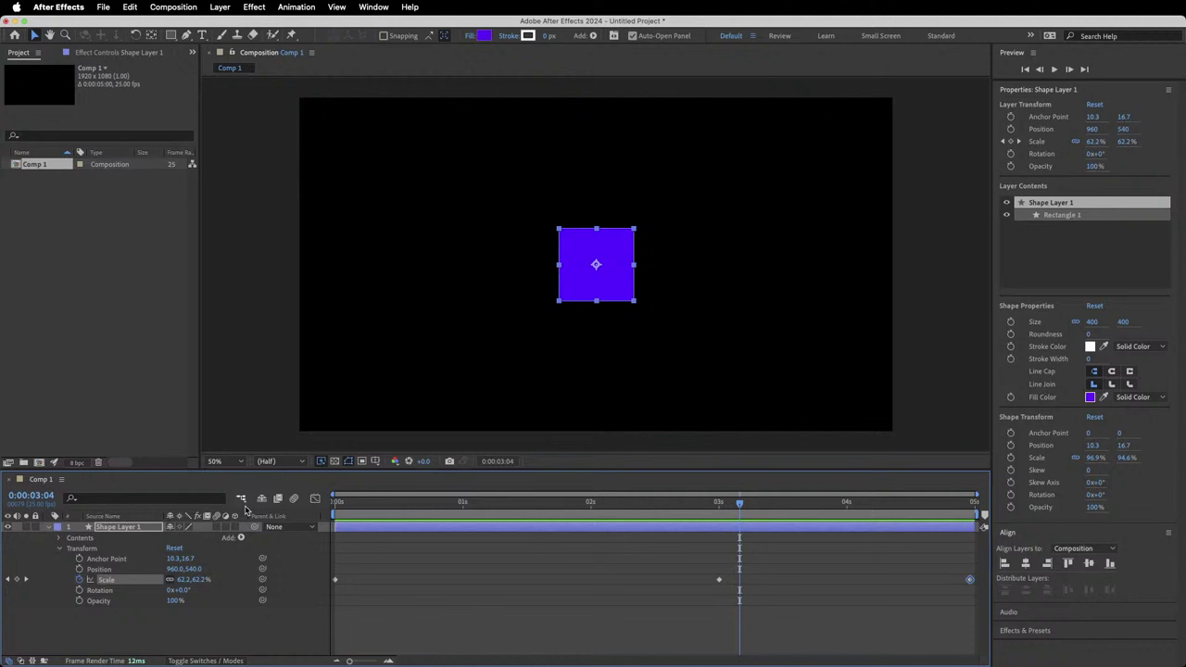
Remove all Scale keyframes and add a fresh Scale keyframe at the composition's first frame.
drag(419, 506, 335, 507)
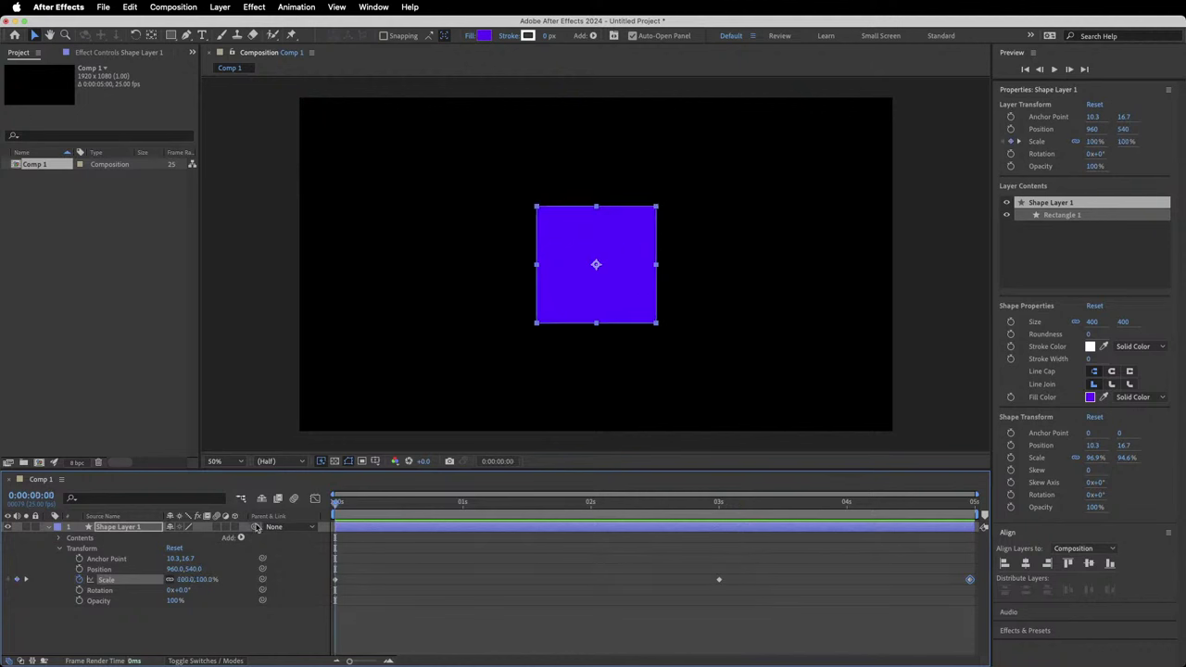
click(80, 581)
click(80, 580)
Unlink the Scale proportions and add a keyframe at 2 seconds with the vertical scale set to 10%.
click(593, 512)
click(205, 579)
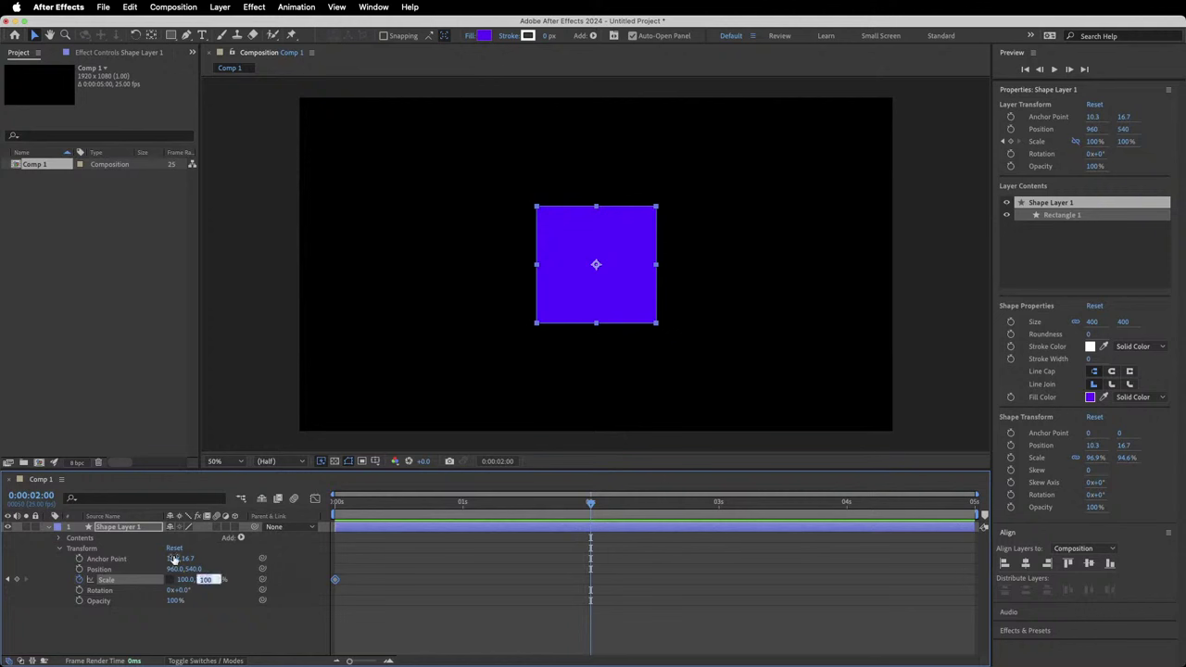
text(10)
key(Return)
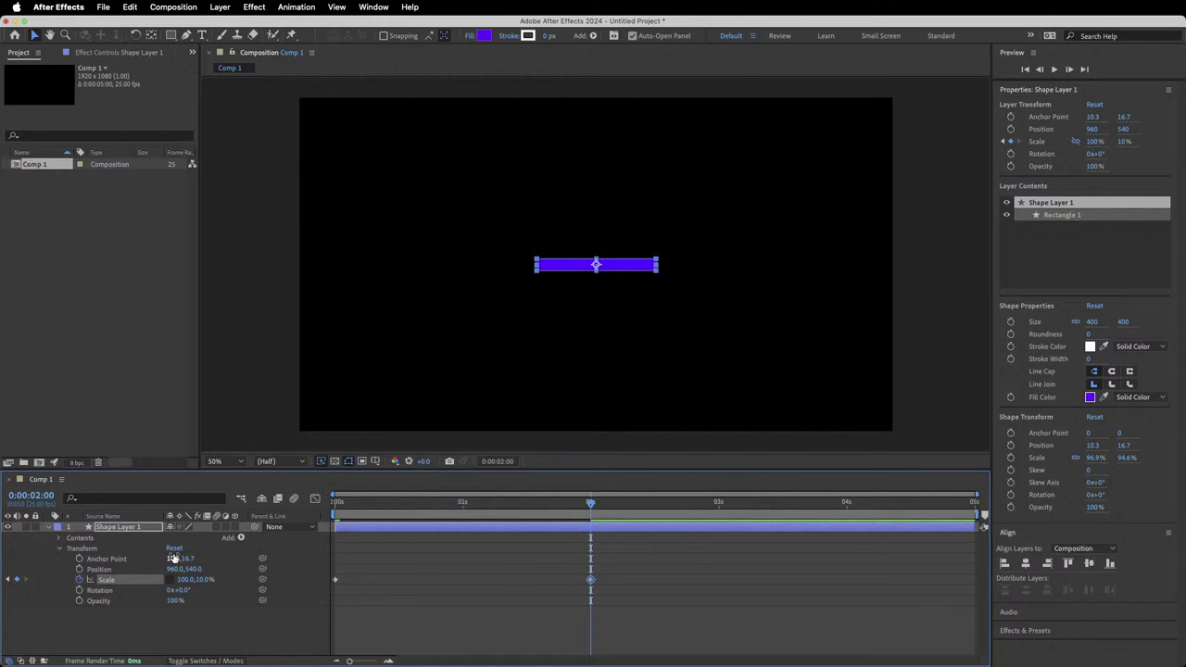
Add a Scale keyframe at 4 seconds with the horizontal scale set to 400%.
click(847, 504)
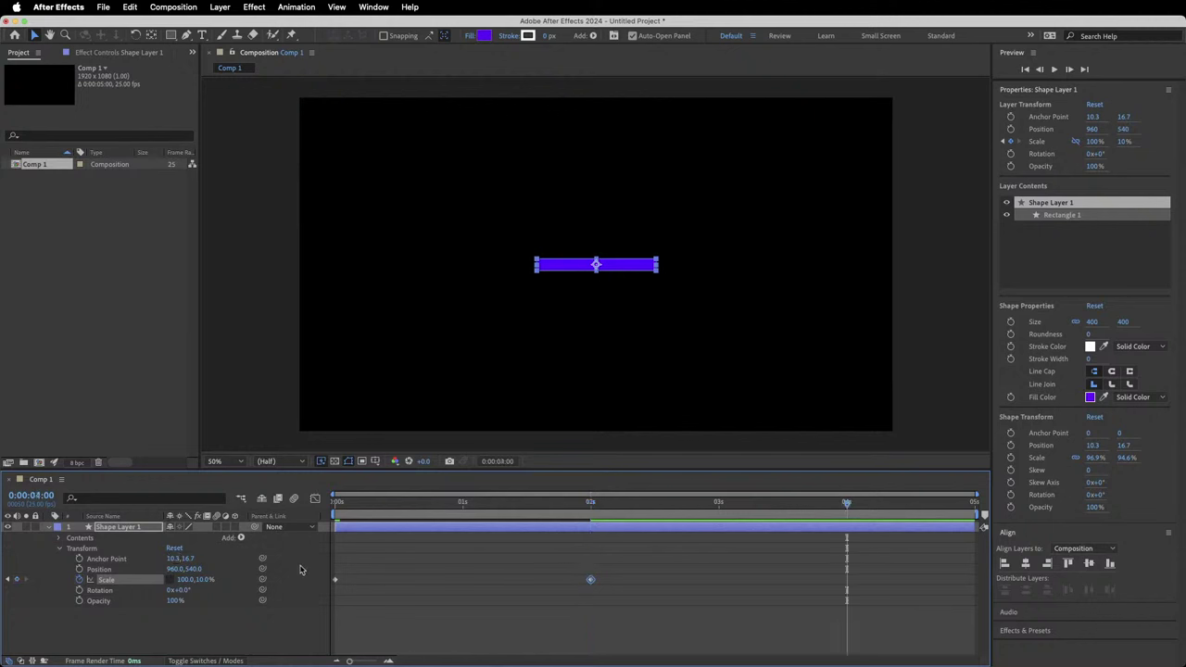
click(186, 579)
text(5)
key(Return)
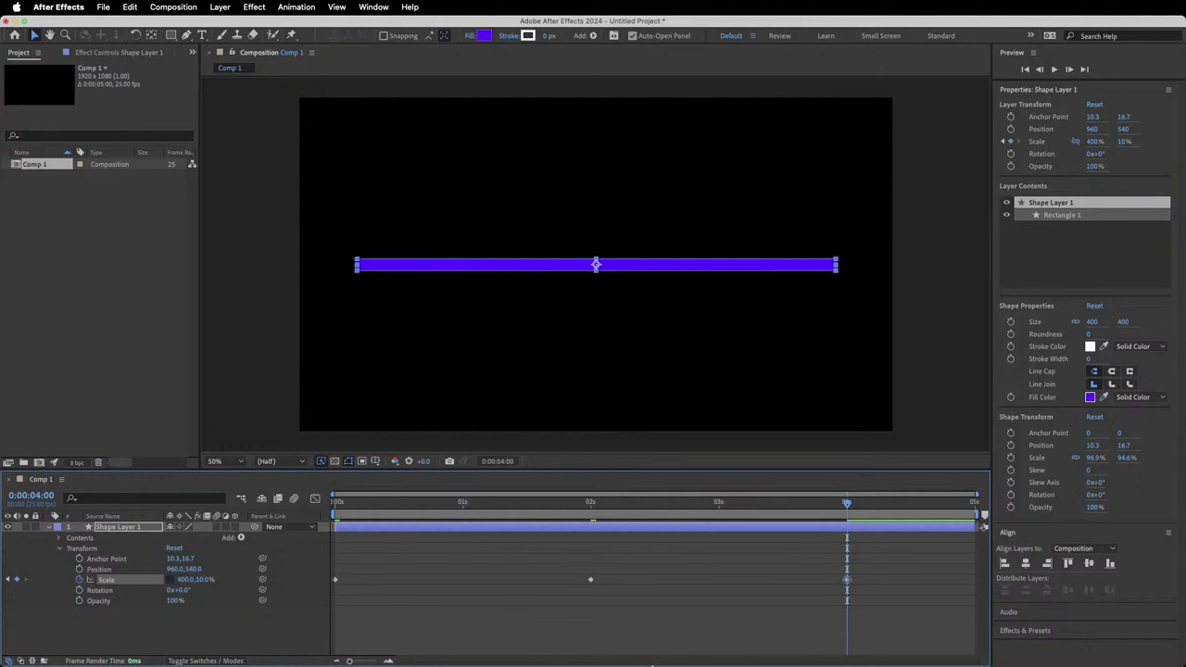
Set the horizontal and vertical scale to 100% at the last frame (0:00:04:24), and preview the scale animation.
key(End)
click(181, 577)
text(100)
key(Return)
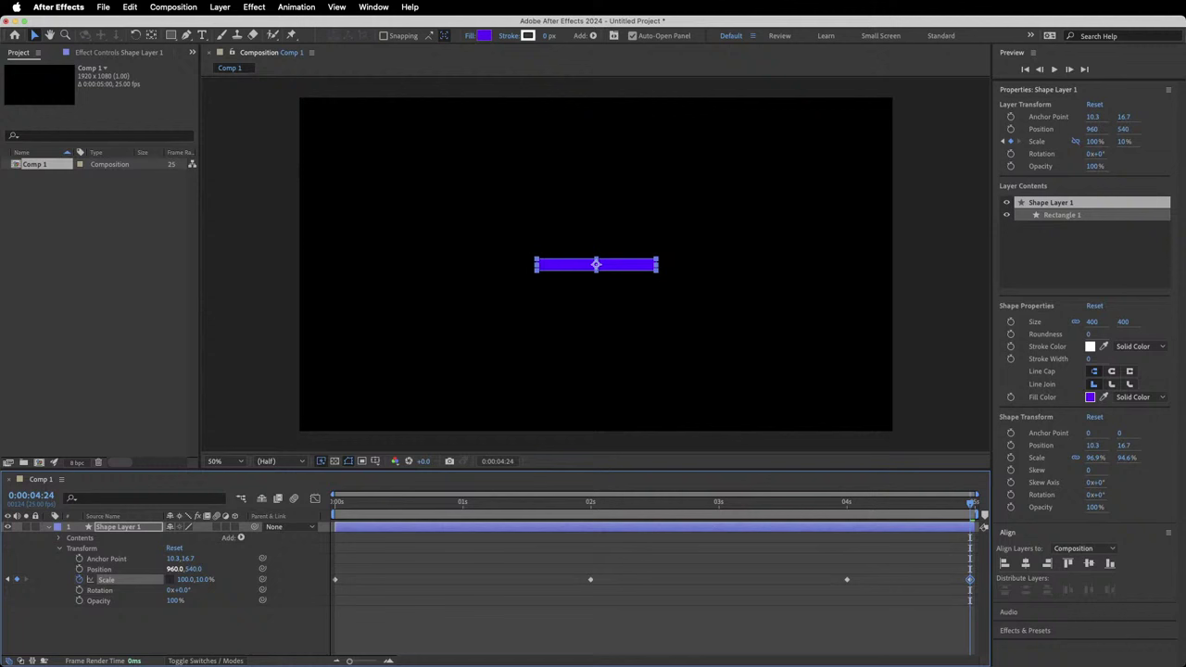
click(199, 580)
text(100)
key(Return)
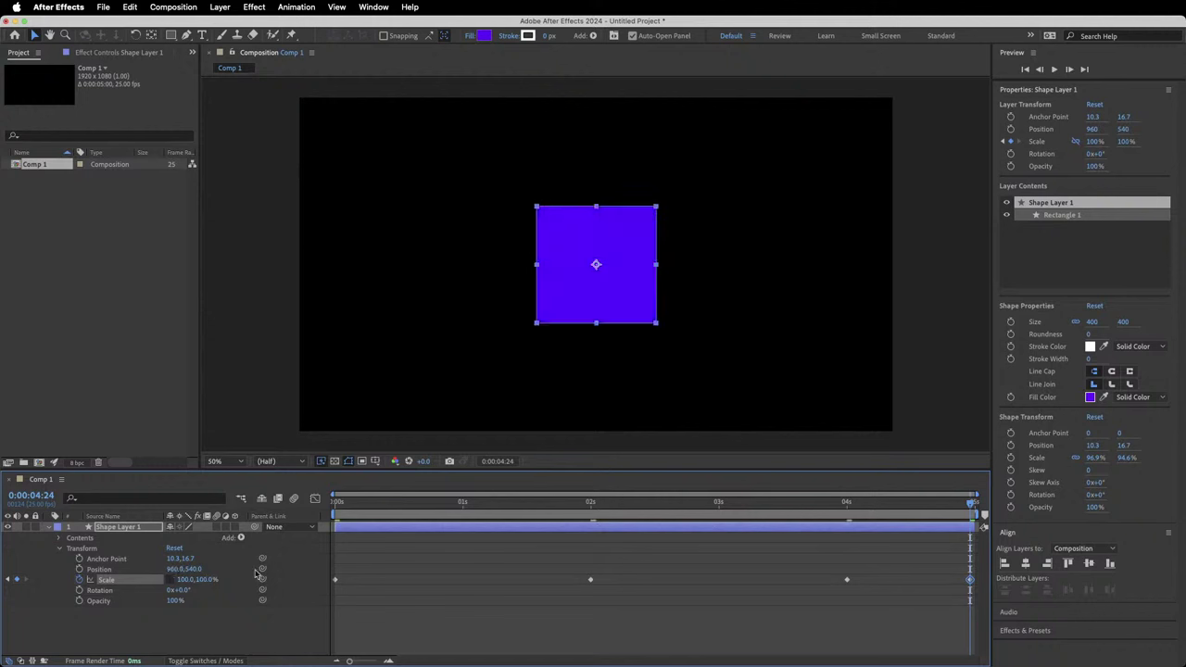
key(space)
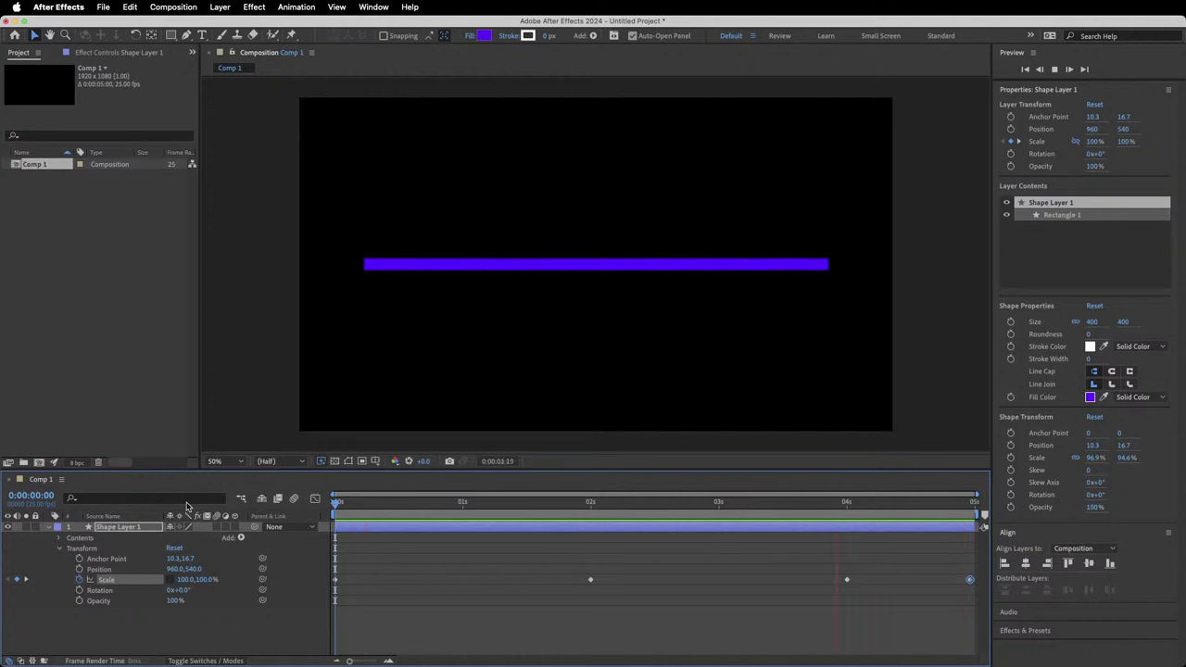
key(space)
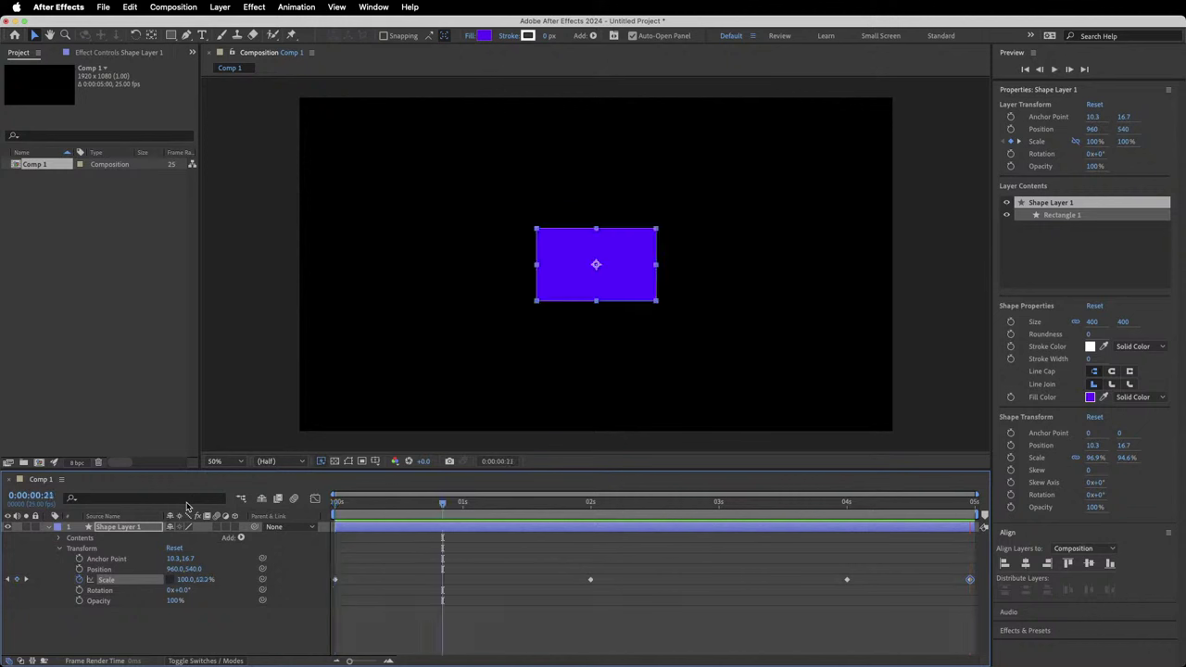
Remove all Scale keyframes and add a Rotation keyframe at the composition's first frame.
drag(369, 509, 278, 503)
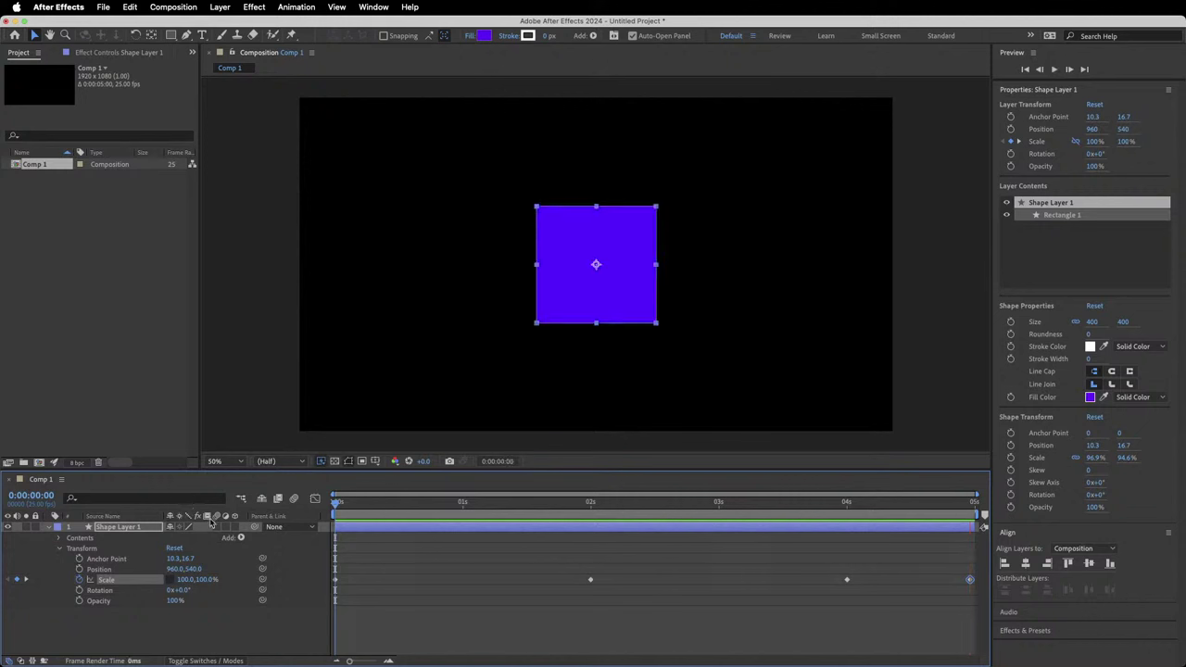
click(79, 579)
click(78, 590)
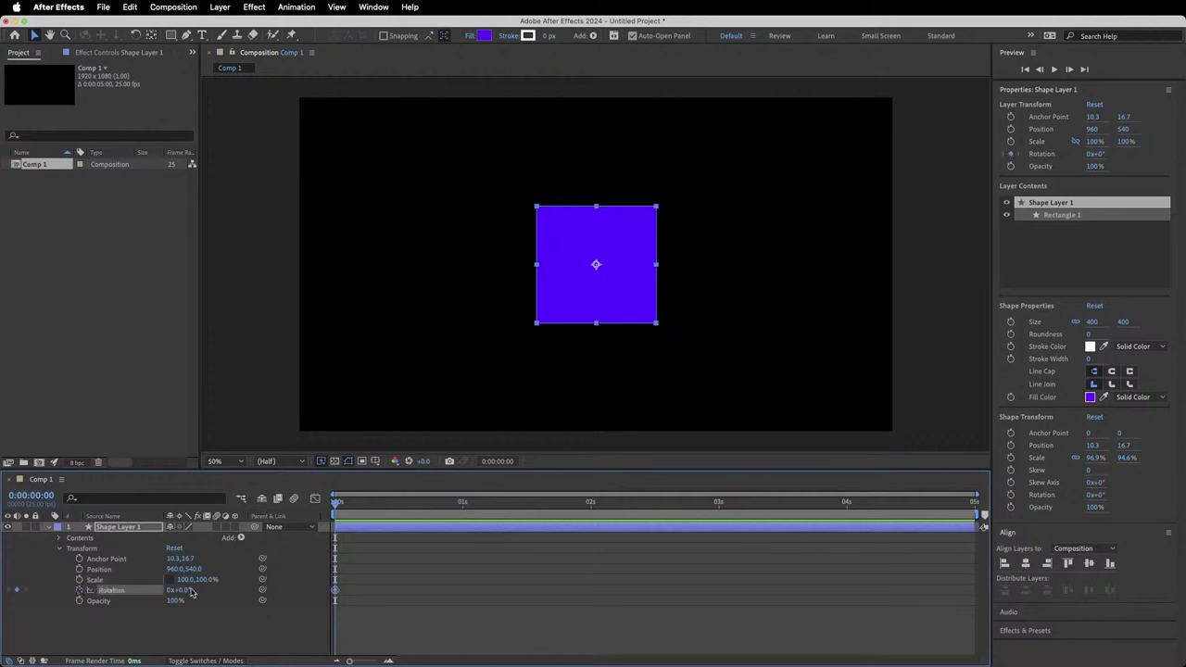
Add a Rotation keyframe of 264° at the last frame (0:00:04:24) and preview the rotation animation.
drag(348, 500, 1022, 507)
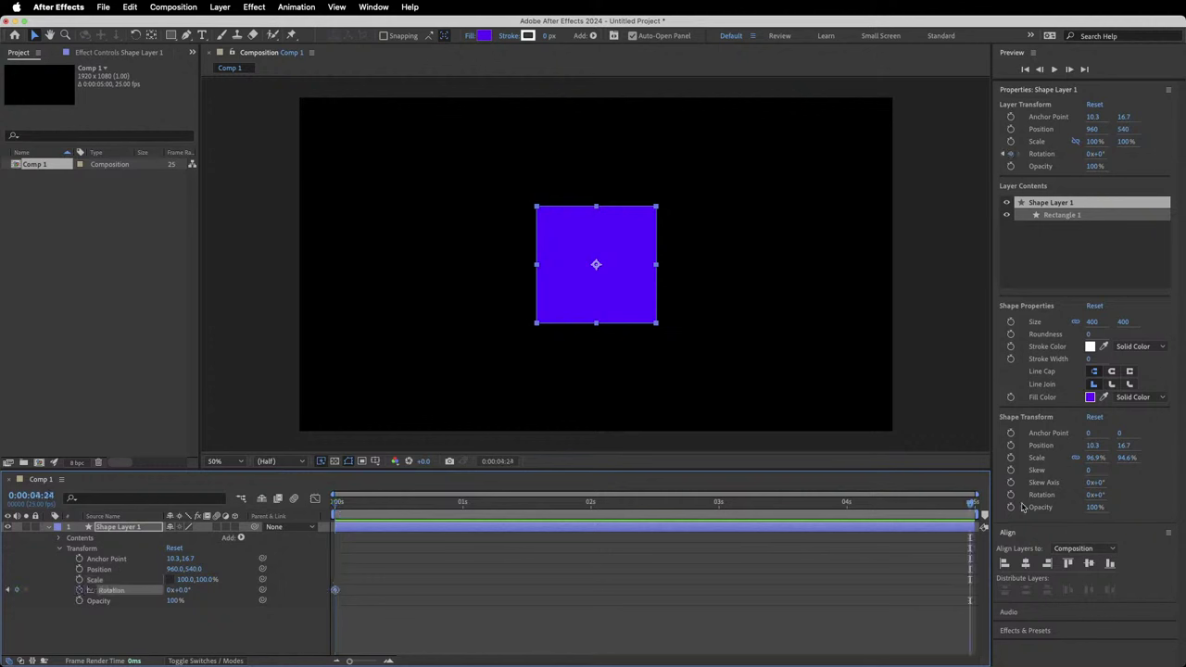
click(181, 591)
text(106)
click(247, 590)
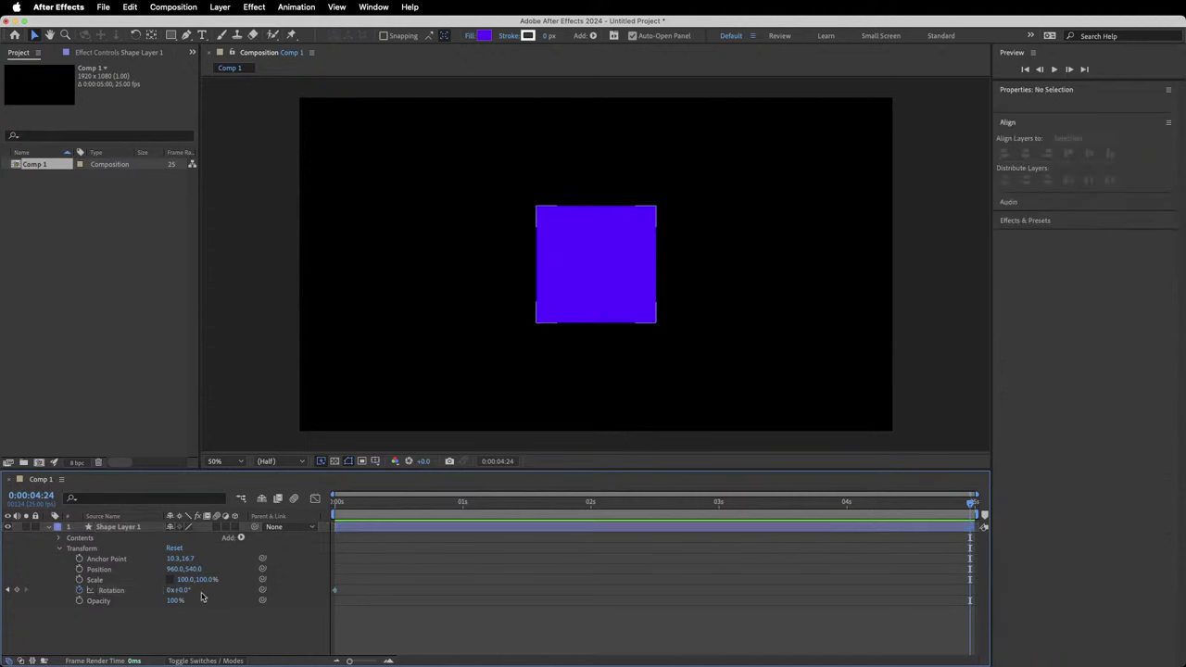
key(space)
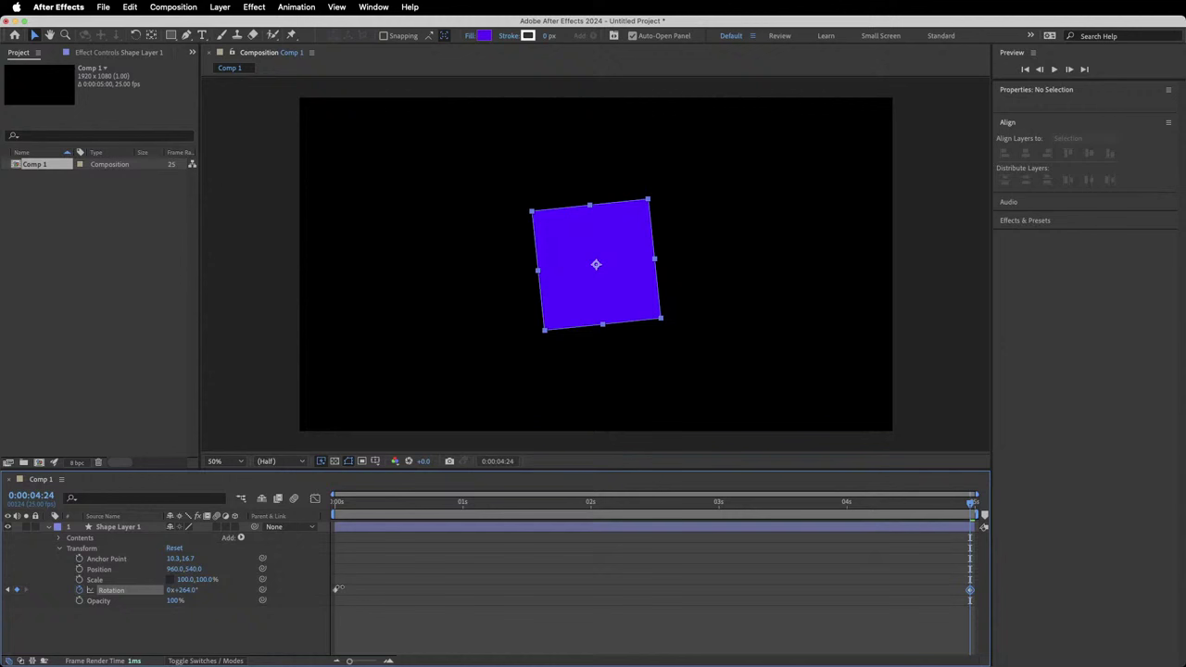
click(267, 526)
key(space)
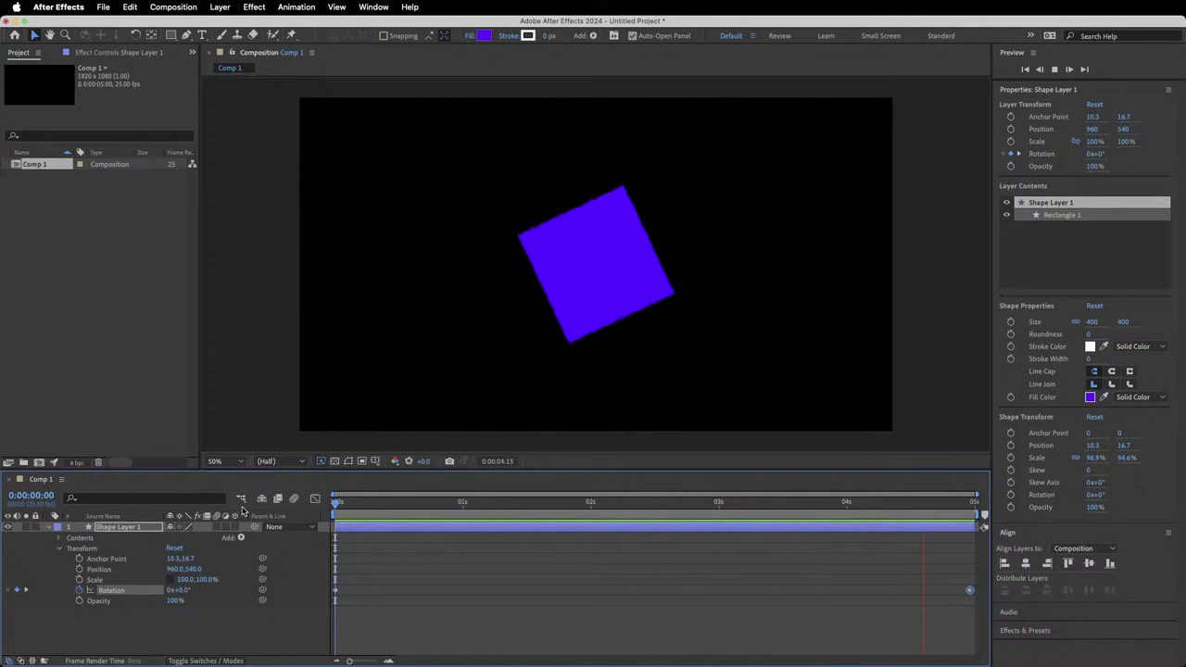
key(space)
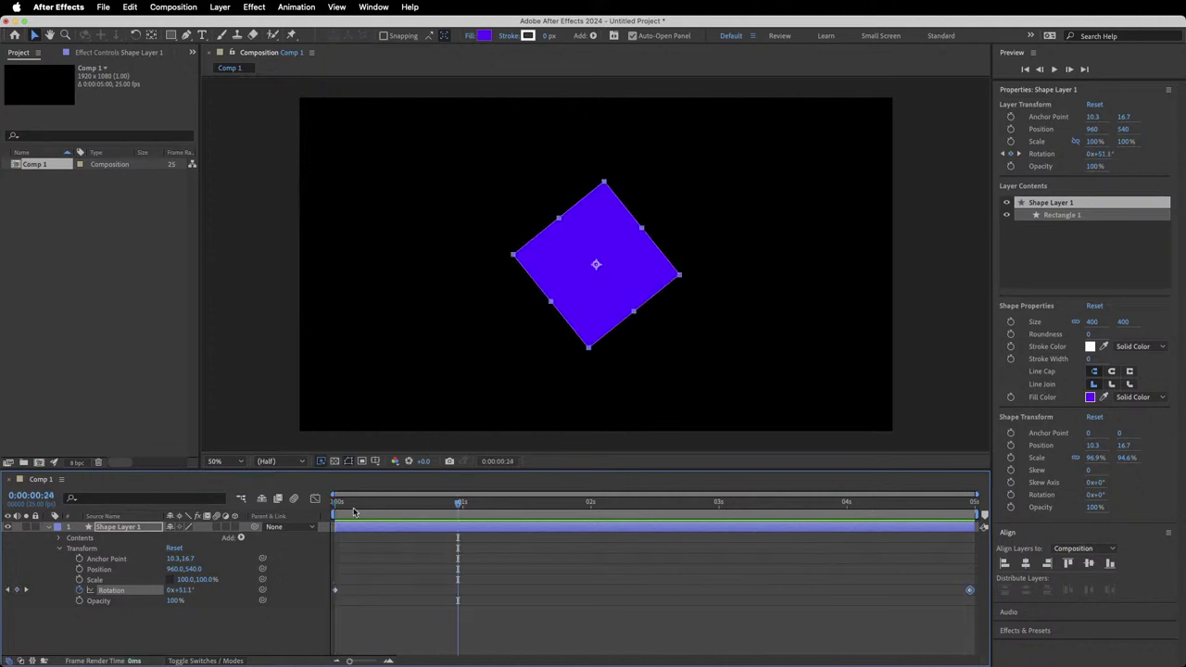
Set the full revolutions of the last-frame Rotation keyframe to 3 and preview the faster spin.
key(End)
click(170, 591)
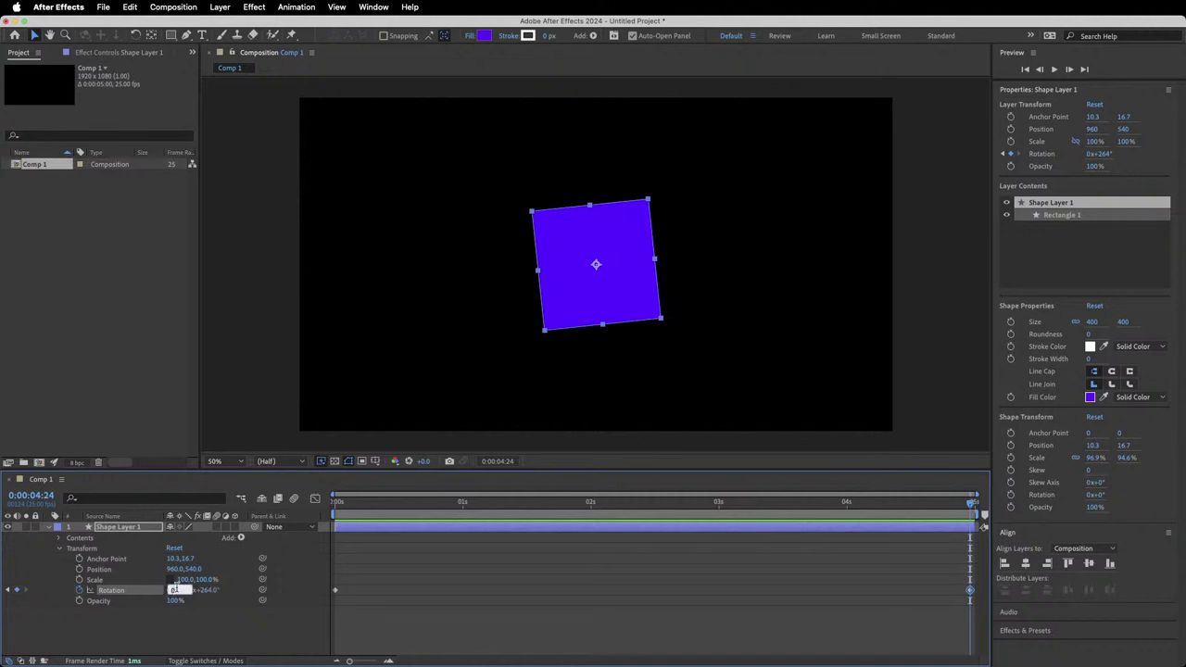
text(3)
click(195, 632)
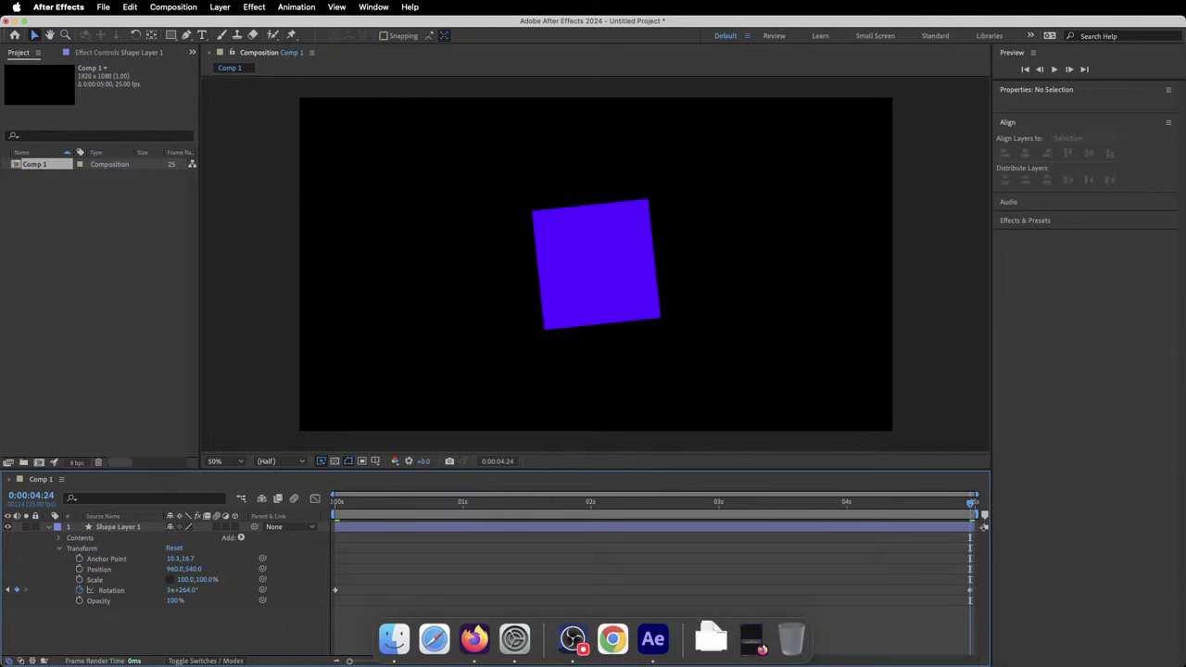
key(ctrl+Left)
key(ctrl+Right)
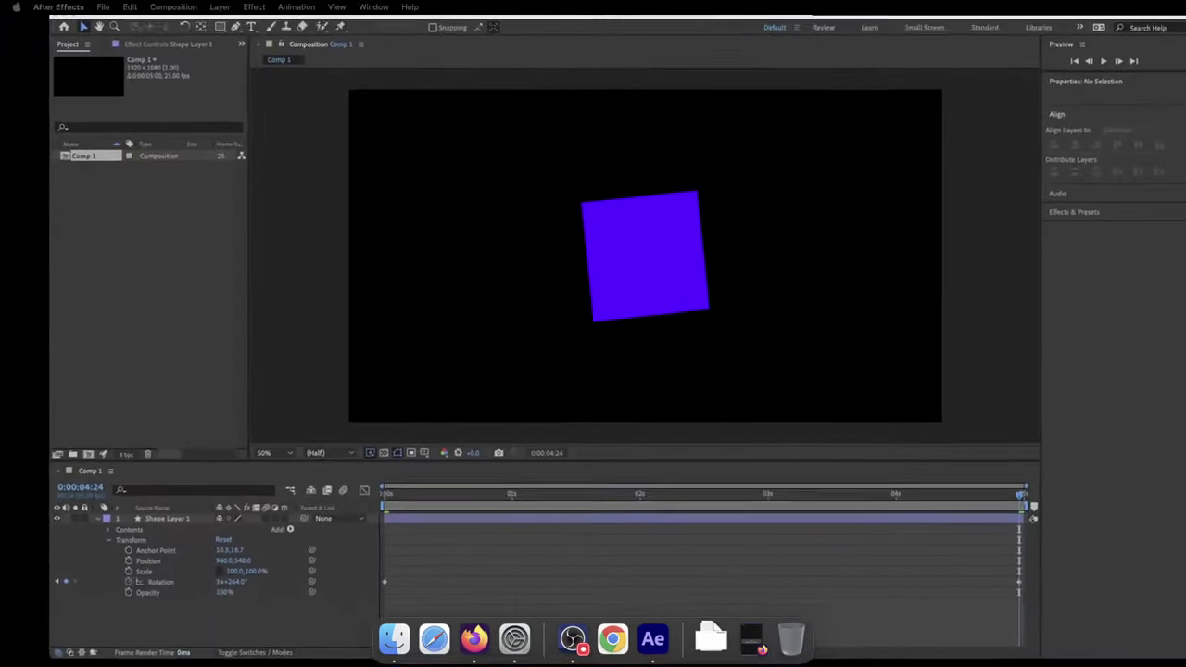
click(119, 632)
key(space)
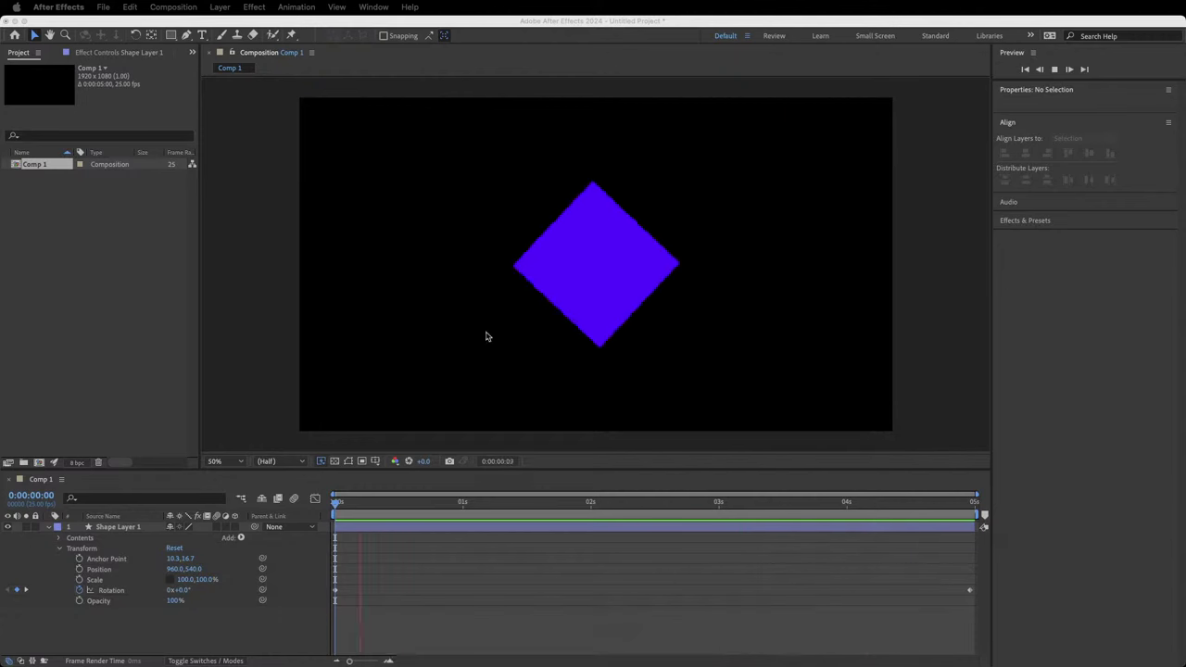
key(space)
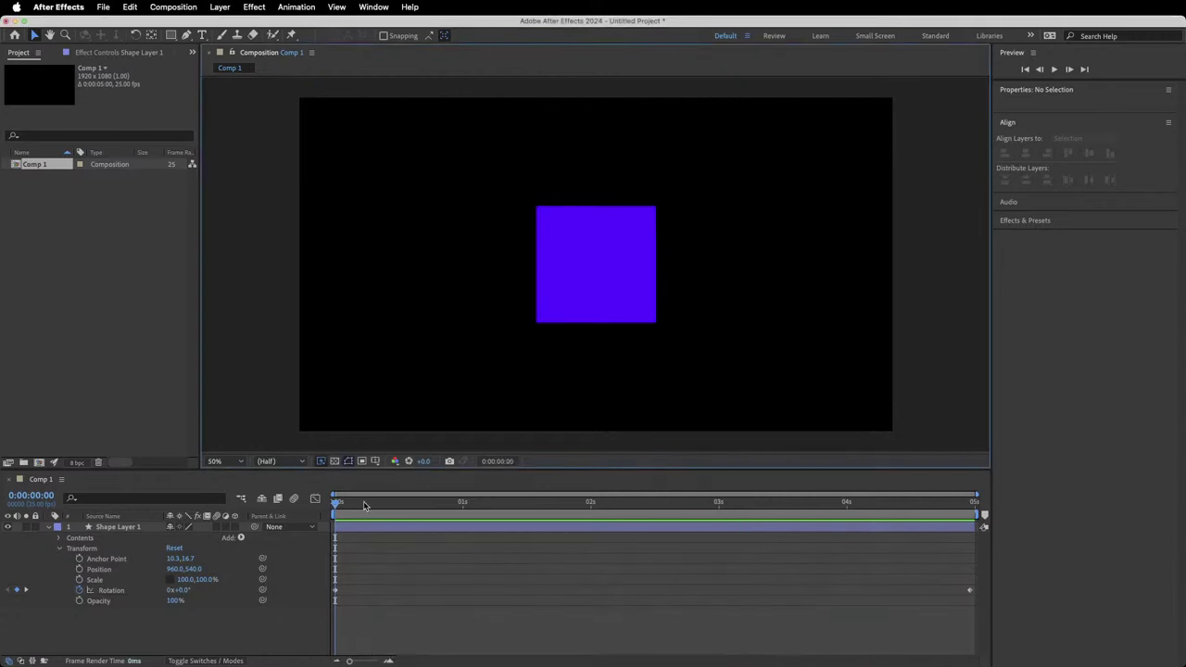
Remove all Rotation keyframes and add a 100% Opacity keyframe at the composition's first frame.
click(79, 591)
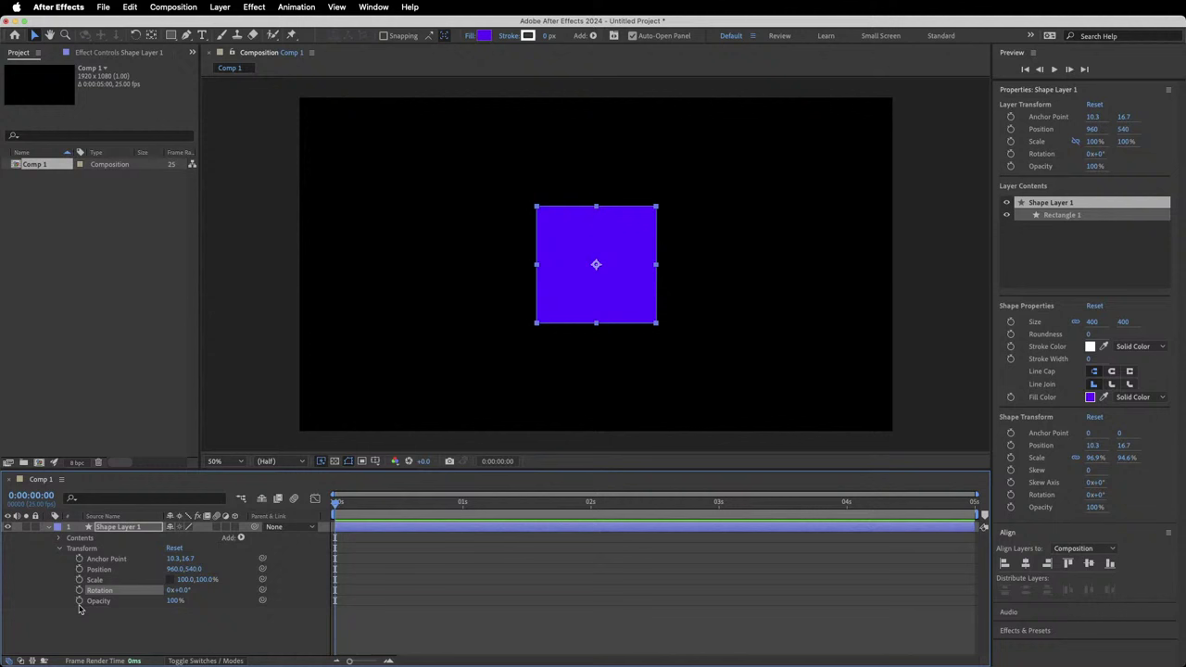
click(79, 601)
click(174, 601)
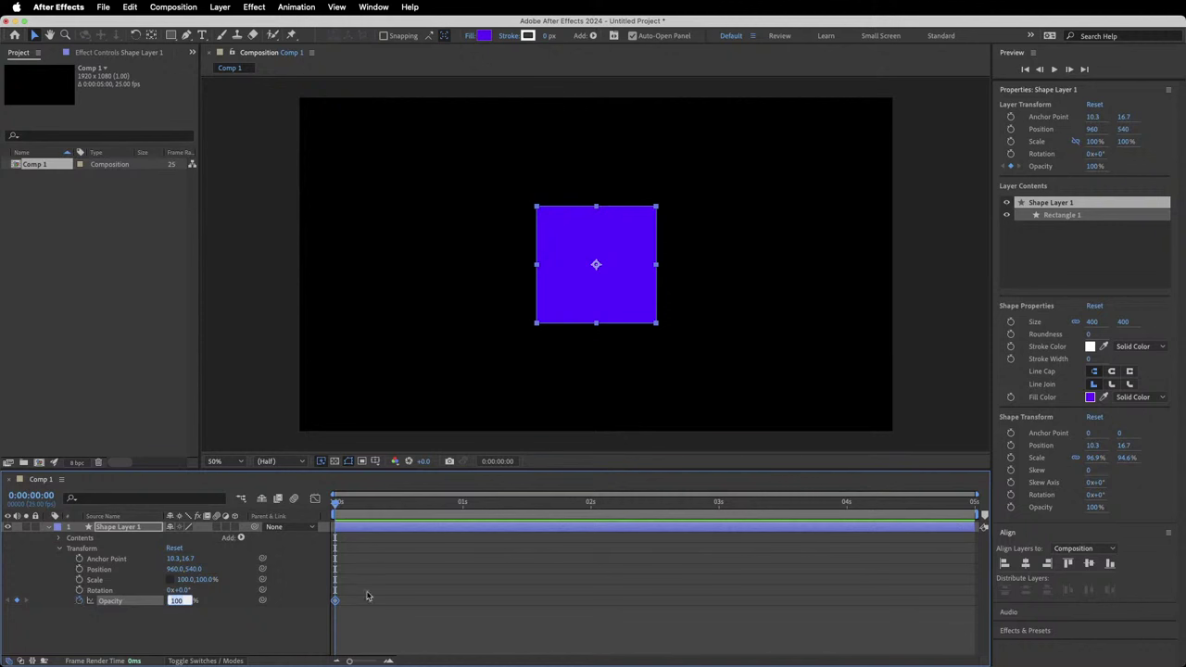
Add an Opacity keyframe of 80% at 3 seconds.
drag(341, 505, 720, 505)
click(175, 600)
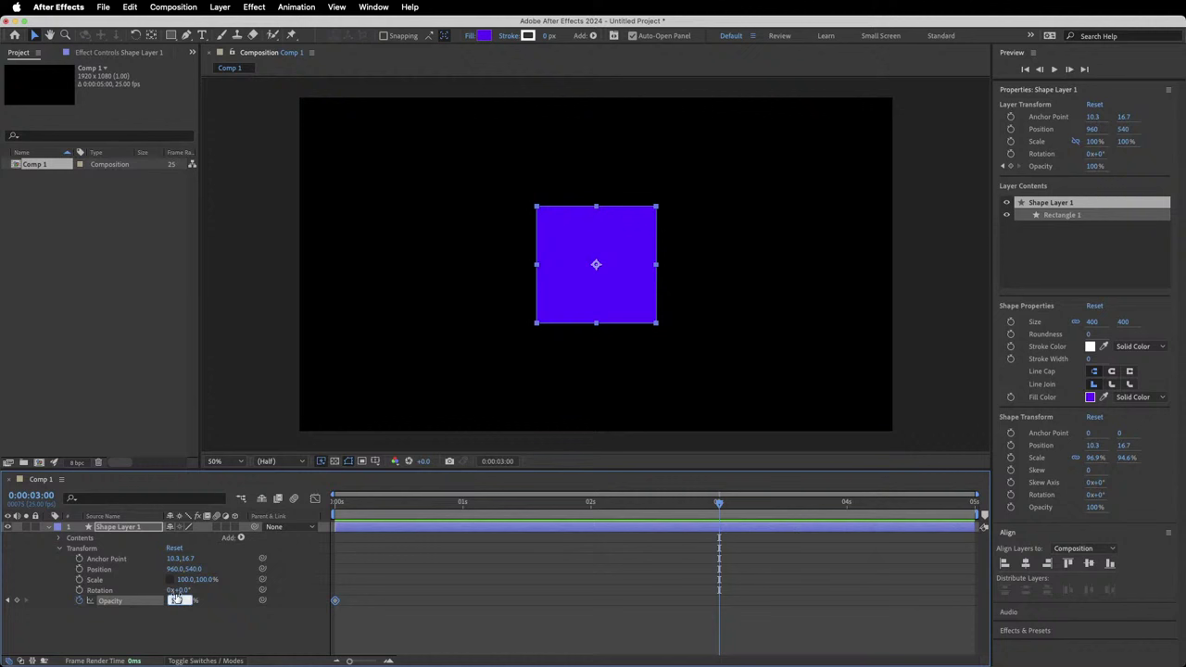
text(80)
key(Return)
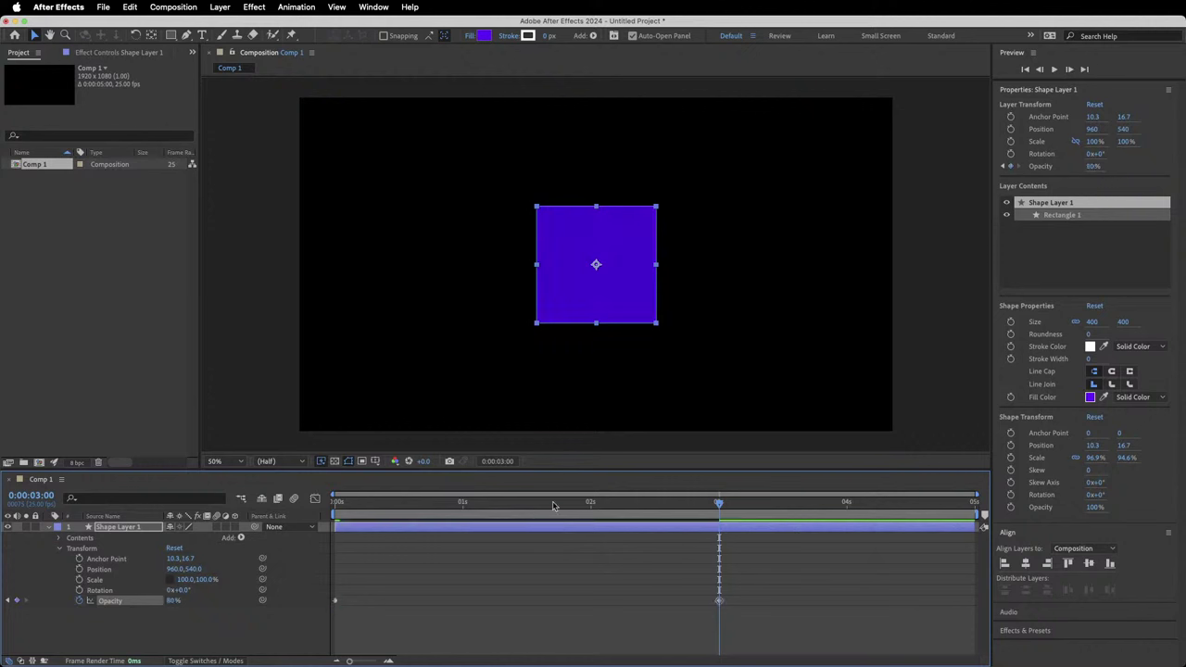
Add an Opacity keyframe of 10% at 1 second.
drag(574, 504, 505, 505)
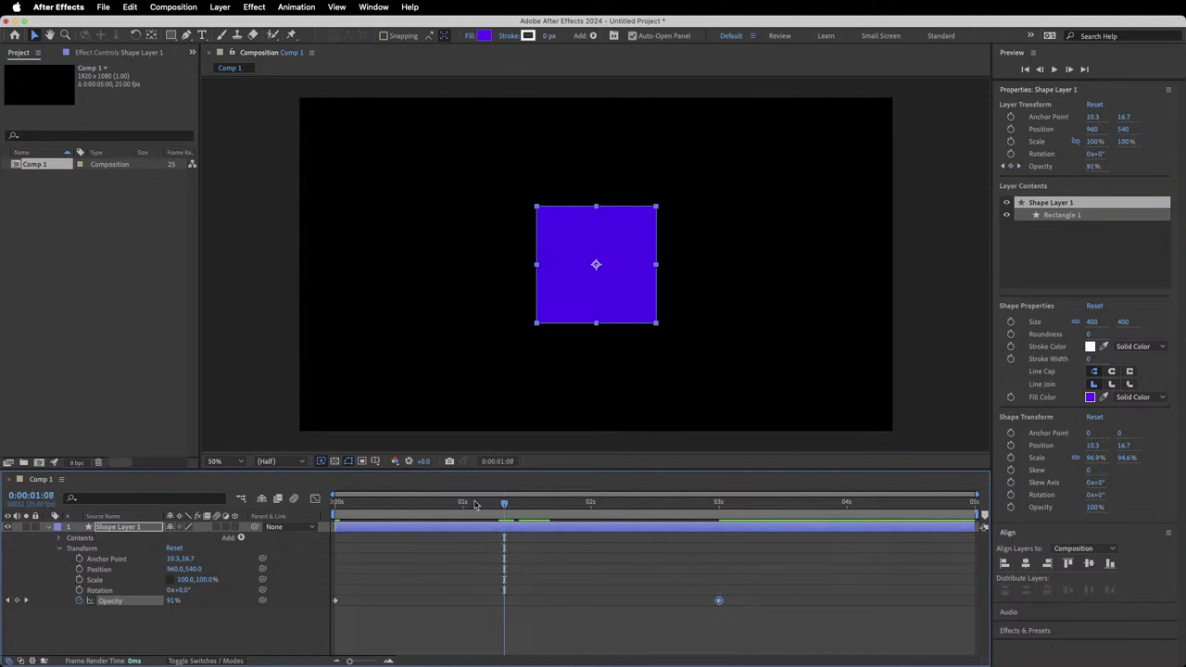
click(463, 505)
click(172, 601)
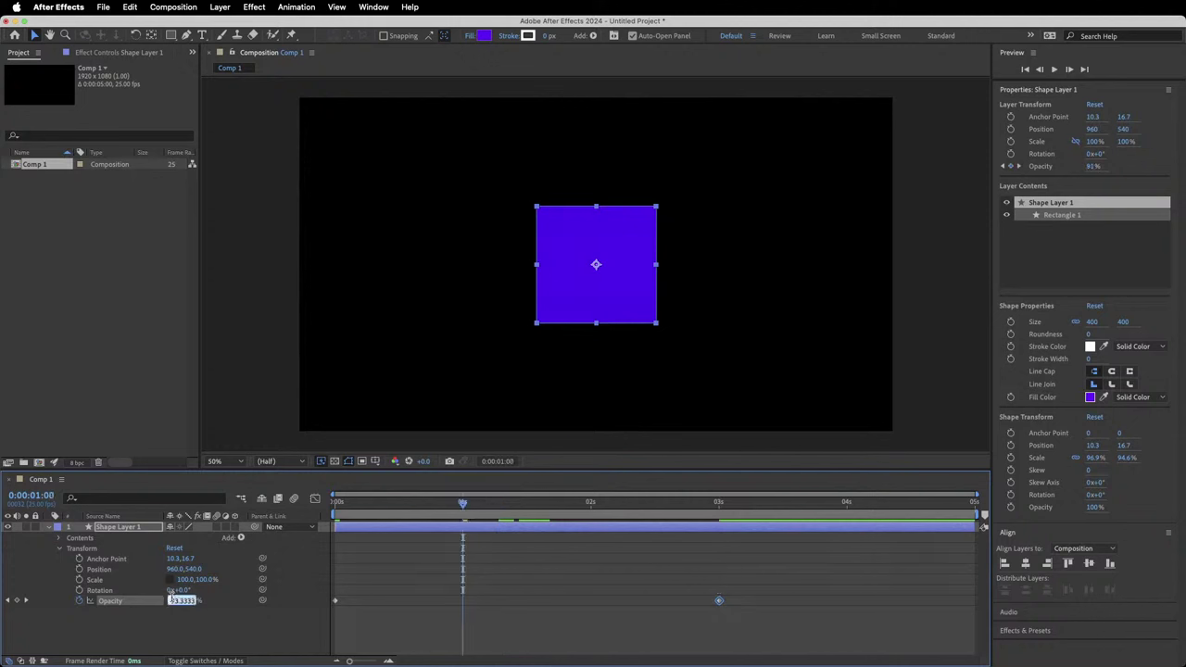
text(10)
key(Return)
key(space)
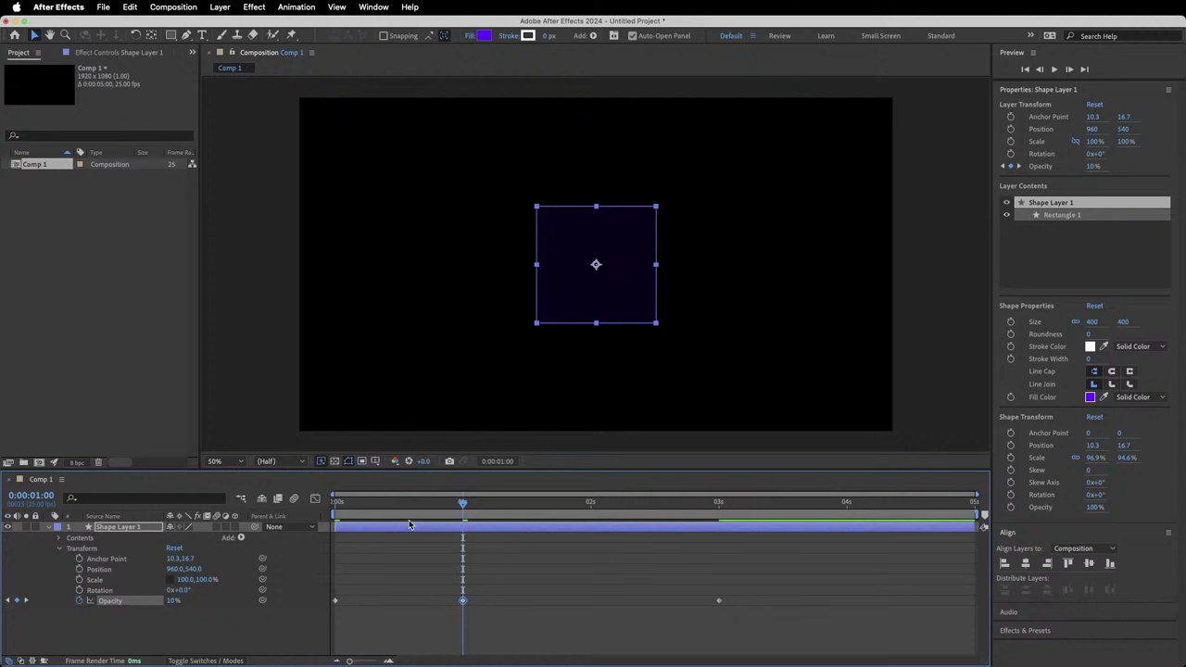
Set the Opacity to 100% at the last frame (0:00:04:24) and preview the fade animation.
click(171, 600)
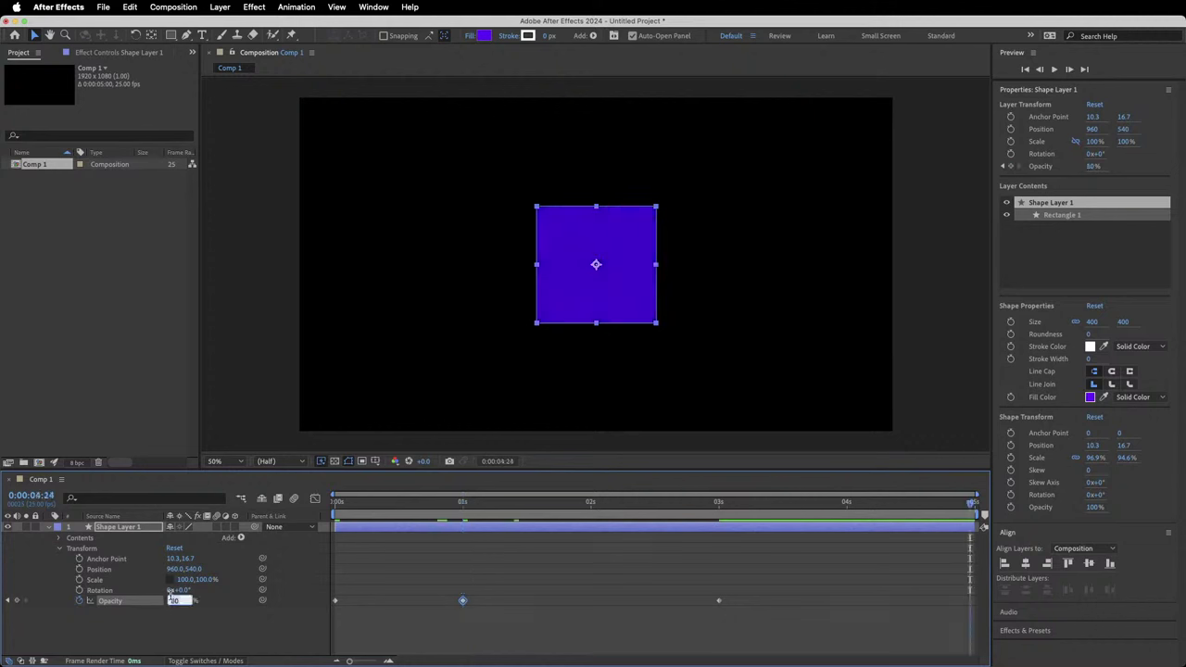
key(Return)
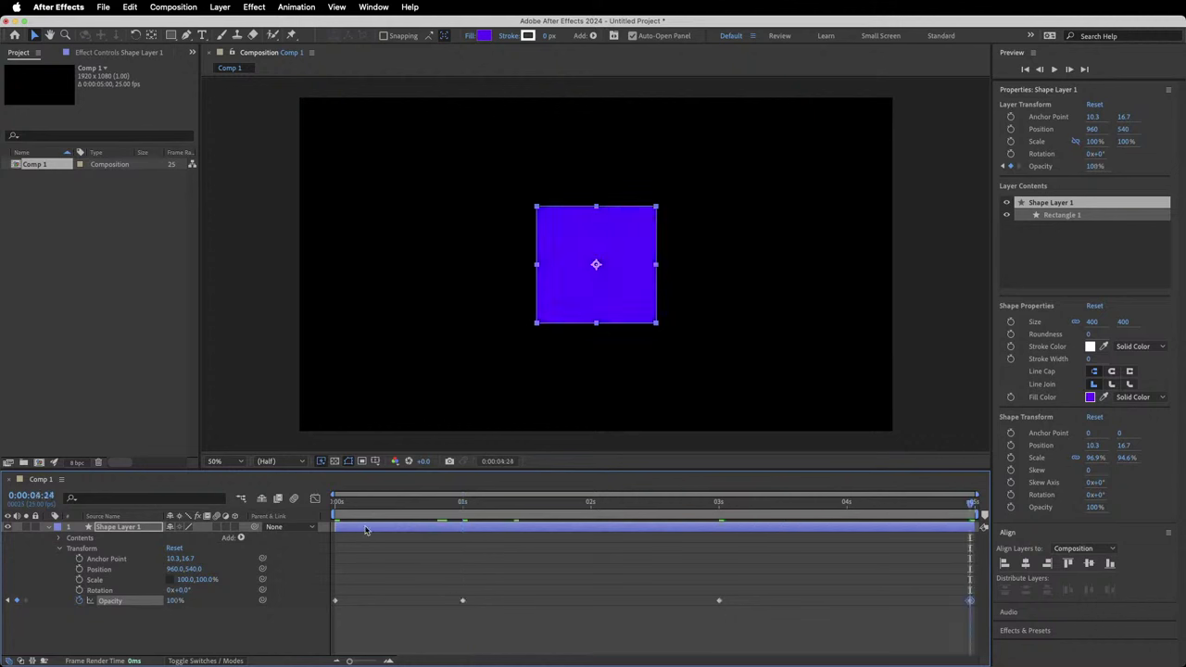
key(space)
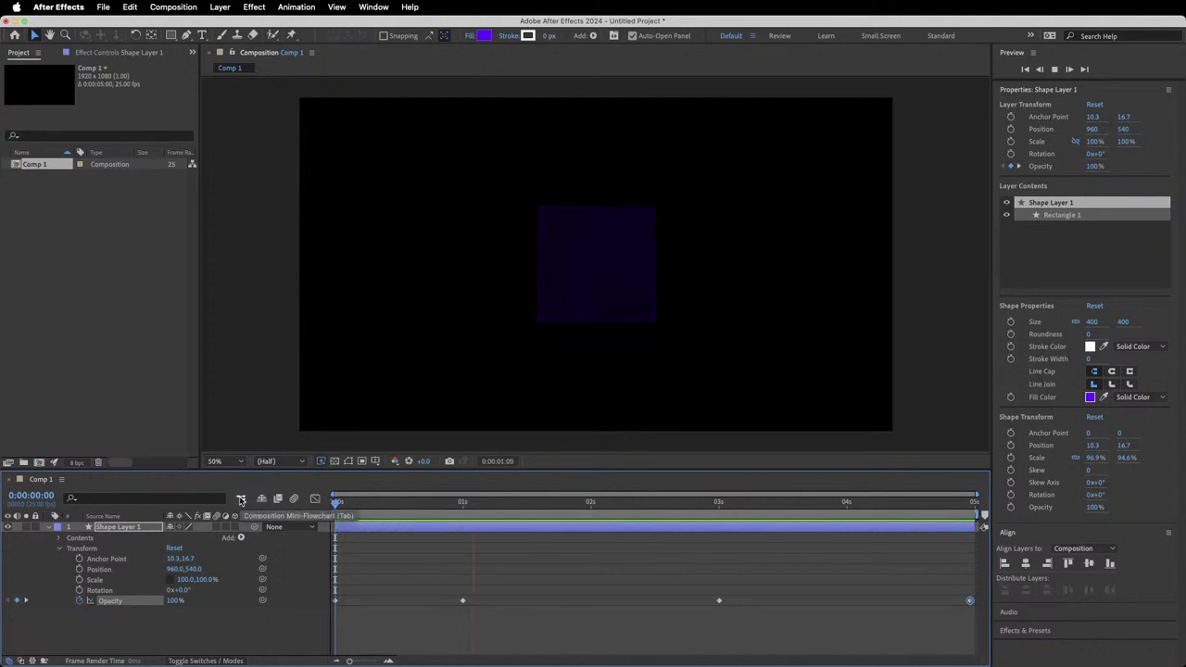
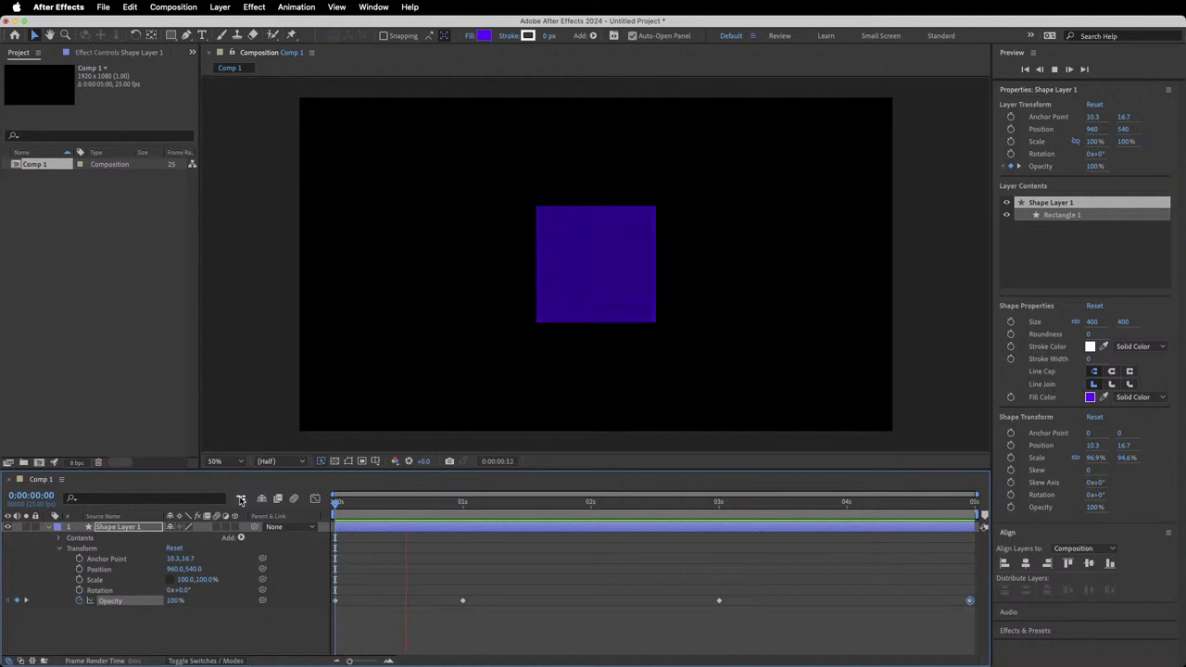
key(space)
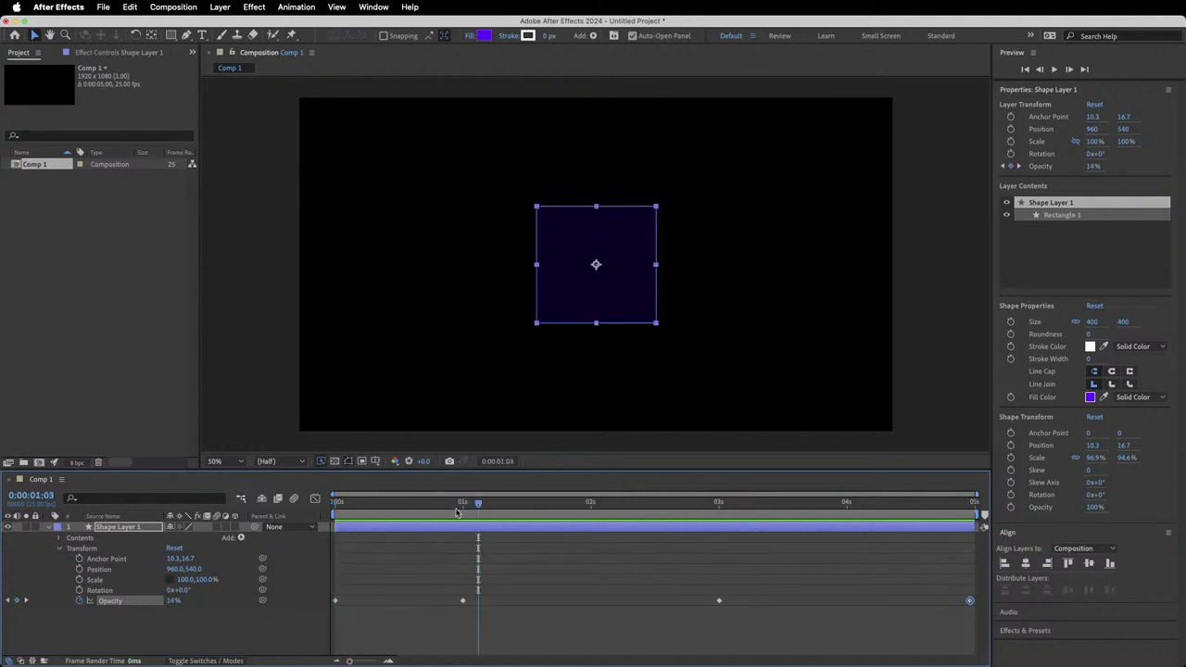
Remove all Opacity keyframes at the first frame and move the square's anchor point to the middle of its bottom edge.
key(Home)
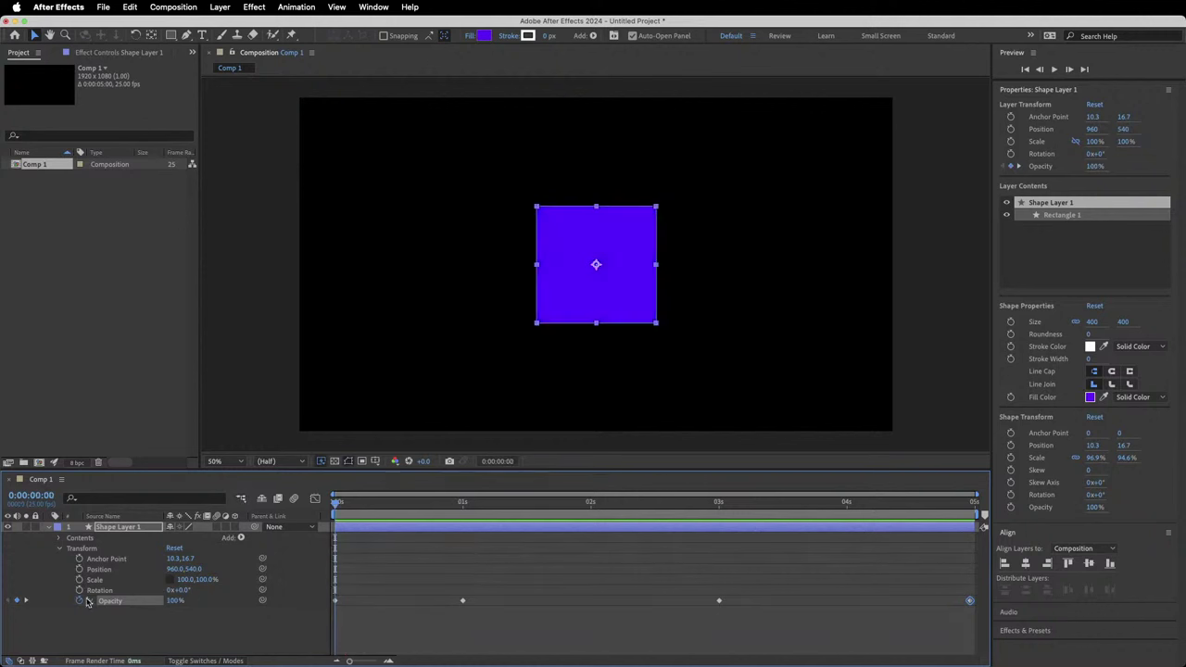
click(79, 600)
key(y)
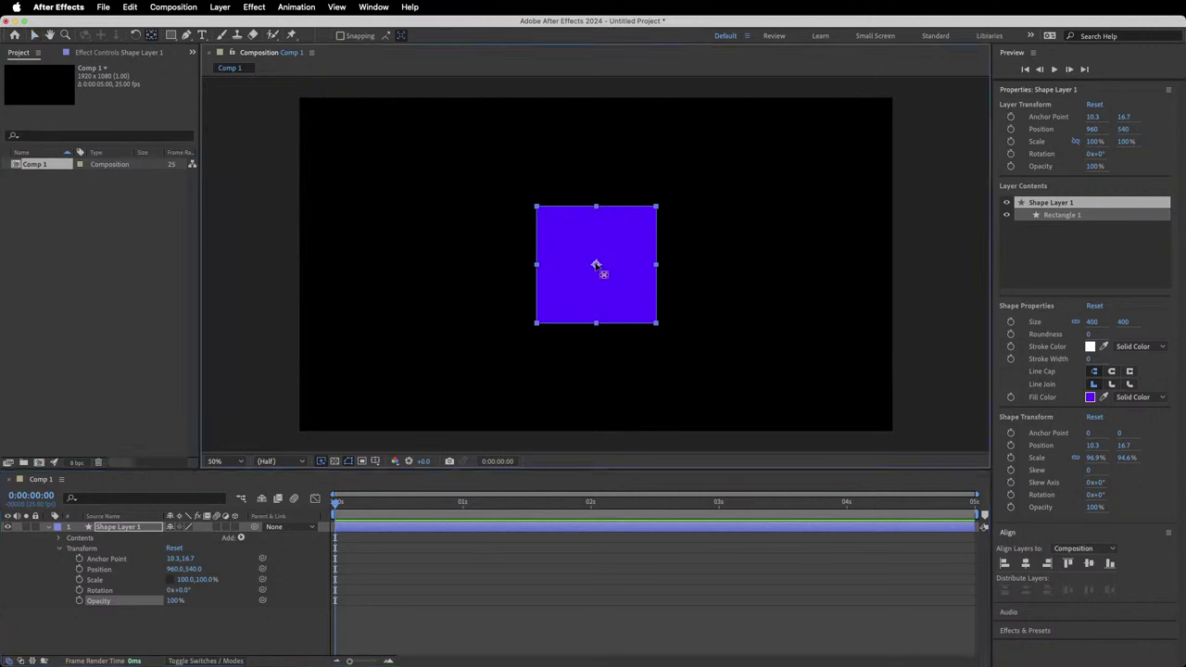
drag(597, 266, 597, 325)
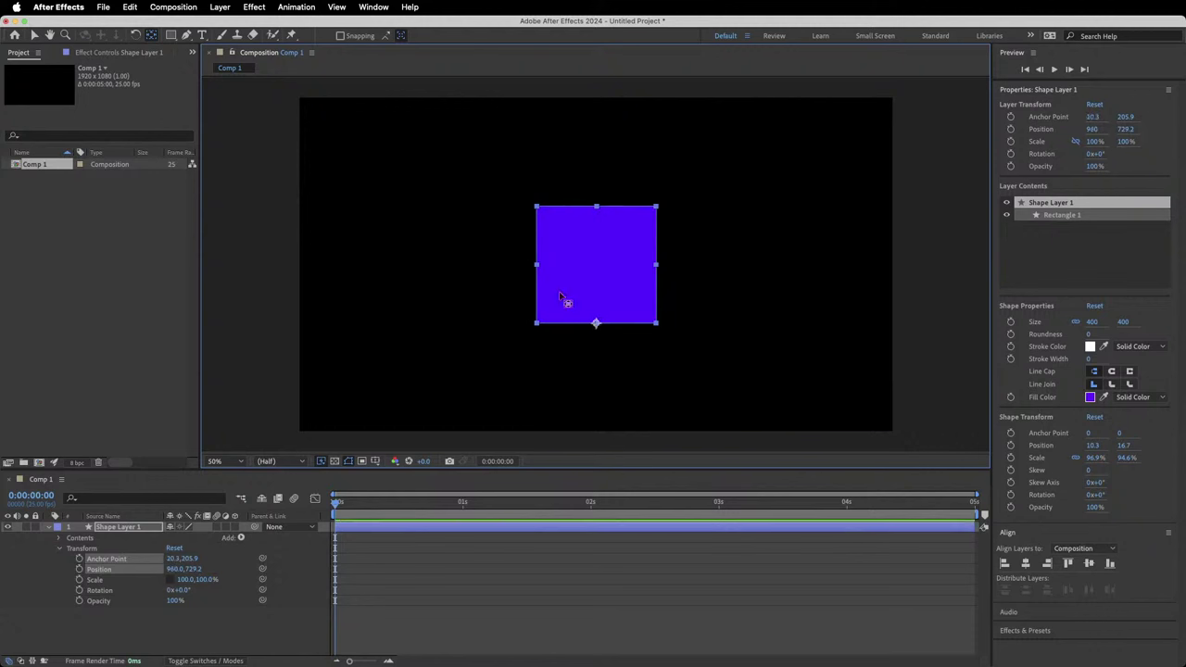
Move the square down to the composition's bottom edge by setting its vertical position to 1080.
click(34, 35)
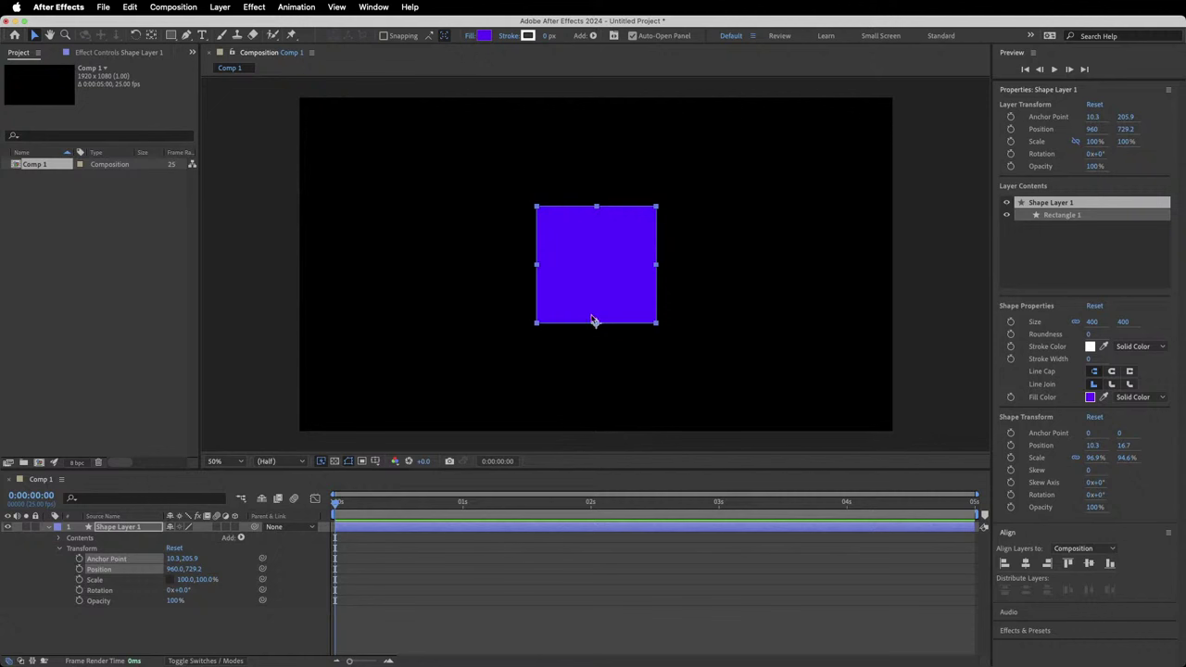
drag(603, 302, 602, 373)
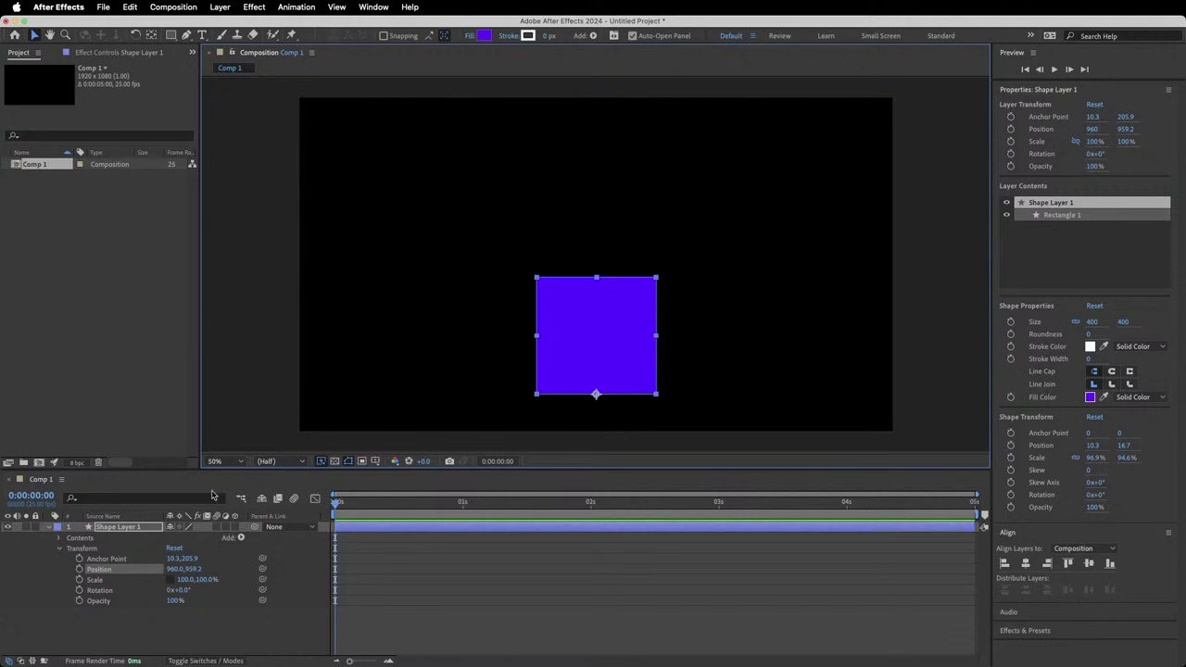
click(201, 568)
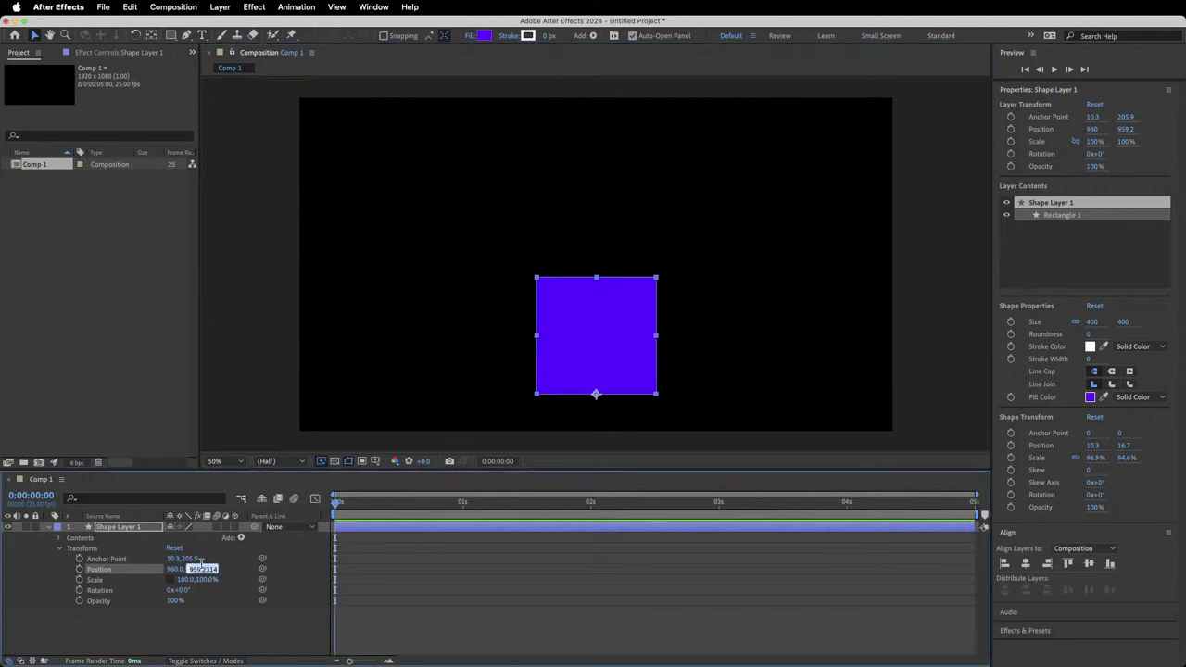
text(1080)
key(Return)
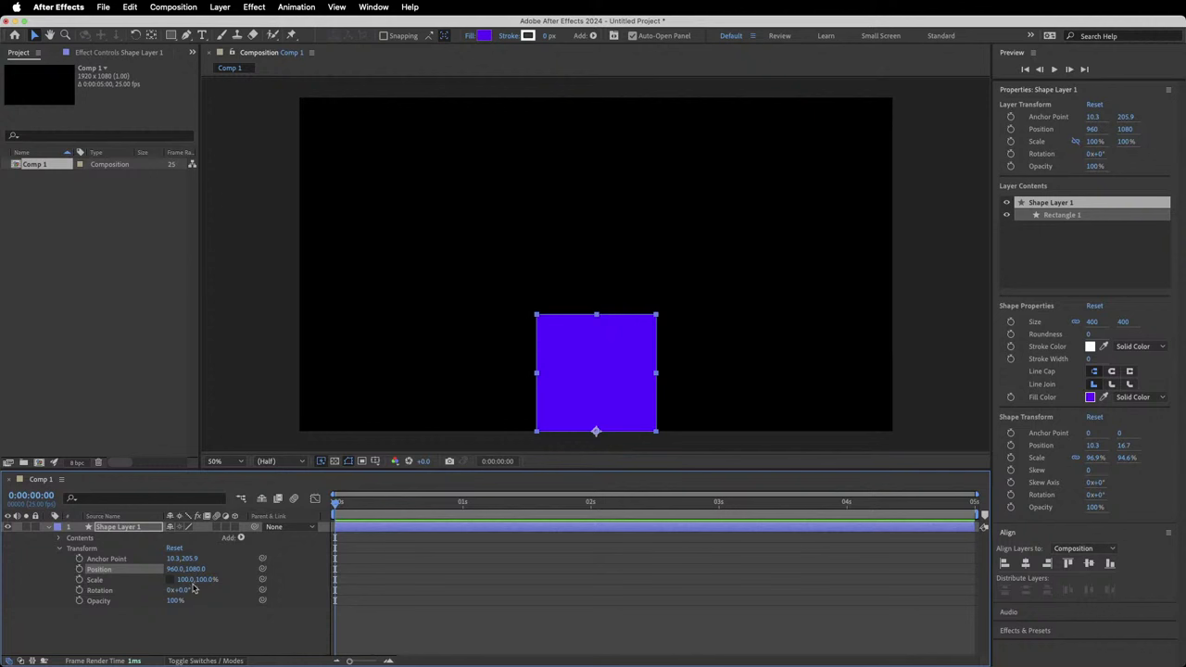
Add a Position keyframe at the first frame and another at 1 second with the vertical position raised to 644.
click(80, 569)
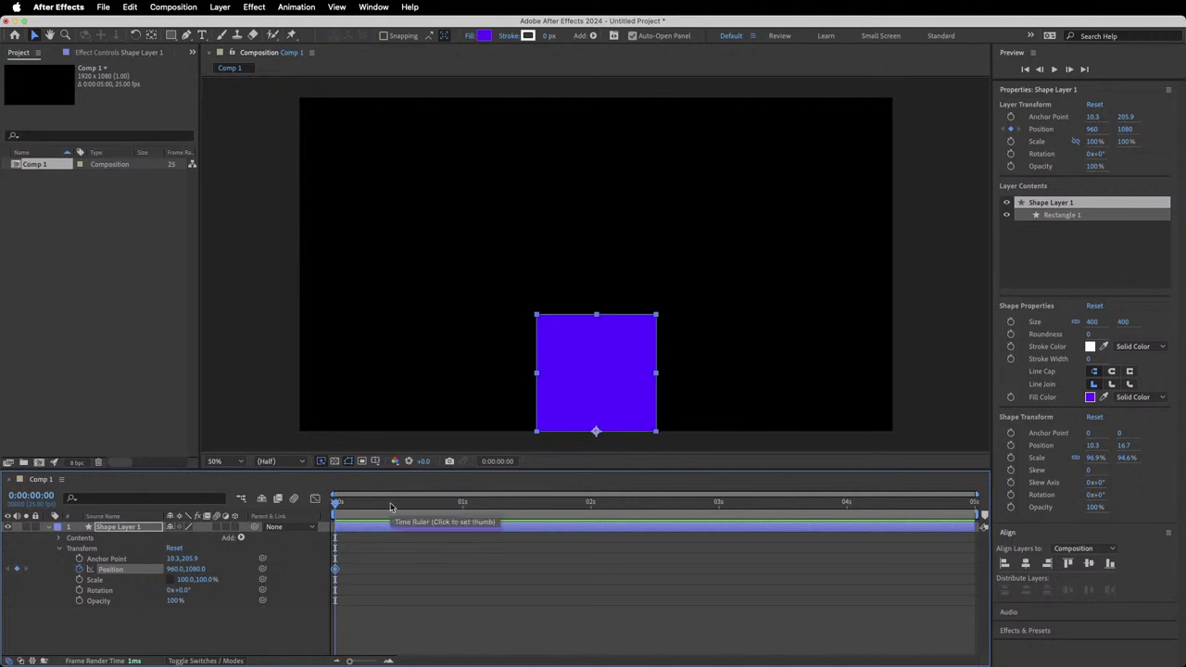
drag(391, 507, 464, 504)
drag(185, 569, 81, 569)
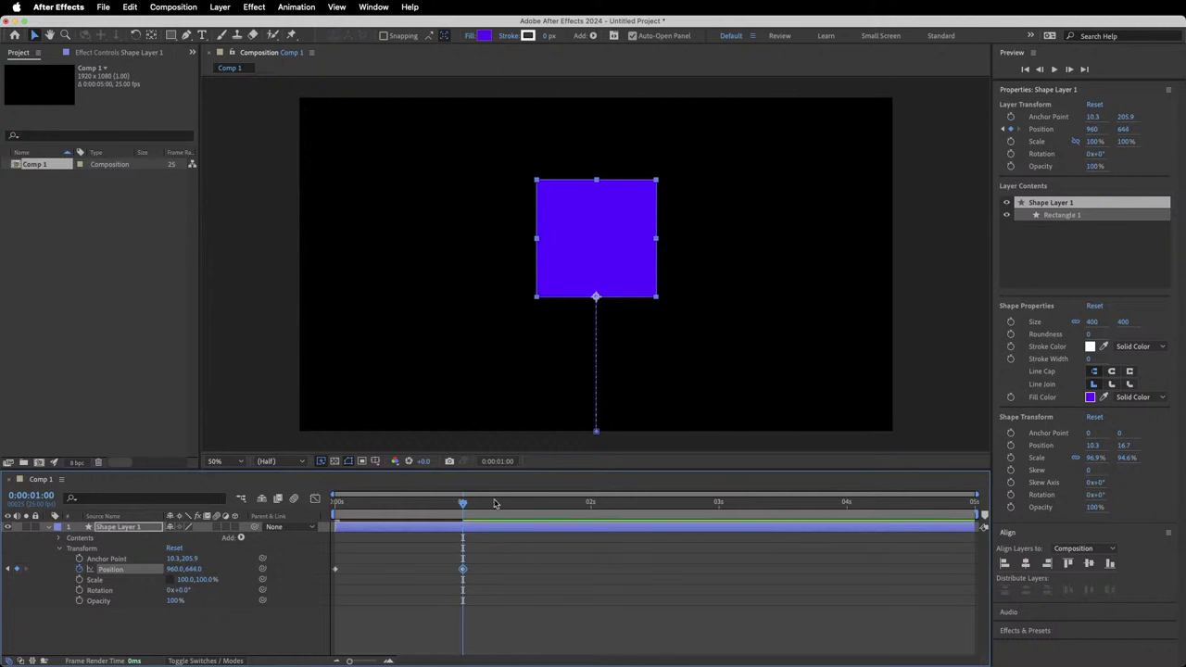
Add a Position keyframe at 2 seconds with the vertical position set to 1080.
click(591, 509)
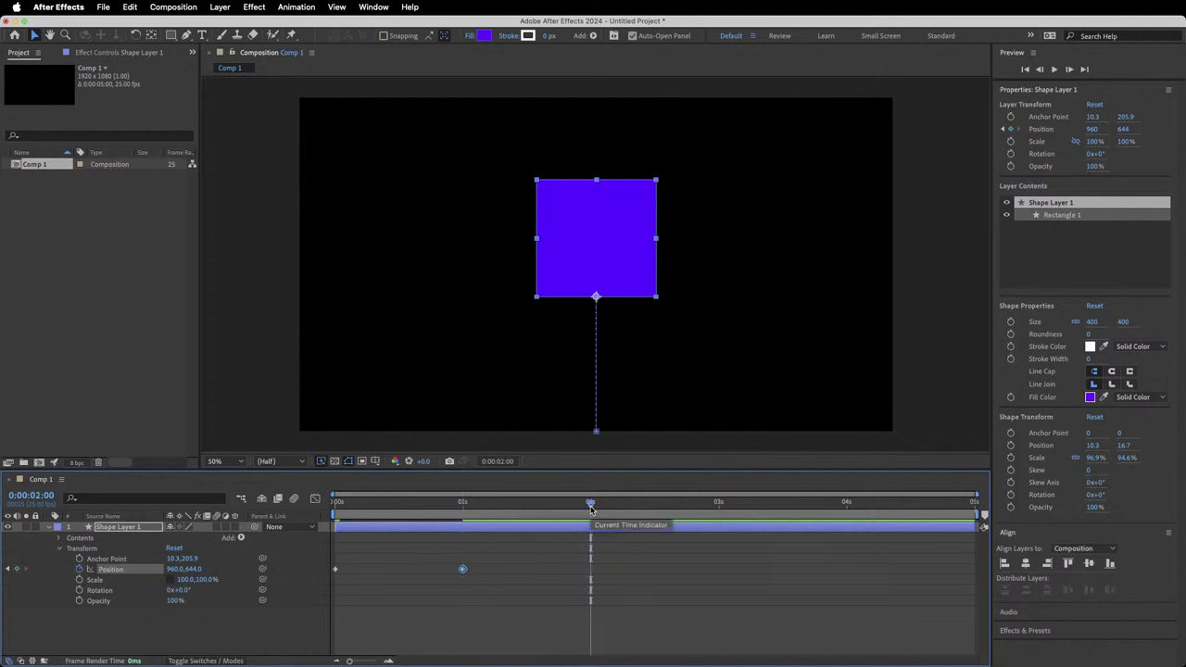
click(194, 569)
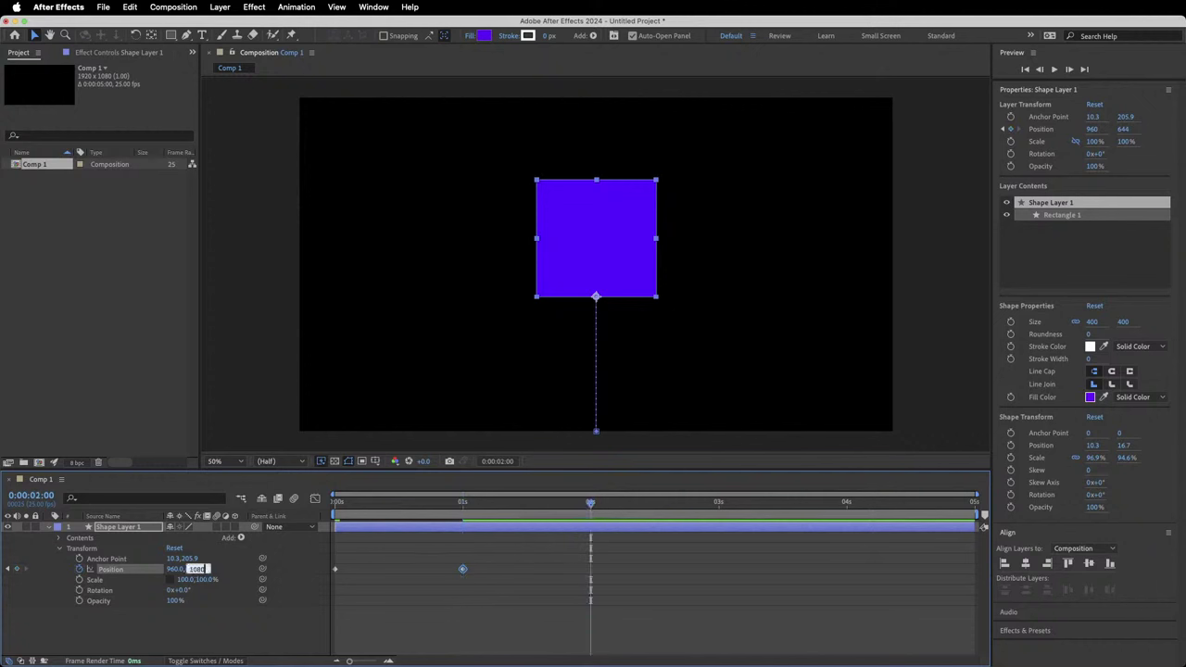
key(Return)
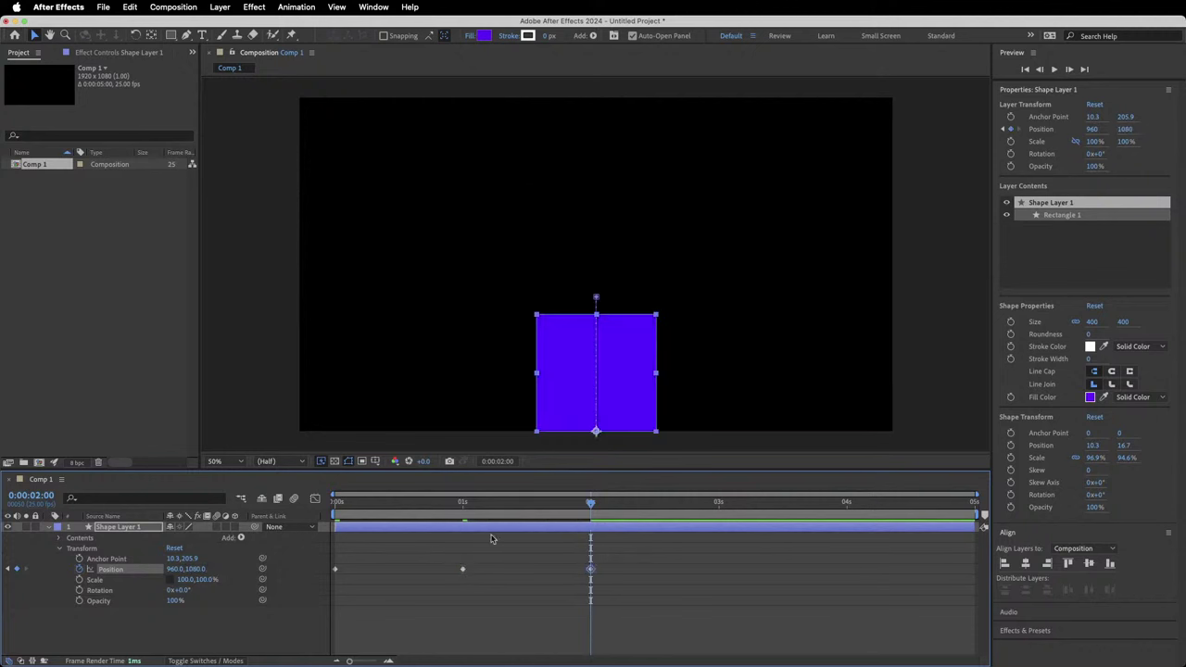
Add a Position keyframe at 3 seconds with the vertical position raised to 819 and another at 4 seconds with it set to 1080.
drag(593, 505, 719, 503)
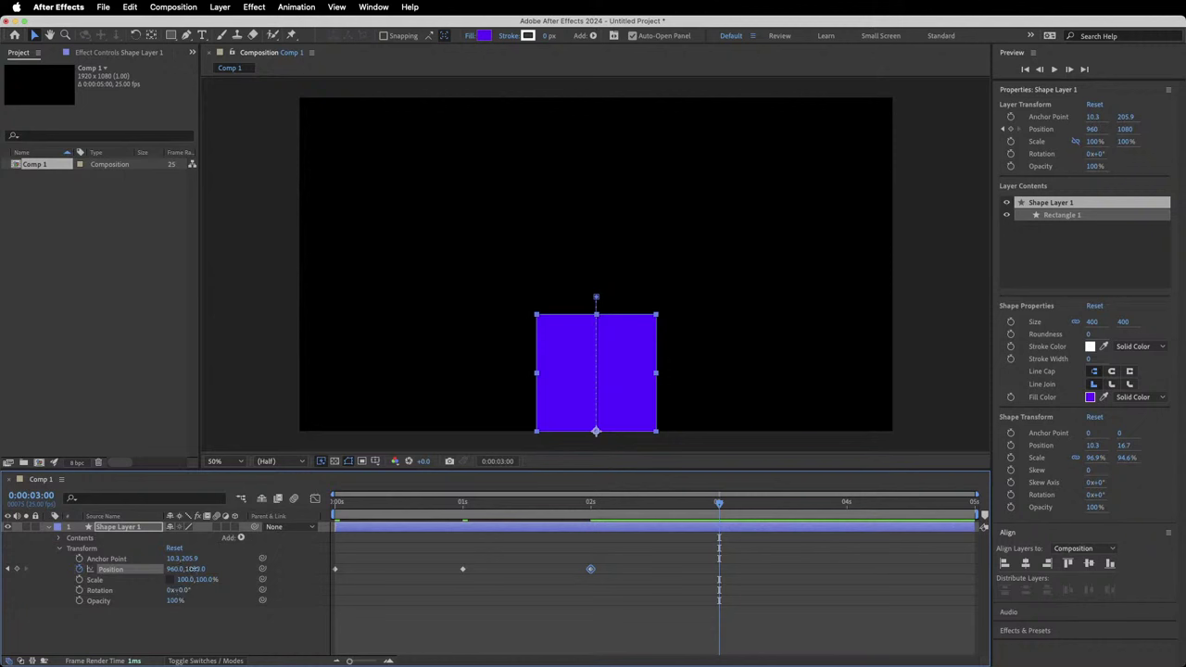
drag(191, 569, 133, 570)
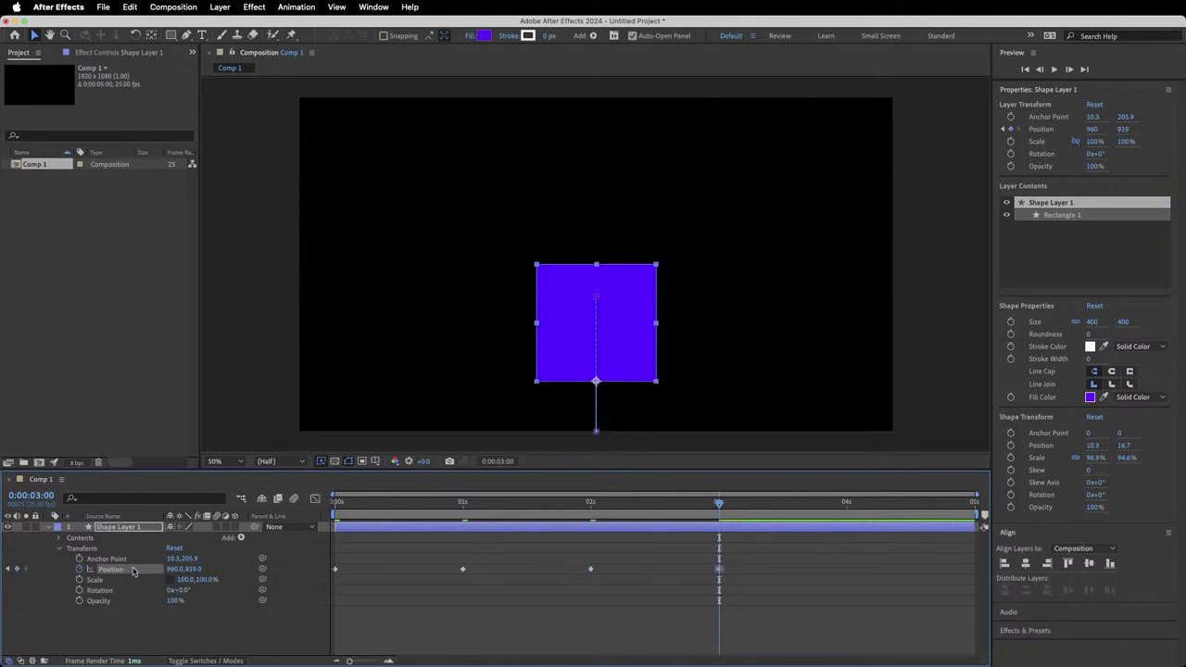
click(845, 503)
click(193, 569)
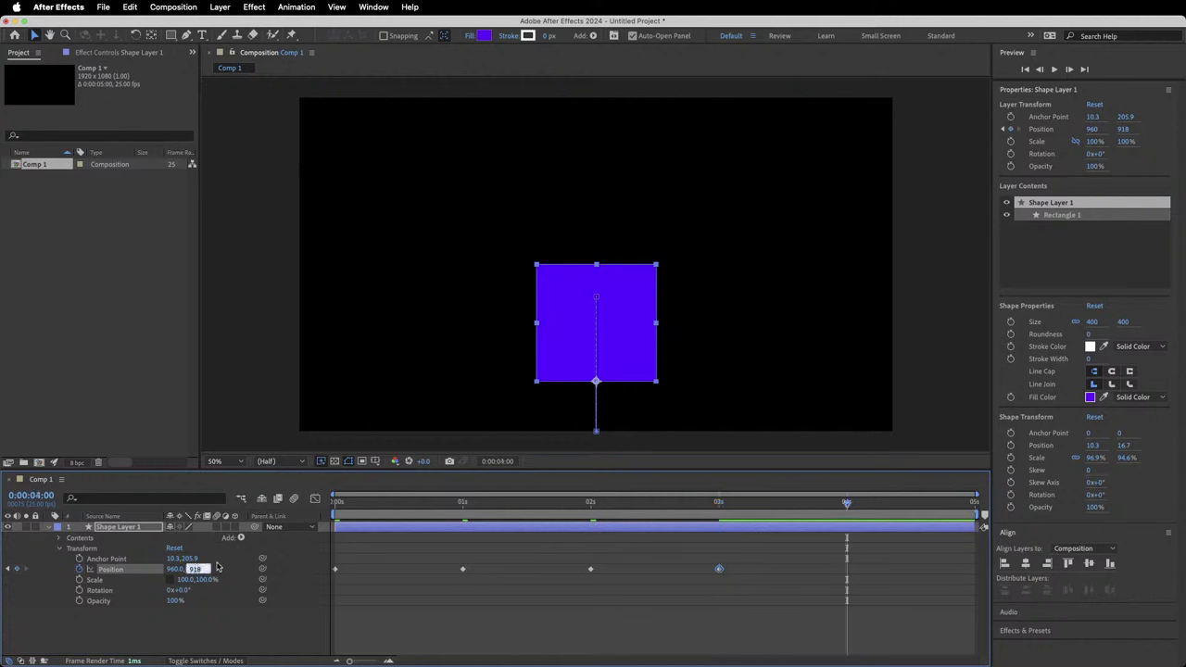
text(1080)
key(Return)
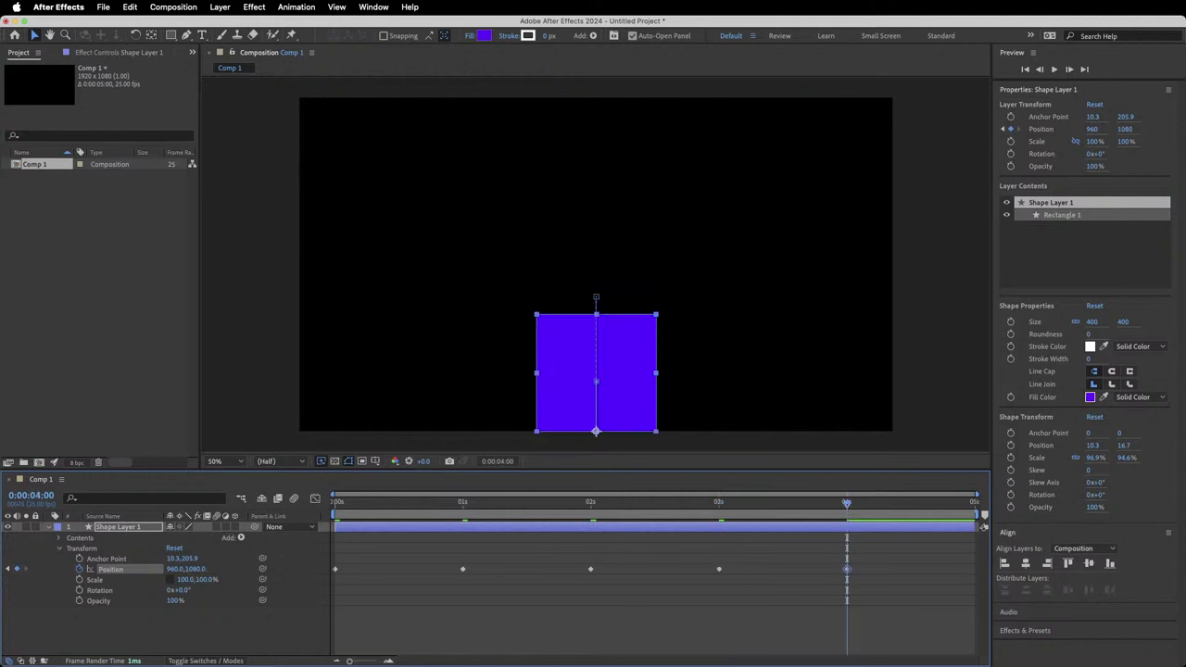
Play back the bounce from the first frame to check its motion.
drag(861, 506, 222, 547)
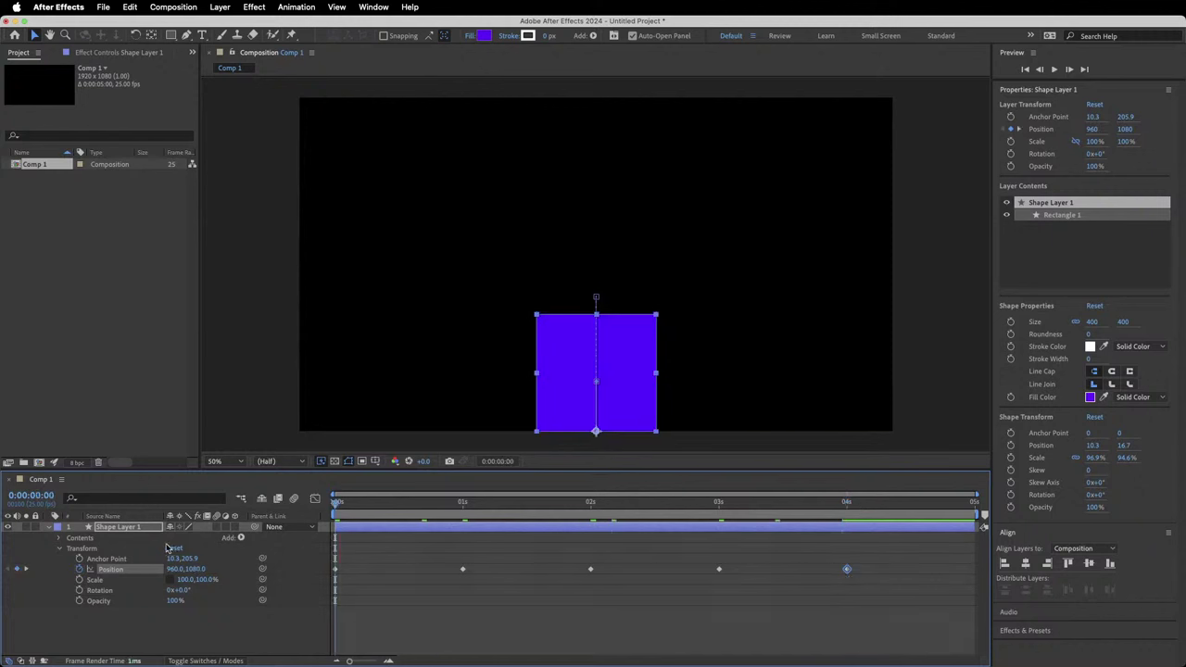
key(space)
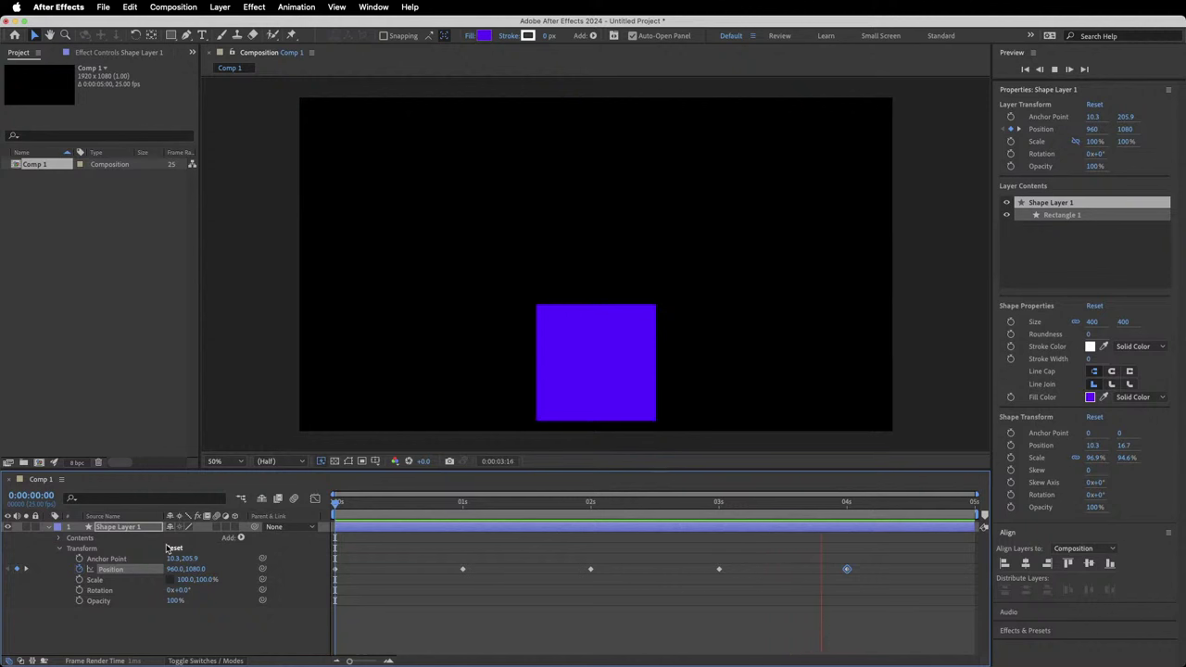
key(space)
Add a Position keyframe at 0:00:04:14 with the vertical position at 1031 and another at 0:00:04:24 with it at 1080.
click(918, 506)
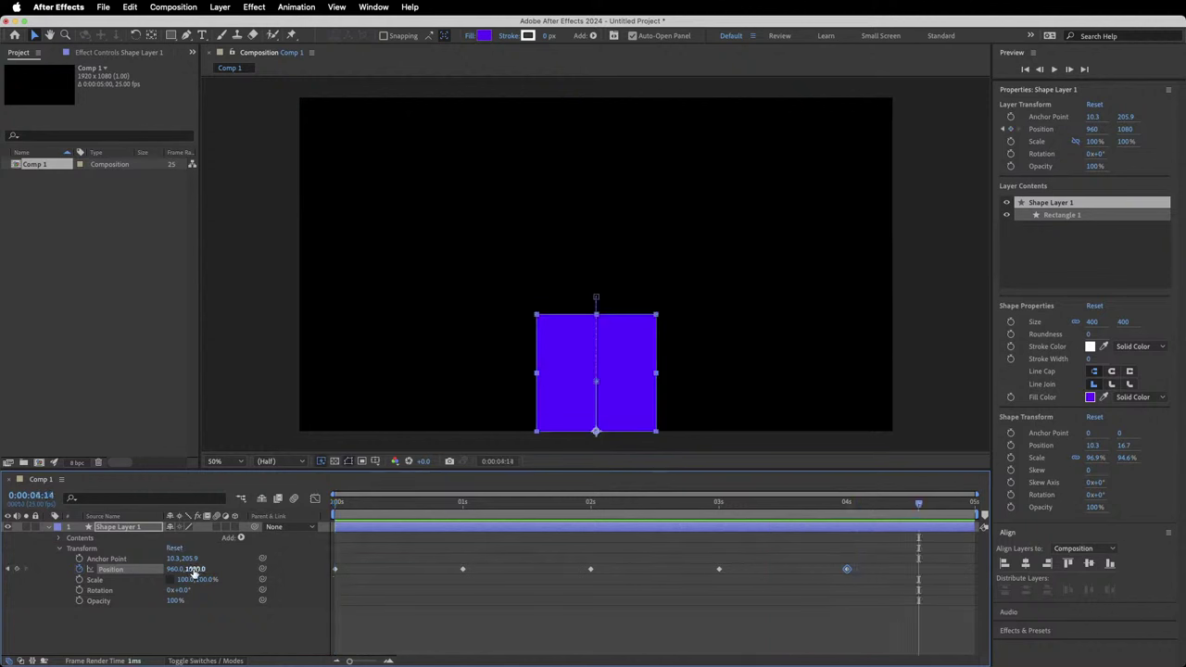
drag(195, 569, 155, 569)
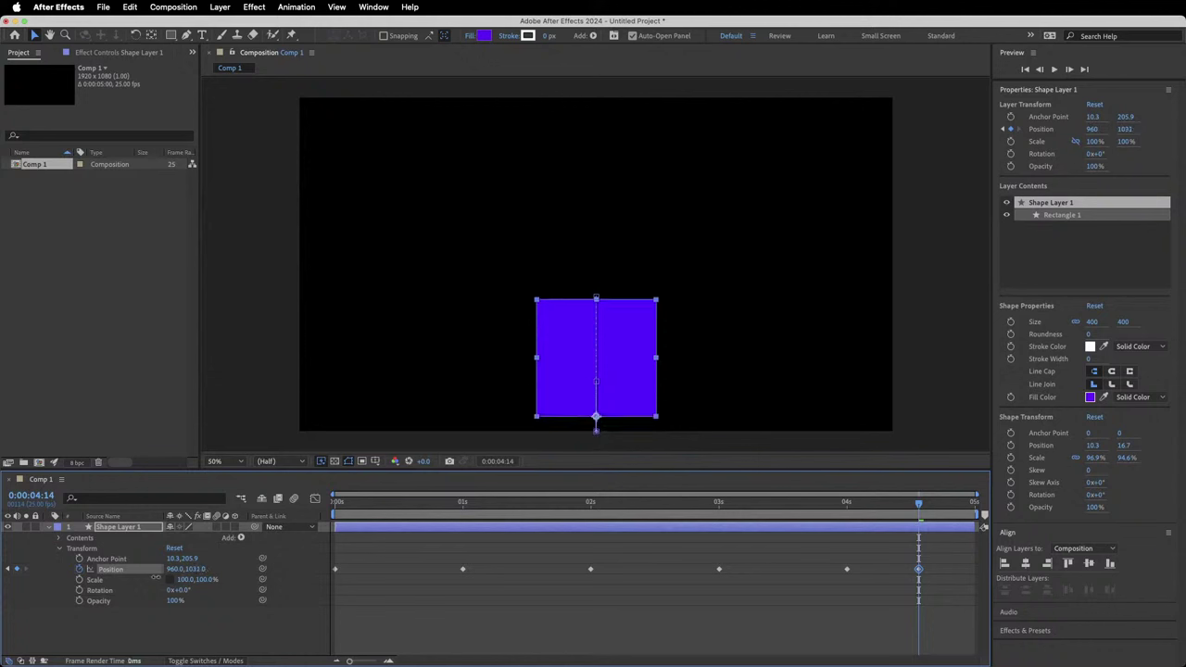
drag(918, 506, 970, 506)
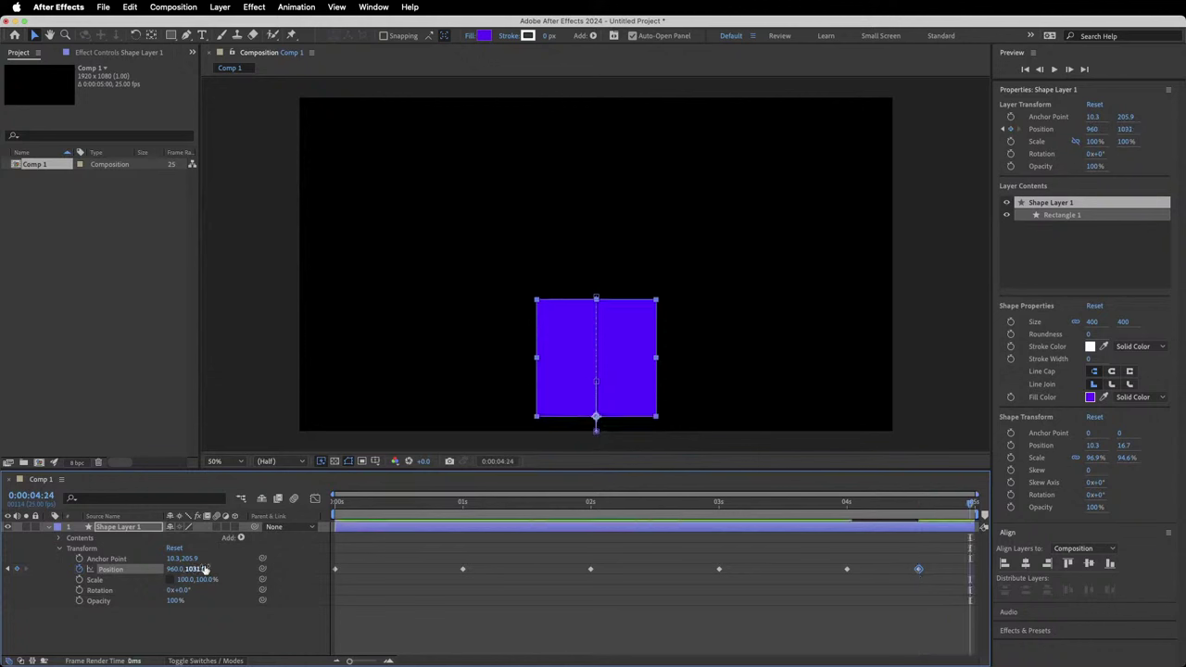
drag(191, 569, 190, 569)
click(195, 569)
text(10)
key(Return)
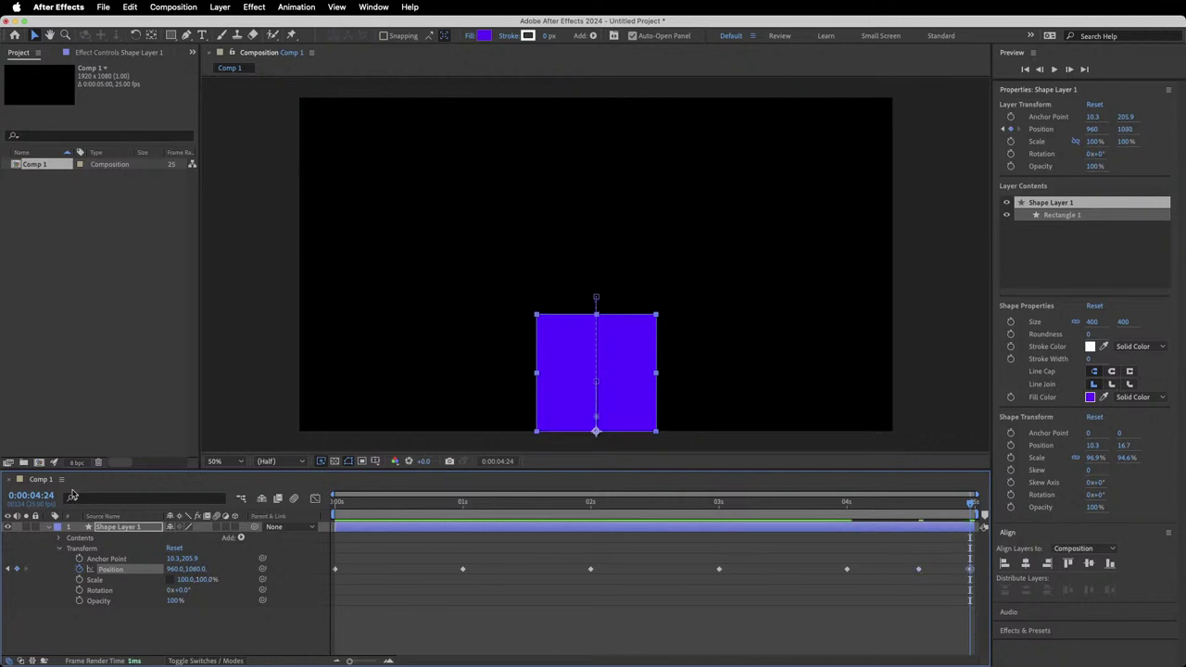
Pull all Position keyframes after the first into the first second with progressively shorter gaps, and preview the faster bounce.
drag(468, 504, 315, 503)
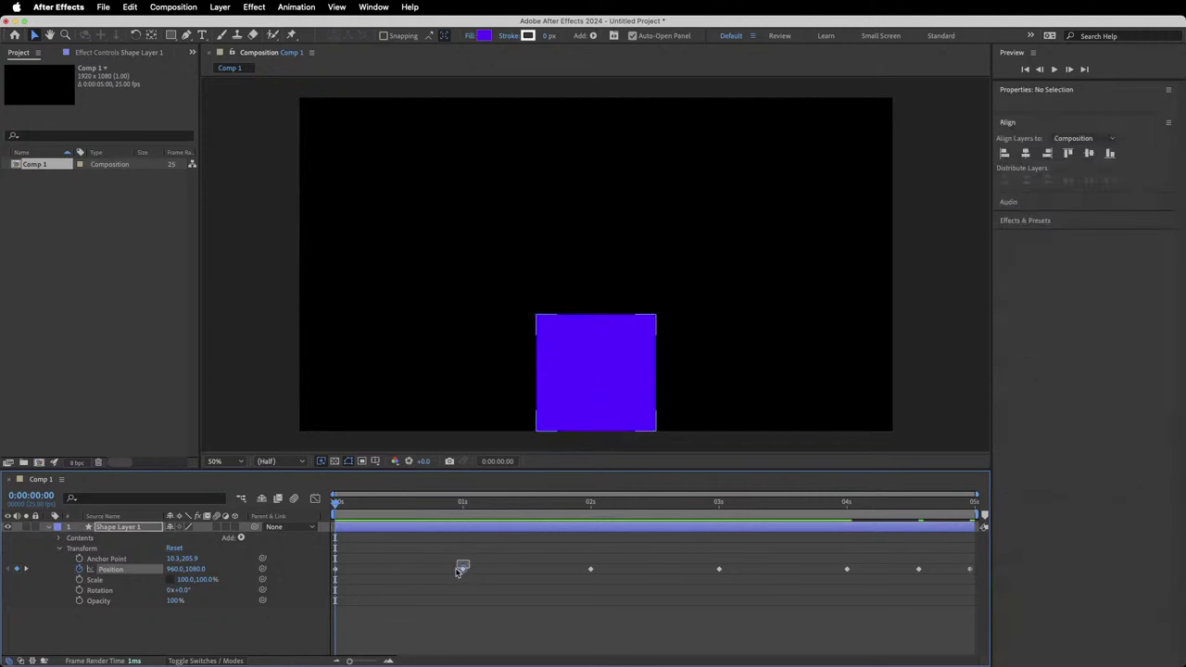
drag(462, 568, 375, 569)
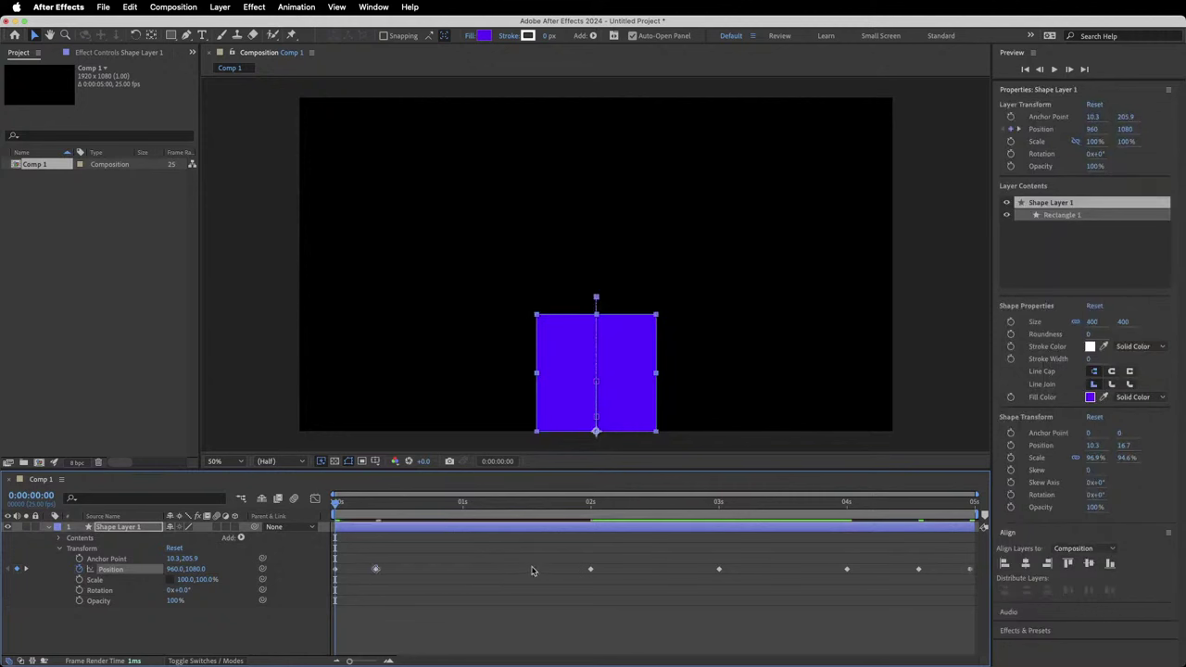
drag(589, 571, 402, 569)
drag(719, 569, 417, 569)
drag(847, 570, 427, 569)
drag(918, 569, 439, 580)
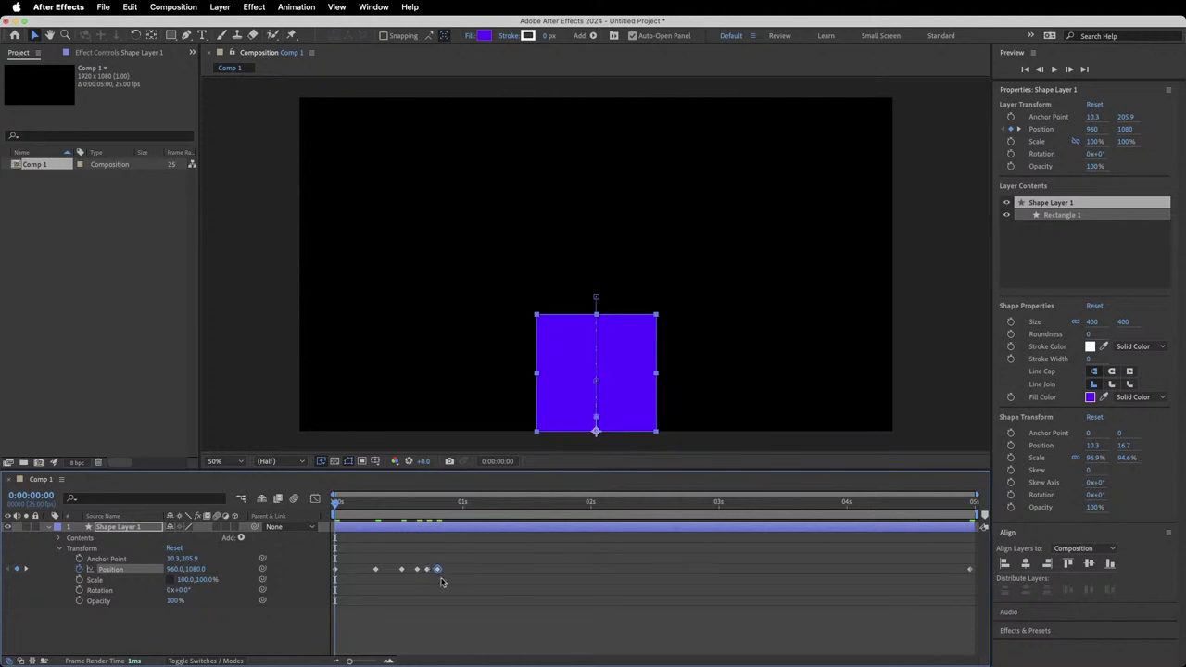
drag(970, 569, 385, 569)
key(space)
key(space)
Spread the Position keyframes apart so the first peak falls at about frame 10 and the last keyframe at about 0:00:01:07, and preview.
drag(497, 558, 411, 575)
drag(412, 569, 500, 569)
click(483, 560)
click(500, 567)
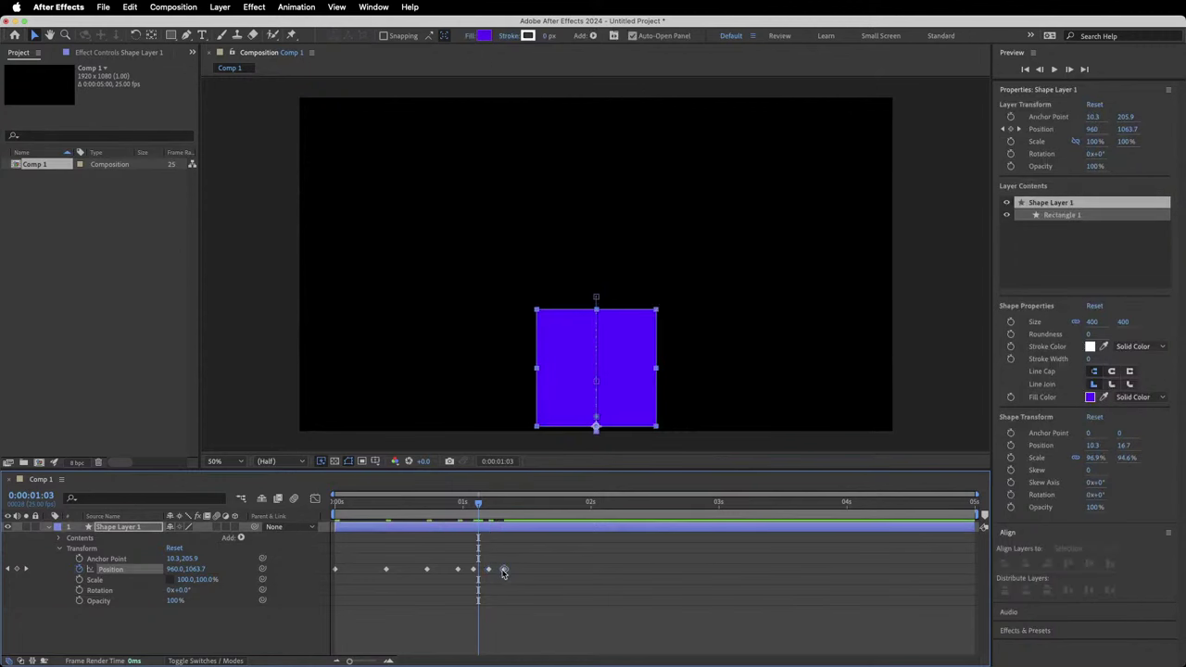
key(space)
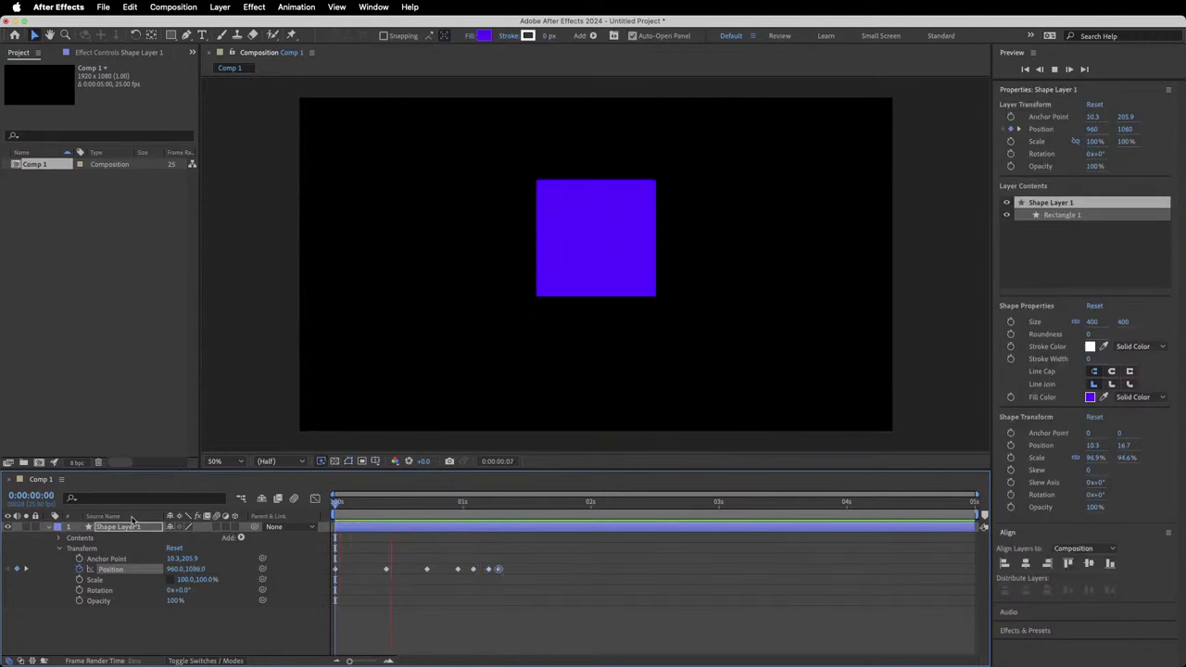
key(space)
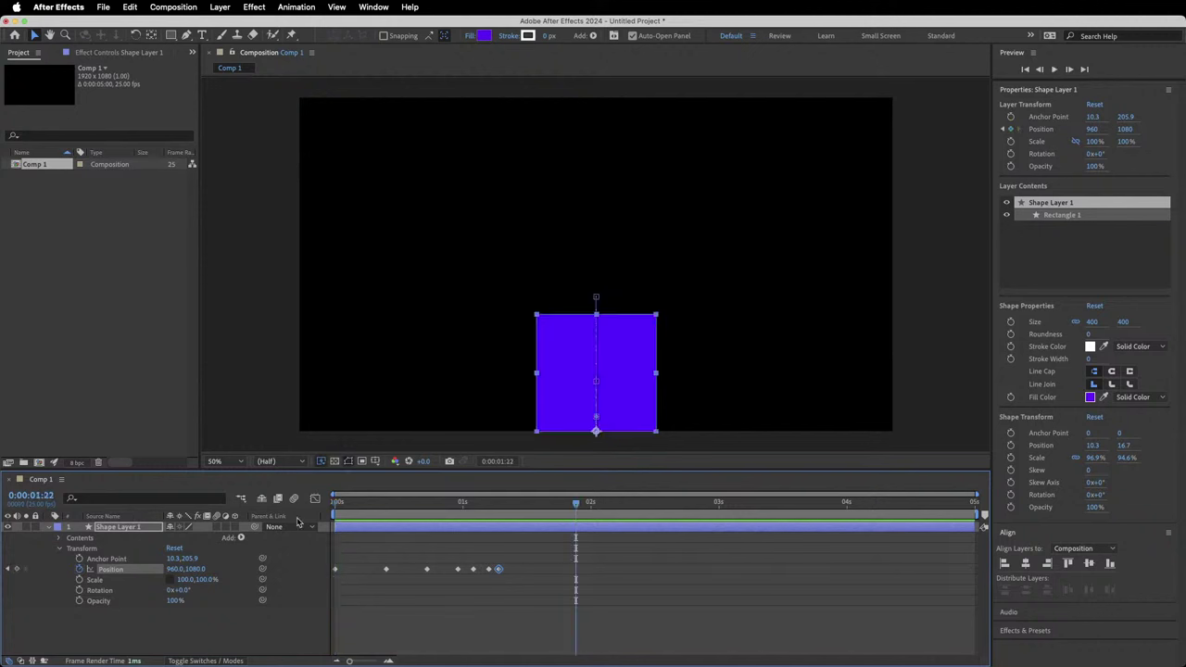
Move the Position keyframes earlier and closer together, with the first peak at about frame 6 and the last keyframe at about frame 22.
drag(509, 558, 366, 571)
key(Home)
key(space)
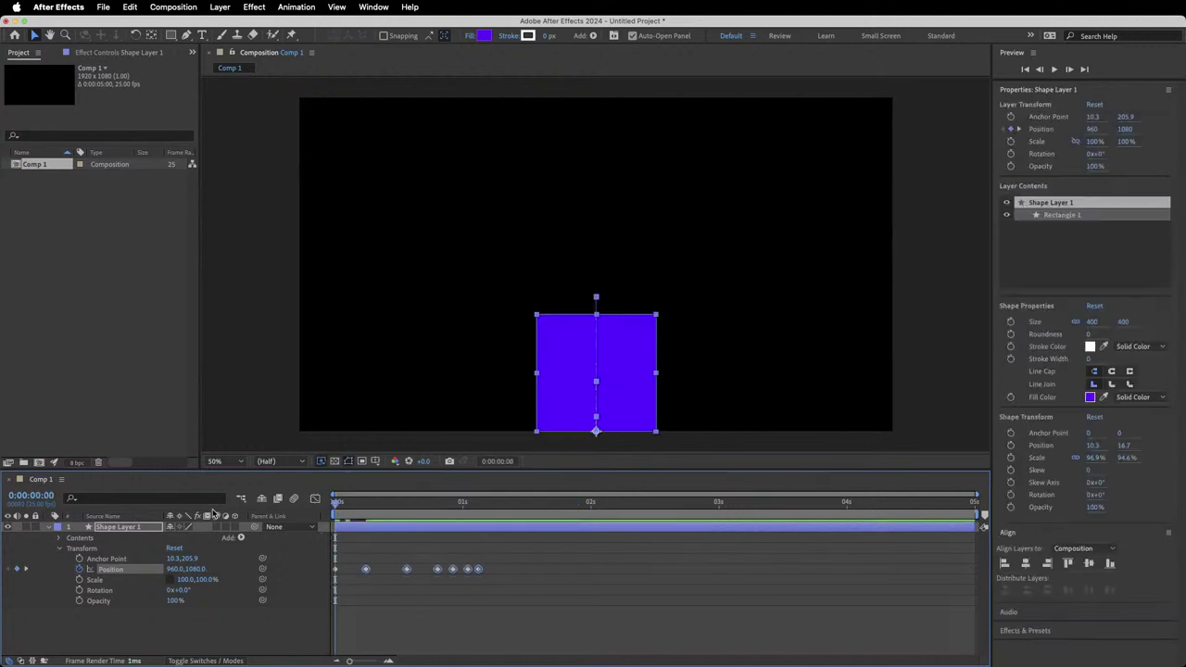
key(space)
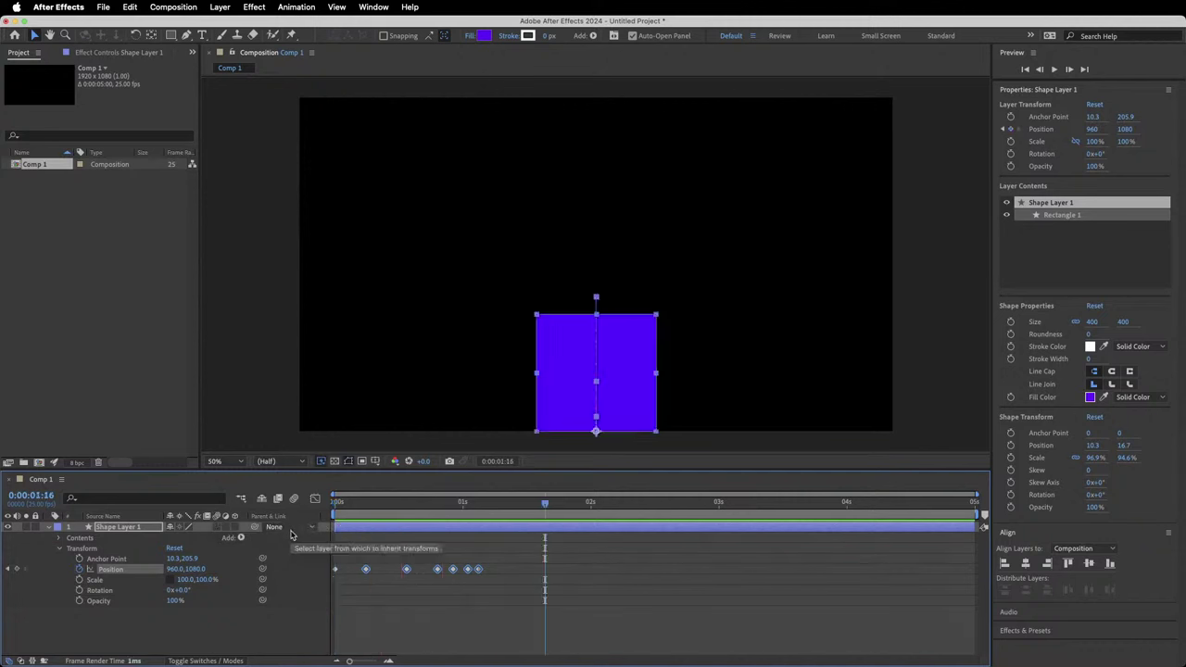
click(379, 557)
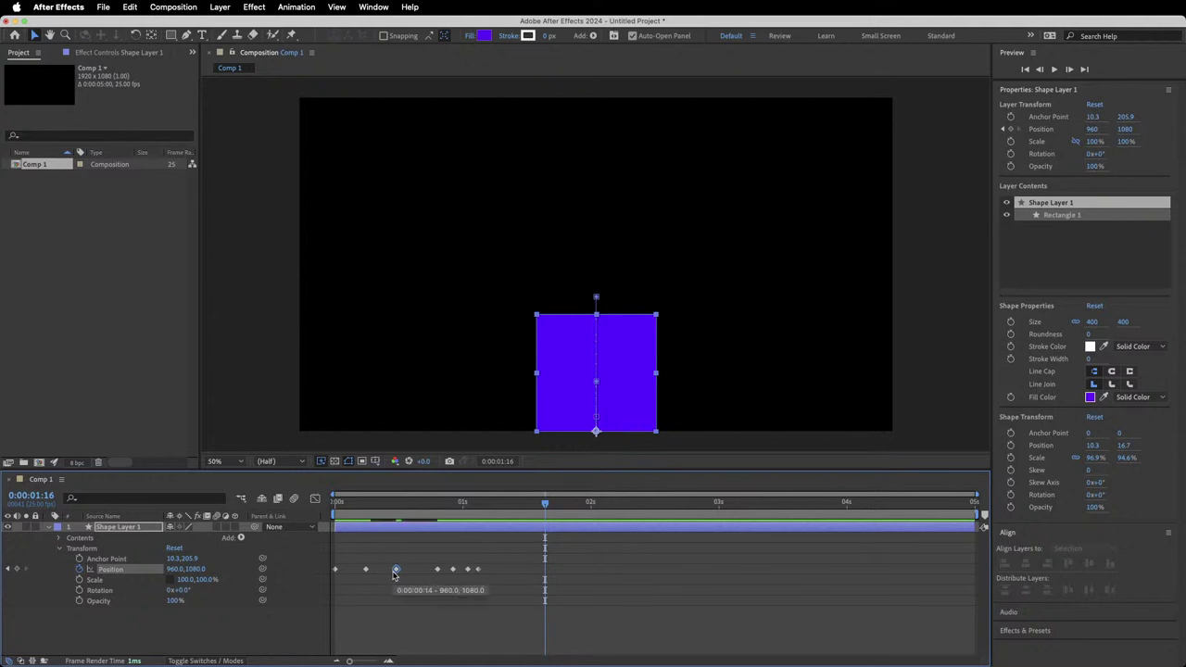
mouse_move(400, 571)
mouse_down()
mouse_move(483, 574)
mouse_move(407, 576)
mouse_up()
click(413, 556)
click(417, 555)
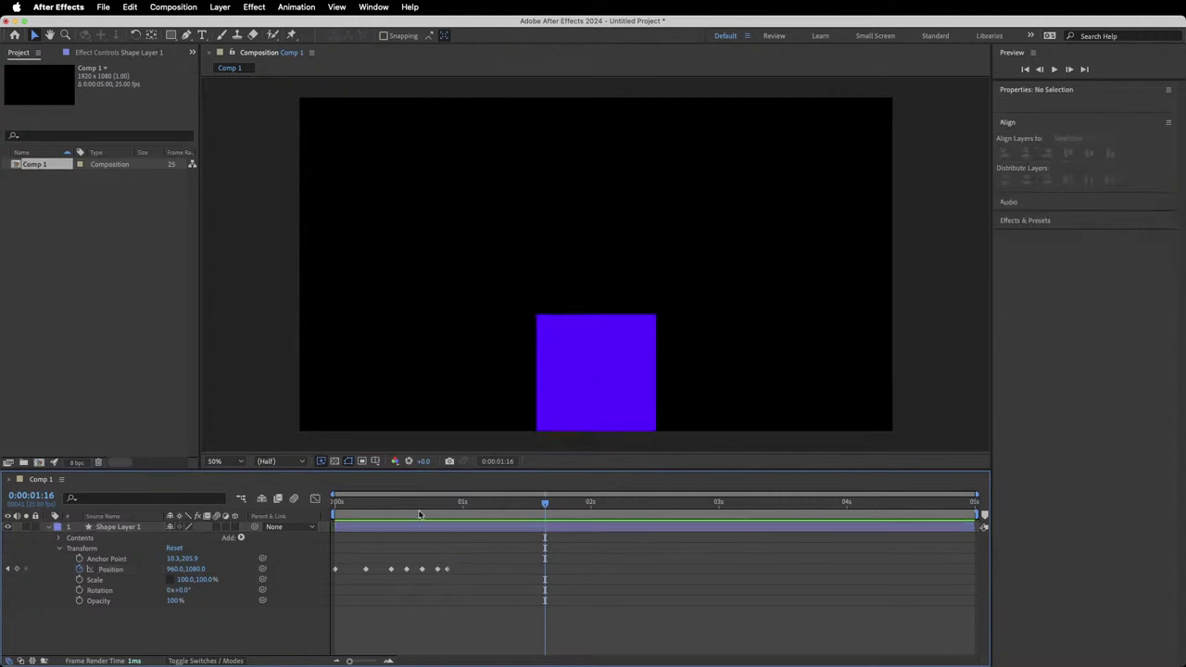
Play back the tightened bounce several times from the first frame to judge its timing.
click(417, 503)
key(space)
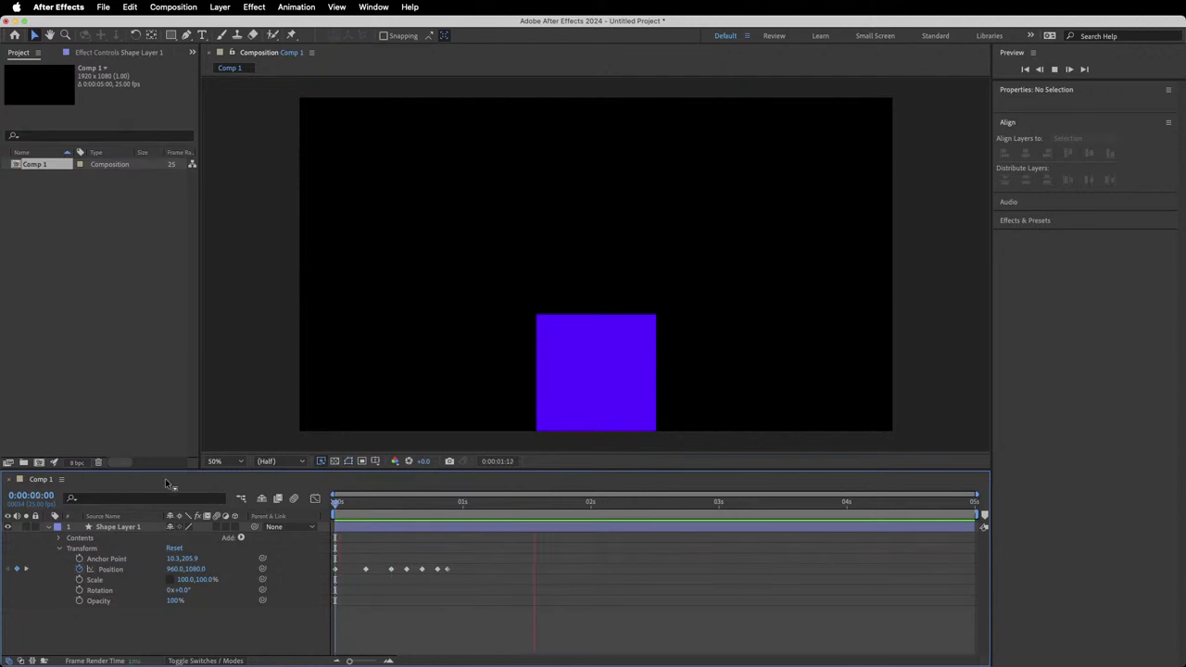
key(space)
key(space)
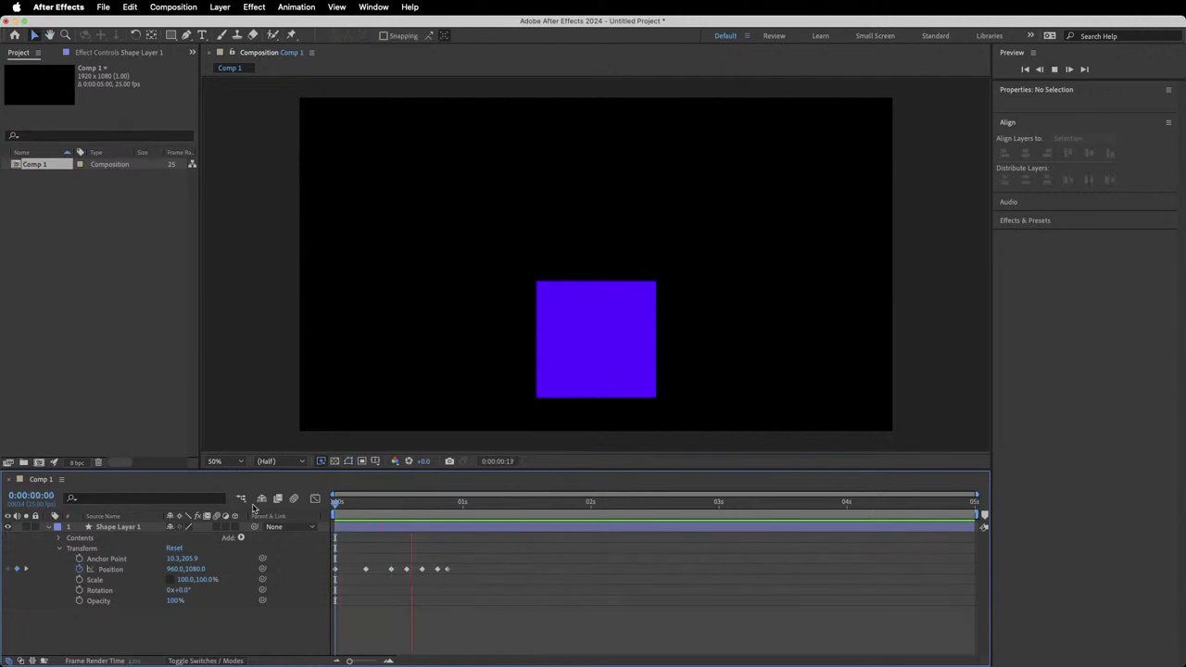
key(space)
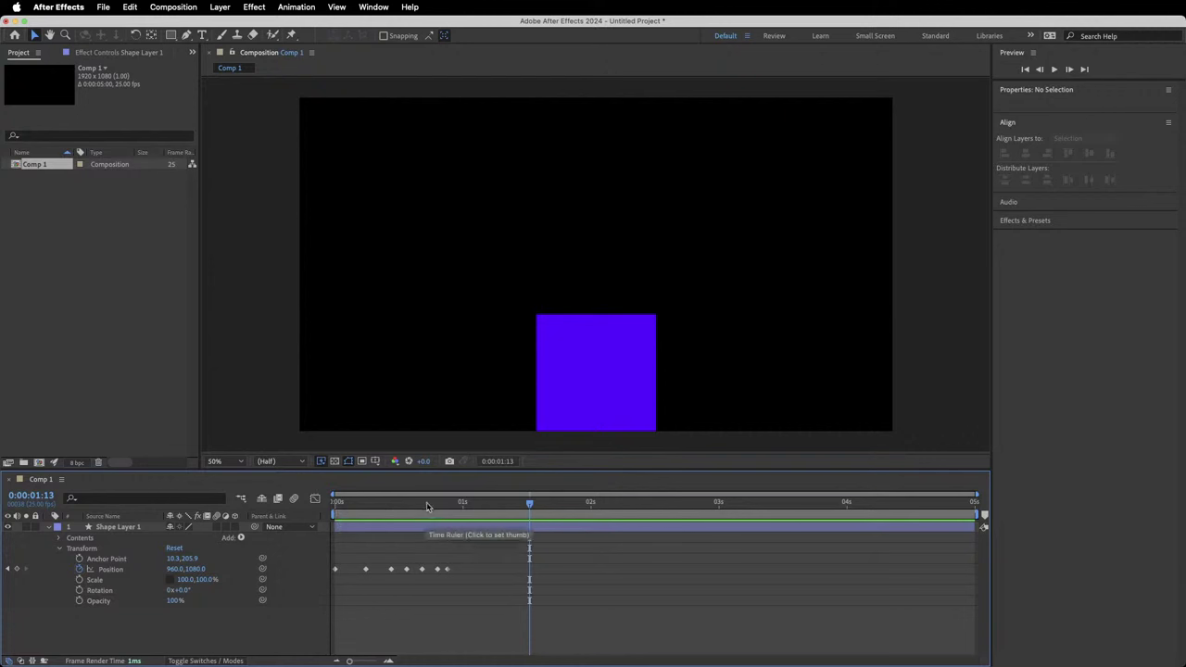
click(335, 511)
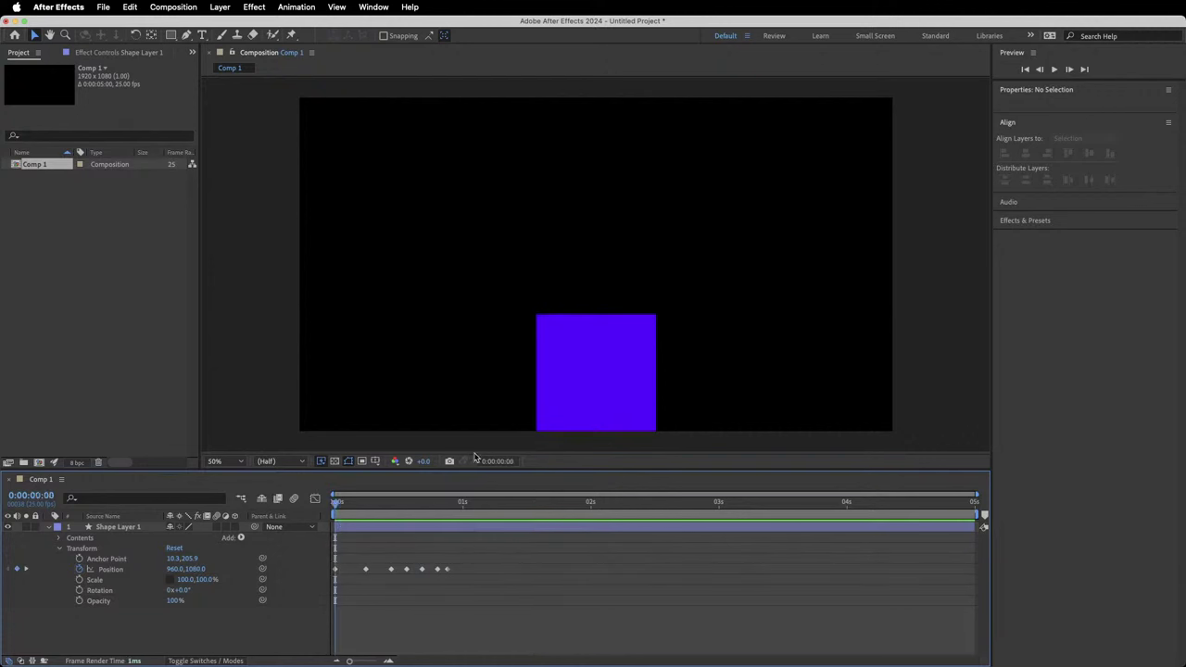
drag(469, 554, 337, 571)
key(space)
key(space)
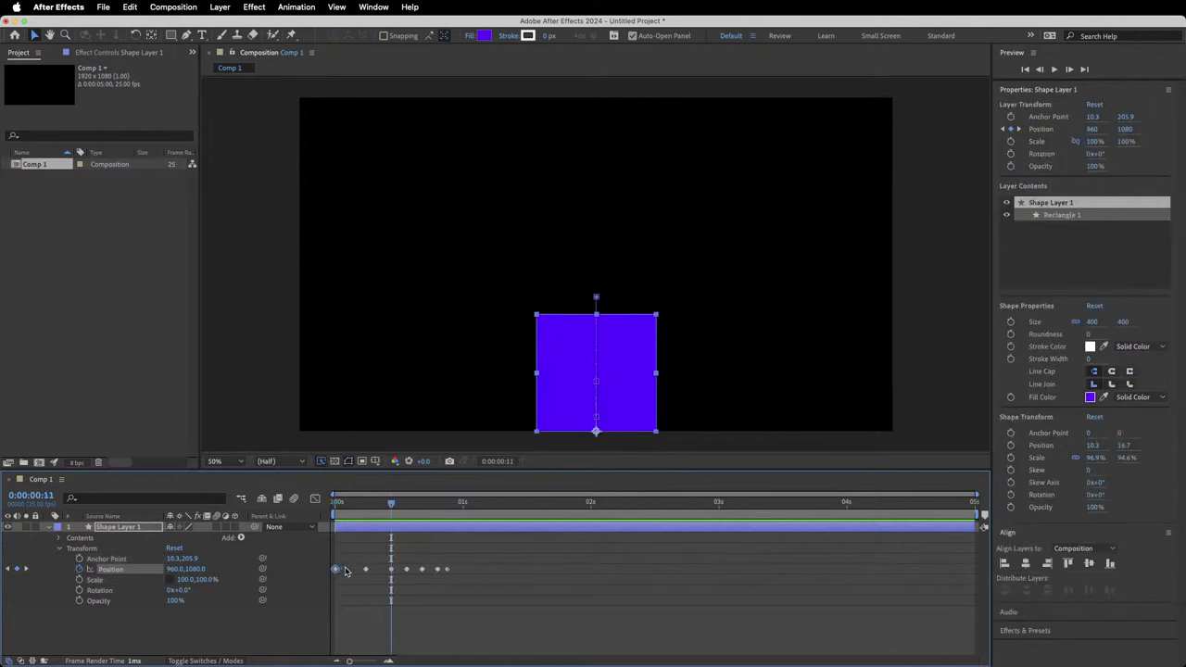
Shift all Position keyframes about 10 frames later and add a Position keyframe at the first frame.
drag(491, 563, 432, 539)
click(431, 538)
drag(391, 502, 313, 521)
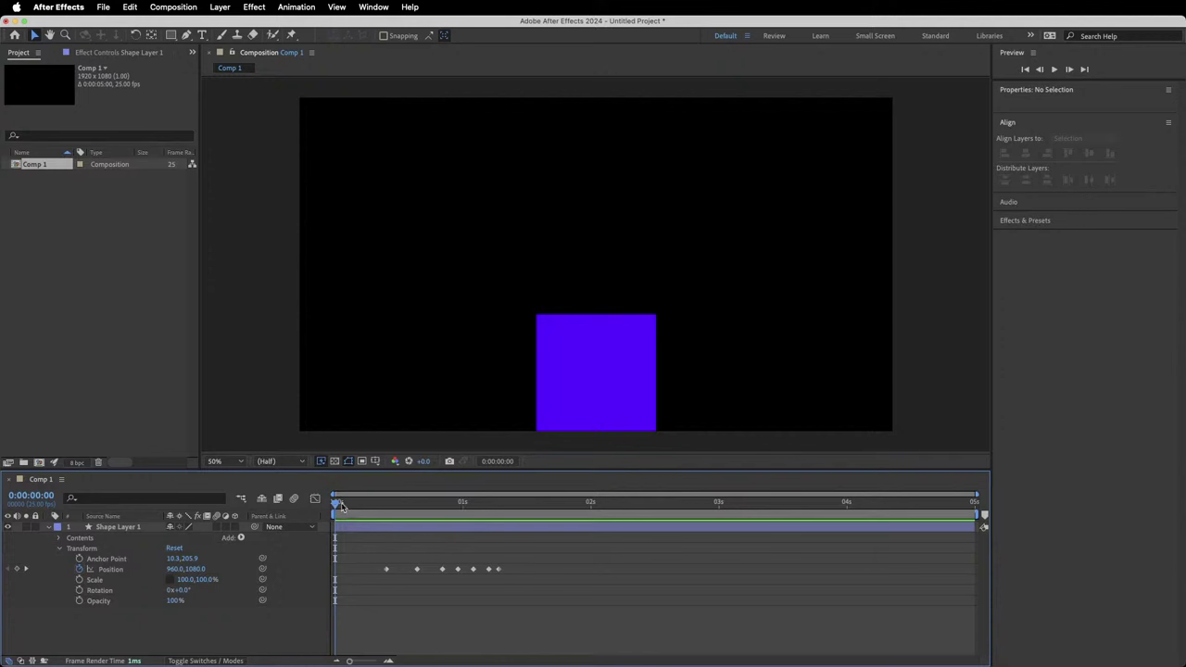
click(352, 526)
click(18, 571)
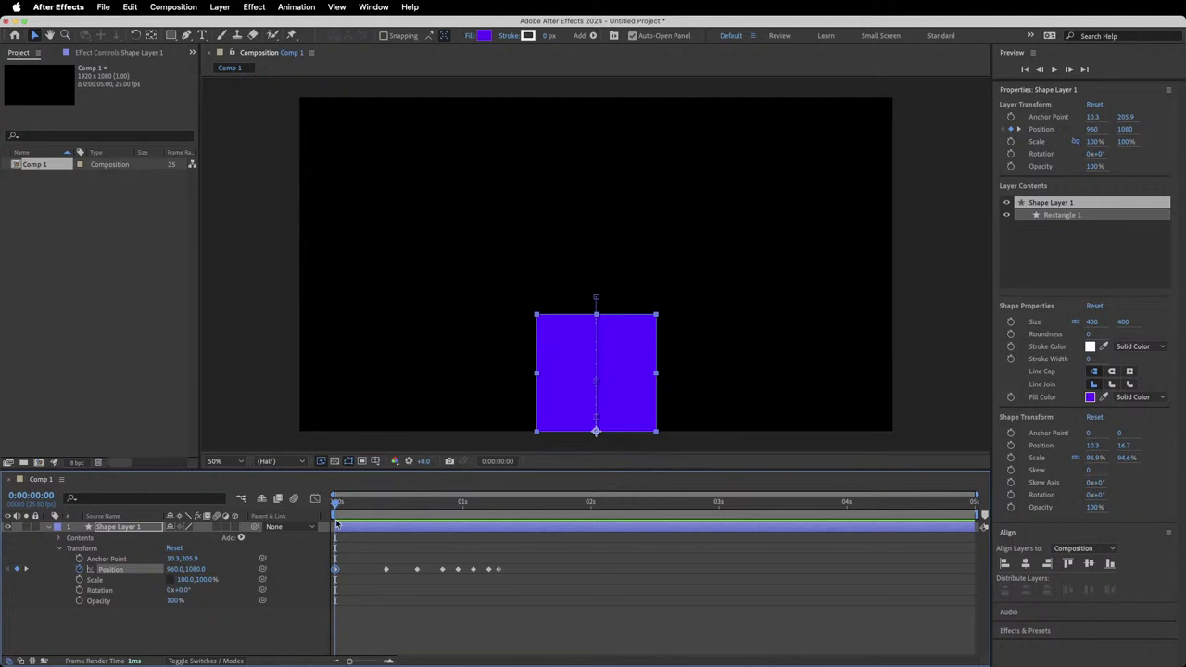
drag(354, 503, 370, 502)
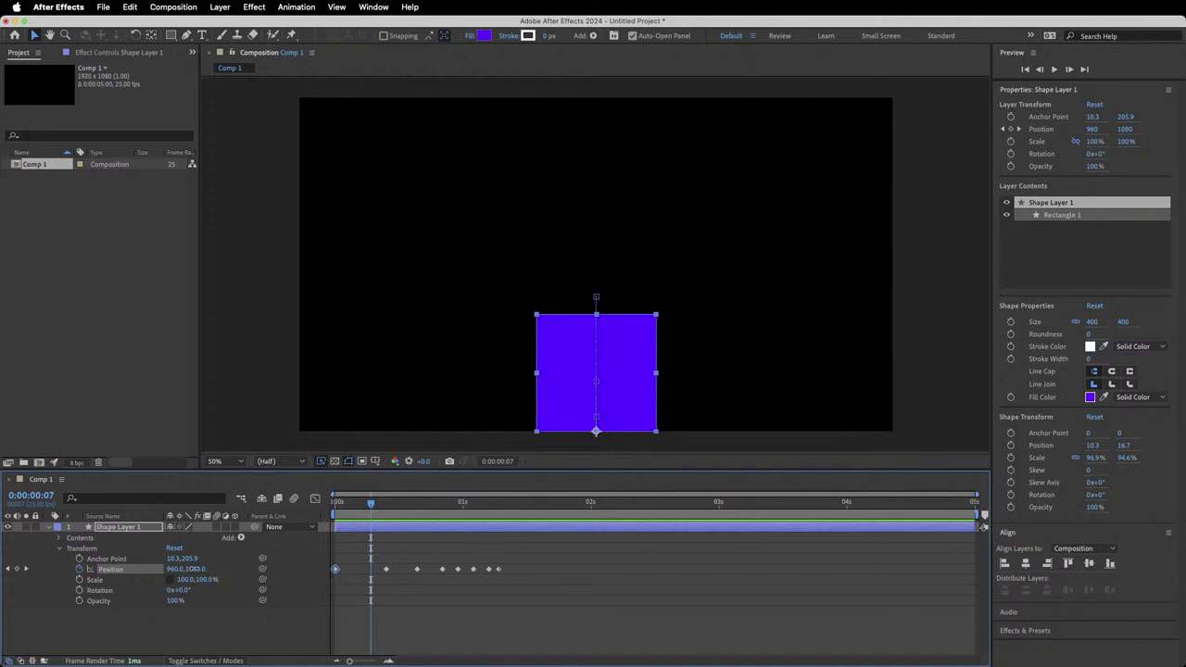
drag(193, 569, 189, 569)
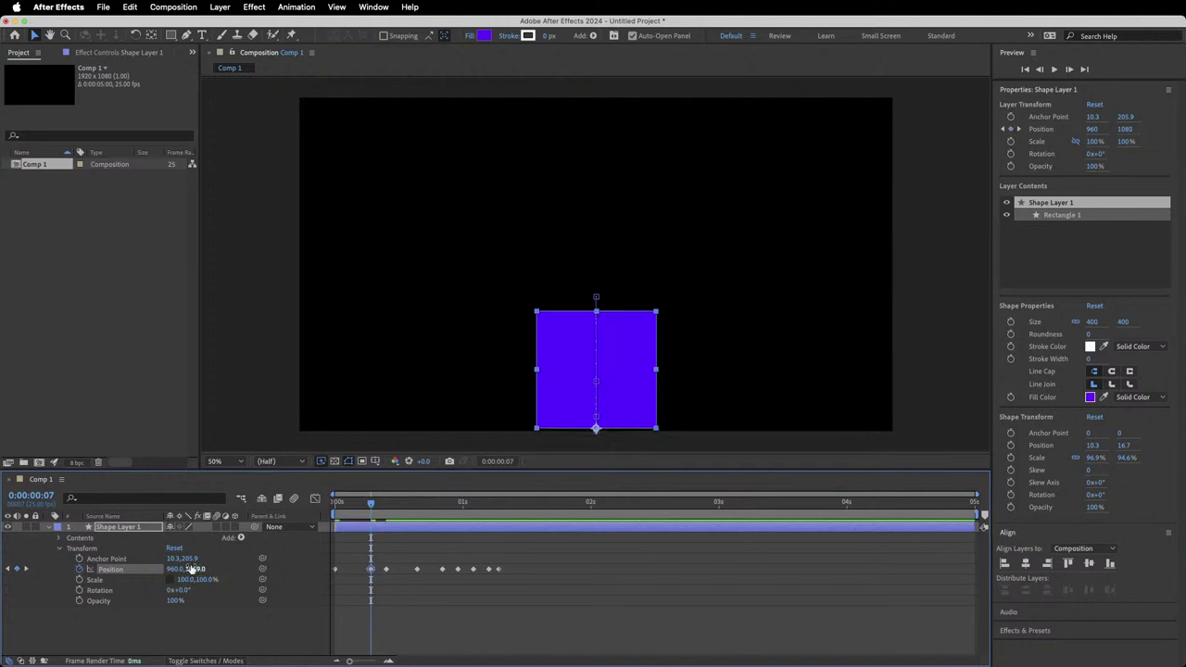
key(super+z)
Preview the delayed bounce from the first frame.
drag(369, 506, 335, 506)
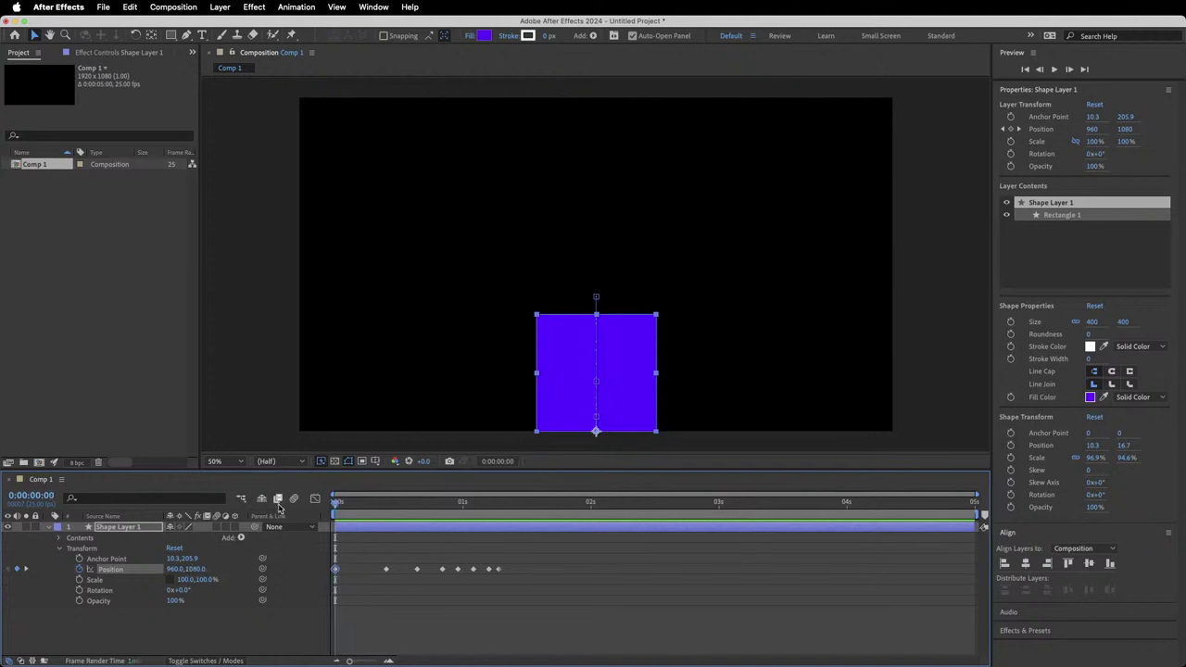
key(space)
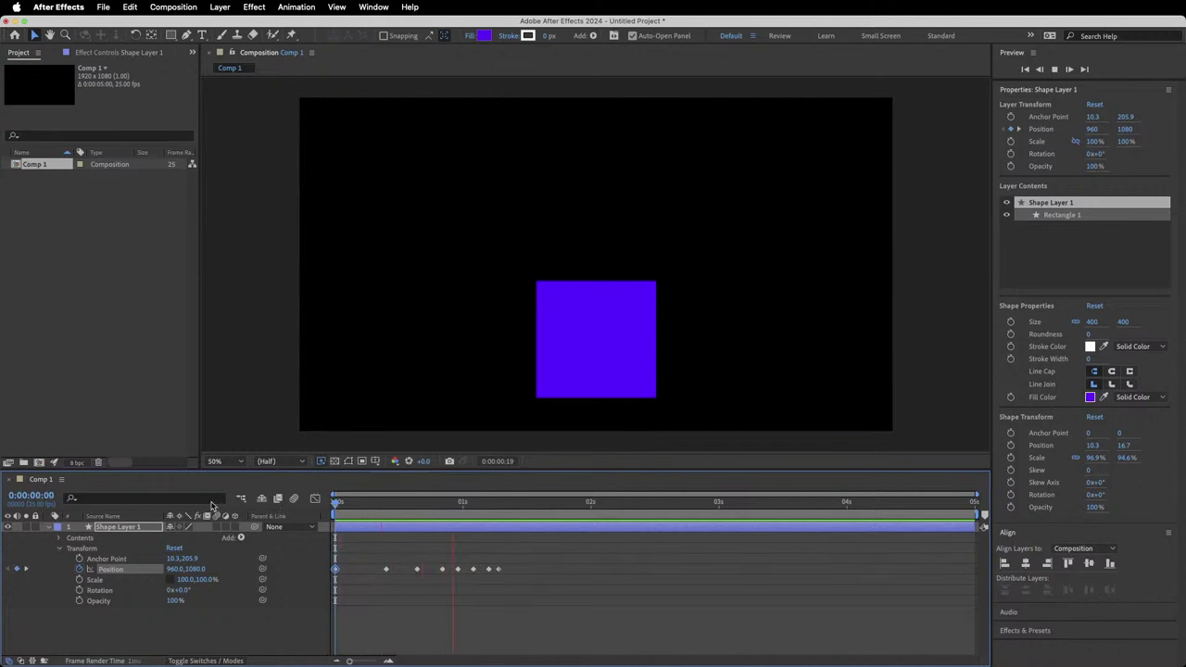
key(space)
Widen the gaps between the bounce's Position keyframes so the last one falls at about 0:00:01:12, and preview the new timing.
mouse_move(431, 586)
mouse_down()
mouse_move(513, 559)
mouse_move(412, 584)
mouse_move(422, 569)
mouse_up()
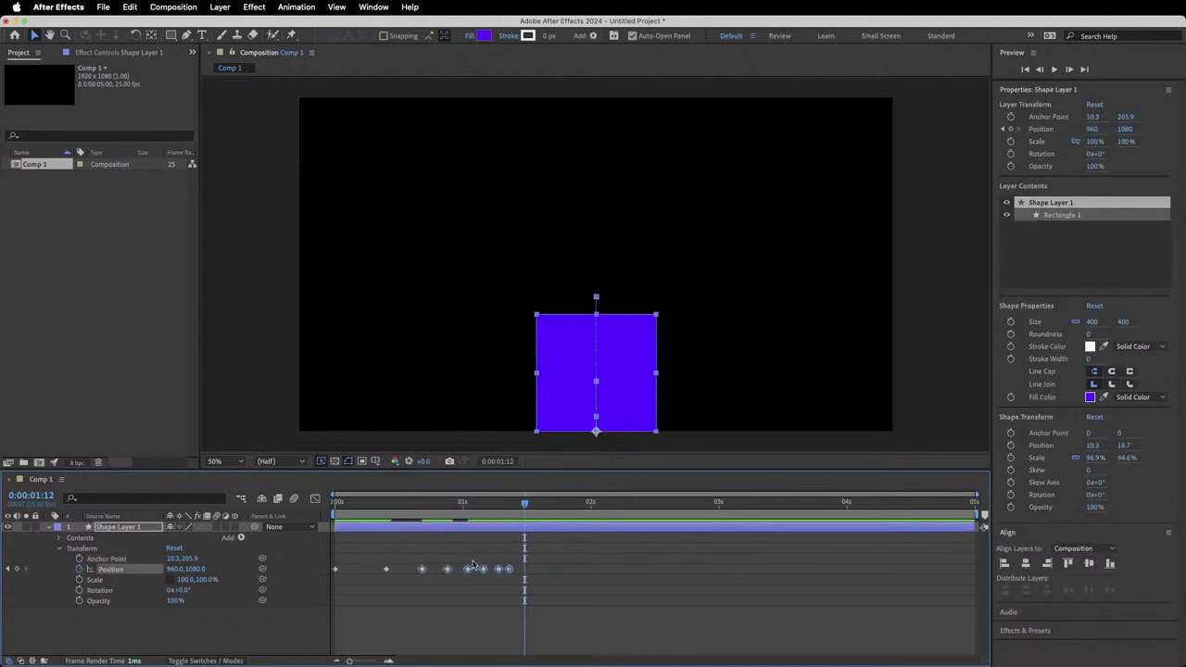
click(442, 580)
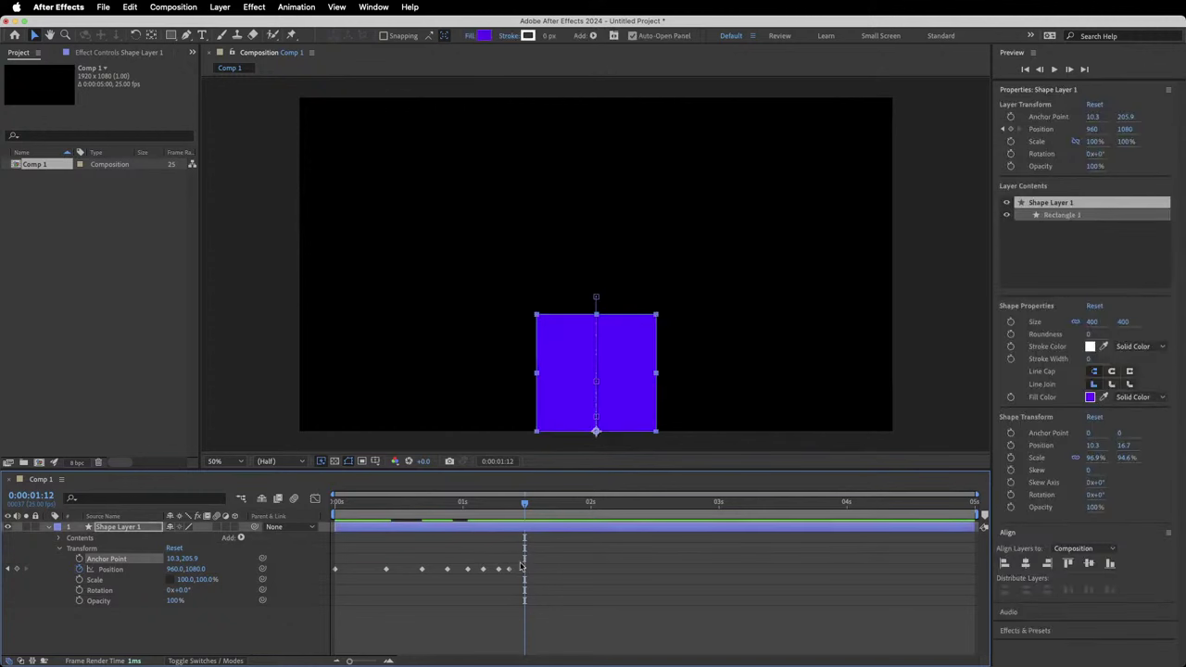
drag(547, 559, 445, 587)
drag(558, 561, 513, 569)
click(486, 574)
key(space)
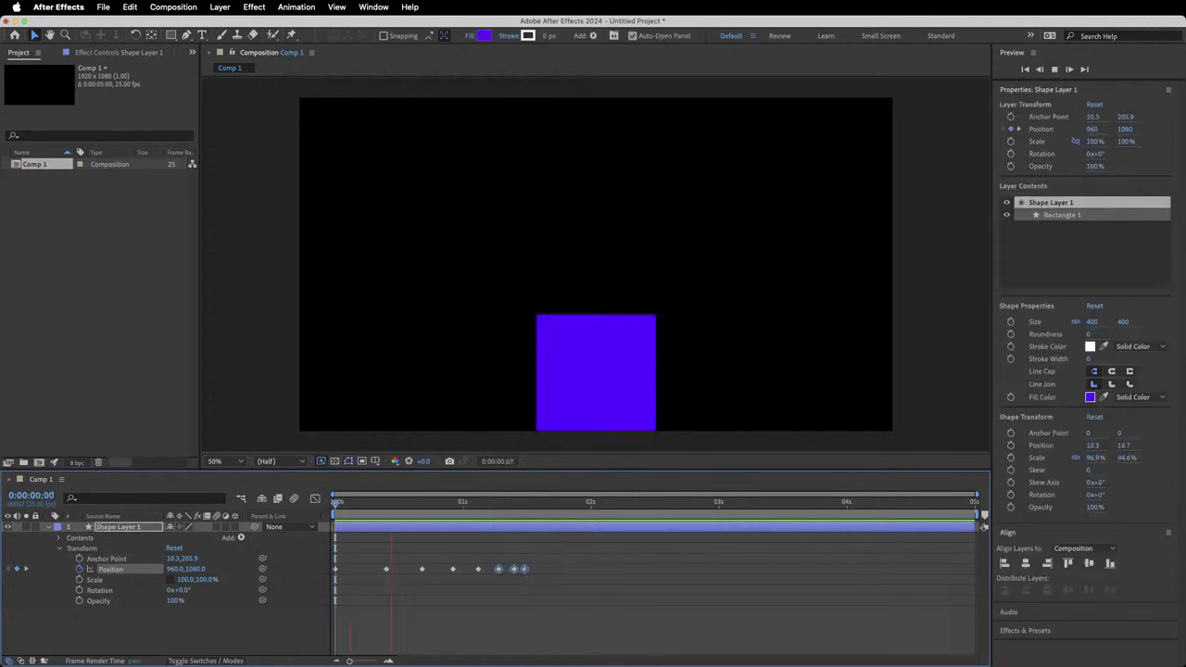
key(space)
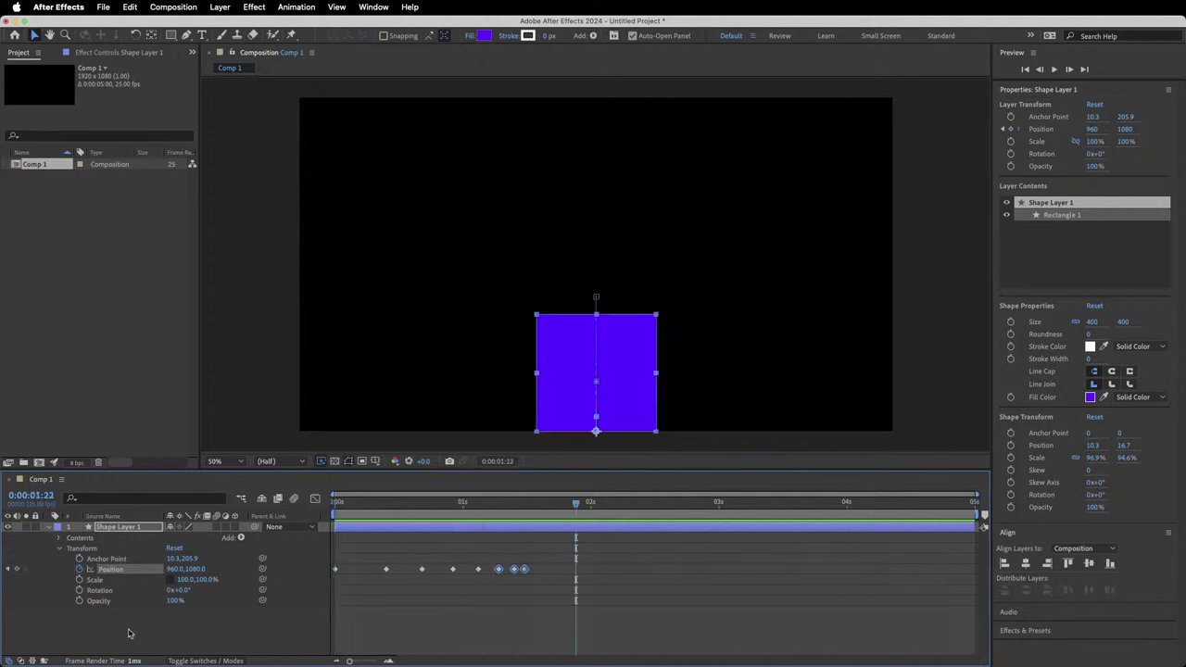
Start keyframing the square's Scale with a keyframe at the first frame.
drag(361, 508, 312, 510)
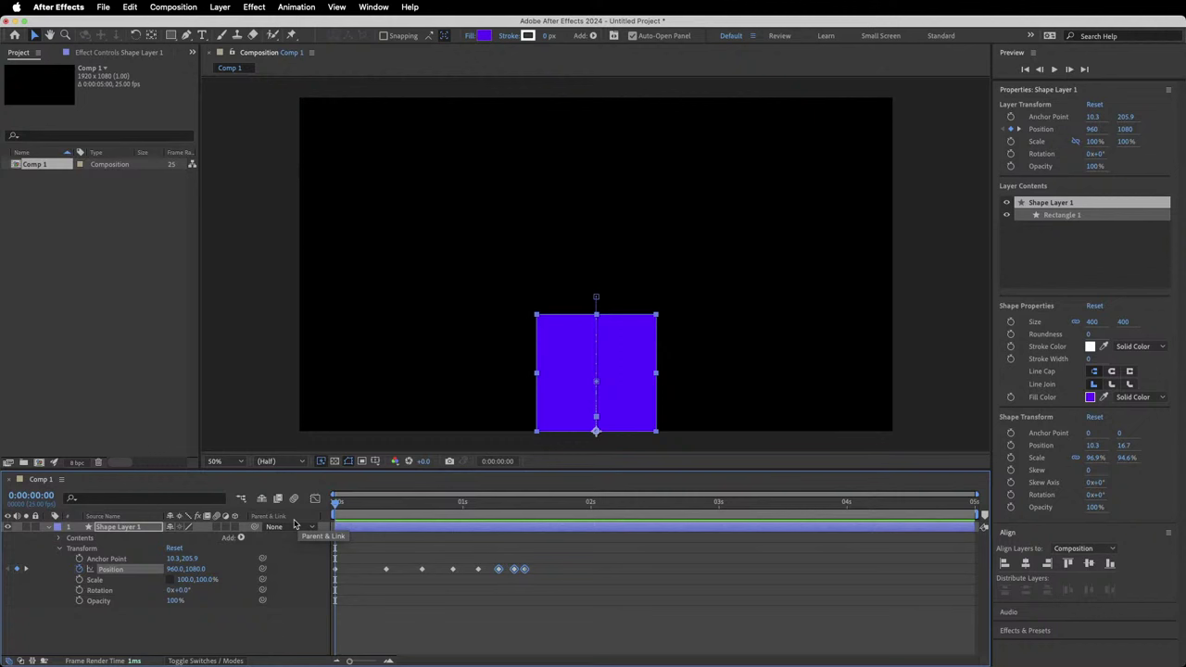
click(80, 580)
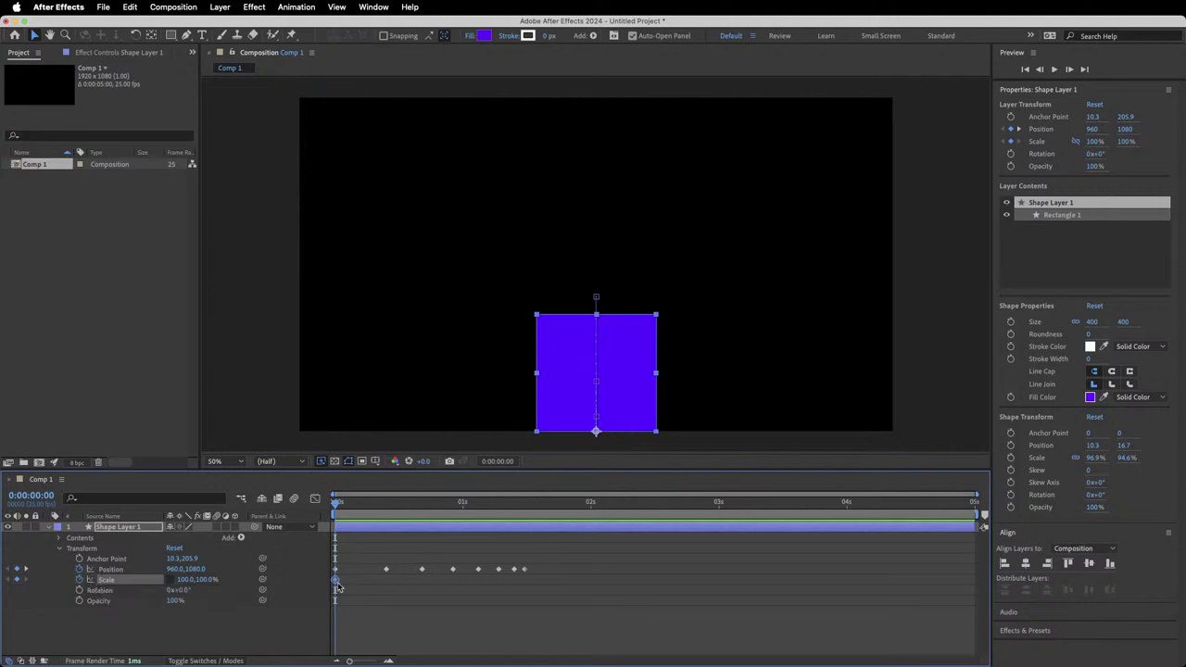
mouse_move(336, 581)
Set the square's vertical scale to 80% at 0:00:00:10, keeping its width at 100%.
drag(381, 502, 386, 503)
click(205, 579)
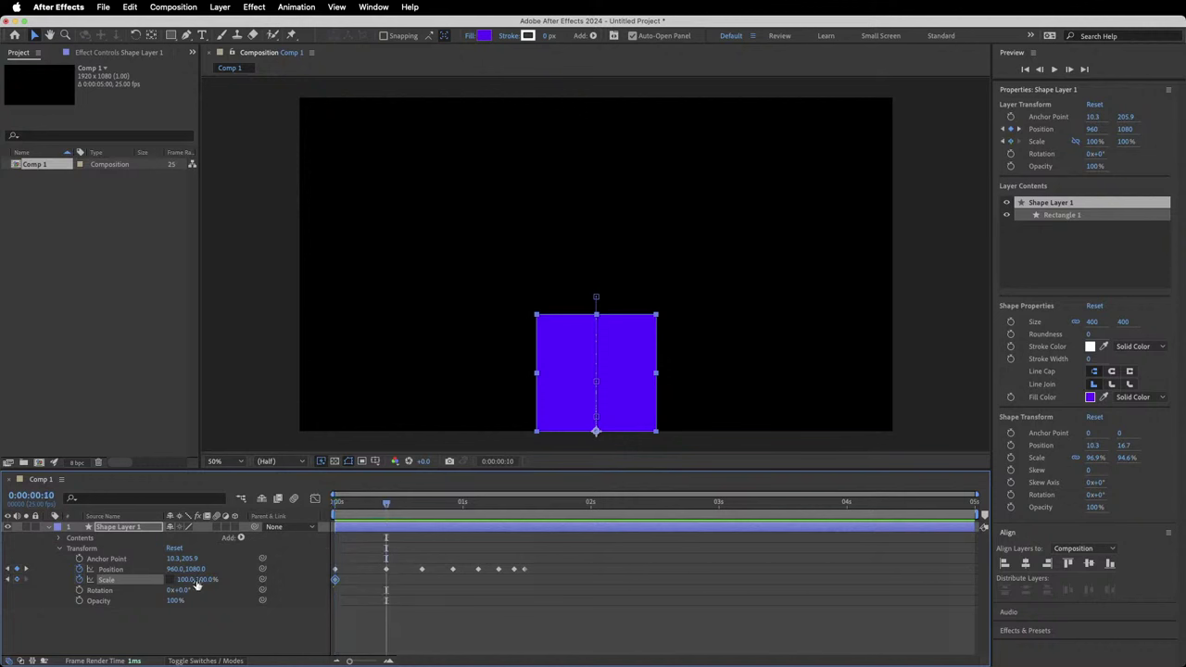
text(86)
key(Return)
mouse_move(199, 579)
mouse_down()
mouse_move(167, 579)
mouse_move(306, 580)
mouse_move(194, 581)
mouse_up()
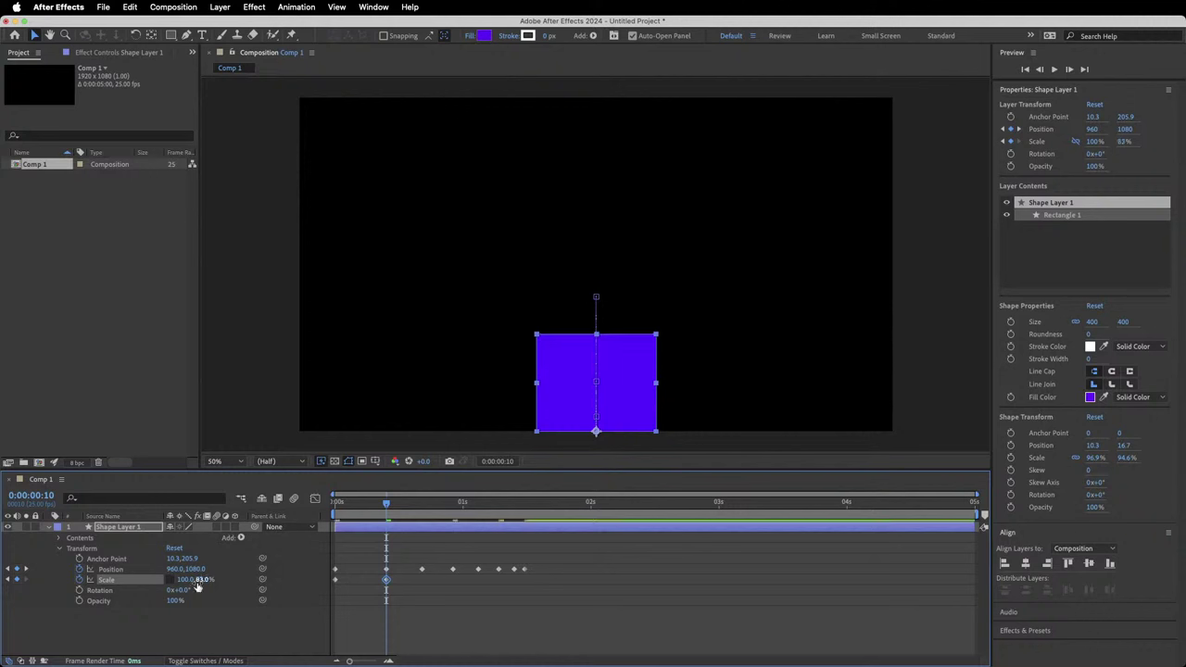
click(198, 580)
text(80)
key(Return)
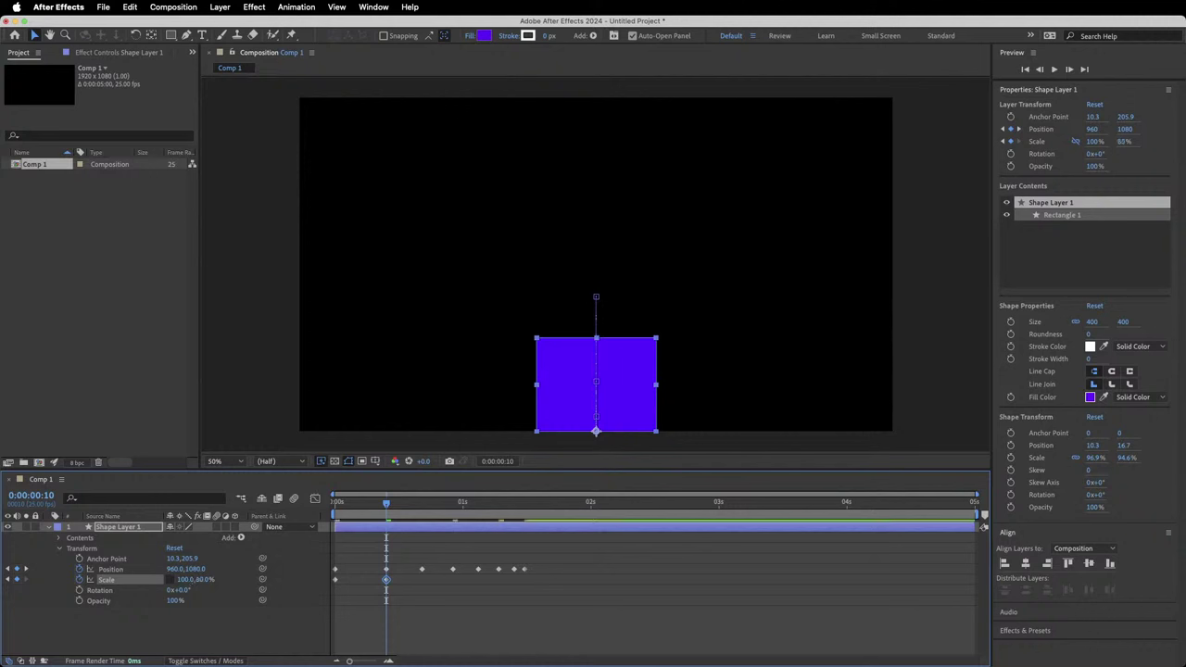
Keyframe the vertical scale at 110% for the first peak at 0:00:00:17 and 88% for the landing at 0:00:00:23.
drag(387, 502, 423, 501)
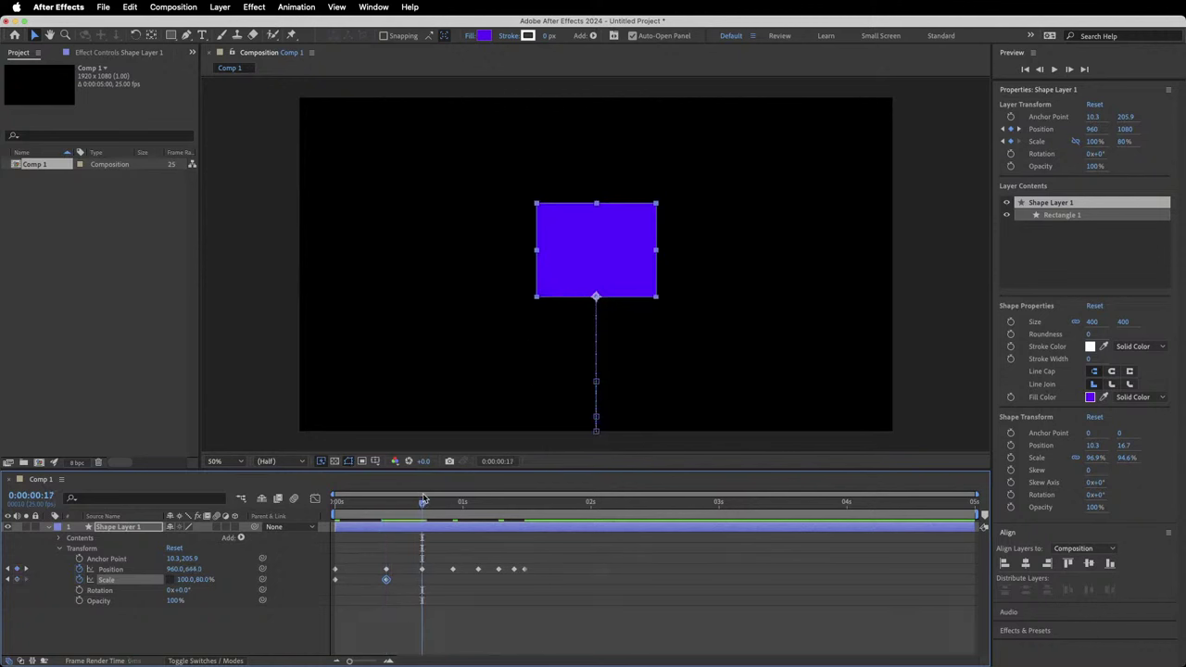
click(197, 579)
key(Return)
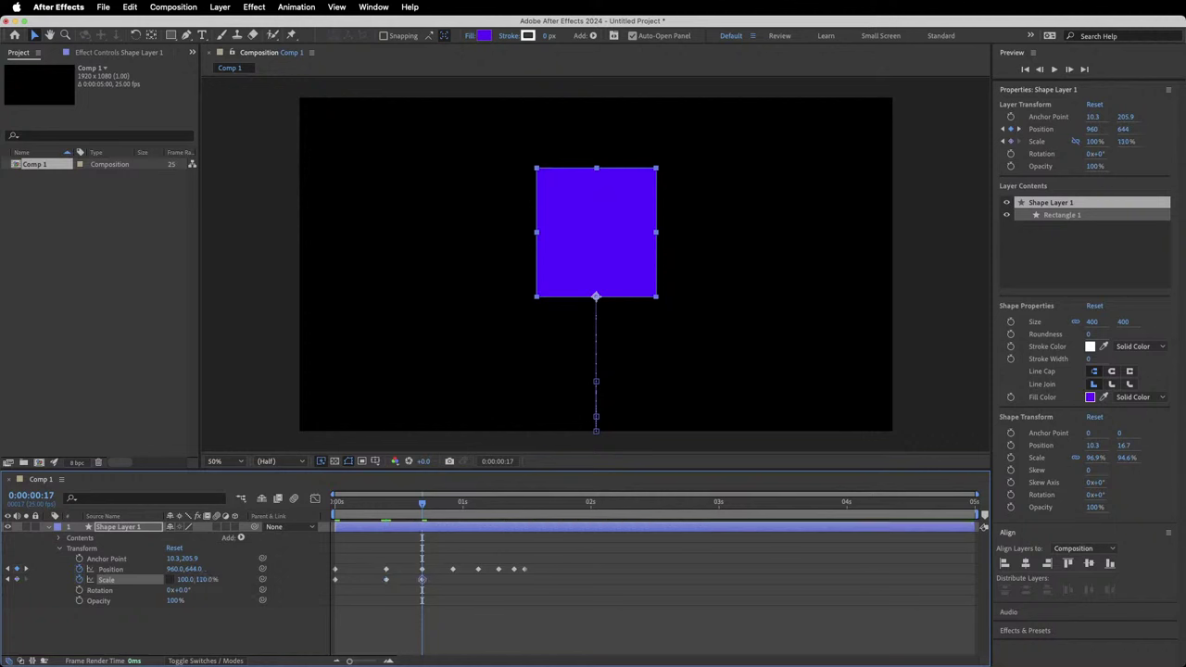
click(454, 504)
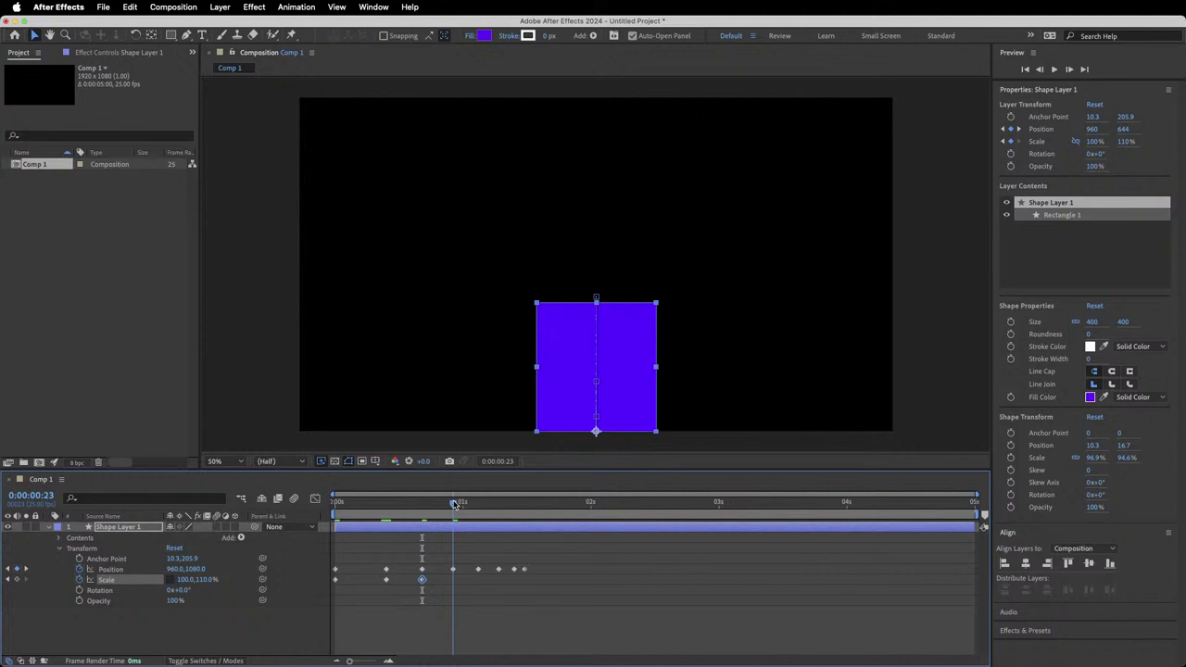
click(204, 580)
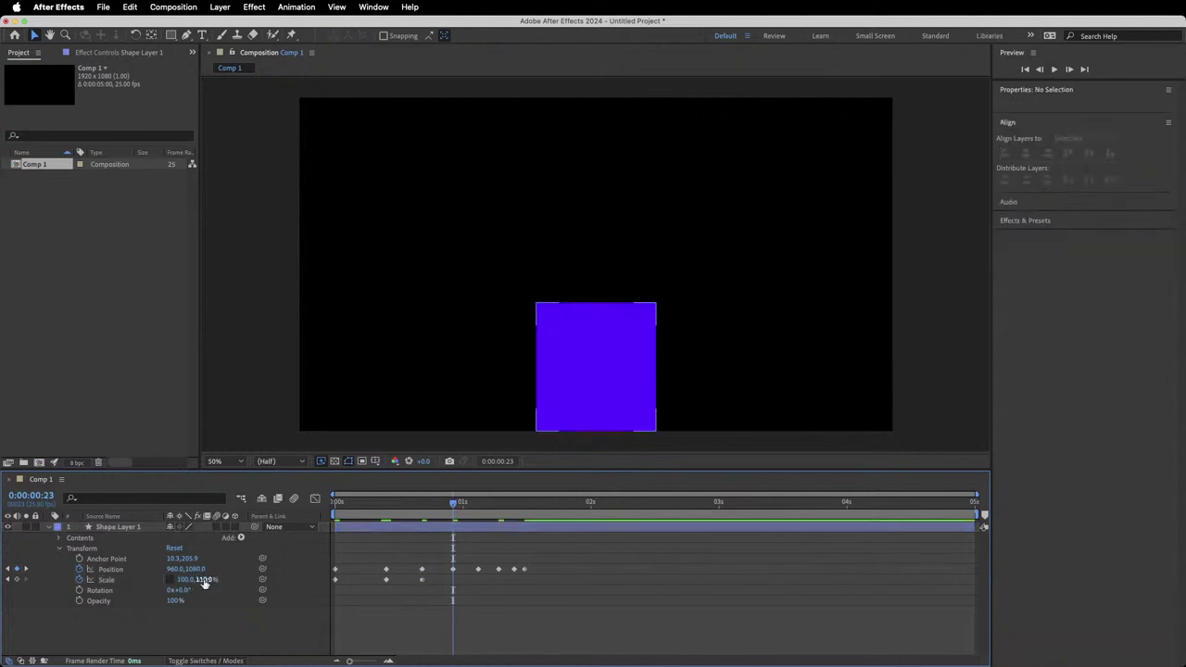
click(204, 580)
text(1)
key(Return)
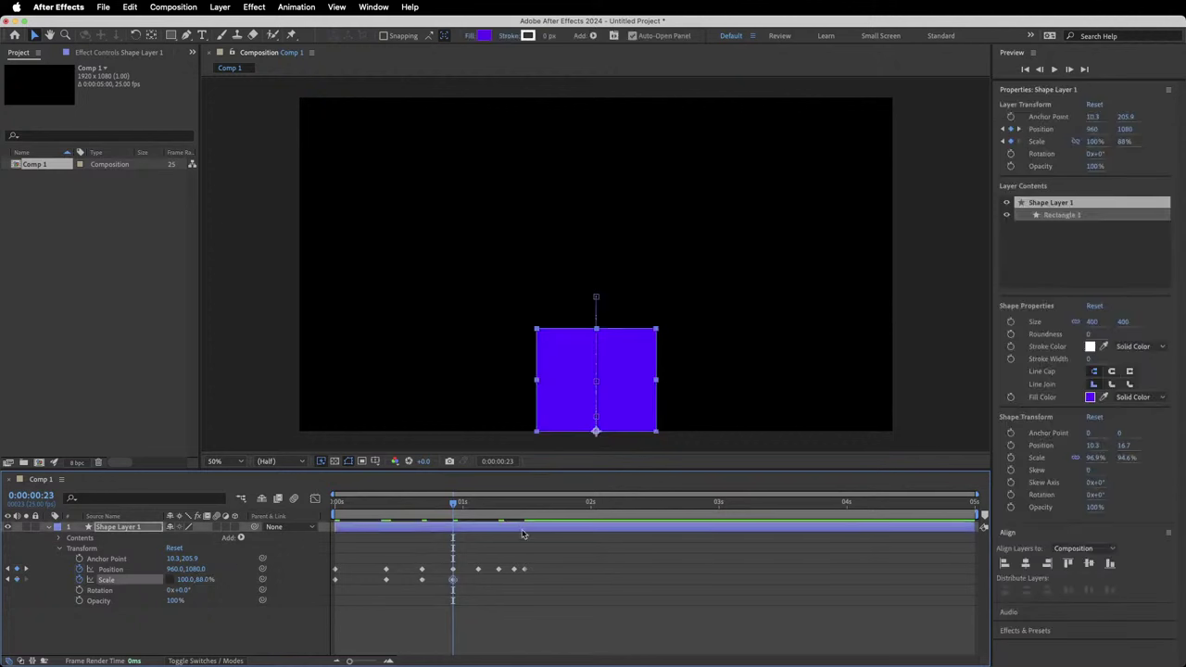
Keyframe the vertical scale at 106% for the second peak at 0:00:01:03 and 95% for the landing at 0:00:01:07.
click(478, 505)
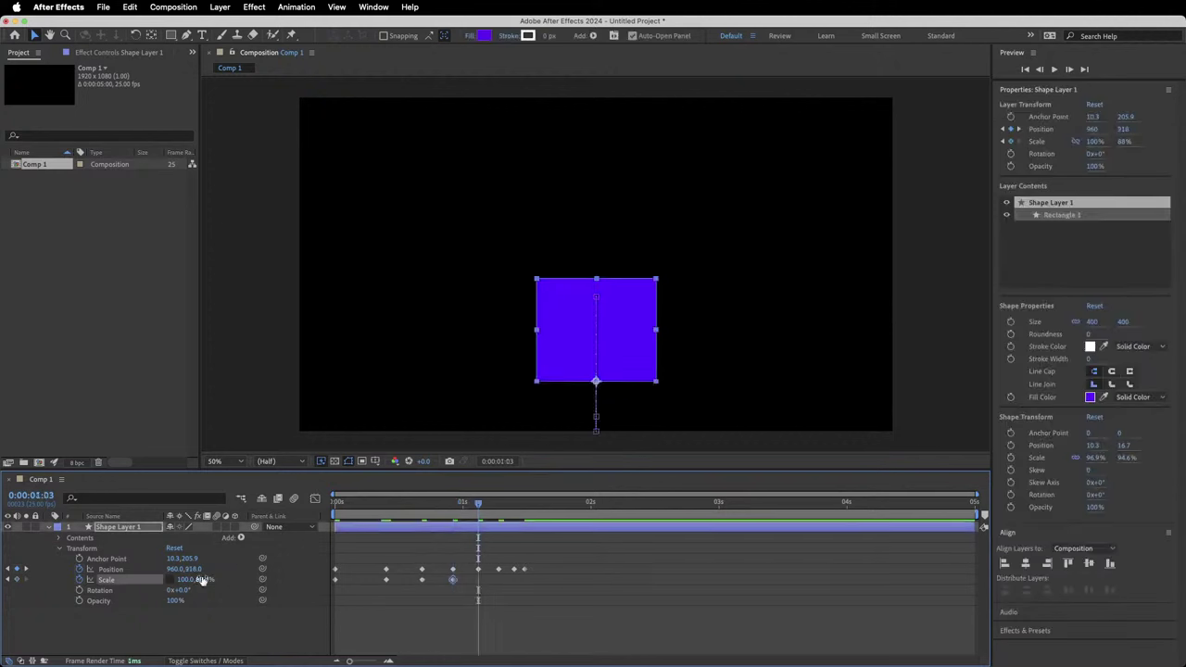
click(198, 579)
text(1)
text(06)
key(Return)
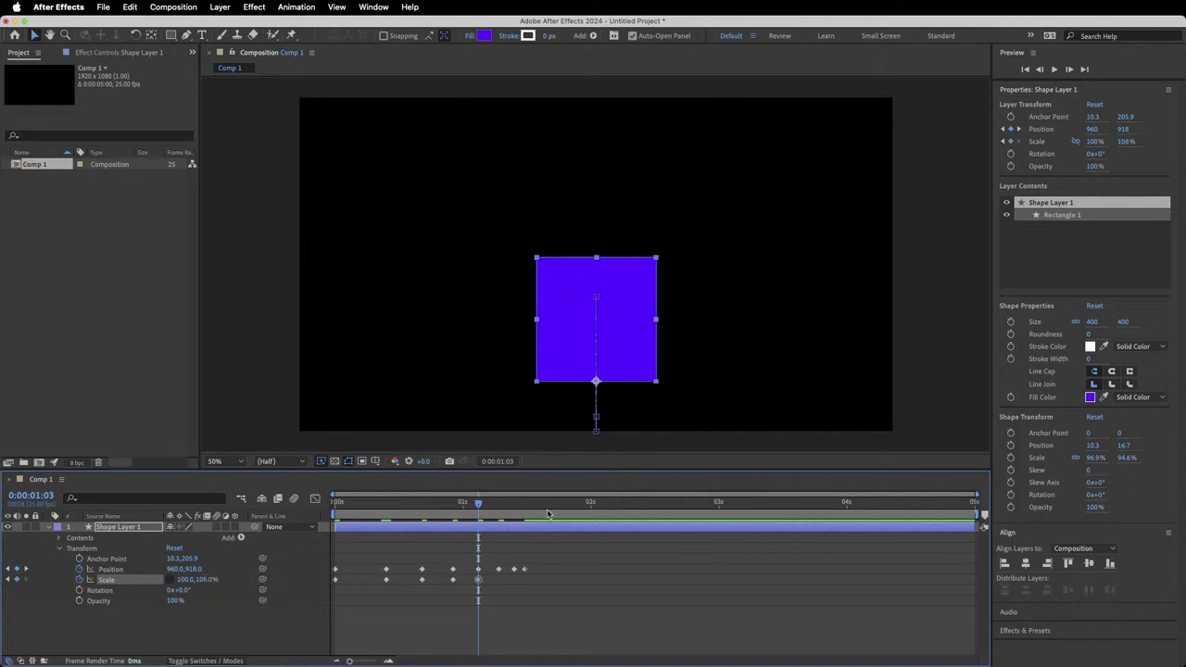
key(k)
click(210, 581)
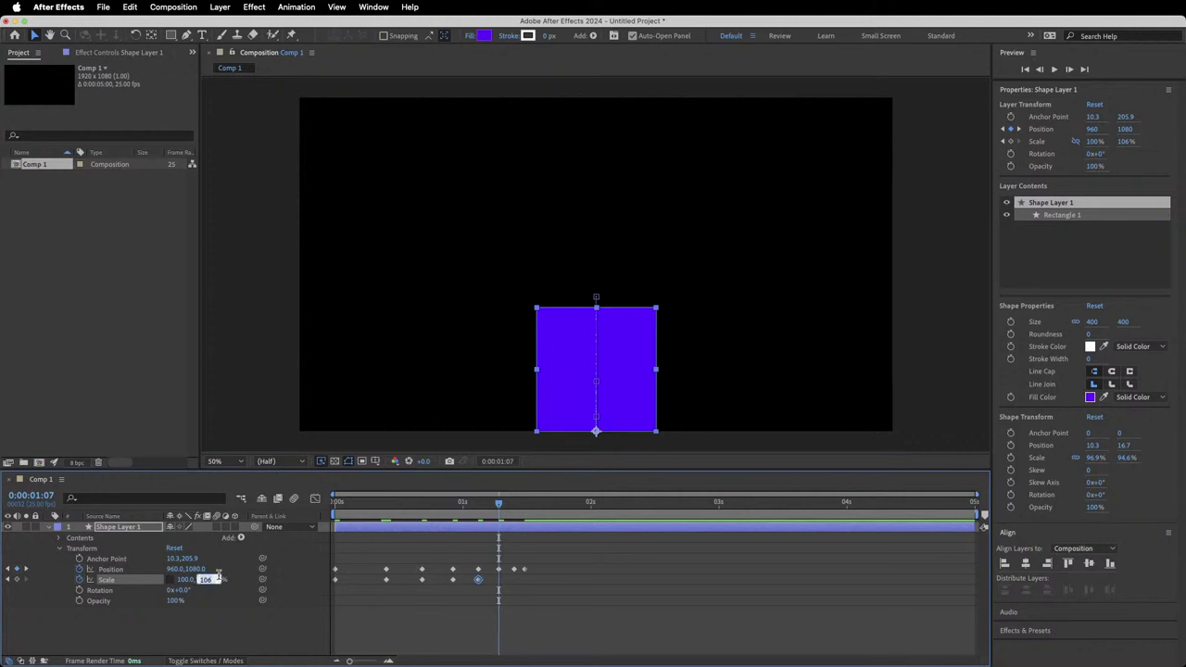
text(95)
key(Return)
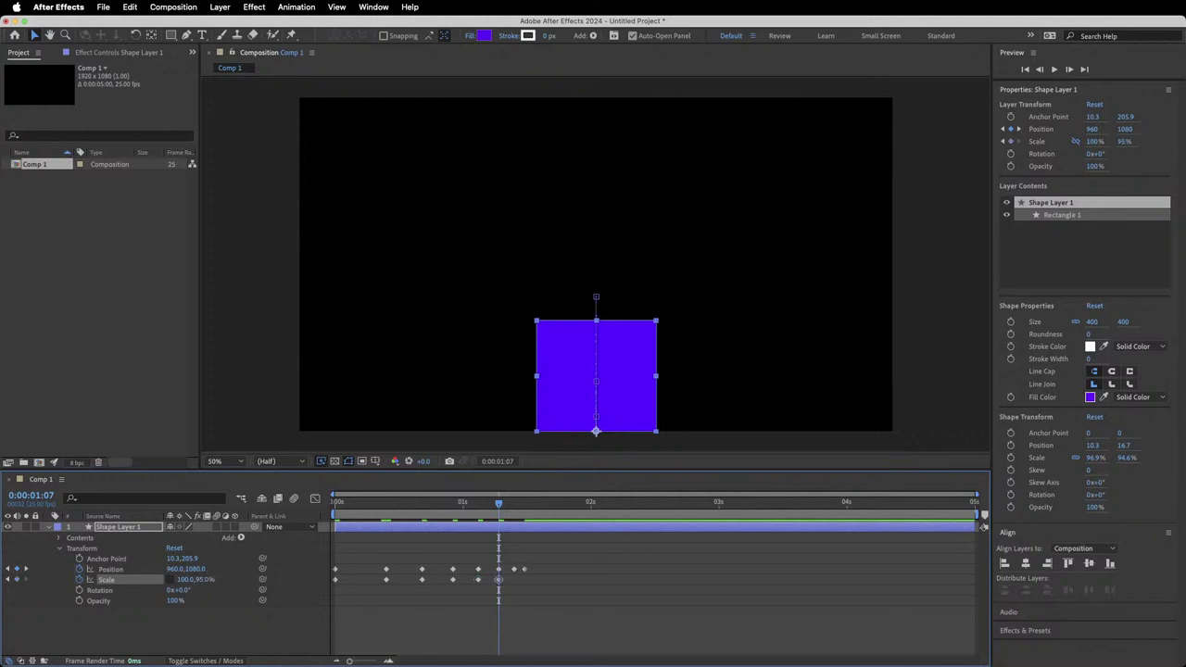
Set the square's vertical scale back to 100% at the last small peak, 0:00:01:10.
click(515, 507)
click(206, 580)
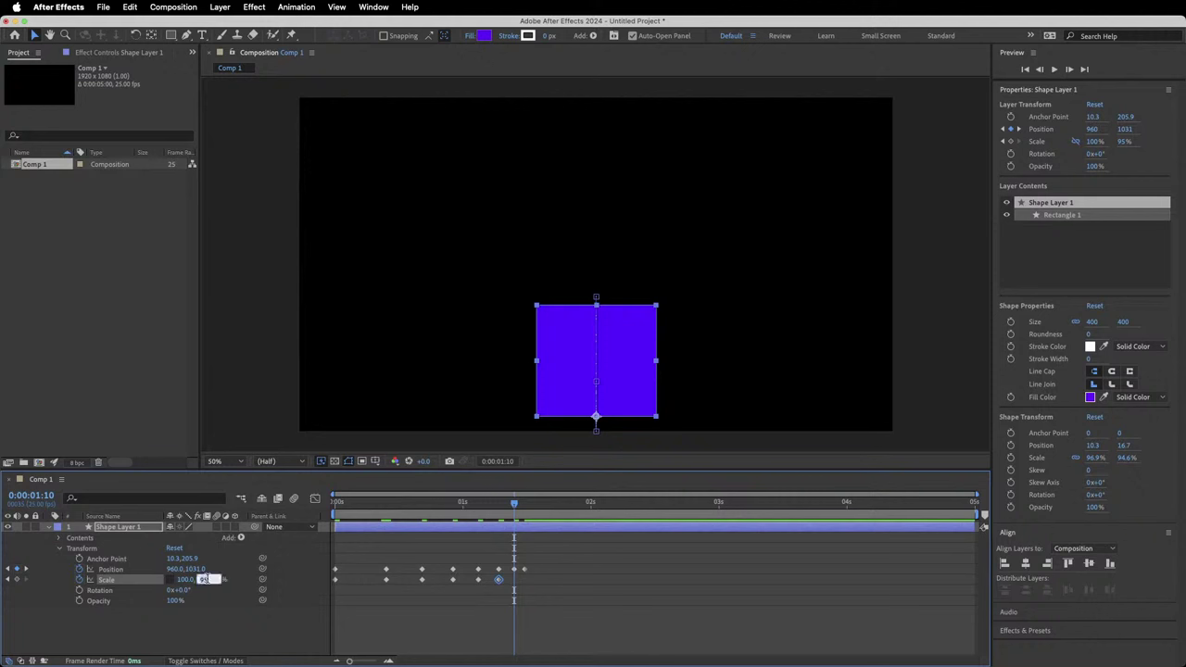
text(100)
key(Return)
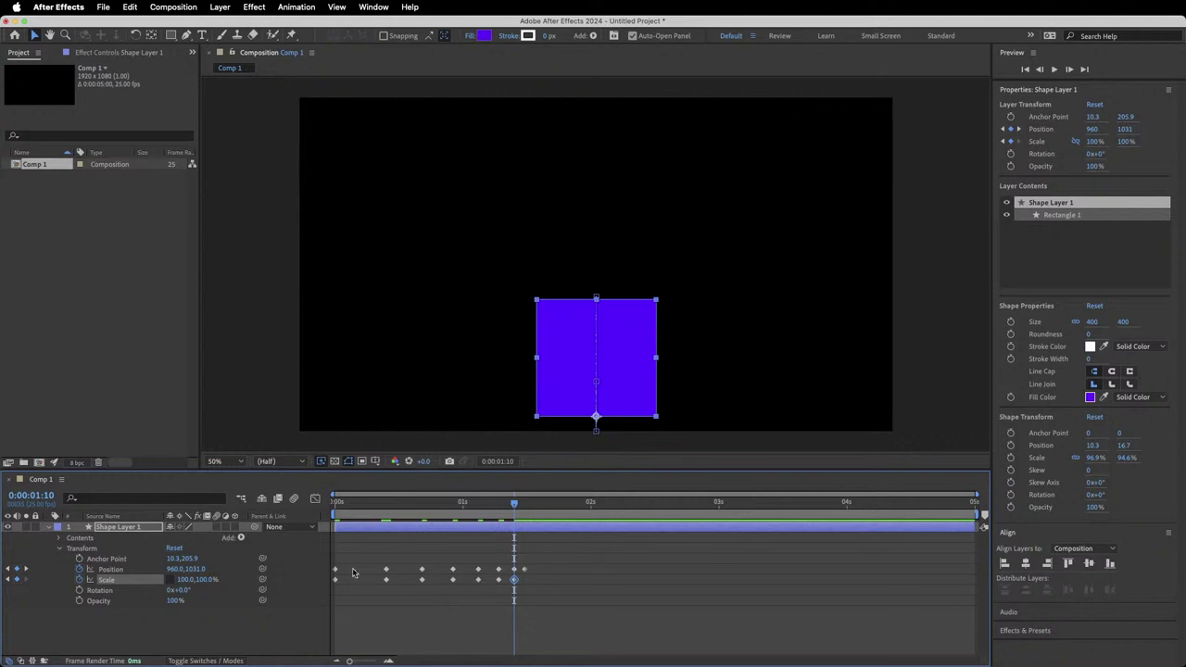
Preview the squash and stretch on the bounce from the first frame.
drag(505, 502, 266, 509)
key(space)
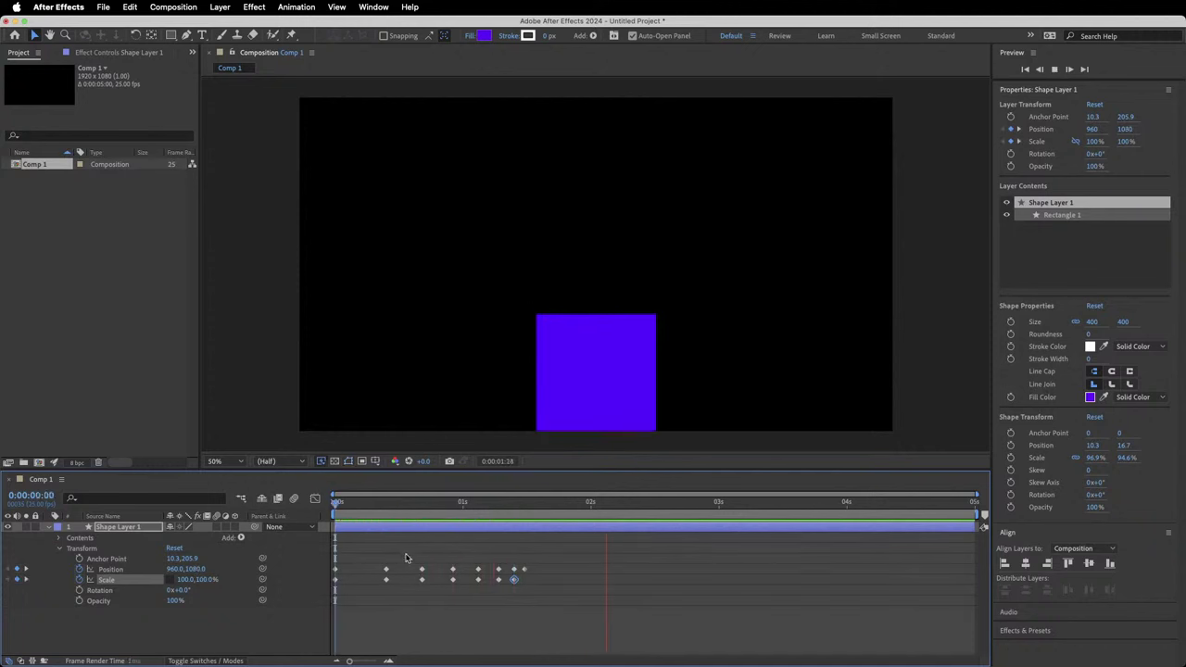
key(space)
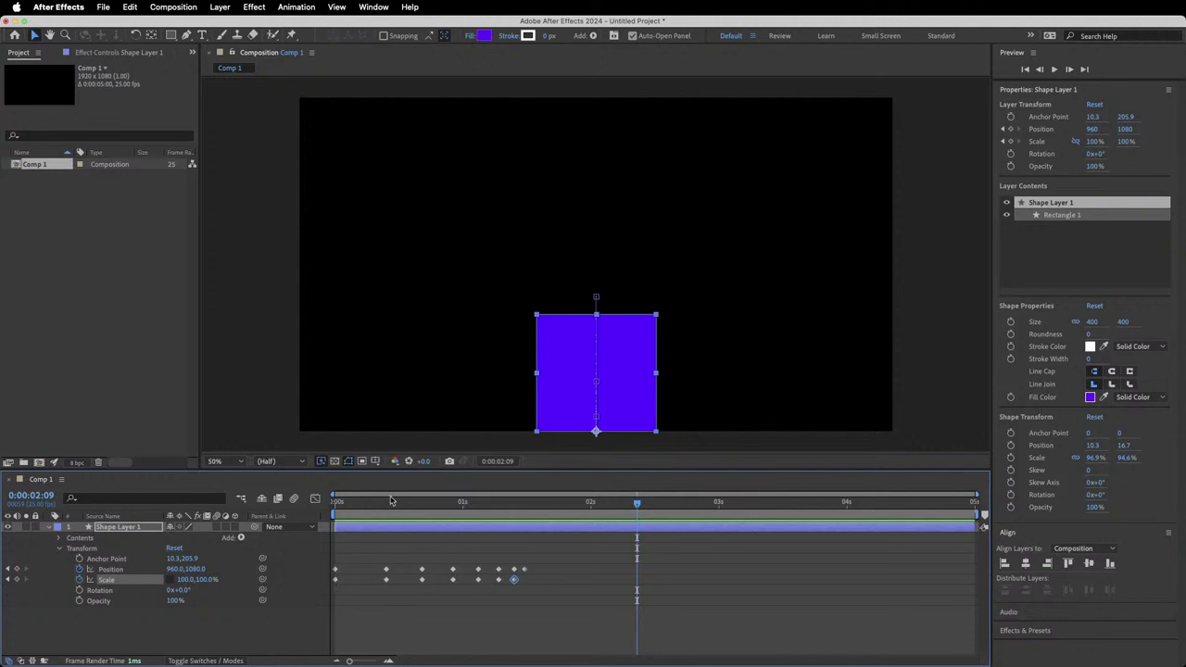
Add a Scale keyframe with 100% vertical scale at 0:00:00:06, just before the first squash.
drag(383, 502, 365, 511)
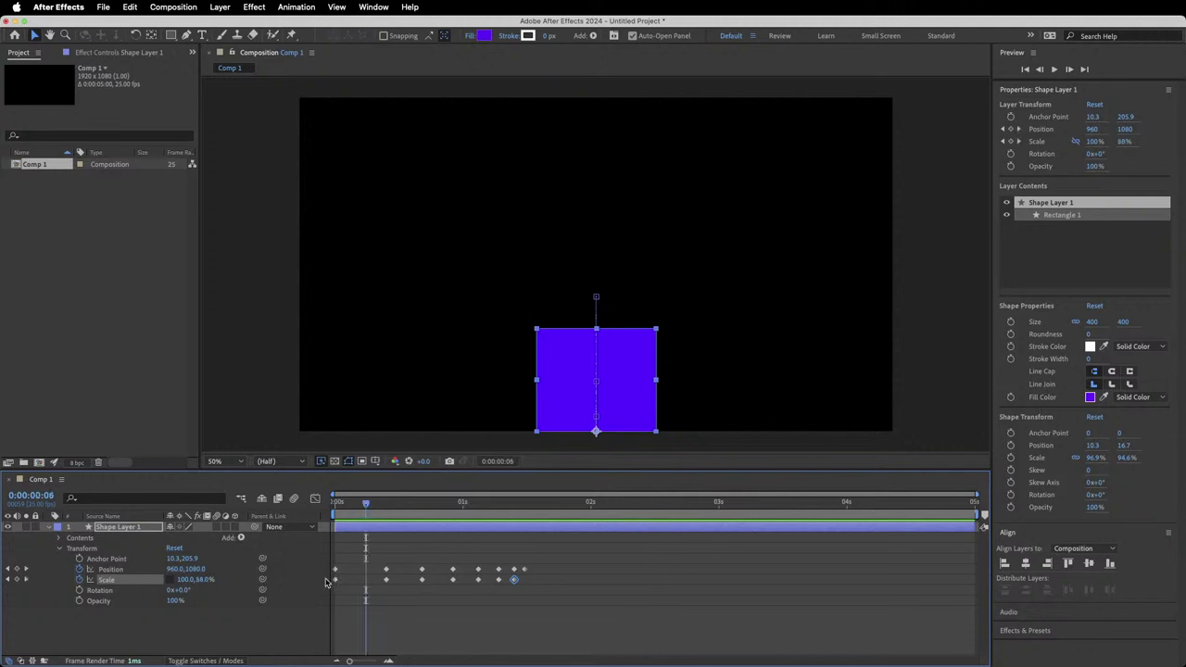
click(205, 579)
text(100)
key(Return)
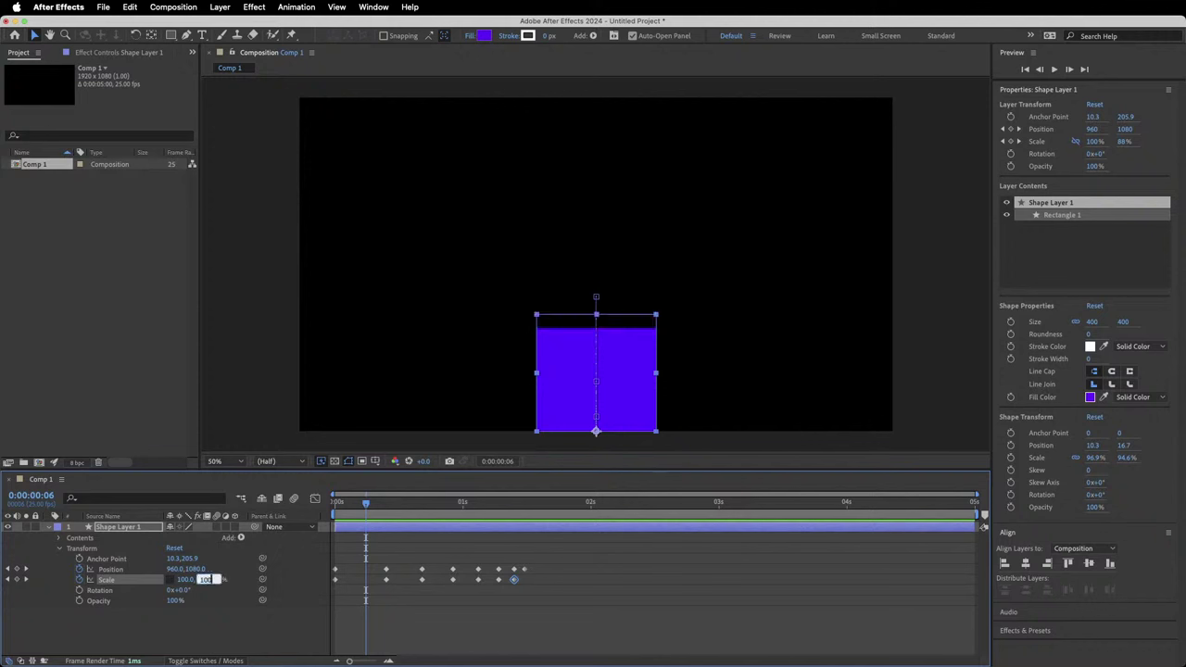
Play the bounce from the first frame twice to check the quicker squash before the jump.
key(Home)
key(space)
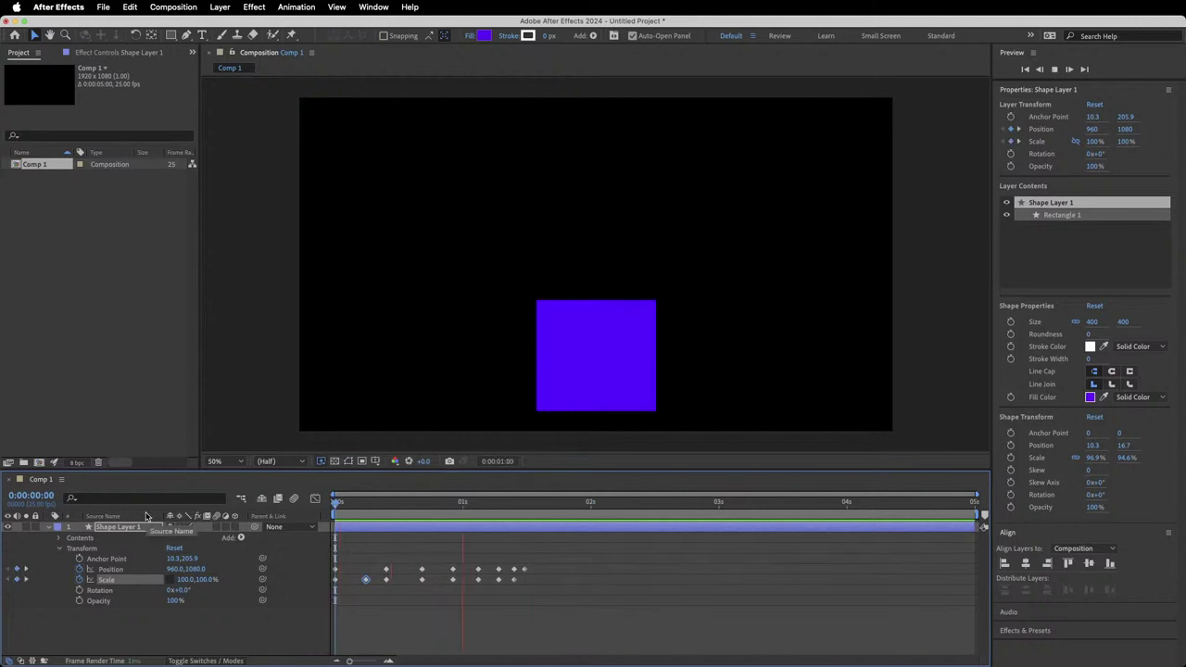
key(space)
click(453, 504)
drag(453, 504, 296, 502)
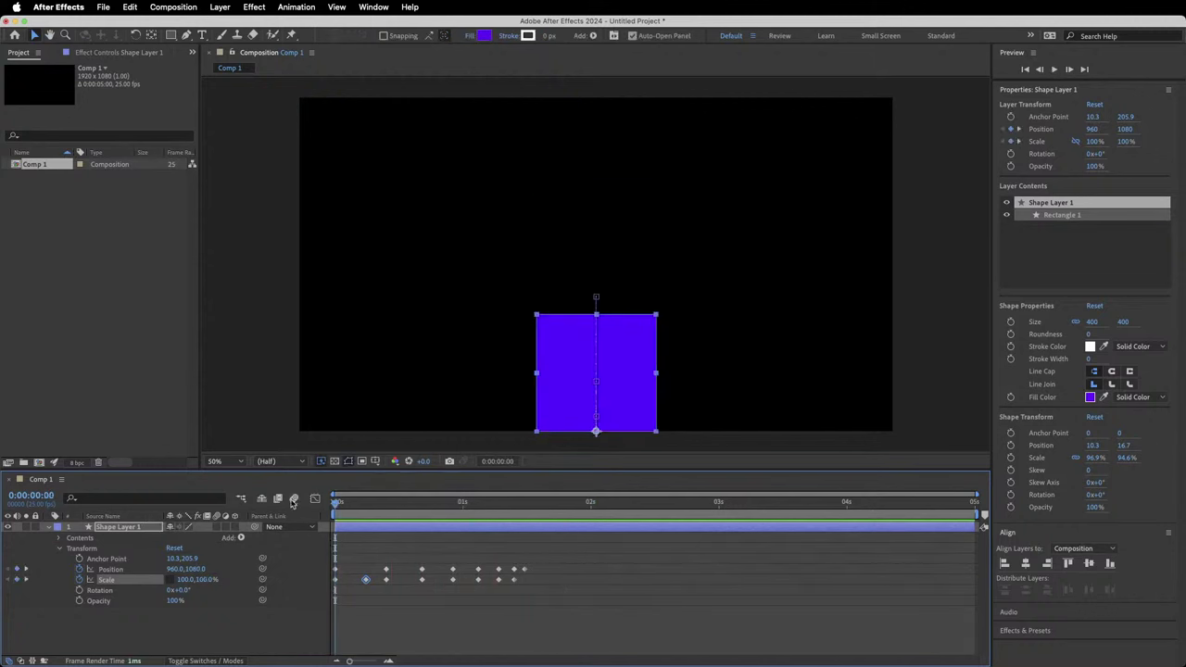
key(space)
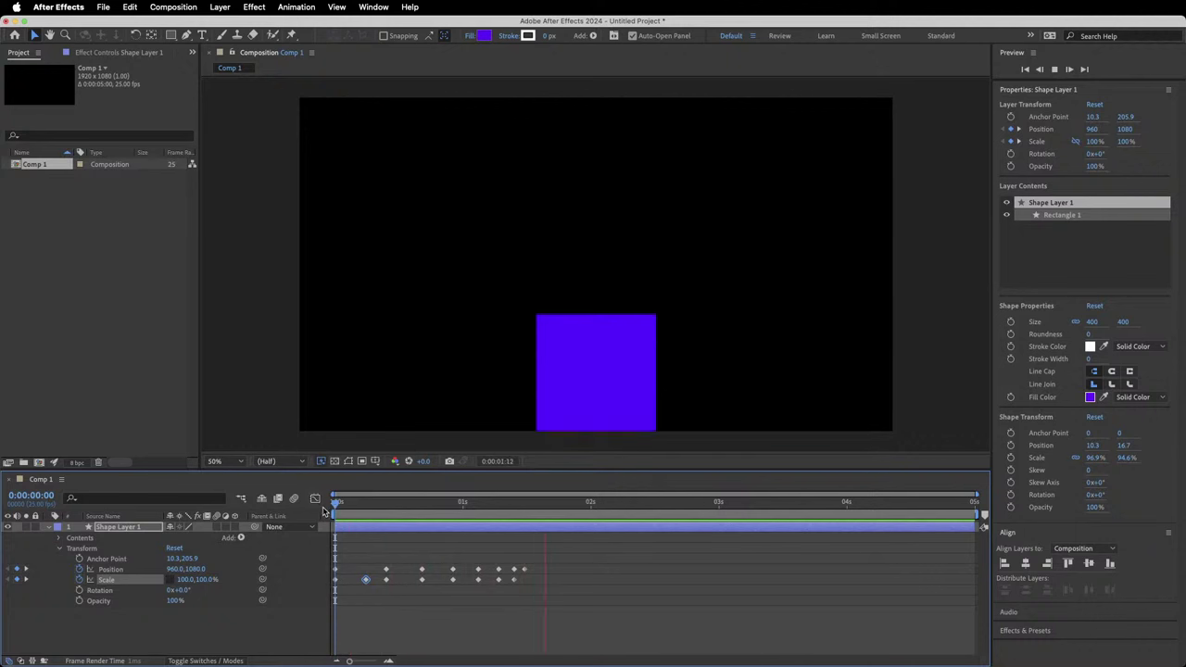
key(space)
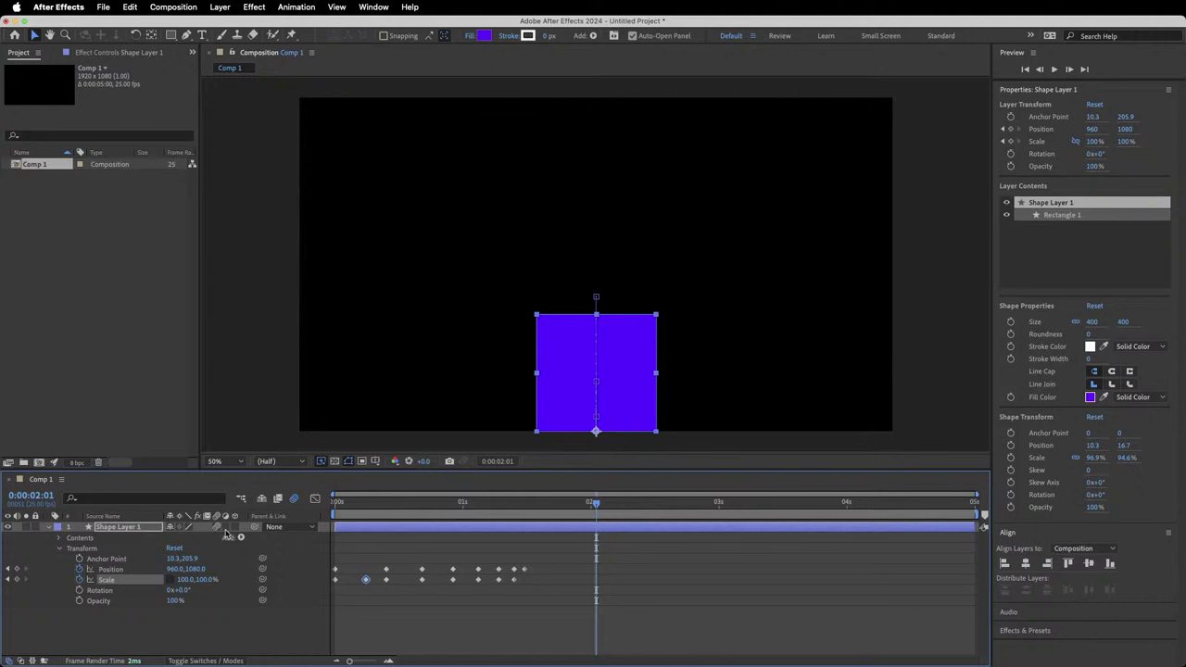
Enable motion blur for the square's layer and the composition, and preview the bounce from the first frame.
click(293, 500)
key(space)
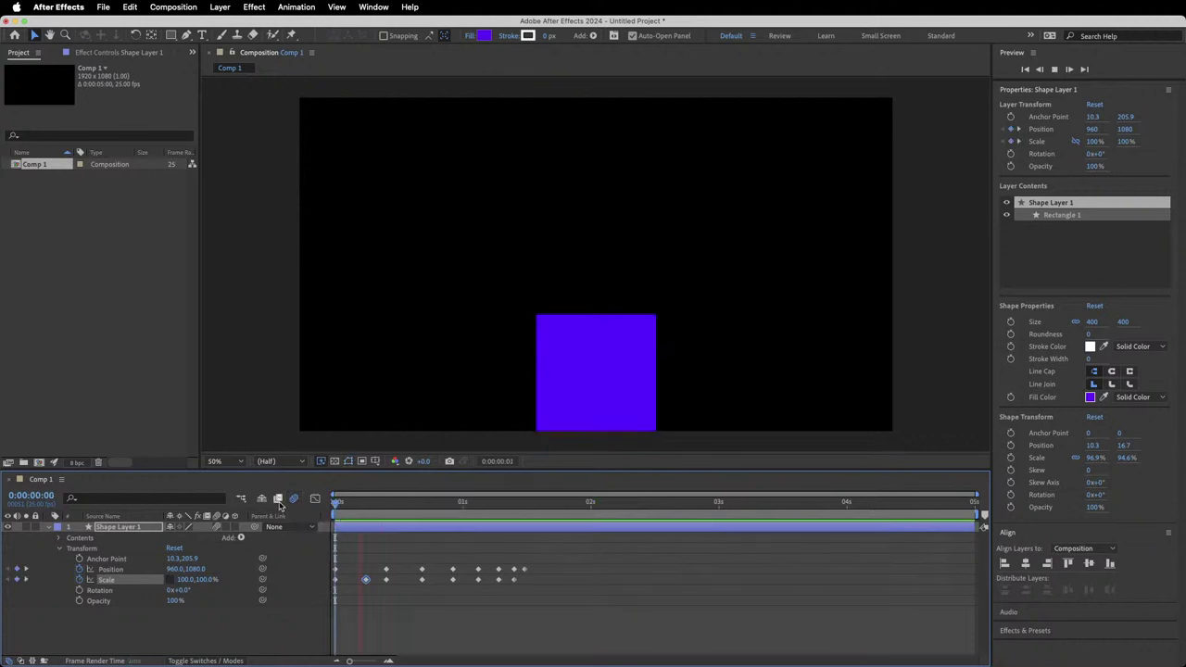
key(space)
click(349, 508)
key(space)
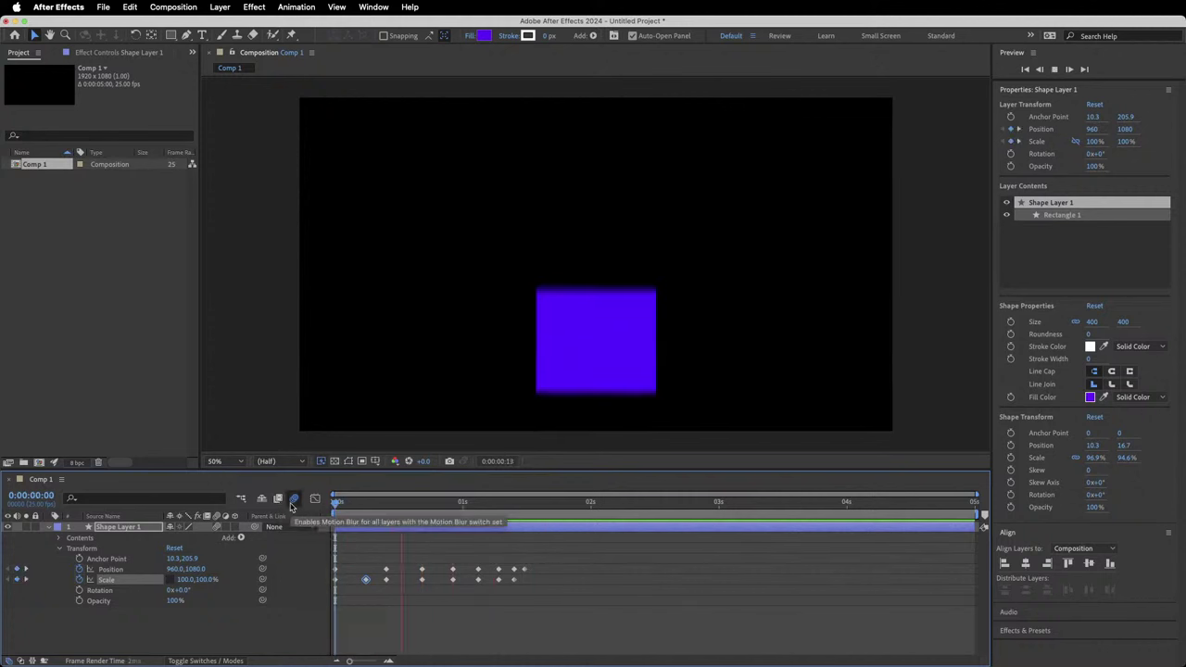
key(space)
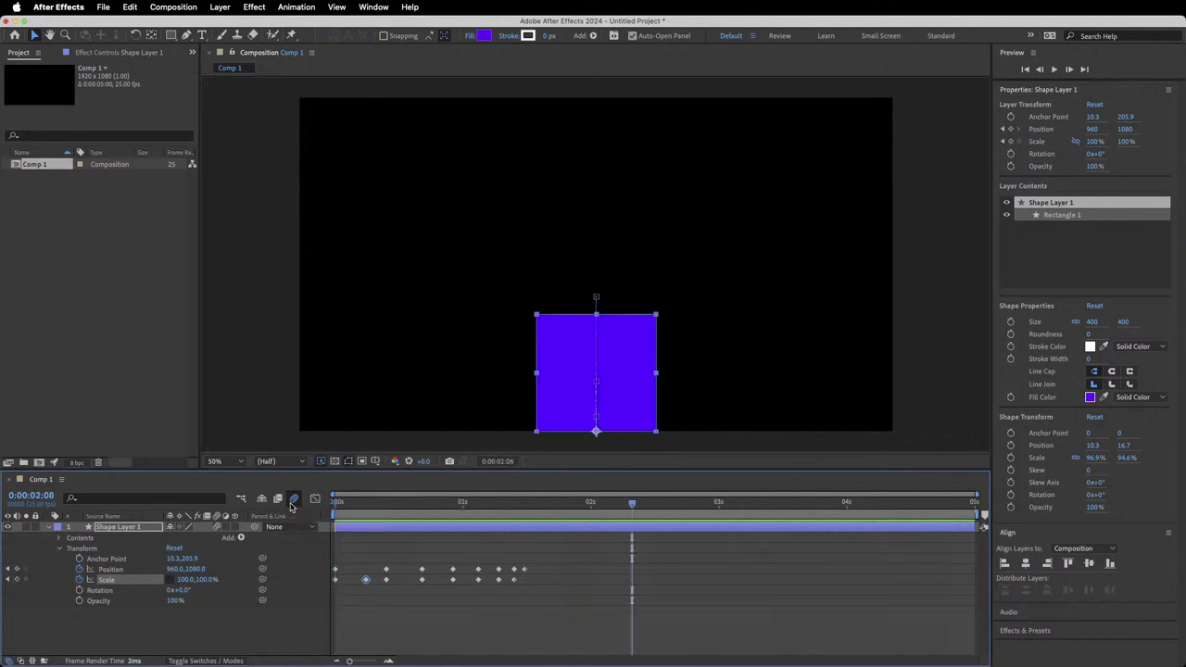
Replay the bounce several times from the first frame to examine the motion blur on the moving square.
click(335, 505)
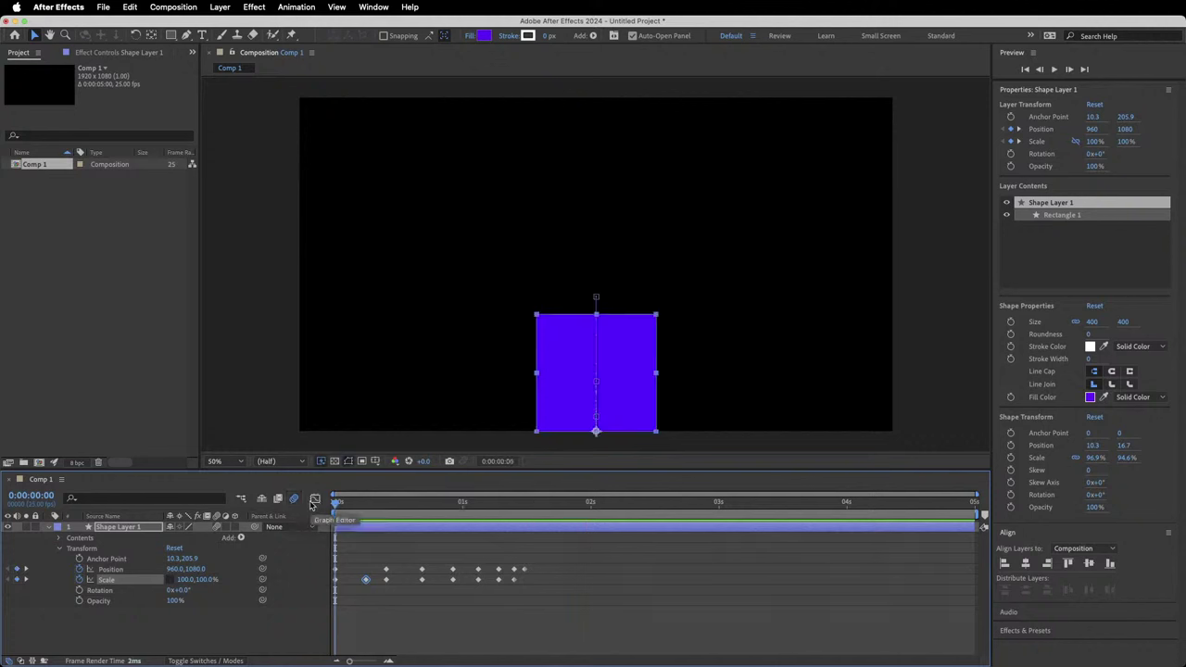
key(space)
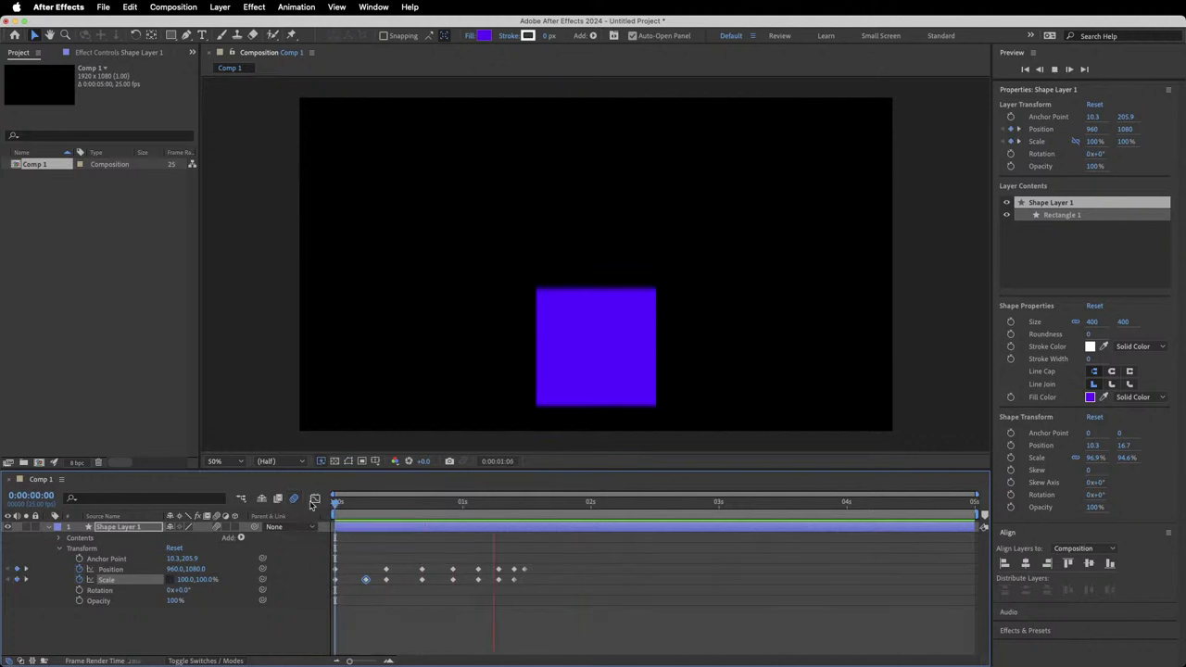
key(space)
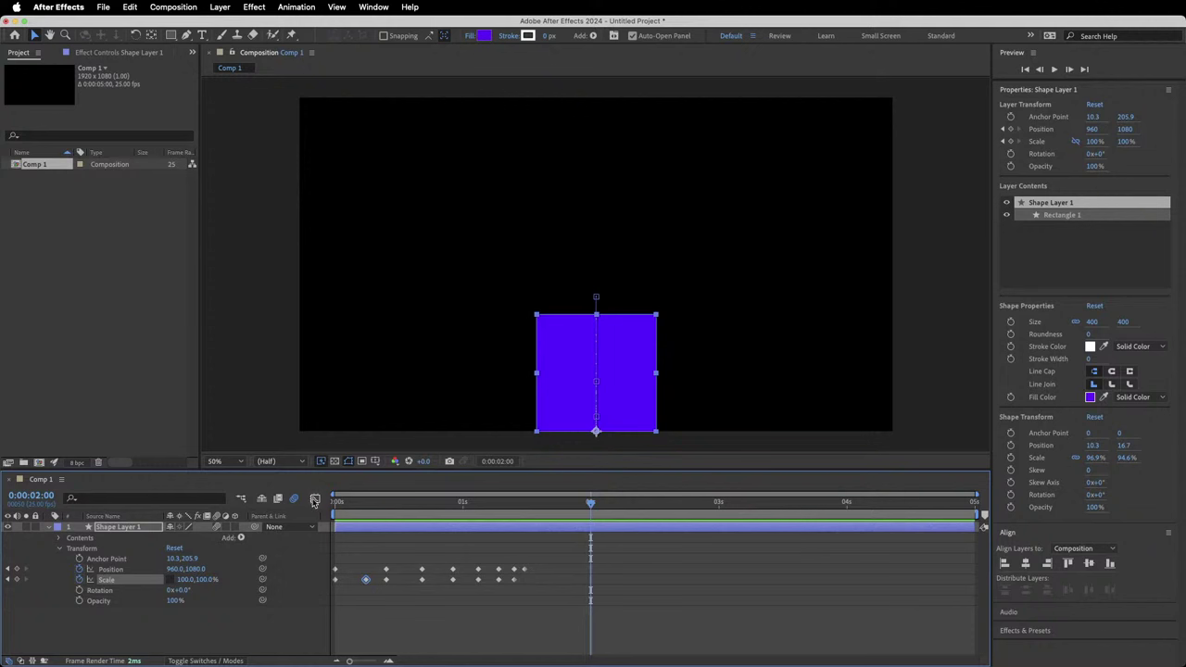
click(351, 501)
key(space)
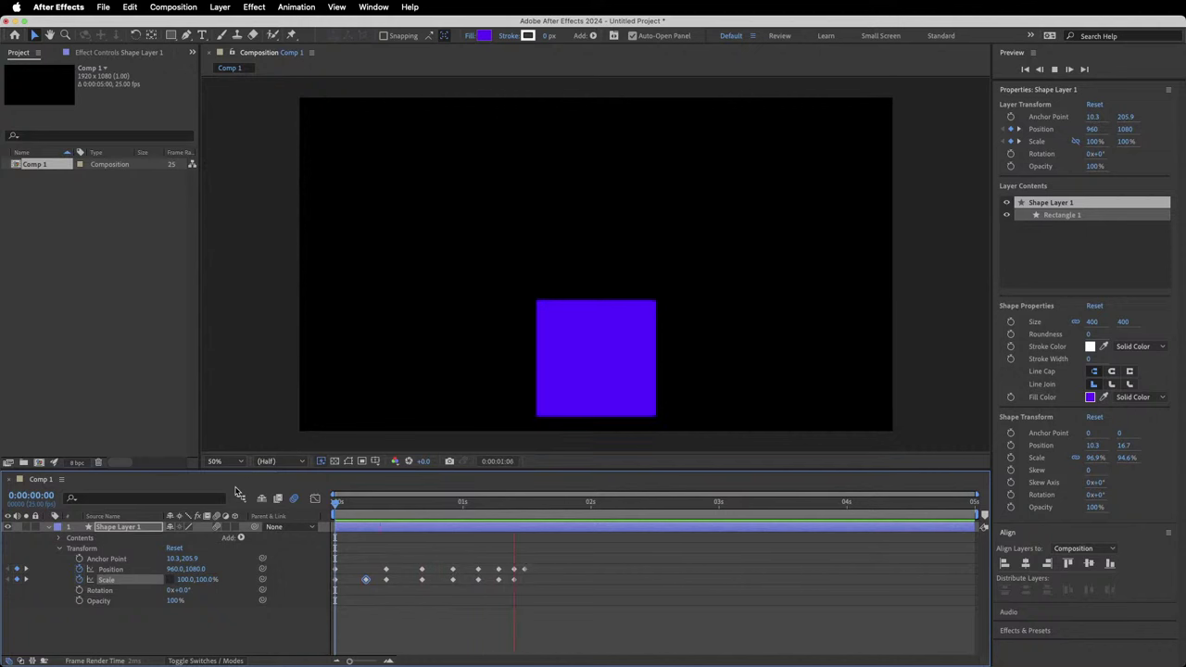
key(space)
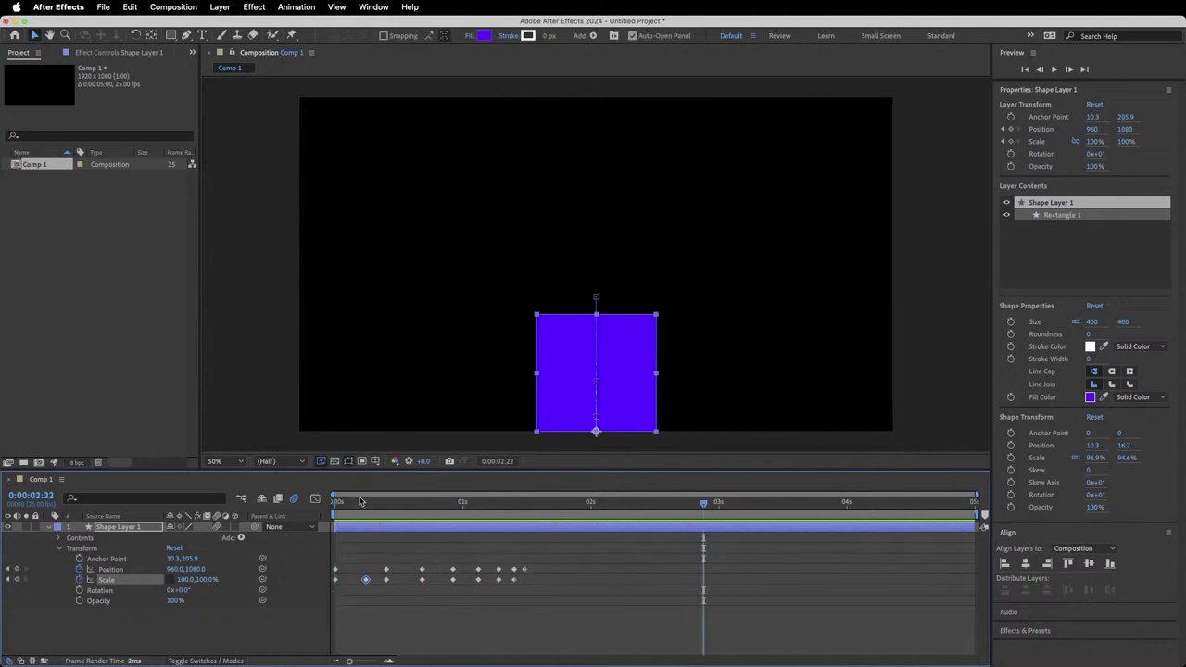
key(space)
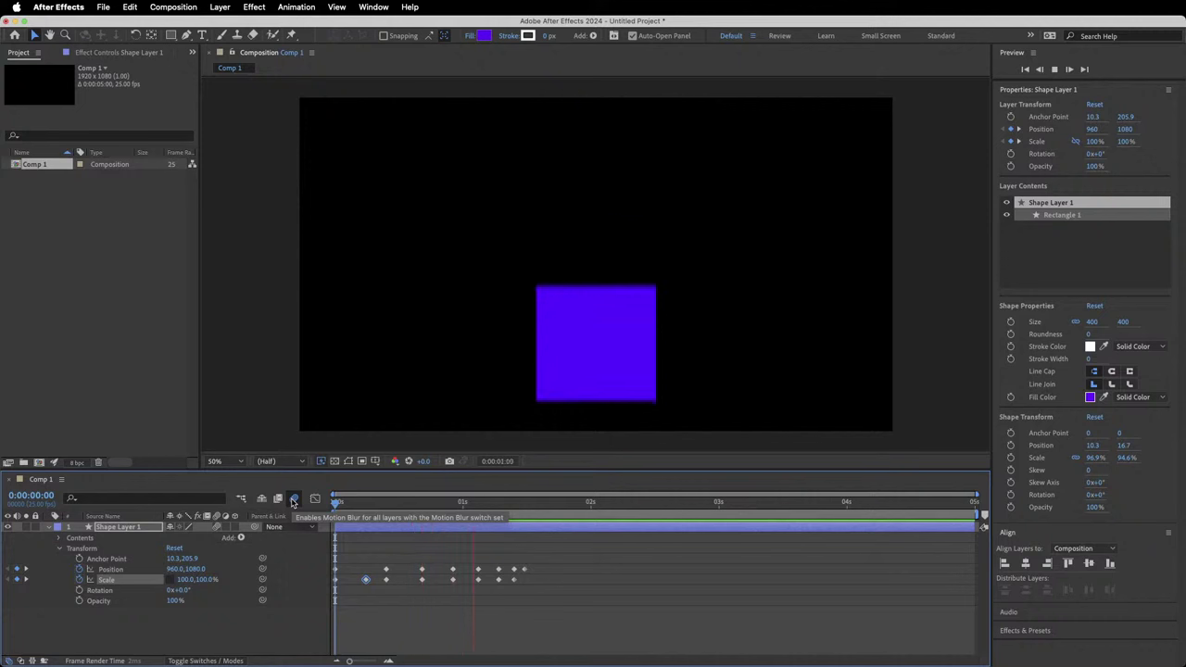
click(293, 502)
key(space)
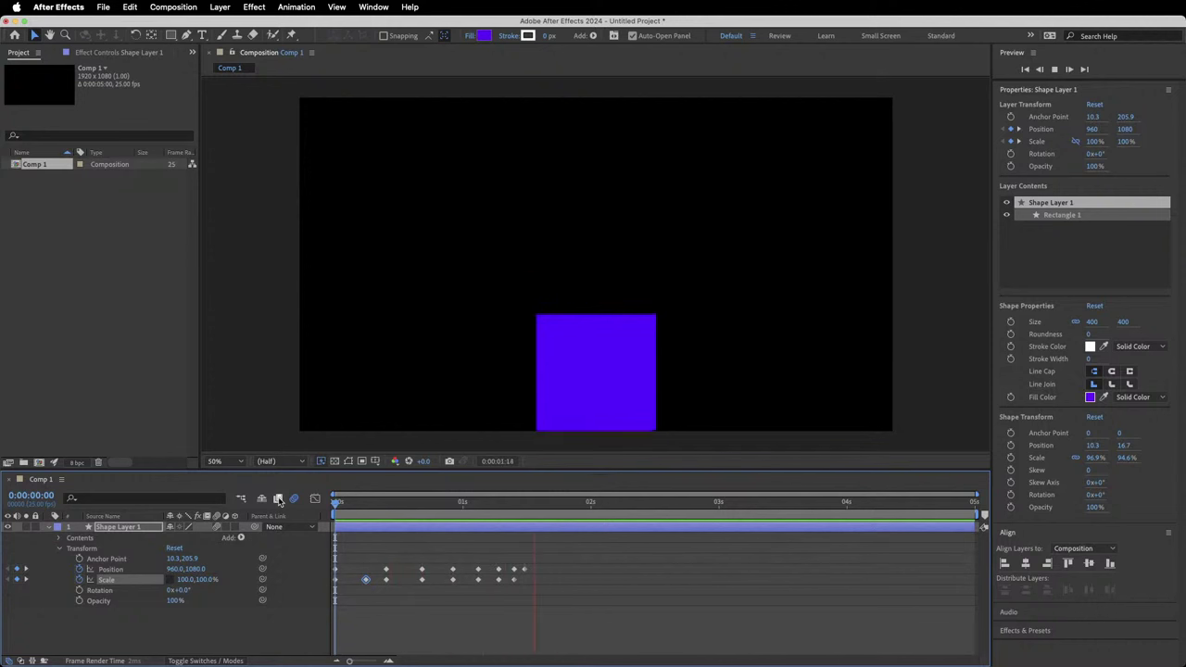
key(space)
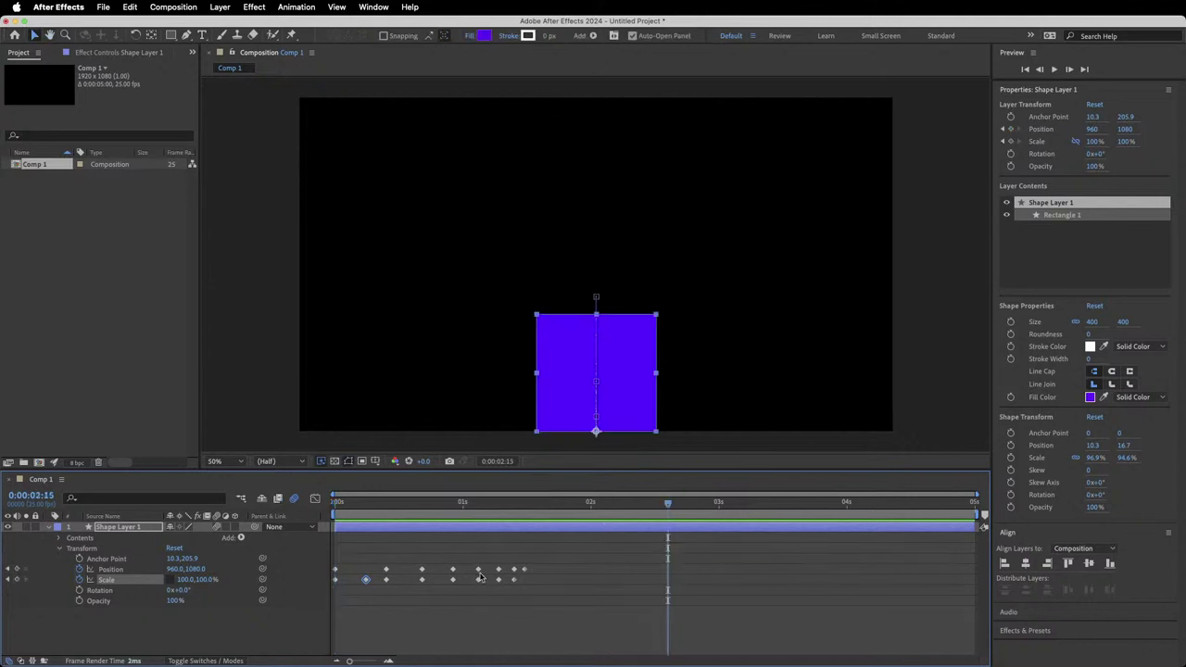
Delete all Position and Scale keyframes of the square and return to the first frame.
drag(562, 557, 331, 600)
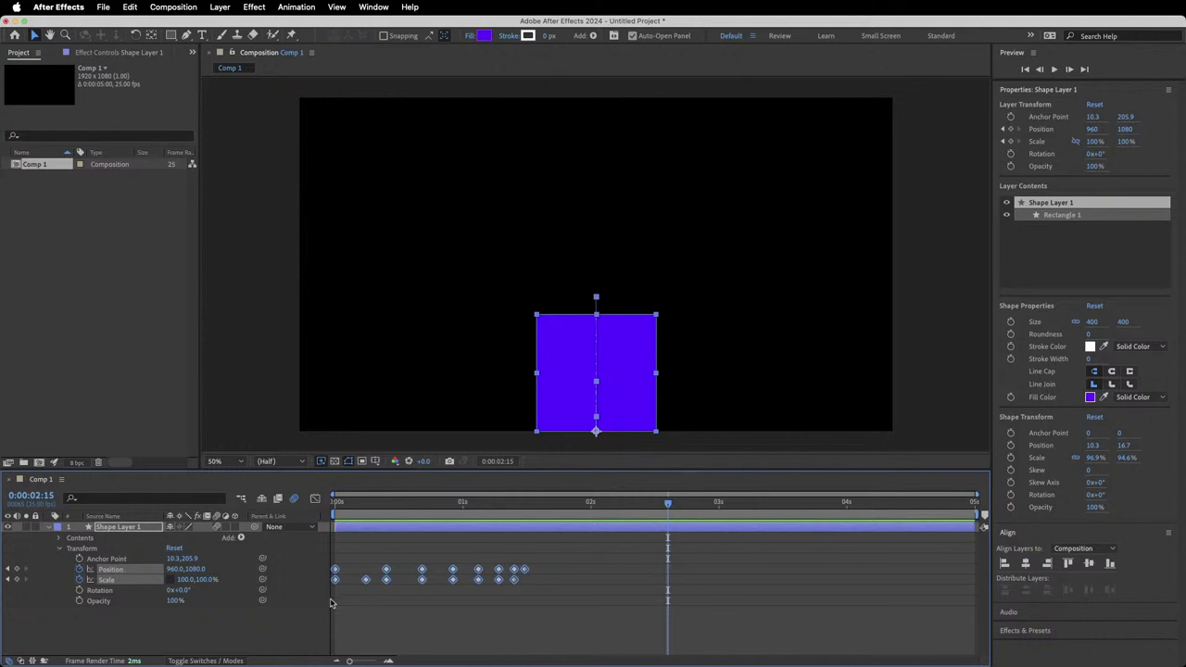
key(Delete)
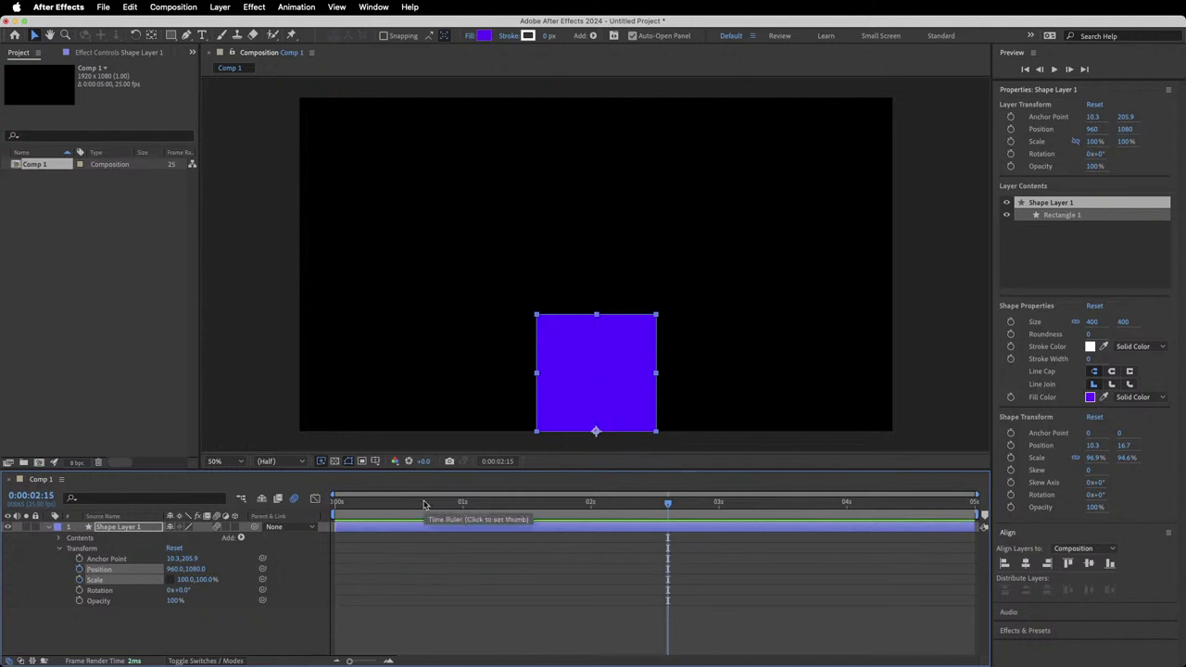
drag(429, 509, 334, 509)
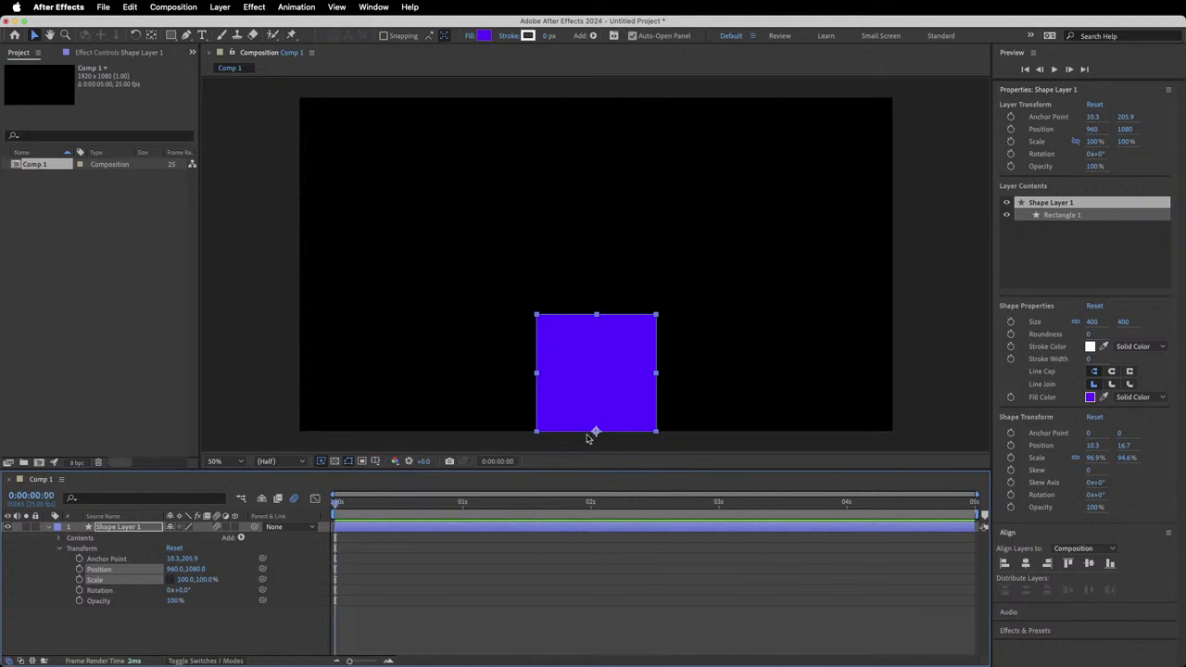
Move the square's anchor point back to its centre and centre the square vertically in the composition.
key(y)
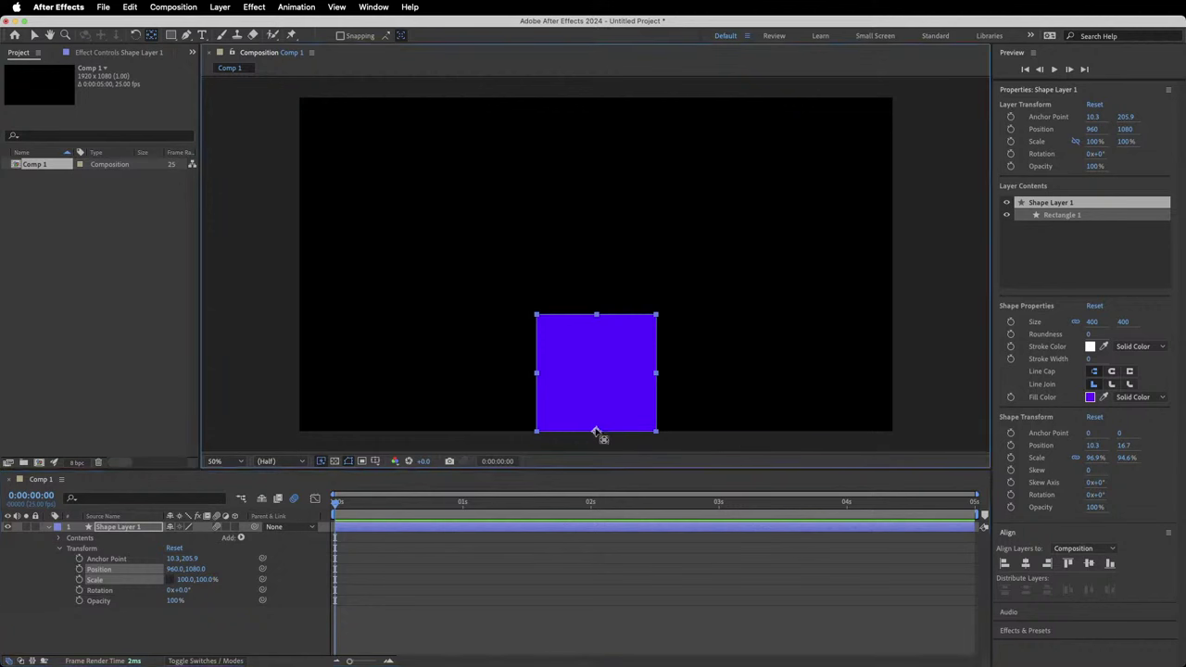
drag(596, 432, 602, 382)
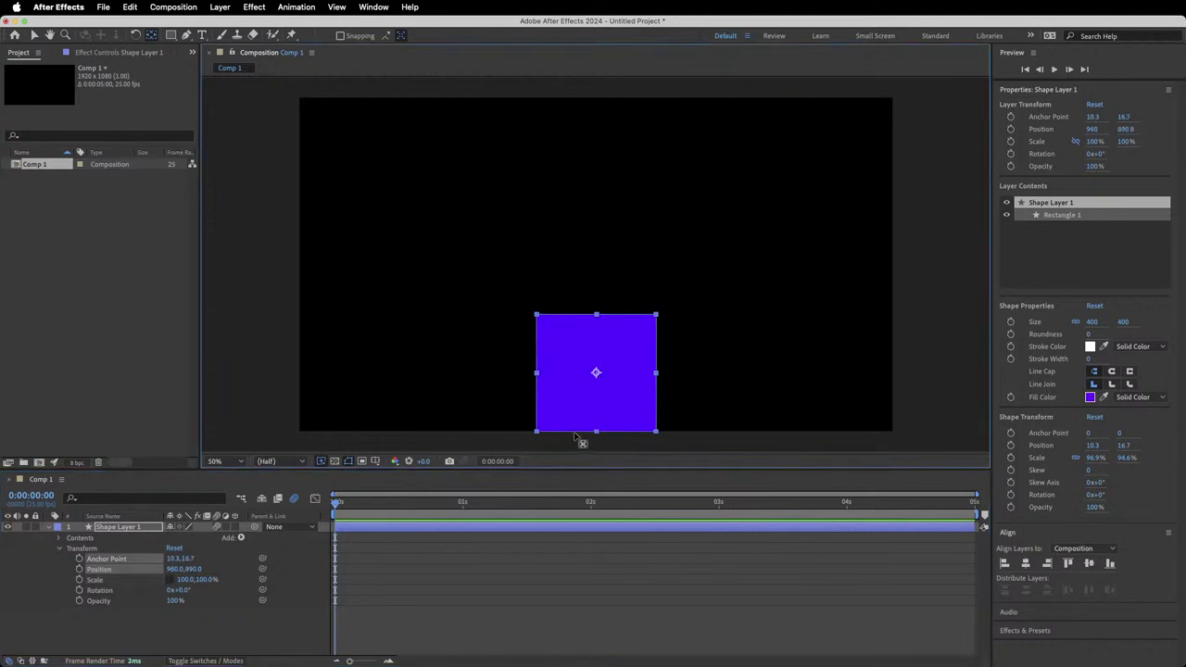
key(v)
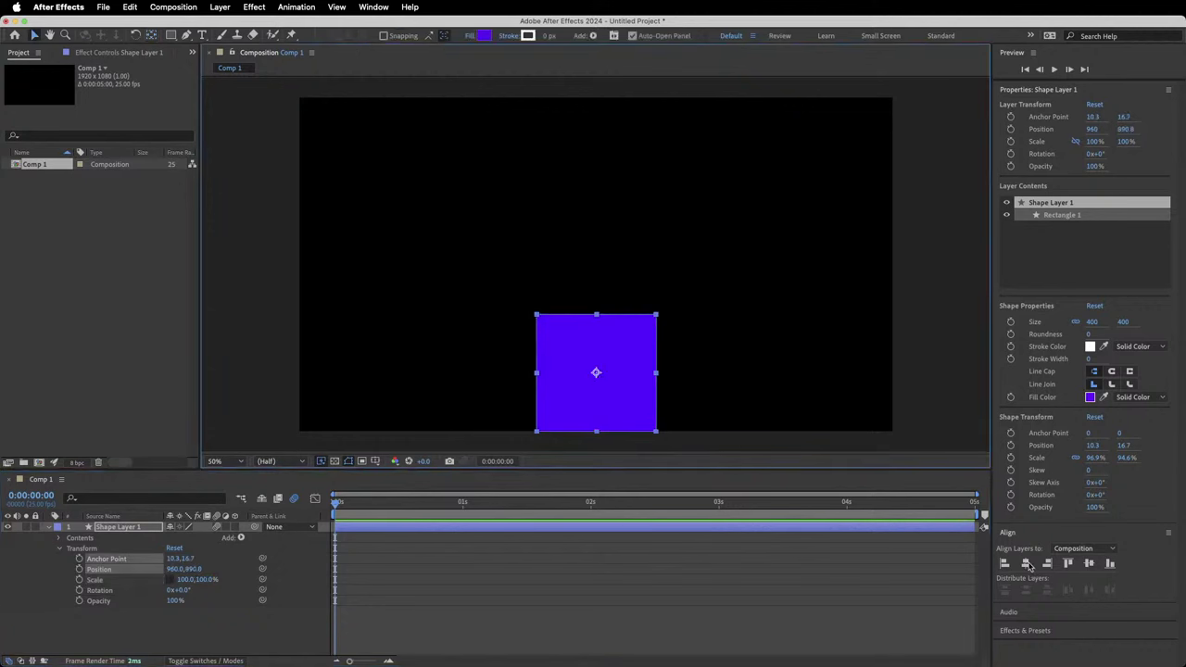
click(1090, 566)
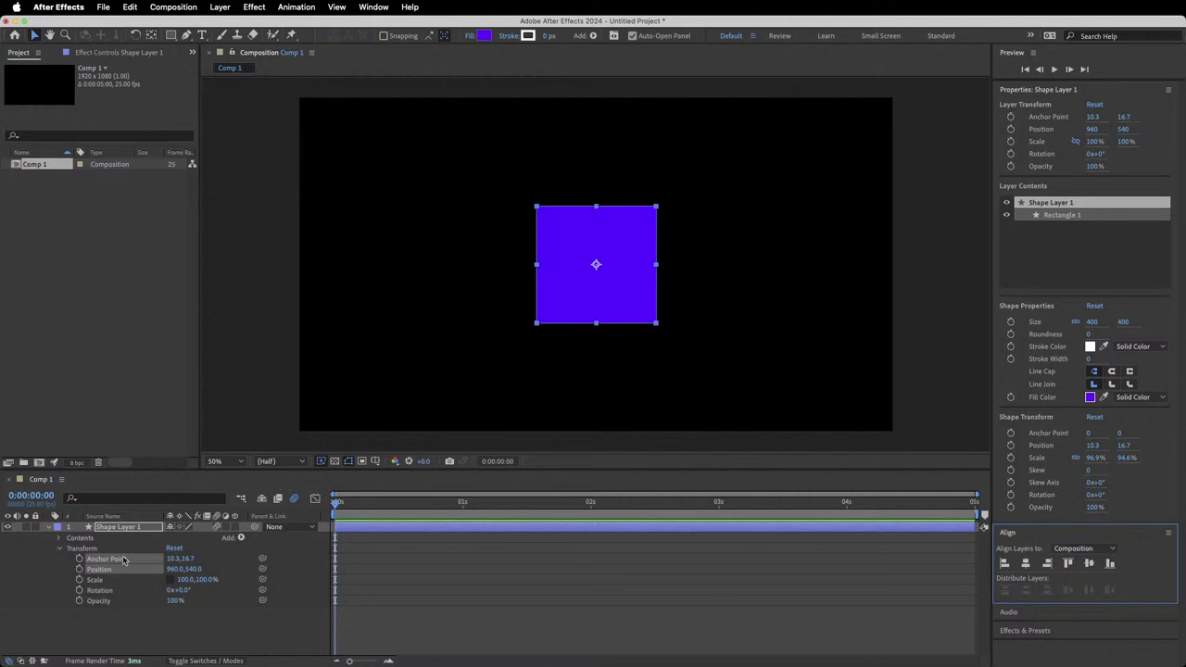
Keyframe the square's Position from 478, 540 at the first frame to 1275, 540 at 0:00:02:00, and preview the move.
drag(609, 300, 460, 299)
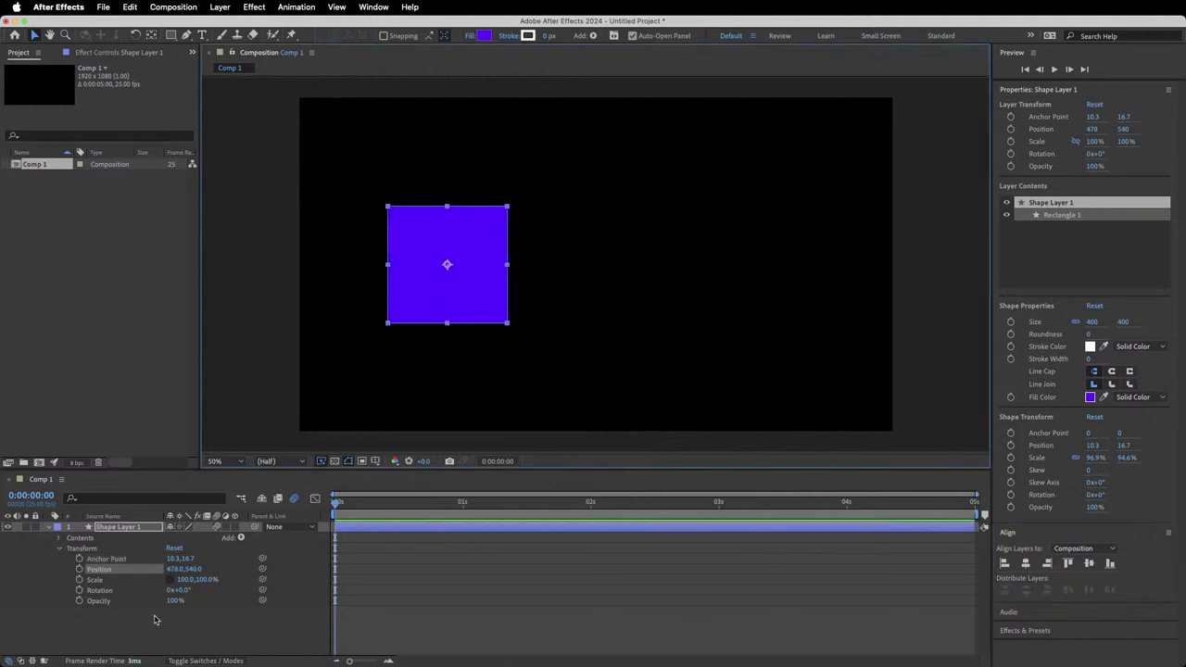
click(79, 569)
click(591, 505)
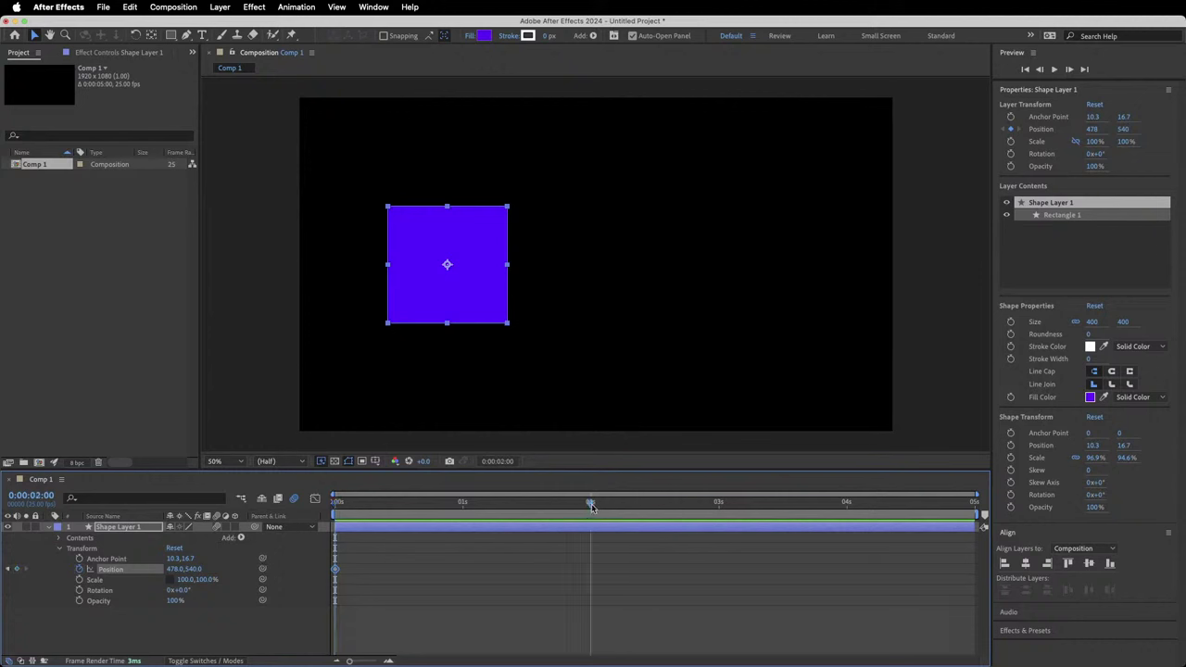
drag(186, 572, 646, 550)
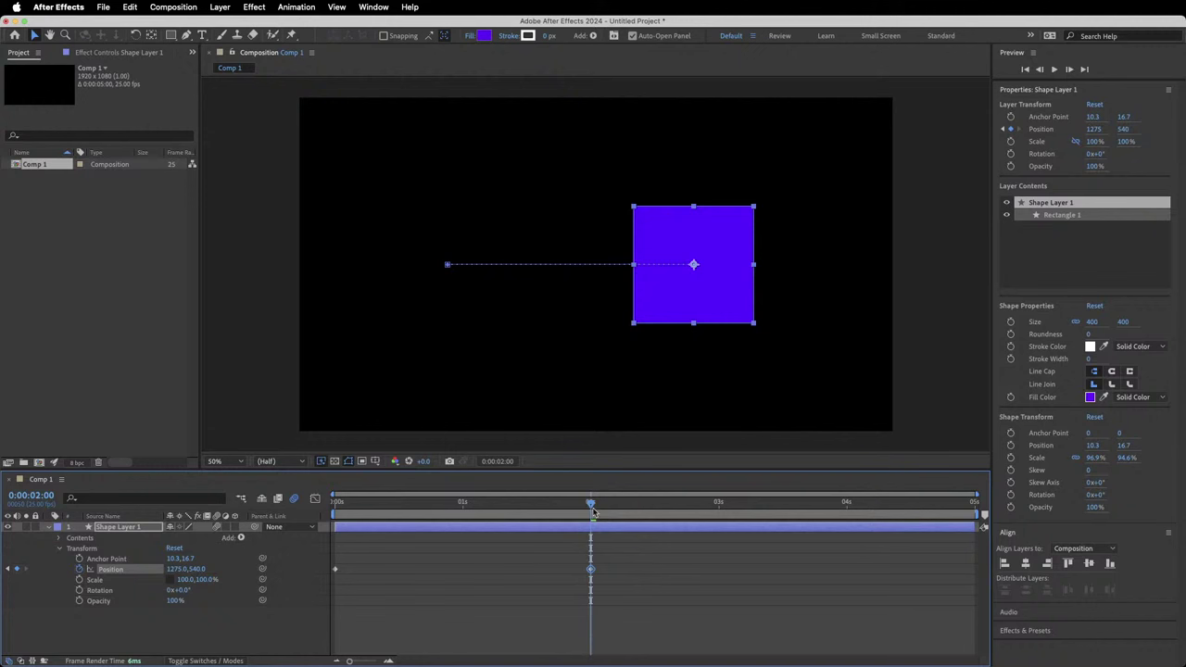
drag(591, 505, 294, 514)
key(space)
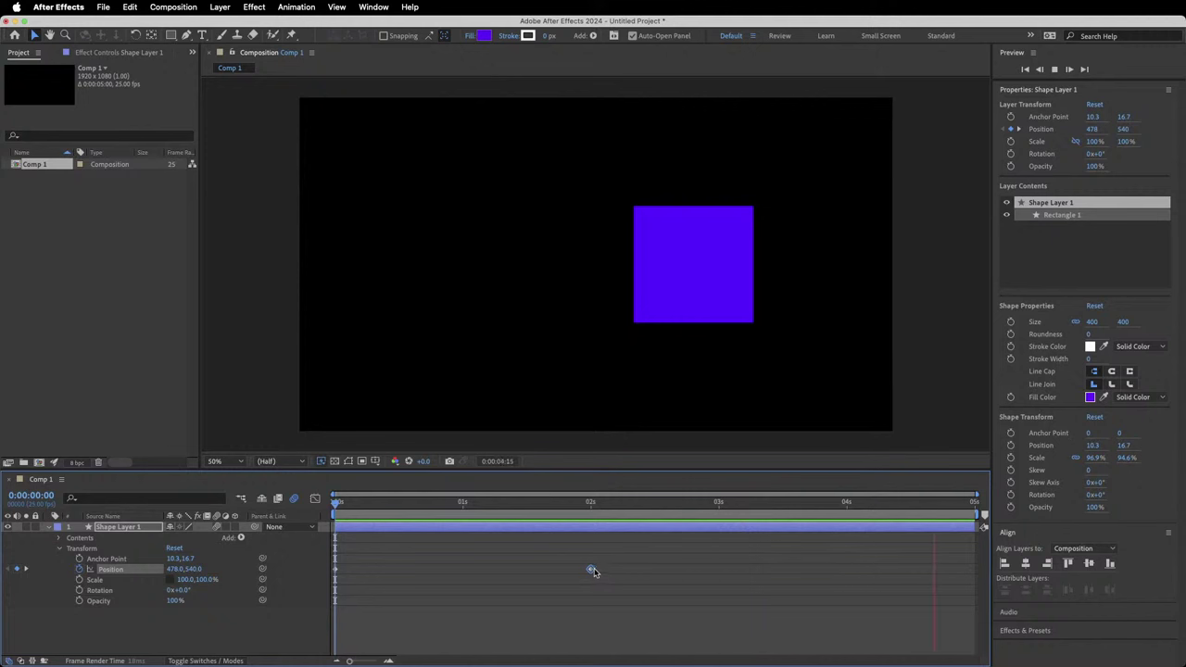
key(space)
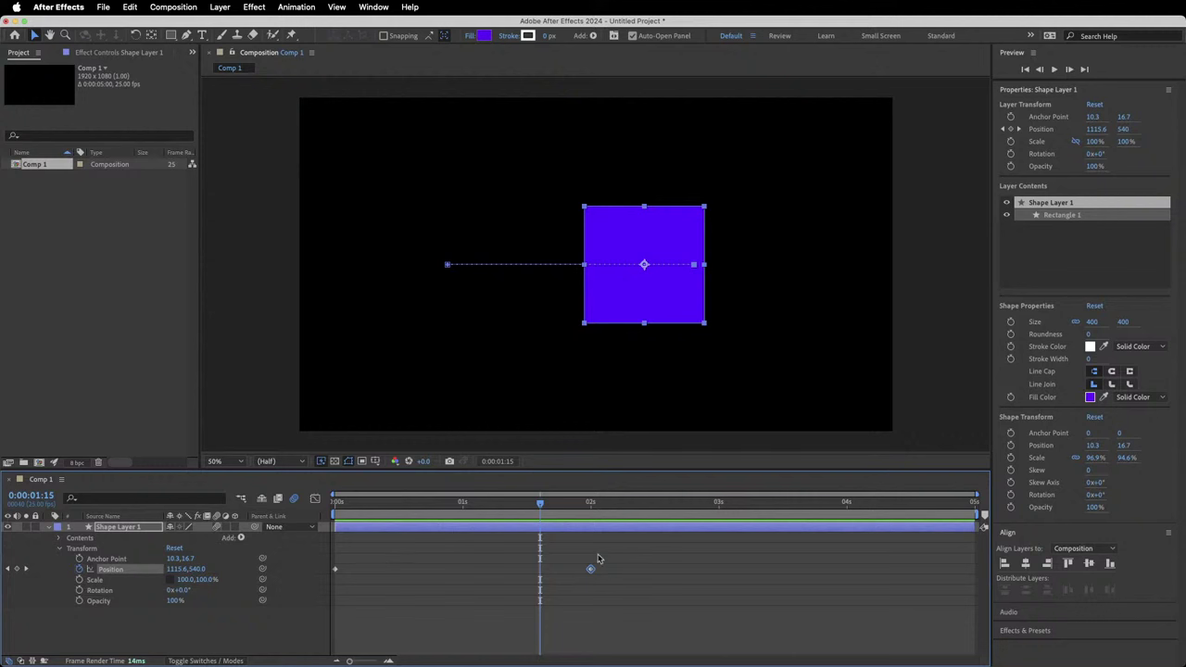
Apply Easy Ease to the Position keyframe at 0:00:02:00 and preview the move from the first frame.
click(591, 565)
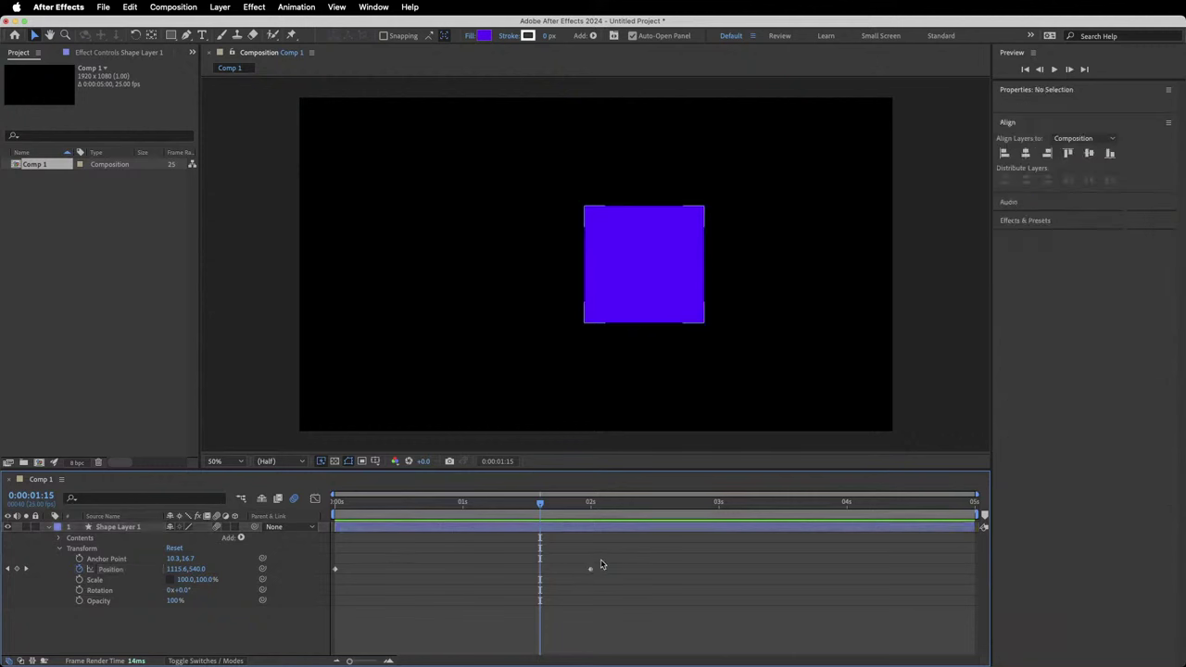
click(589, 569)
right_click(590, 571)
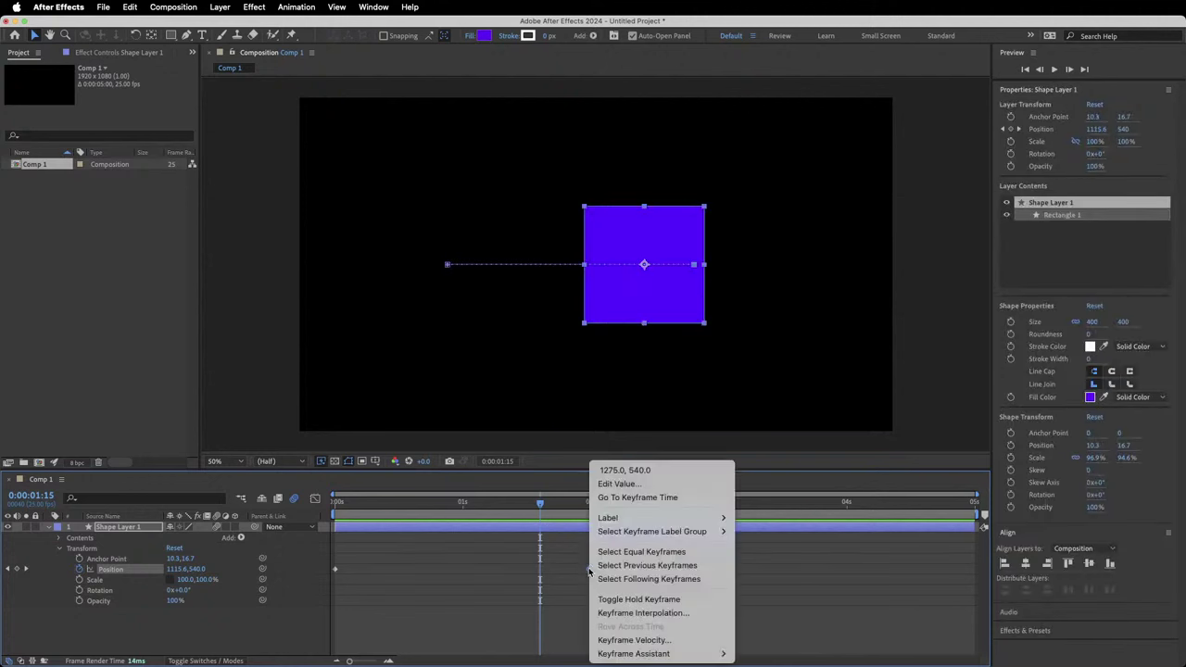
mouse_move(635, 655)
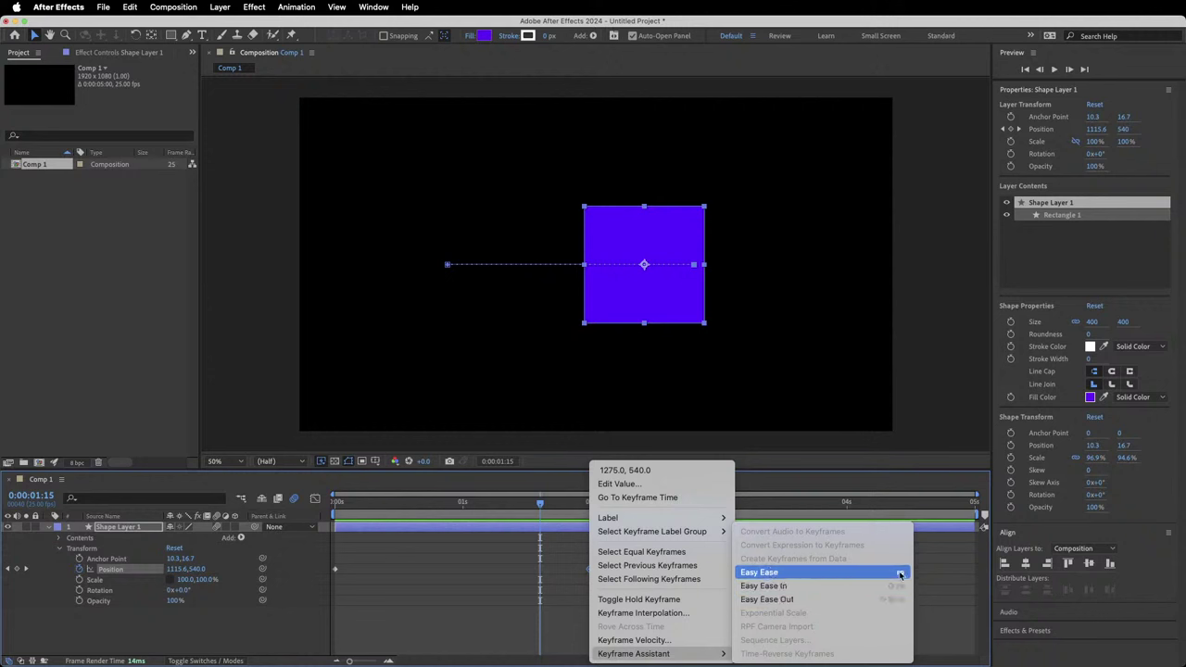
click(868, 575)
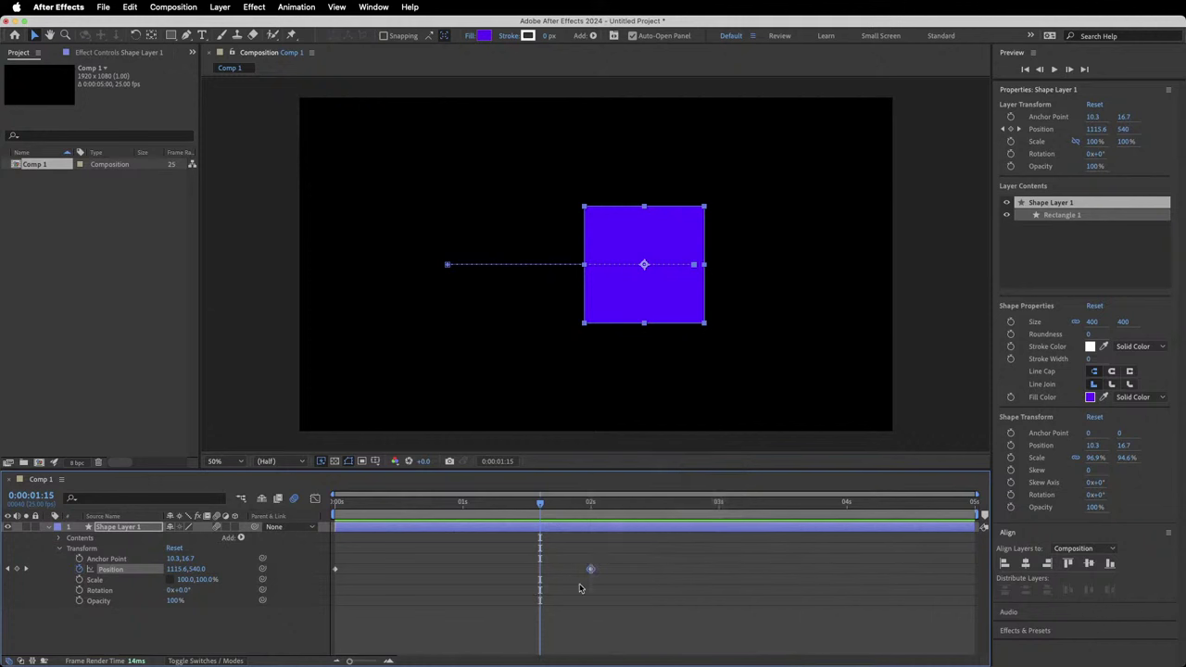
key(F9)
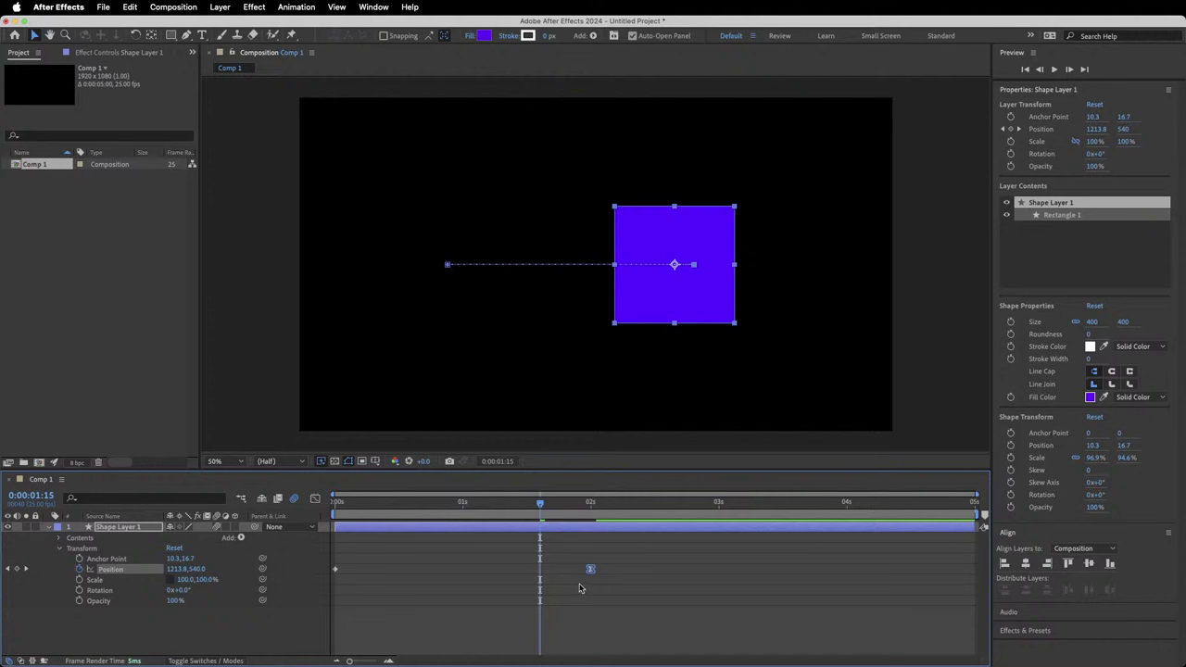
key(Home)
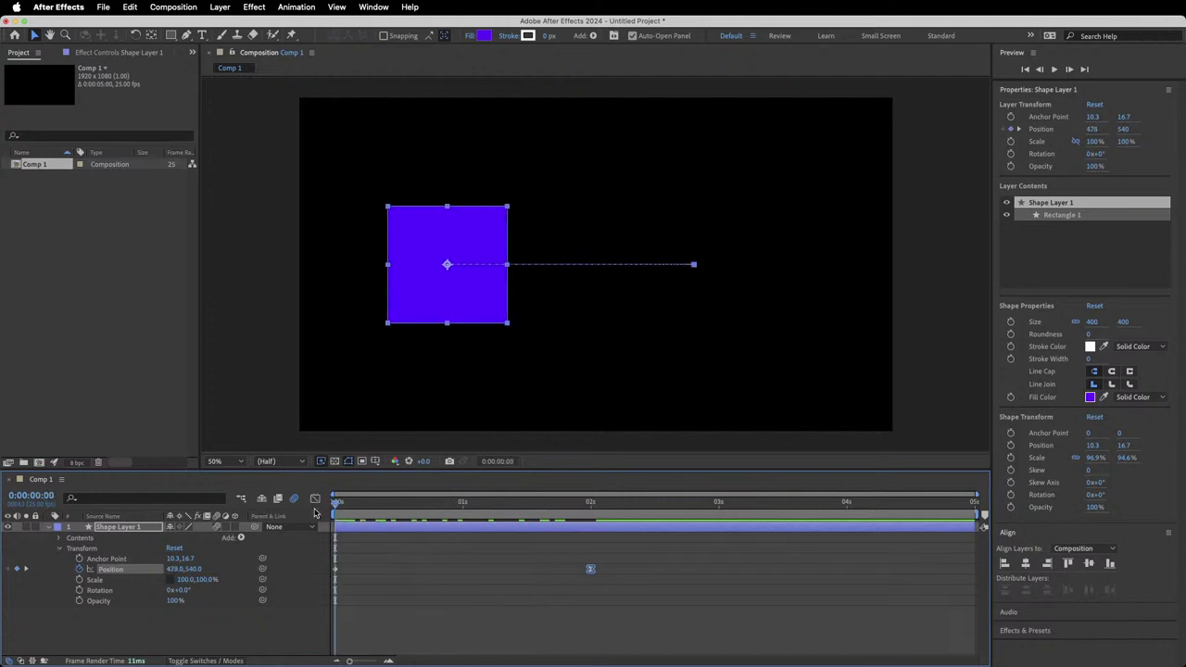
key(space)
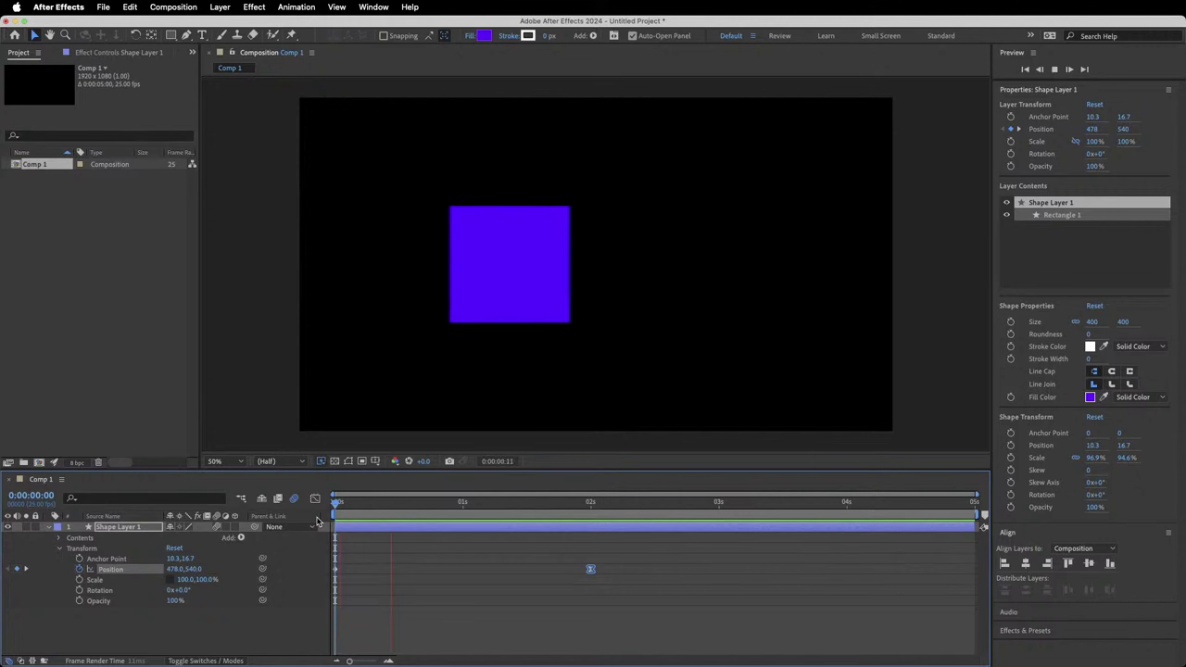
key(space)
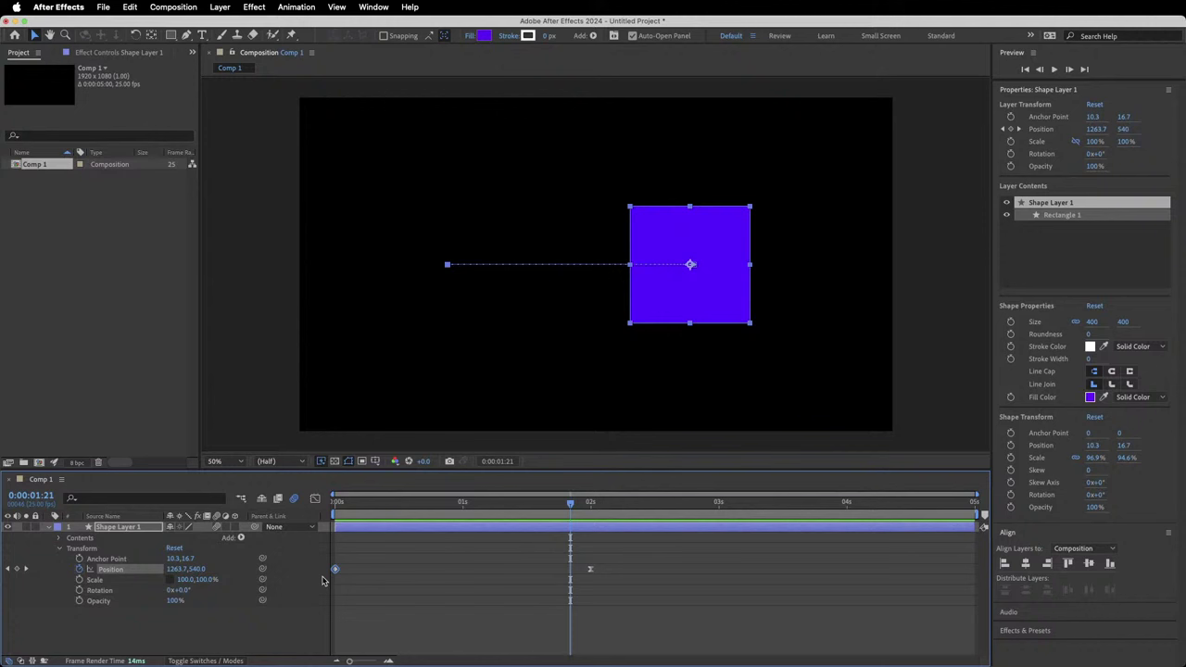
Apply Easy Ease to the first Position keyframe as well, and preview the move from the first frame.
key(F9)
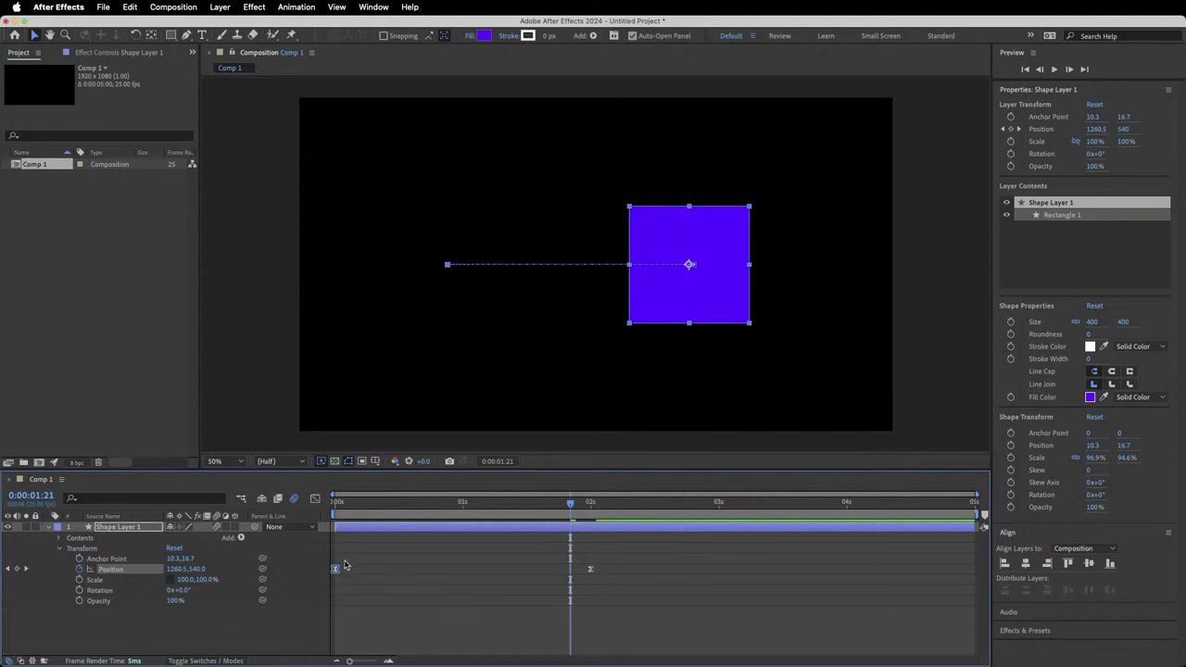
key(Home)
key(space)
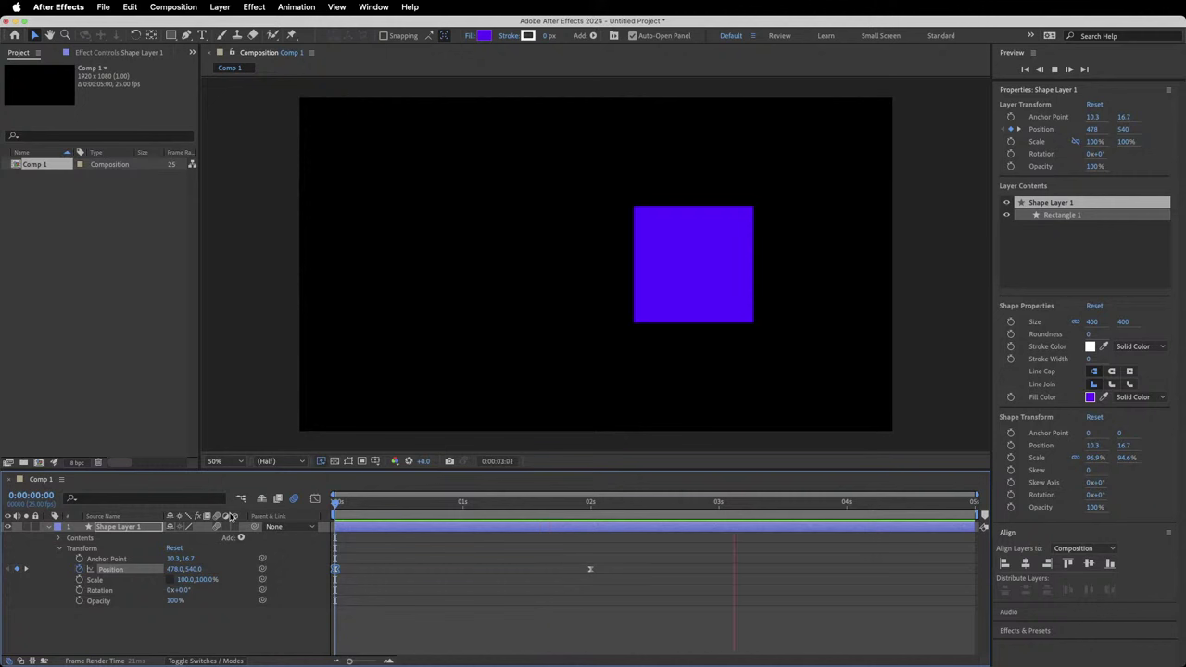
drag(362, 508, 391, 511)
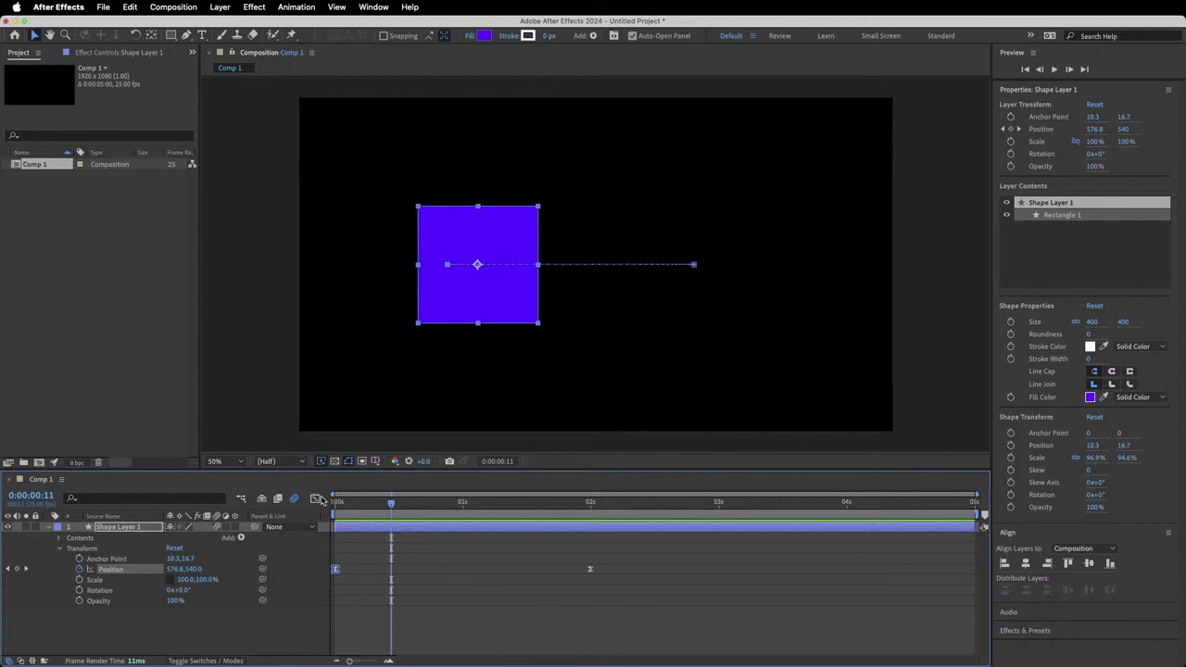
Open the Graph Editor for the square's Position and switch it from the value graph to the speed graph.
click(315, 498)
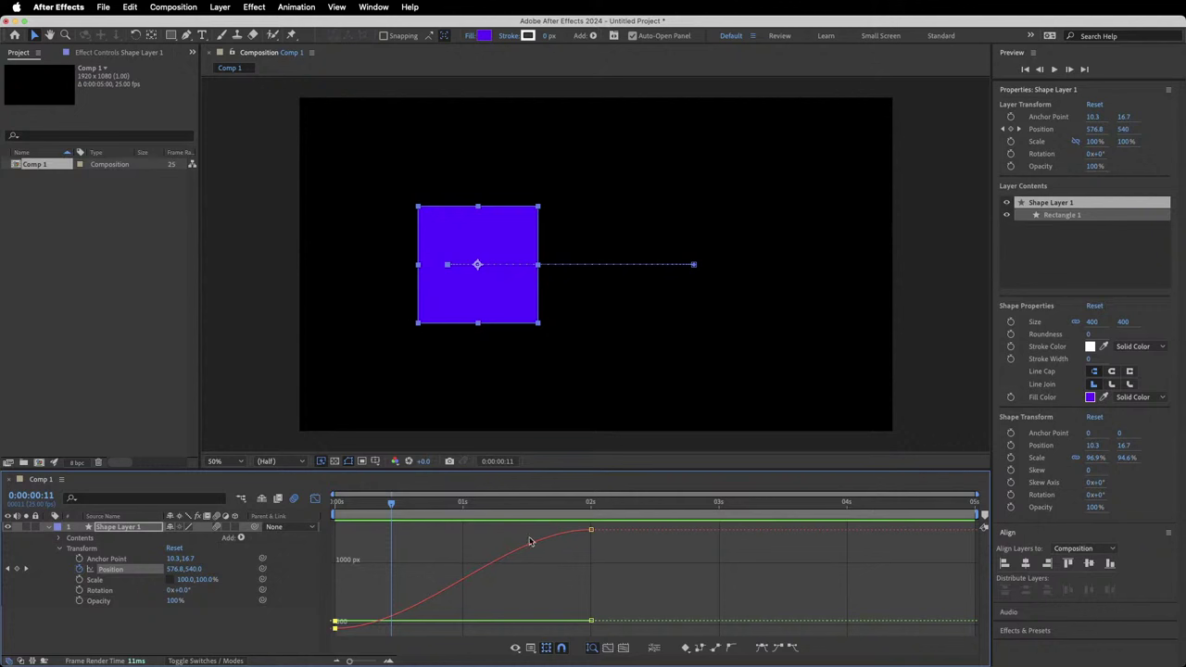
right_click(411, 564)
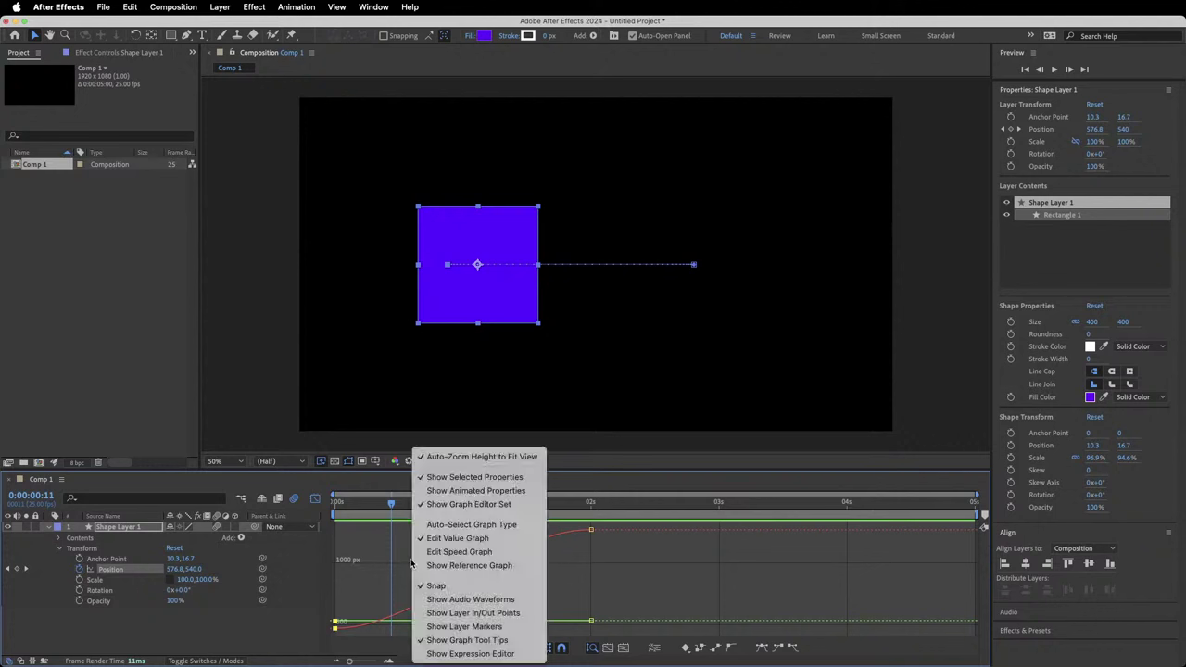
click(319, 499)
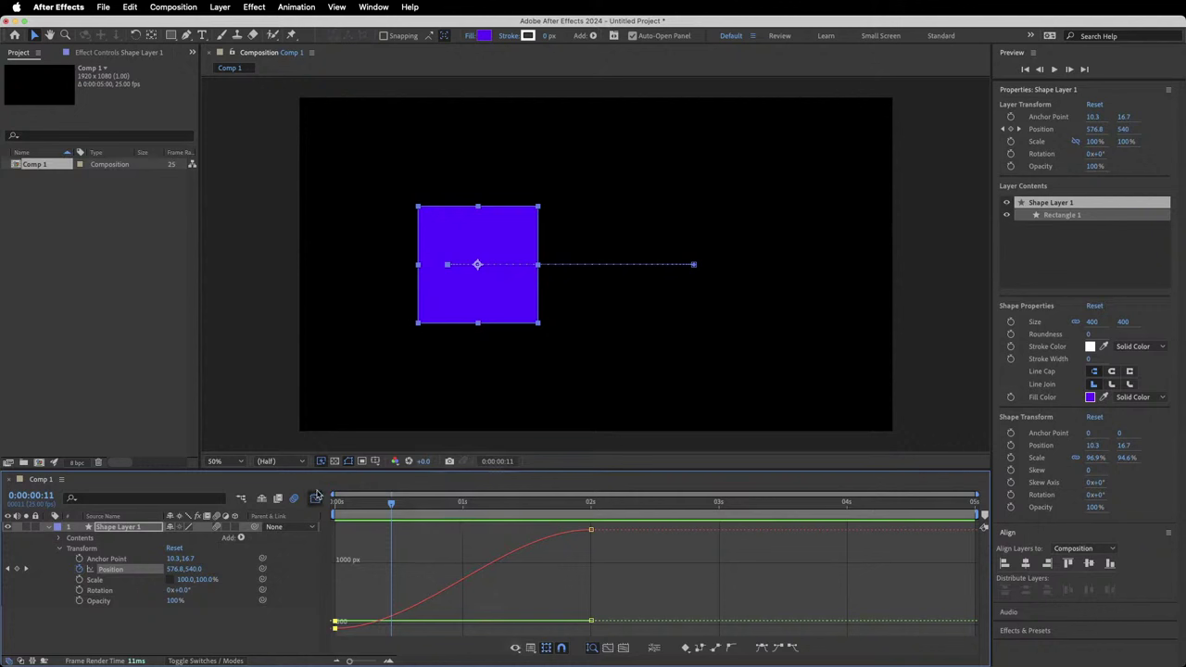
click(421, 547)
right_click(420, 545)
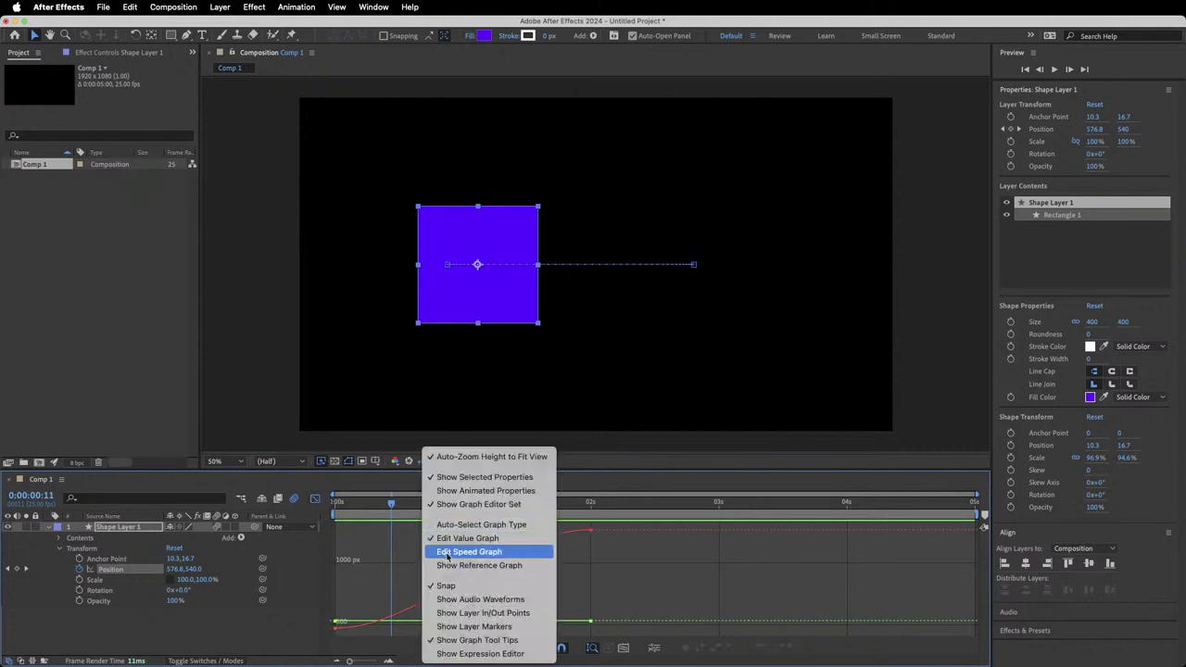
click(446, 552)
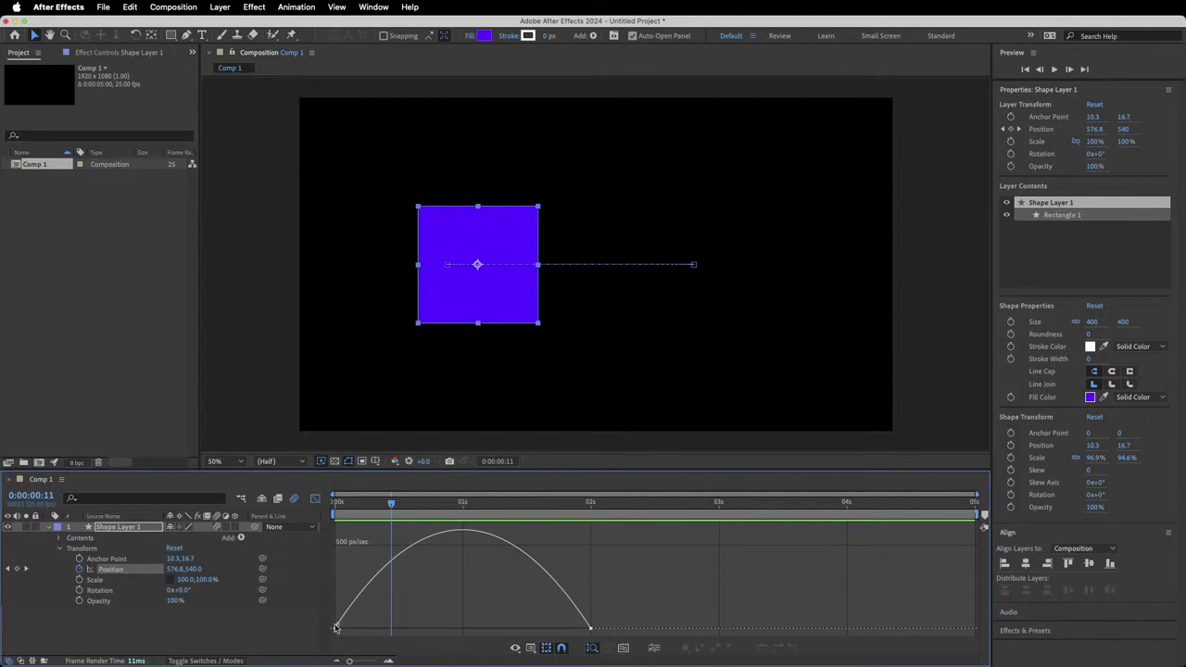
Compare the start of the Position speed curve with the first keyframe in the layer view, and scrub through the slow start.
mouse_move(337, 628)
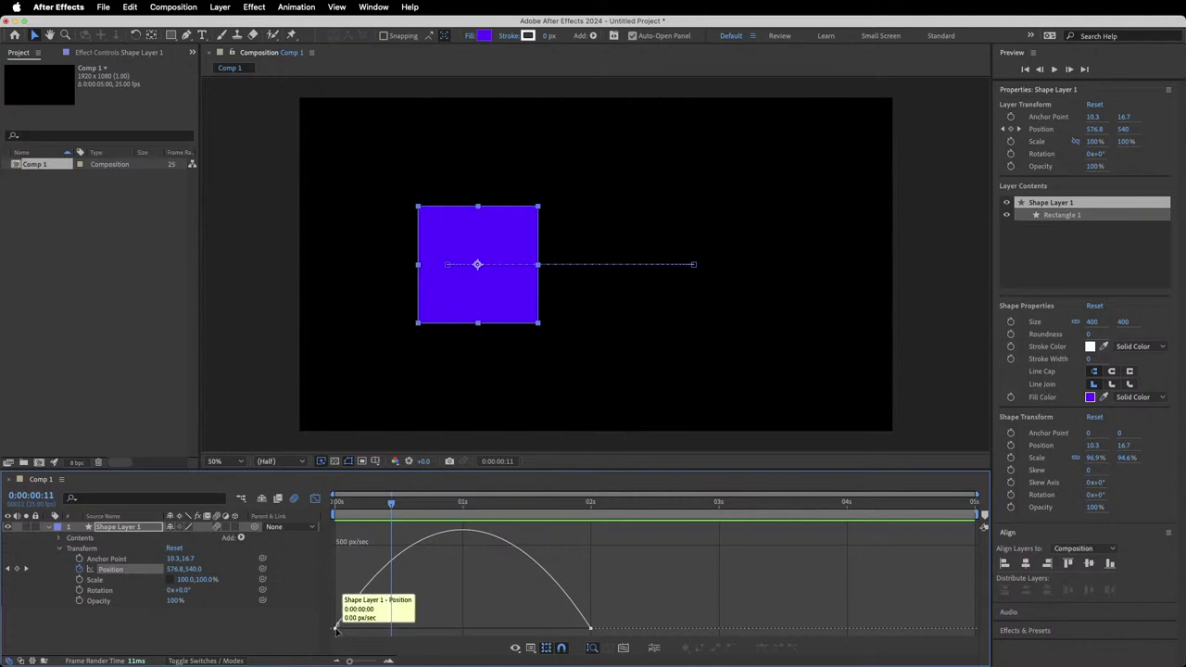
click(315, 500)
mouse_move(335, 571)
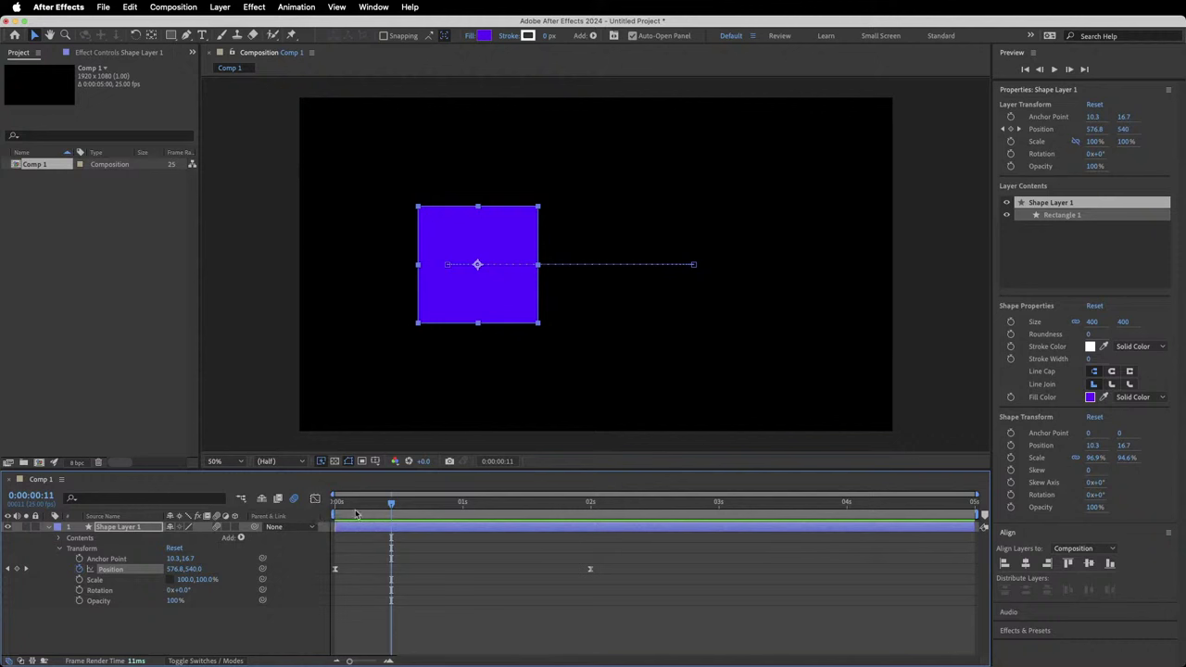
click(315, 500)
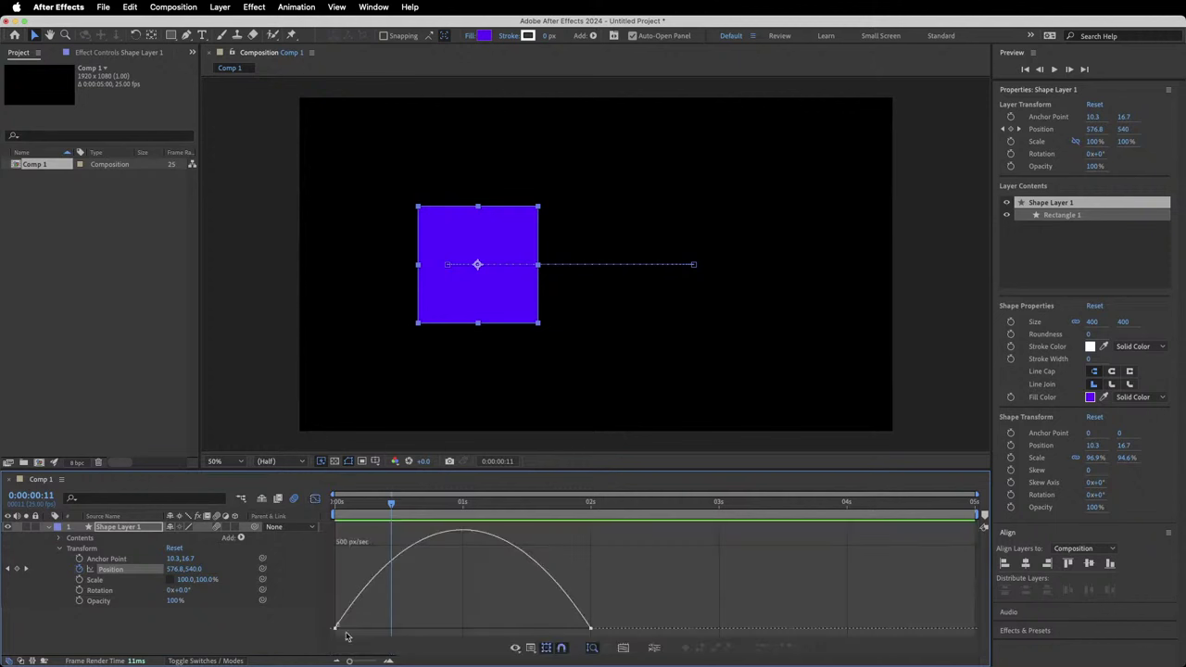
mouse_move(335, 629)
drag(392, 502, 368, 501)
key(shift+F3)
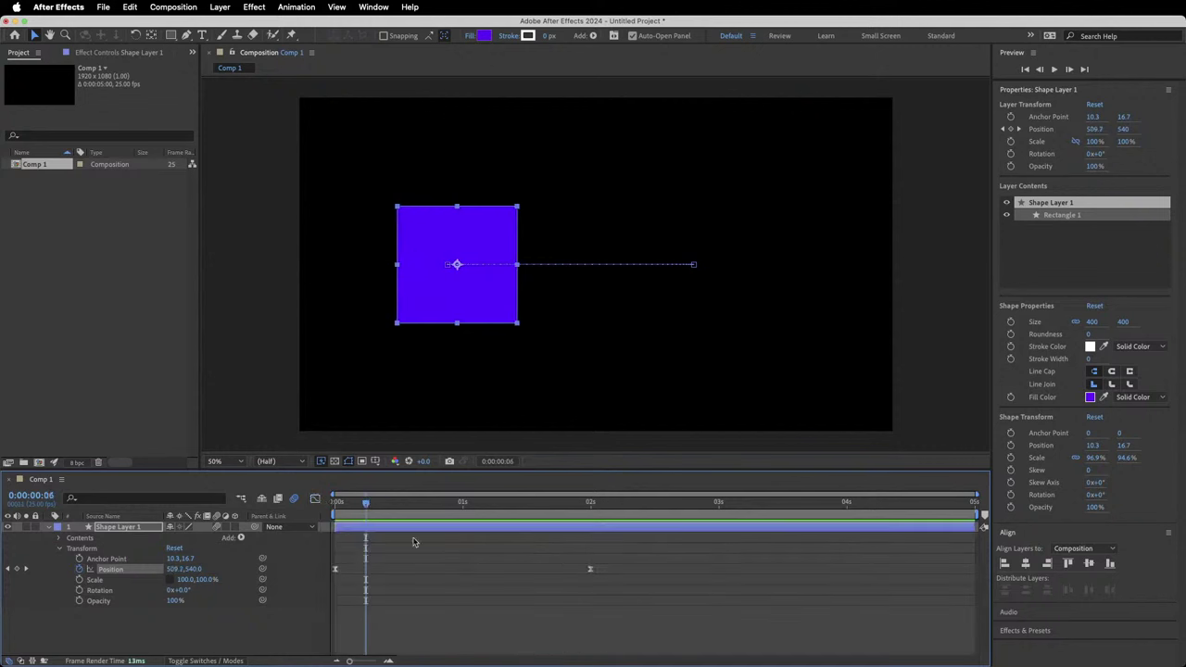
Make the square's Position keyframes at 0:00:00:00 and 0:00:02:00 linear, and show the Position speed graph in the Graph Editor.
drag(597, 556, 335, 571)
right_click(335, 571)
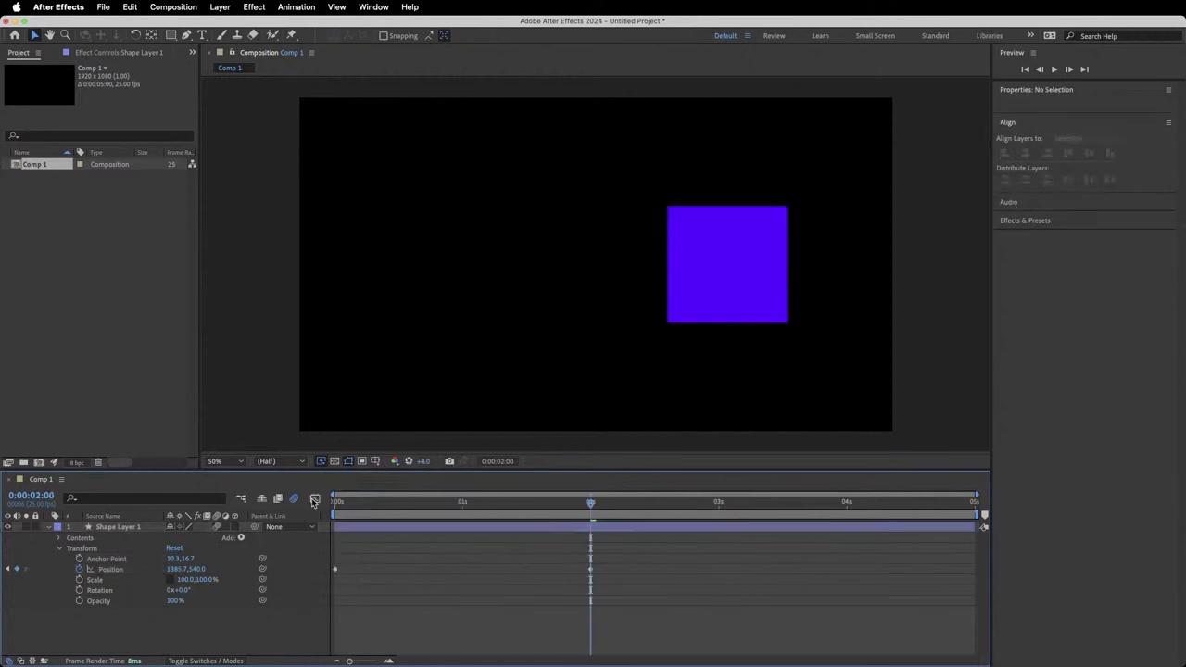
click(314, 499)
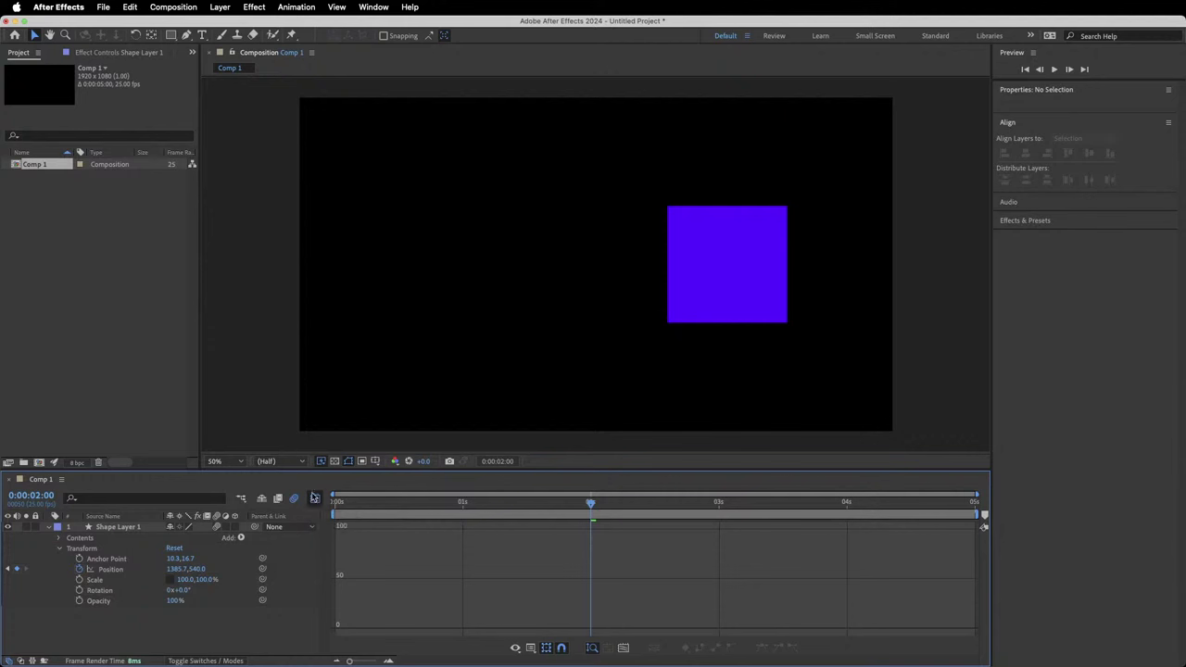
click(92, 571)
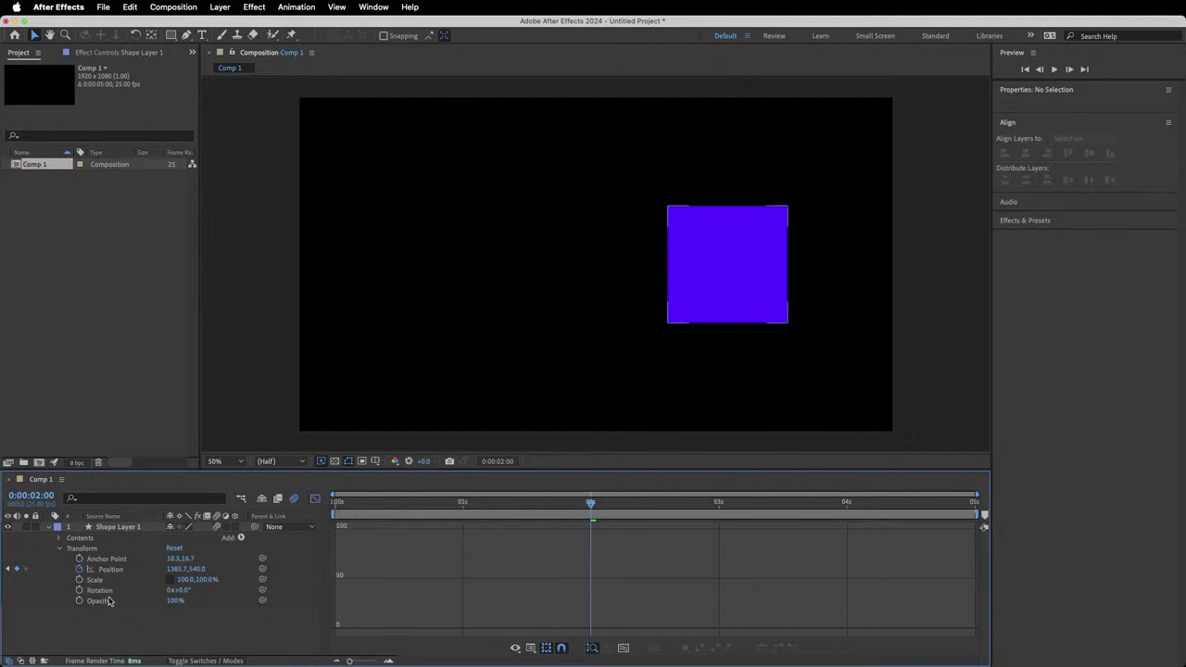
click(110, 570)
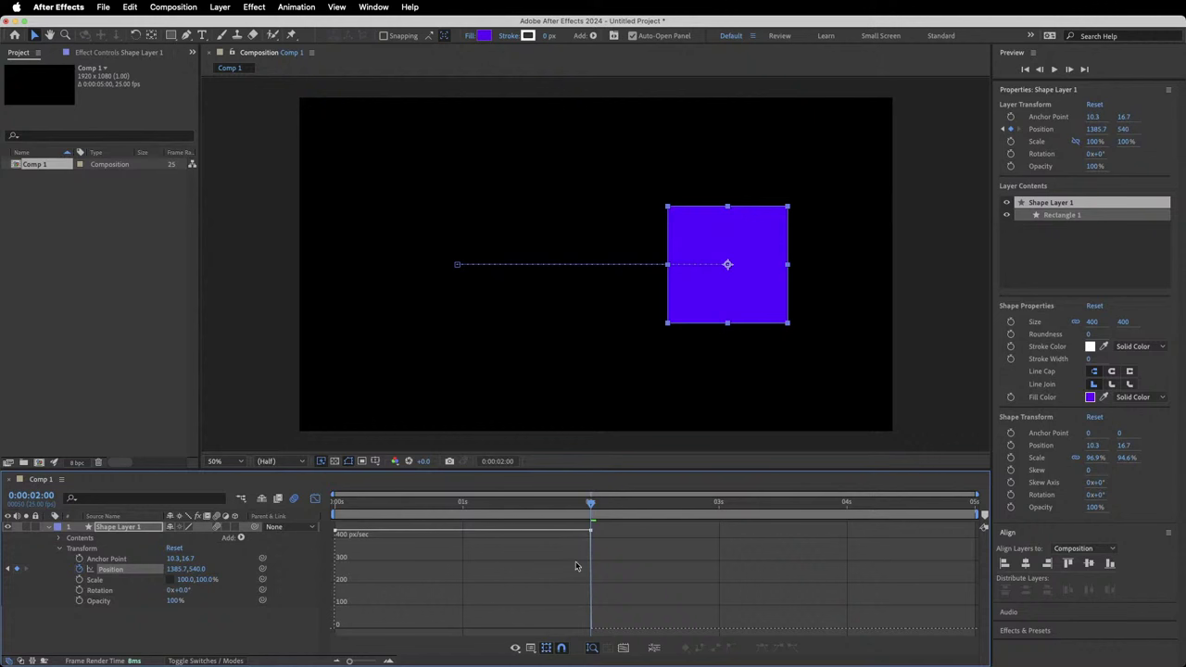
Examine the linear speed line at both Position keyframes, and preview the move from the first frame.
drag(591, 507, 632, 507)
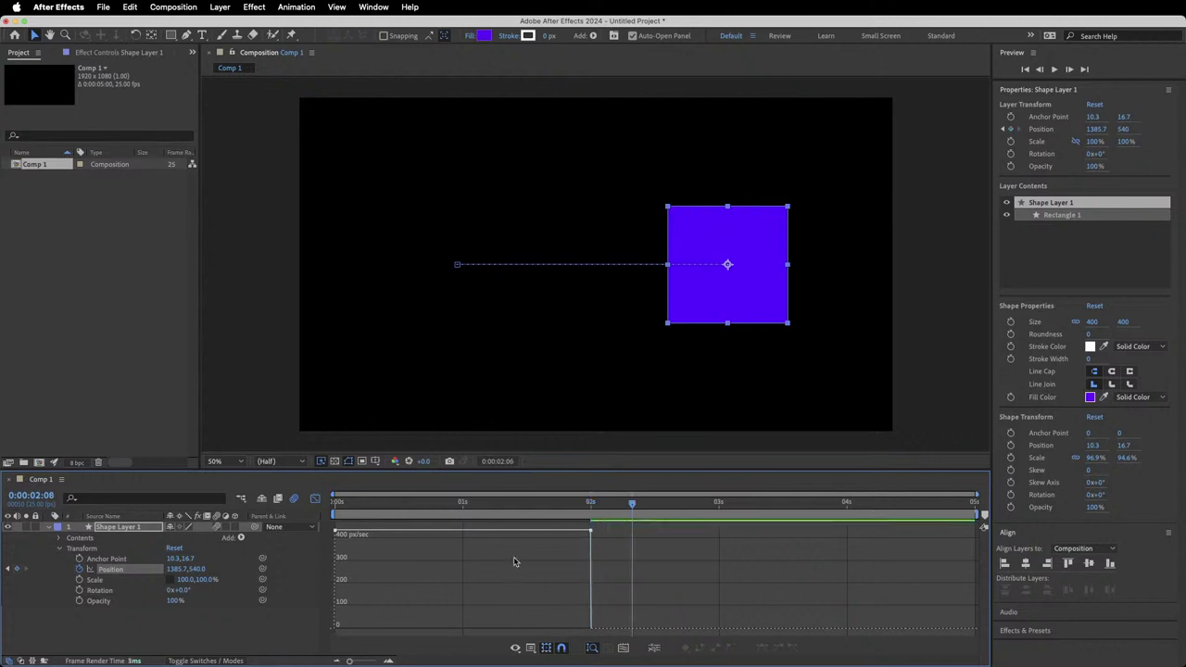
mouse_move(339, 532)
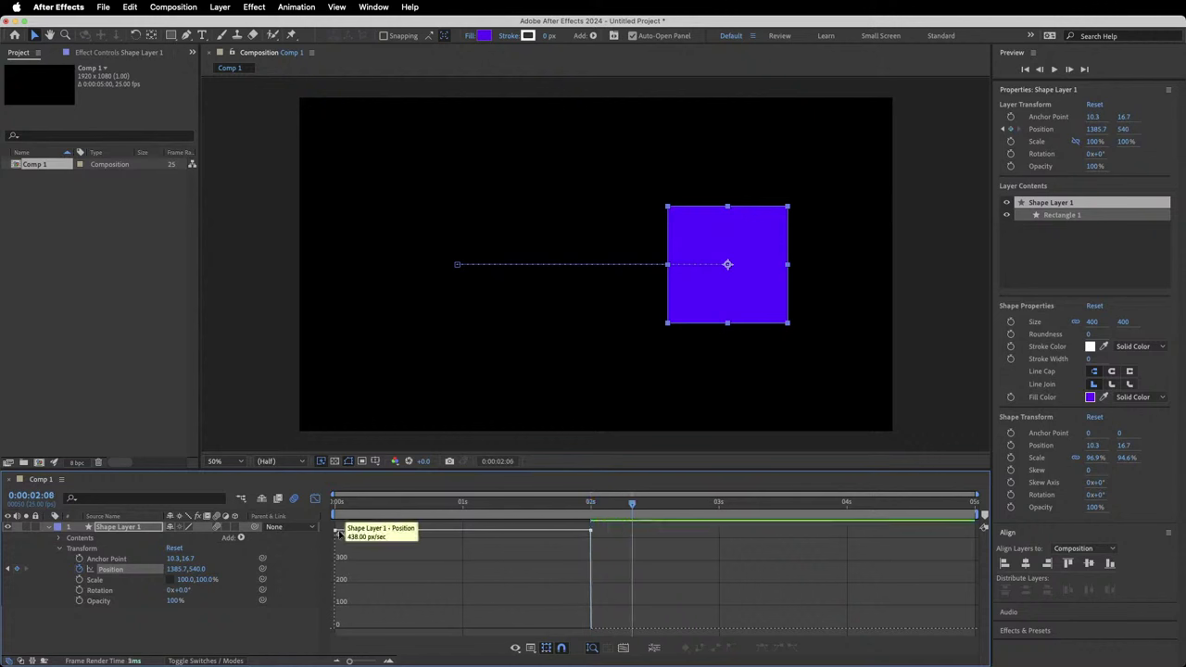
mouse_move(589, 536)
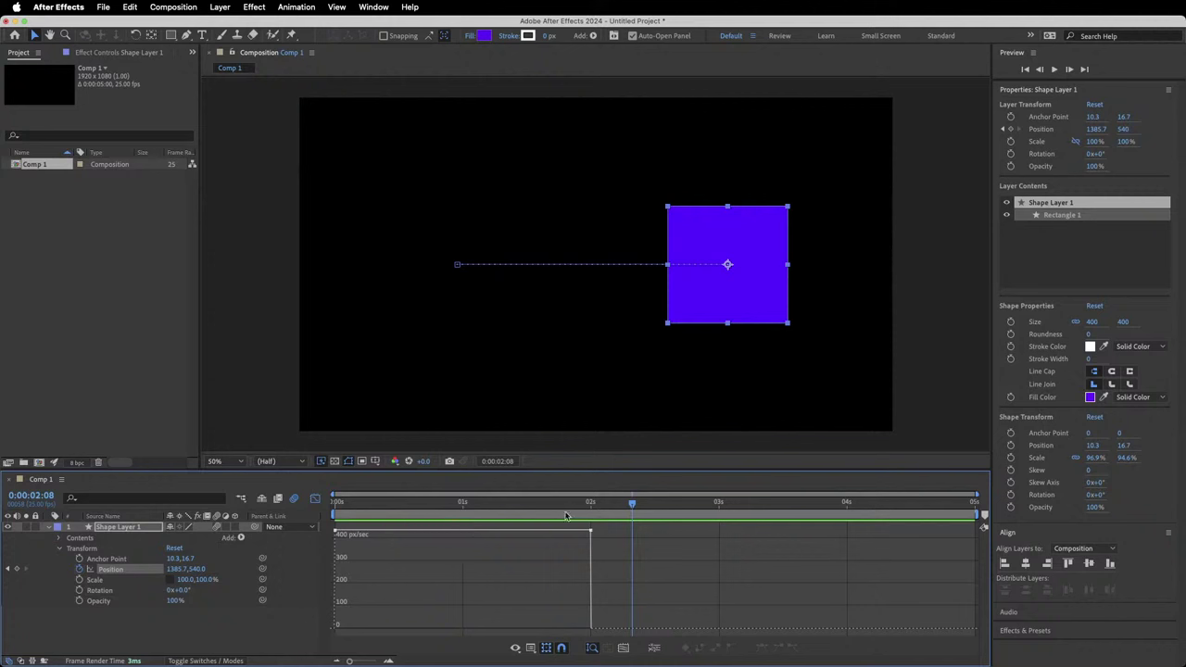
drag(595, 509, 272, 516)
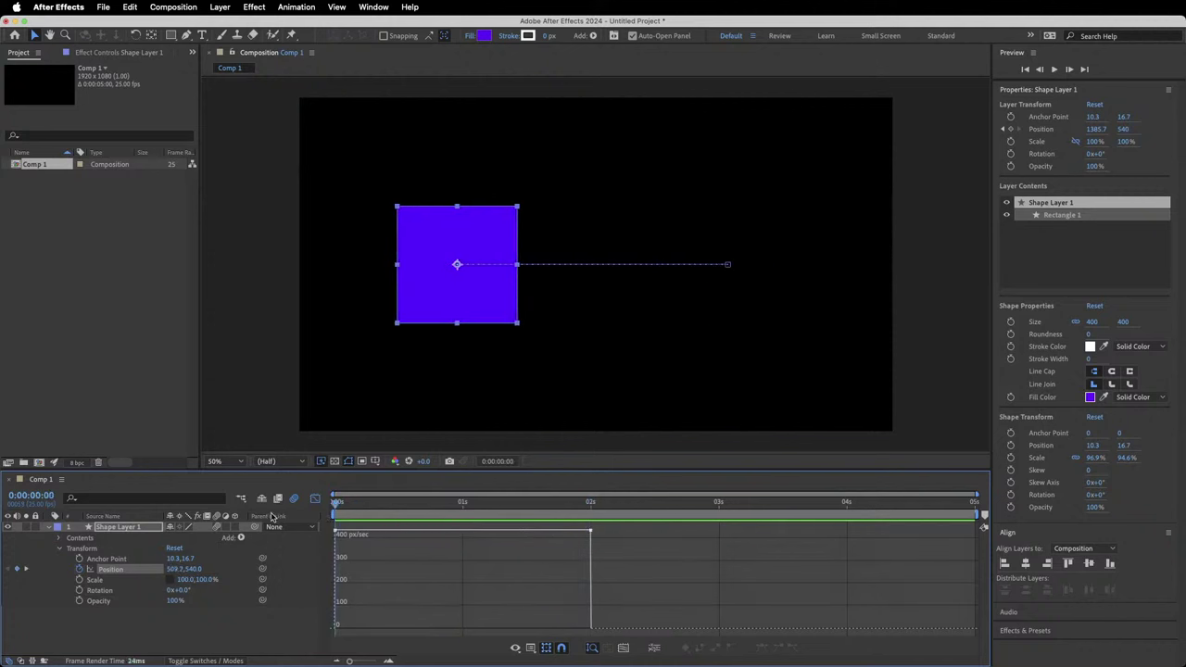
key(space)
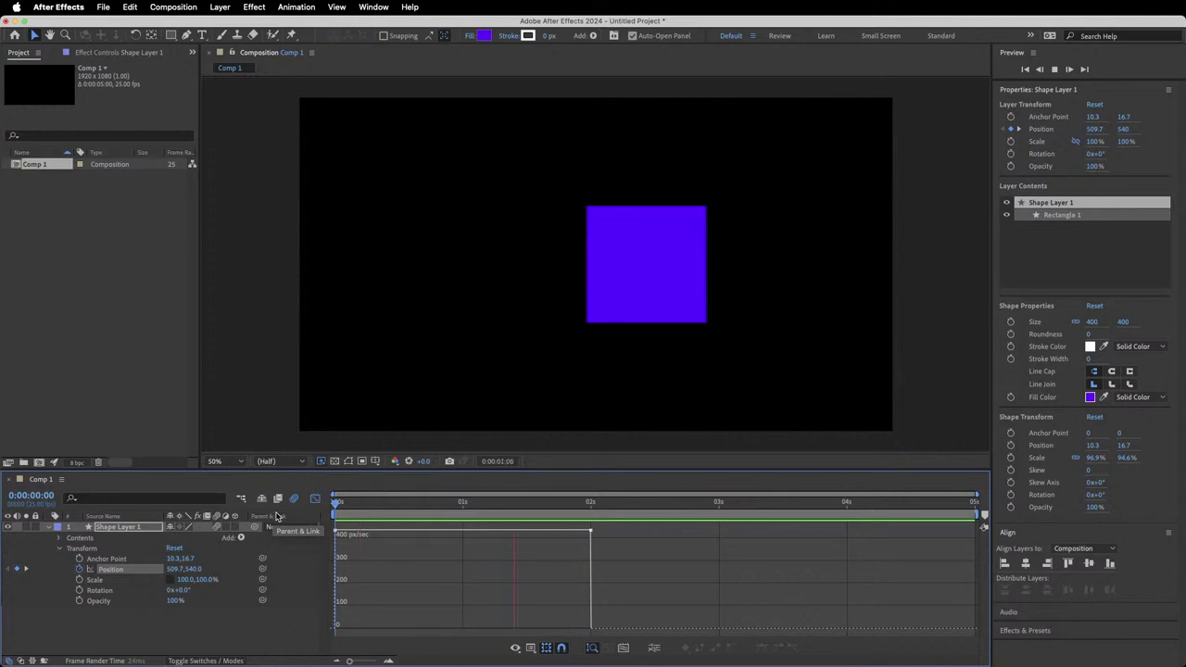
key(space)
Apply Easy Ease to both Position keyframes in the layer view and return to the speed graph.
click(315, 498)
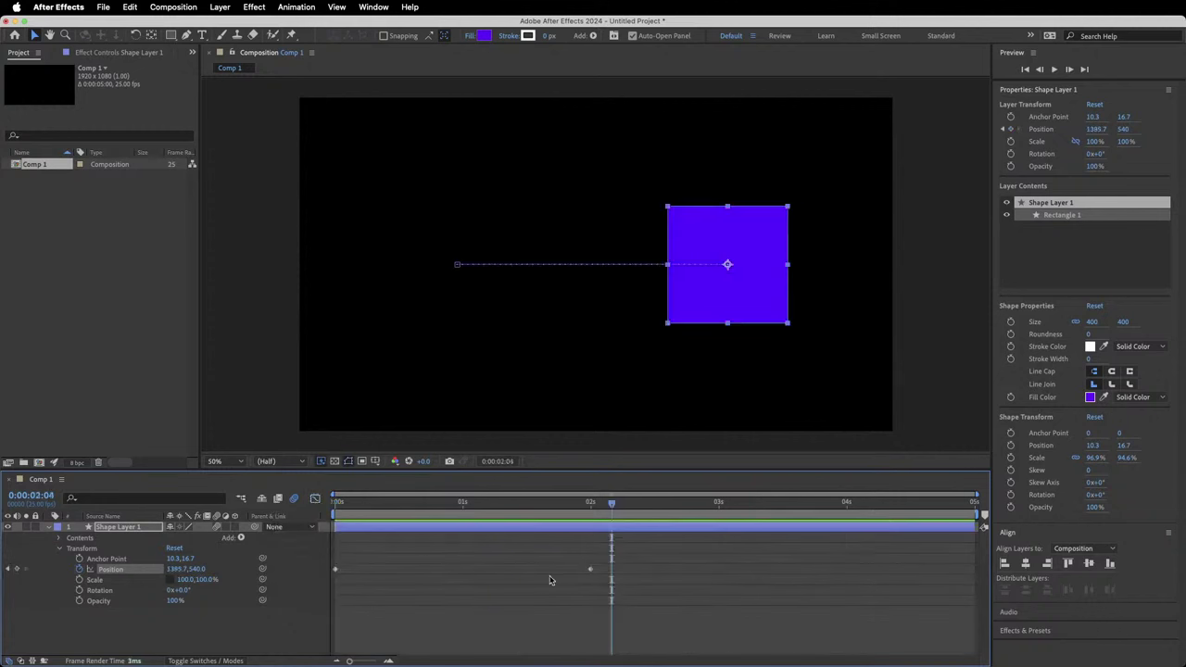
drag(610, 560, 325, 585)
key(F9)
click(315, 499)
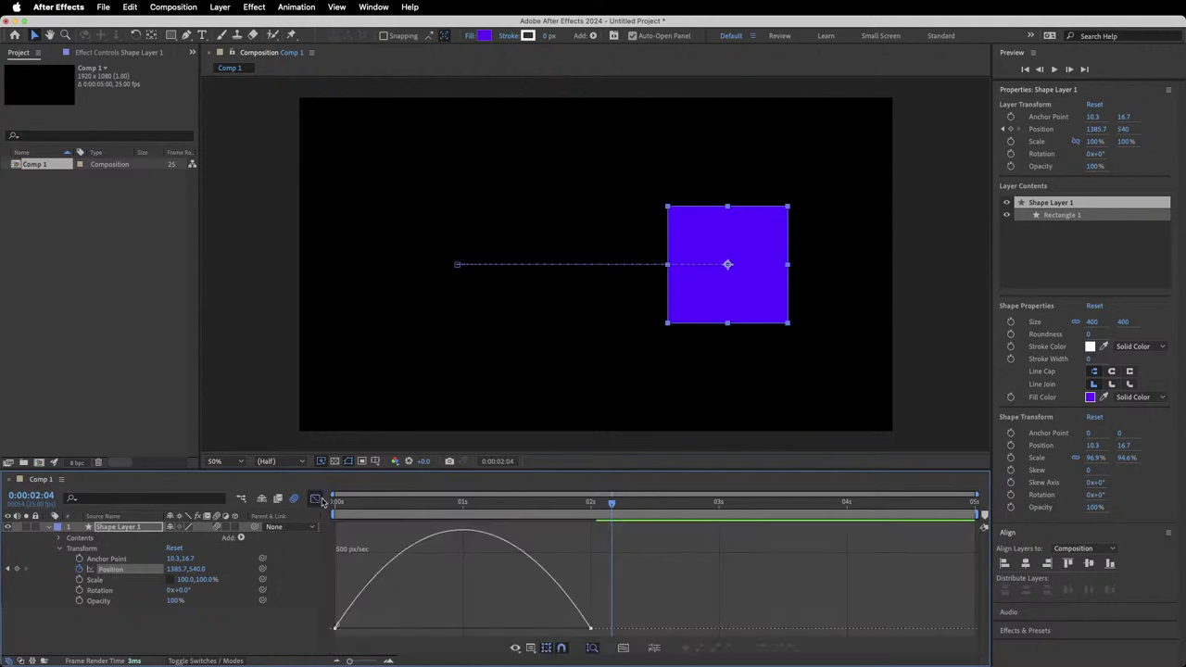
Examine the eased speed curve at its start, peak and end, and preview the move repeatedly from the first frame.
key(Home)
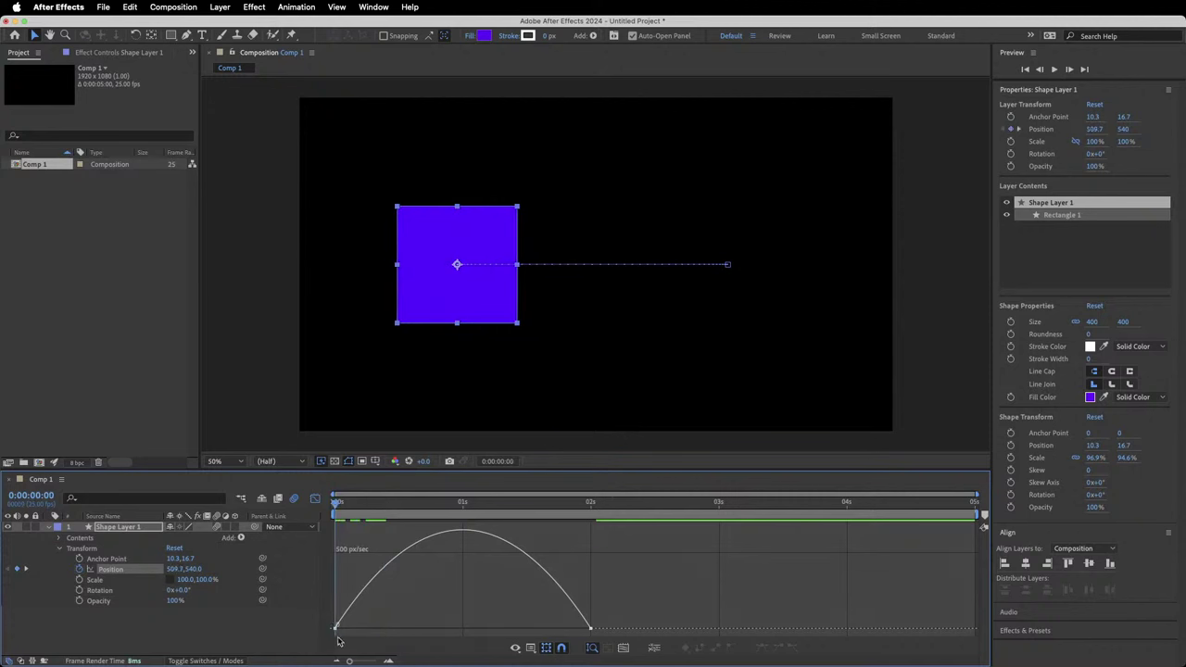
mouse_move(335, 629)
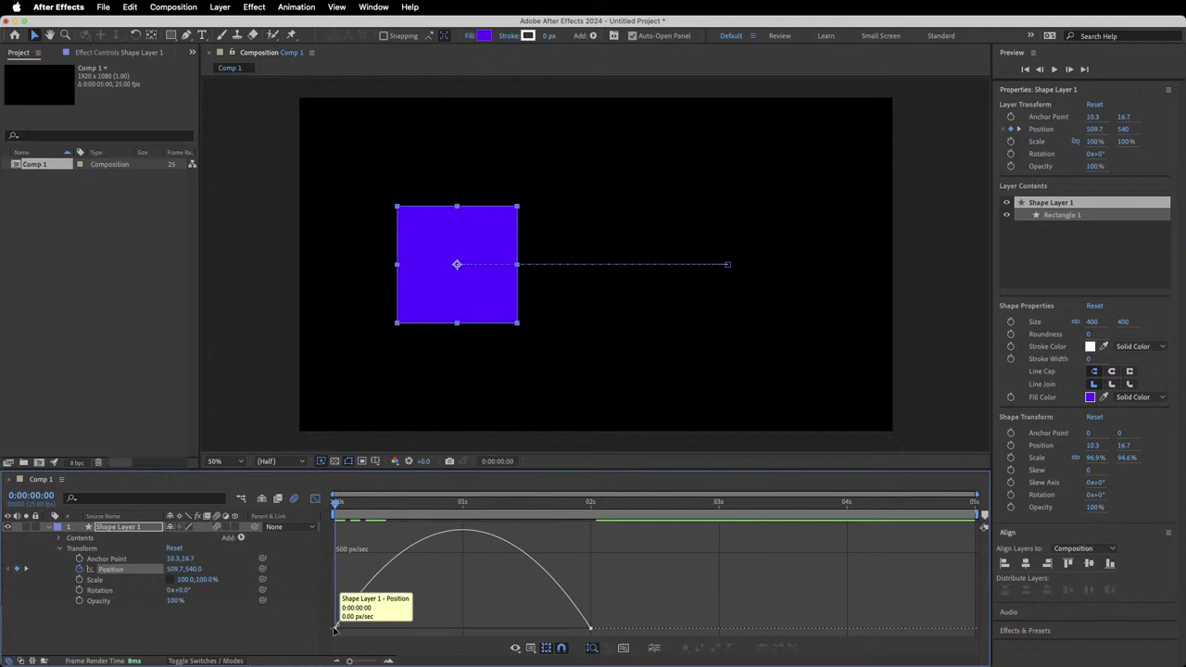
mouse_move(464, 532)
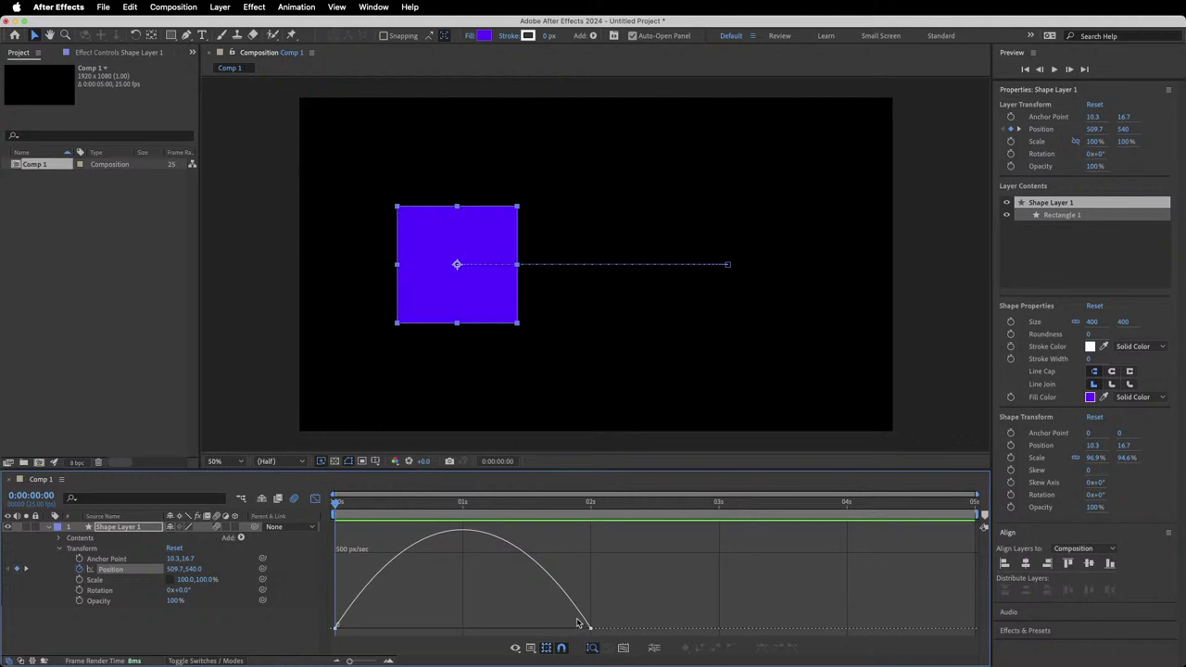
key(space)
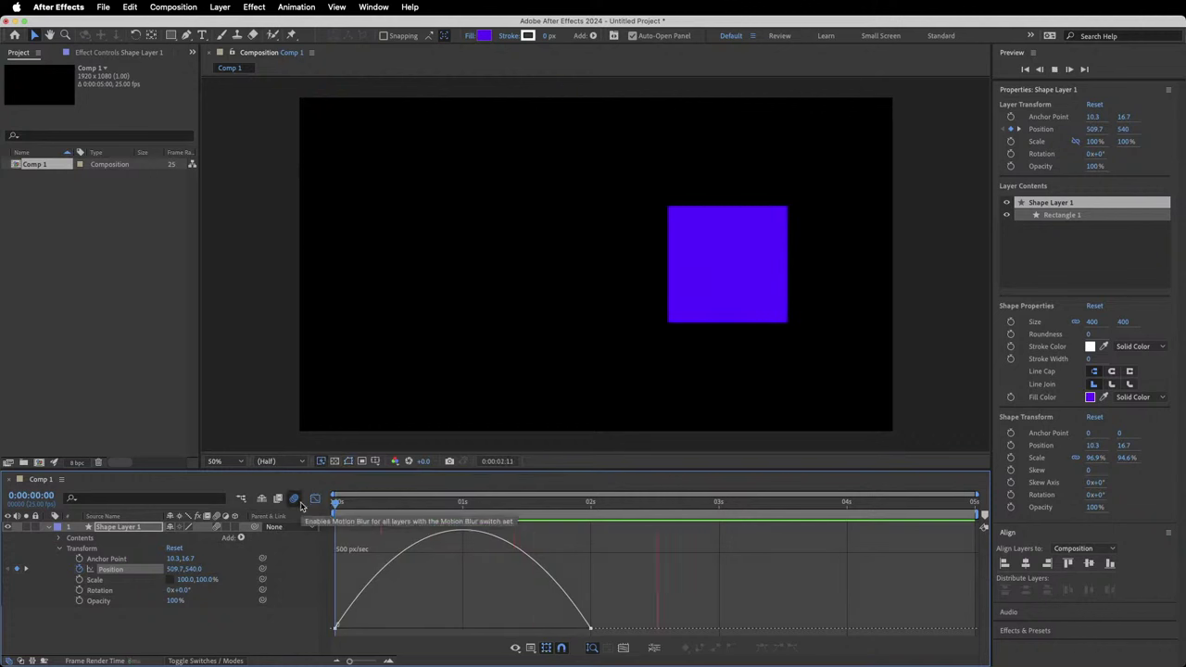
key(space)
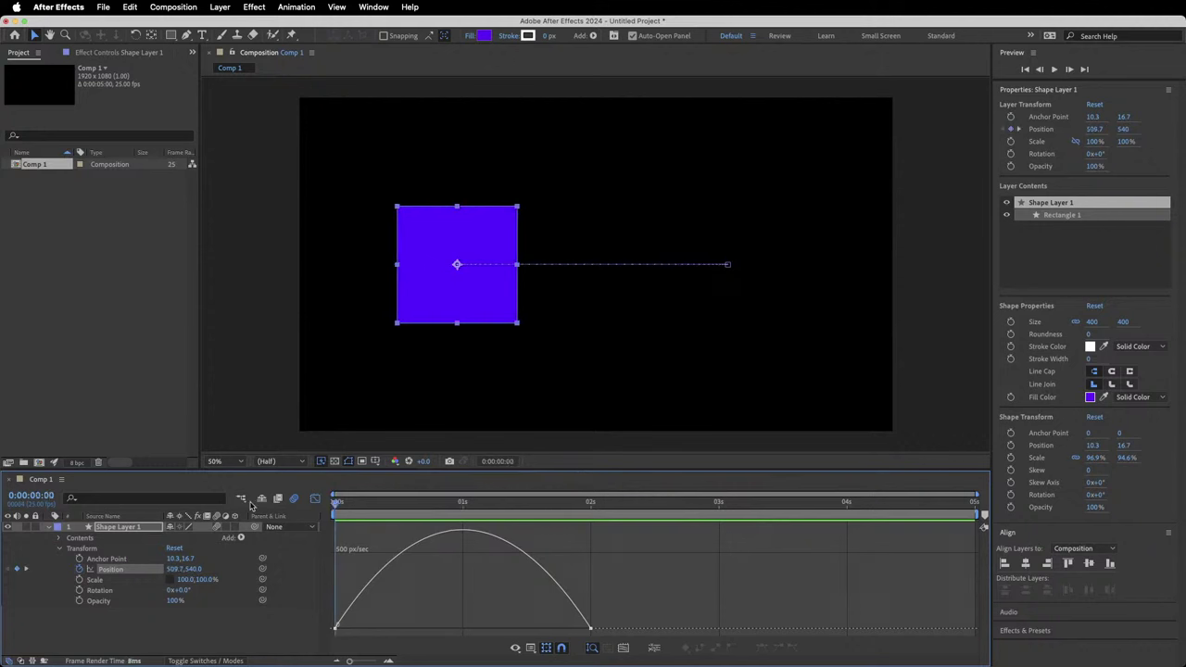
key(space)
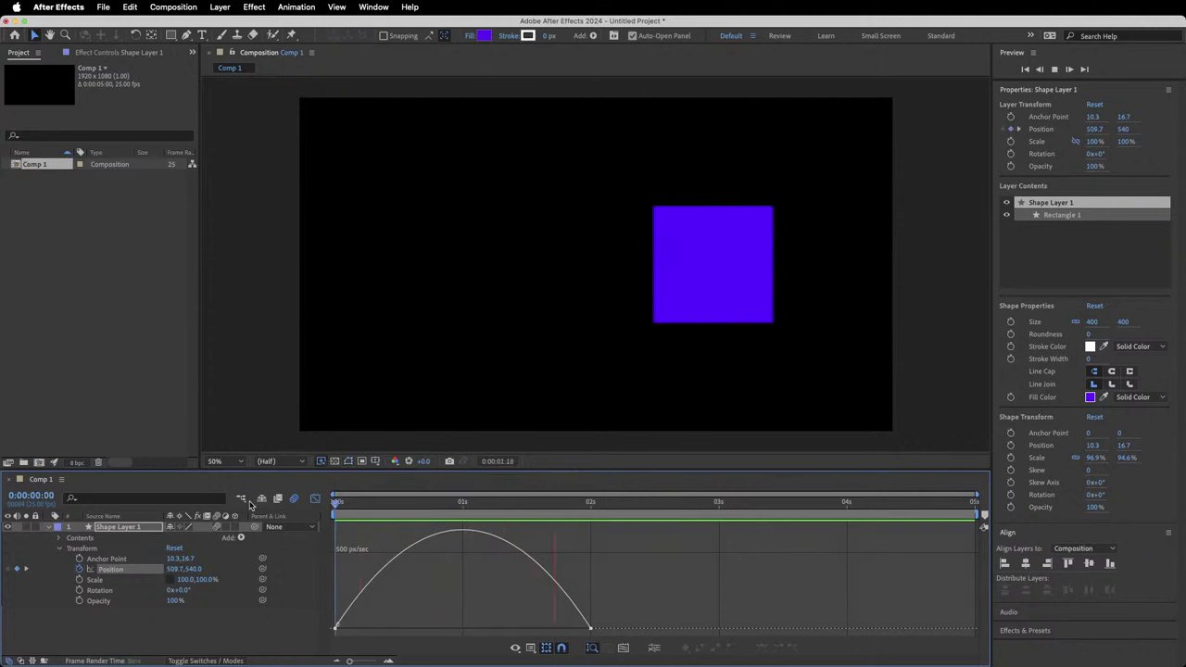
key(space)
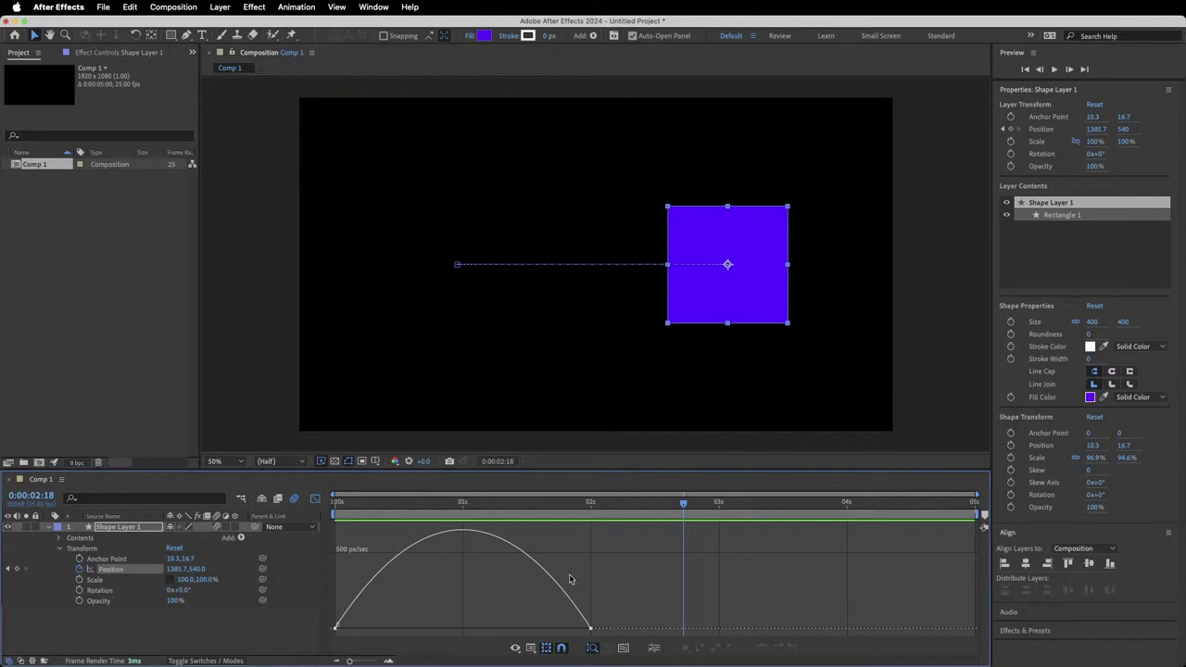
key(Home)
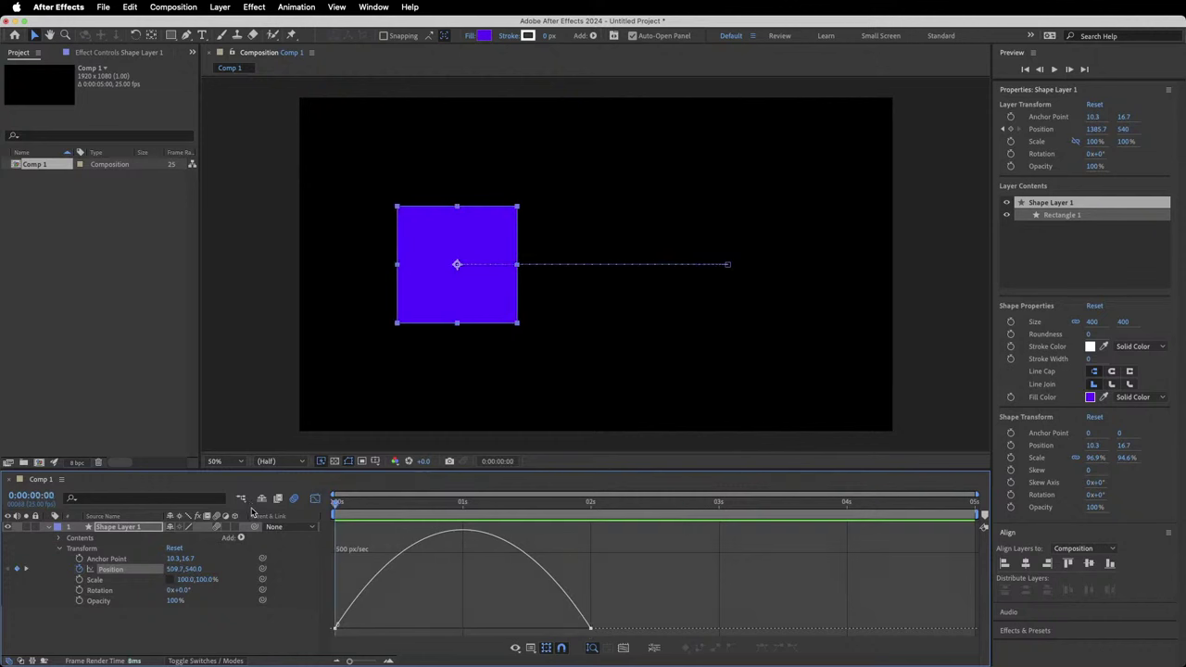
key(space)
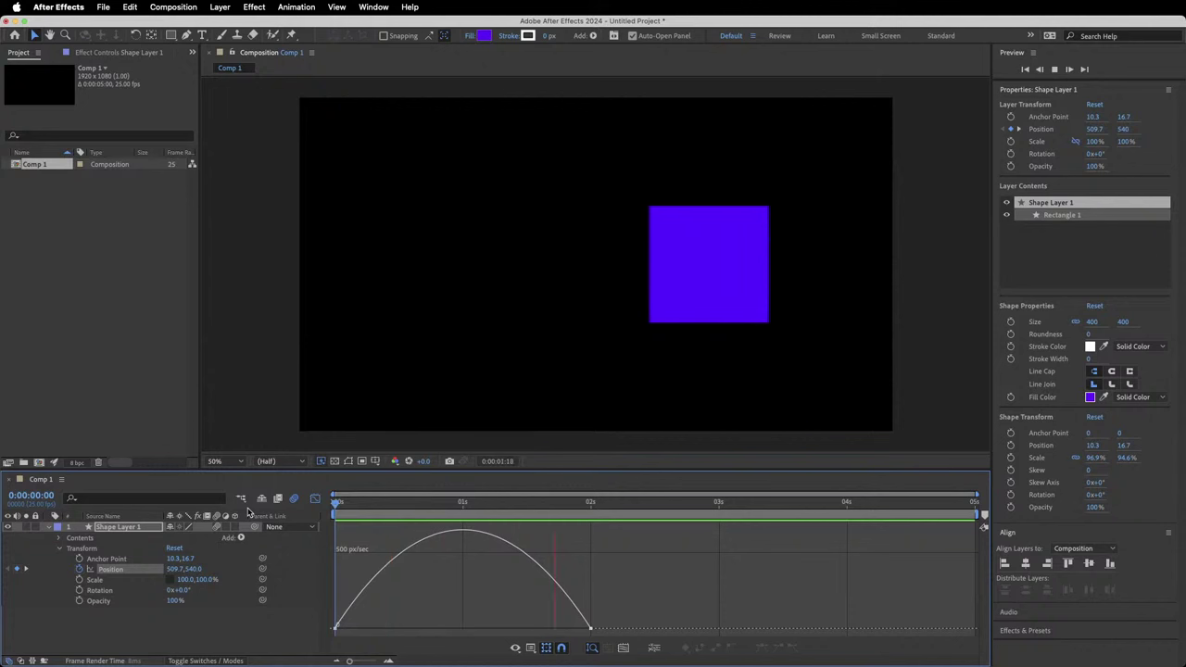
key(space)
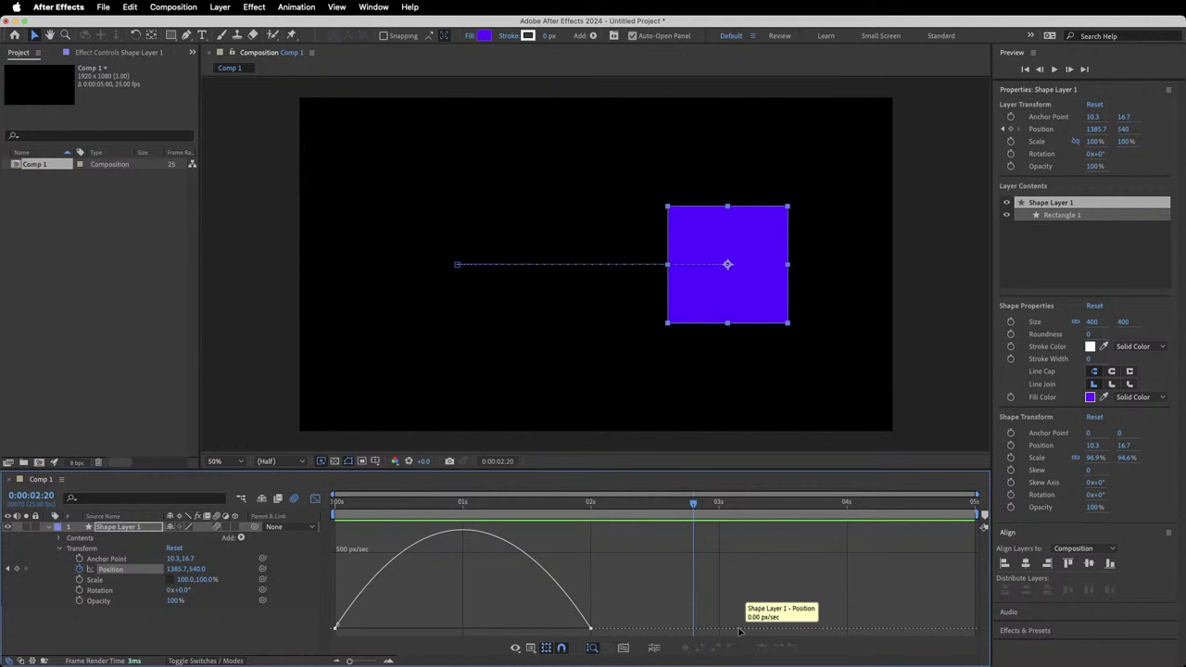
Extend the first Position keyframe's speed handle to about 0:00:01:00, check the curve's peak, and preview the move from the first frame.
click(590, 628)
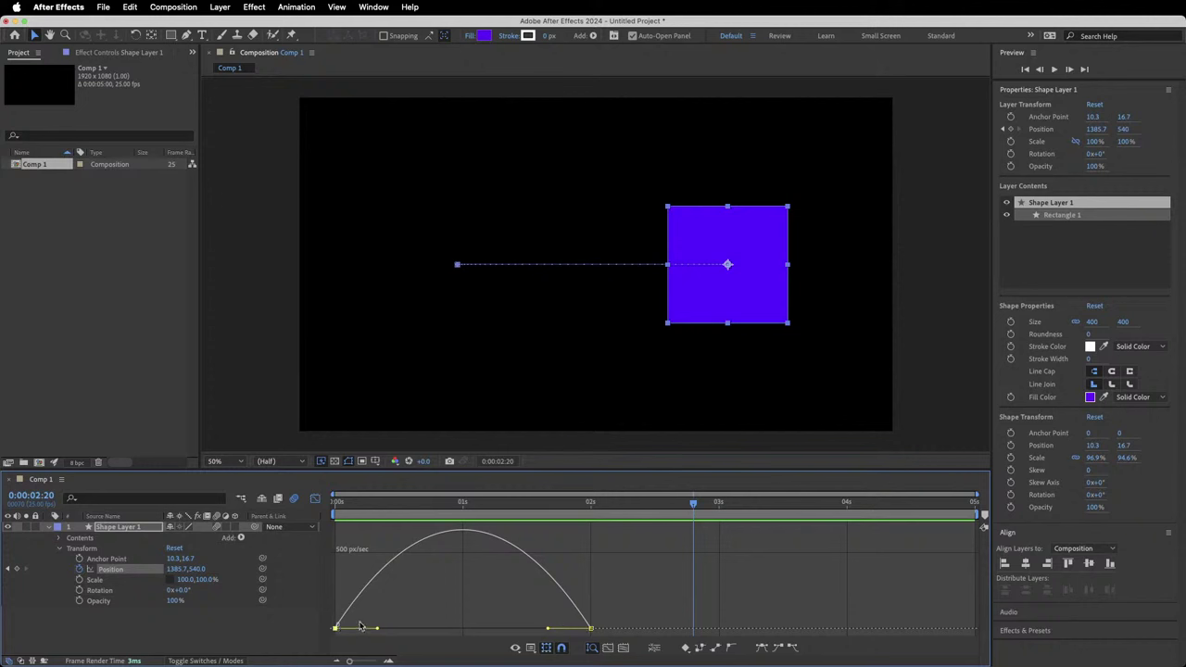
drag(377, 630, 498, 634)
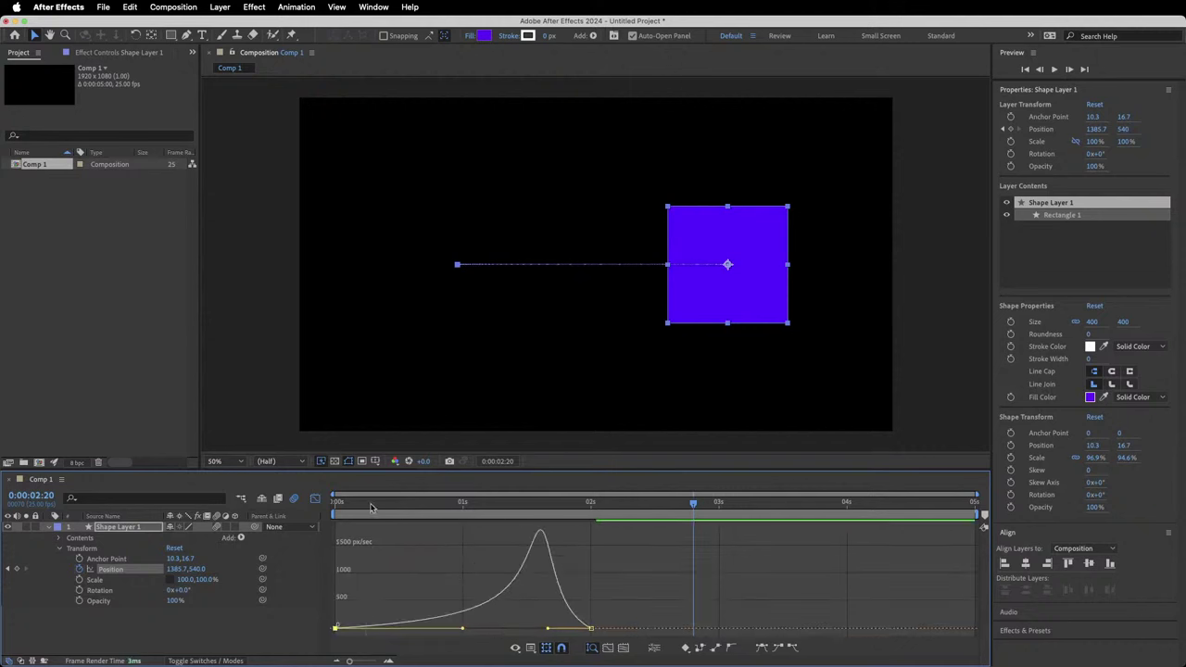
key(Home)
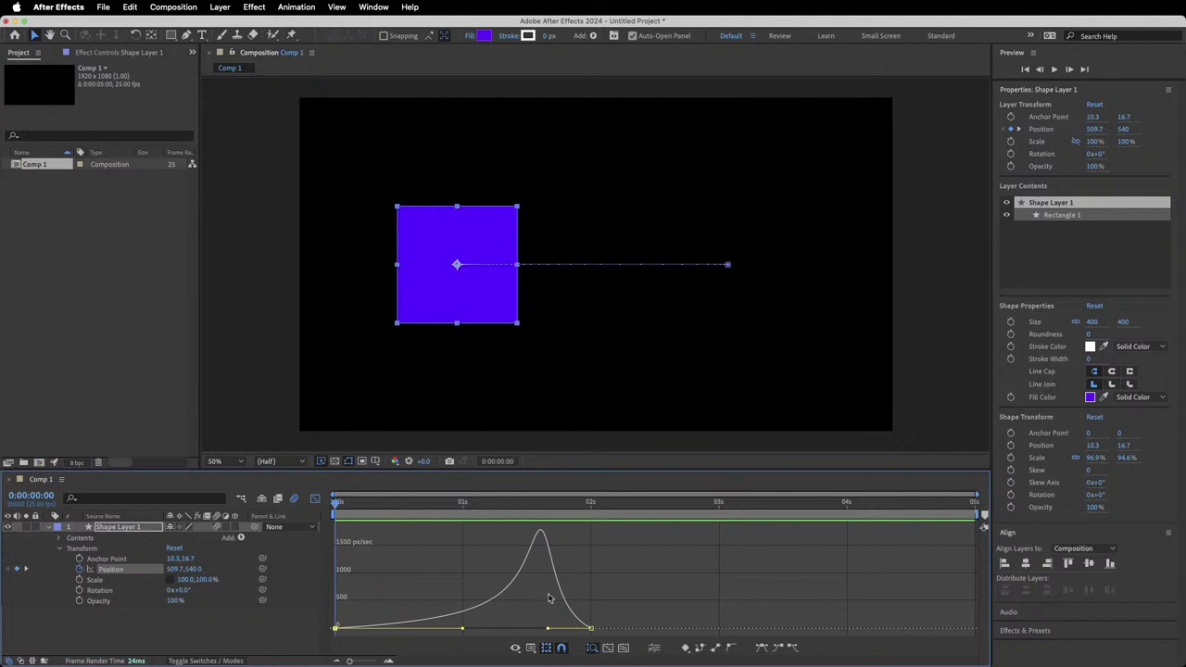
mouse_move(541, 508)
mouse_down()
mouse_move(472, 505)
mouse_move(542, 505)
mouse_up()
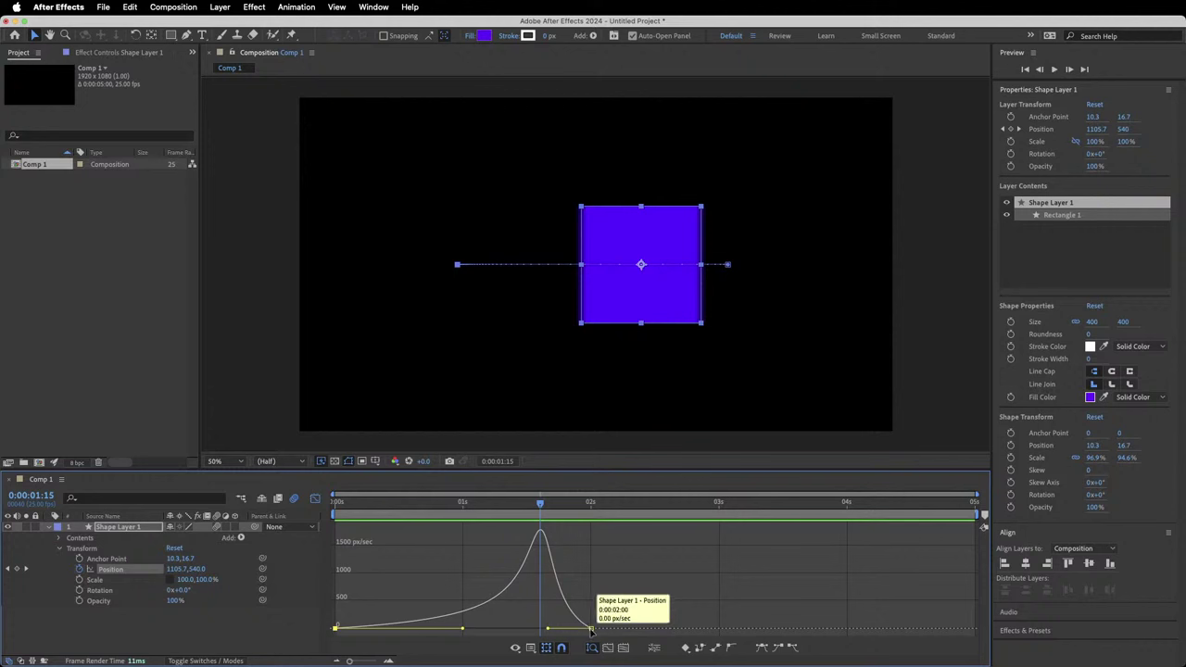
drag(540, 505, 335, 505)
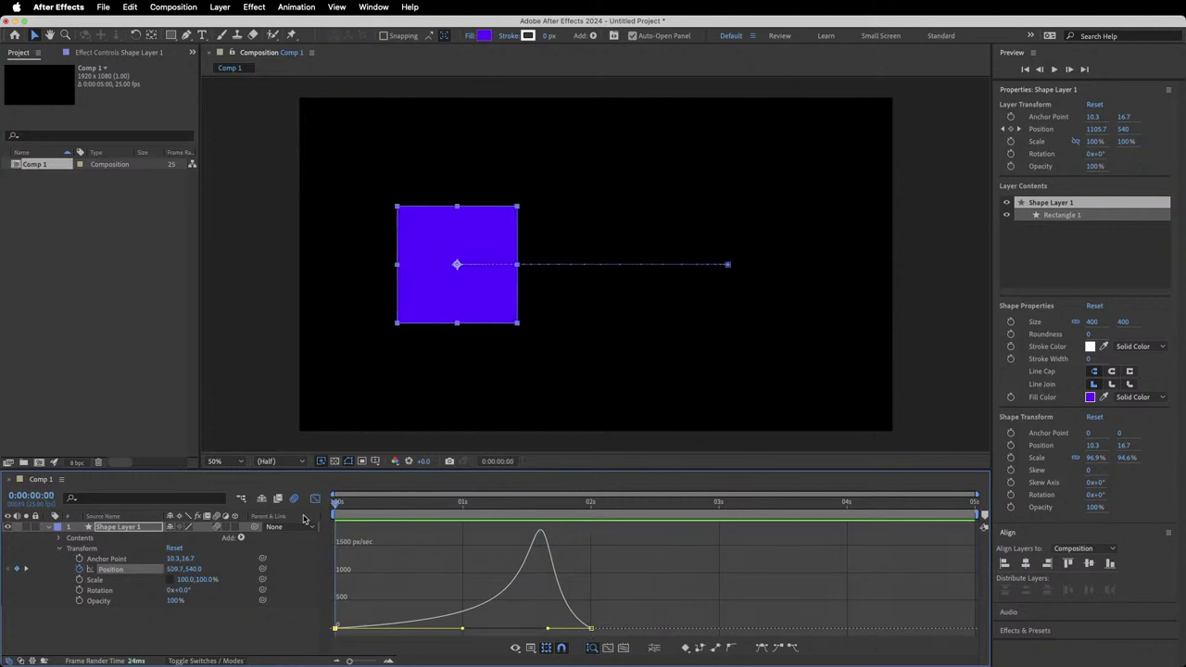
key(space)
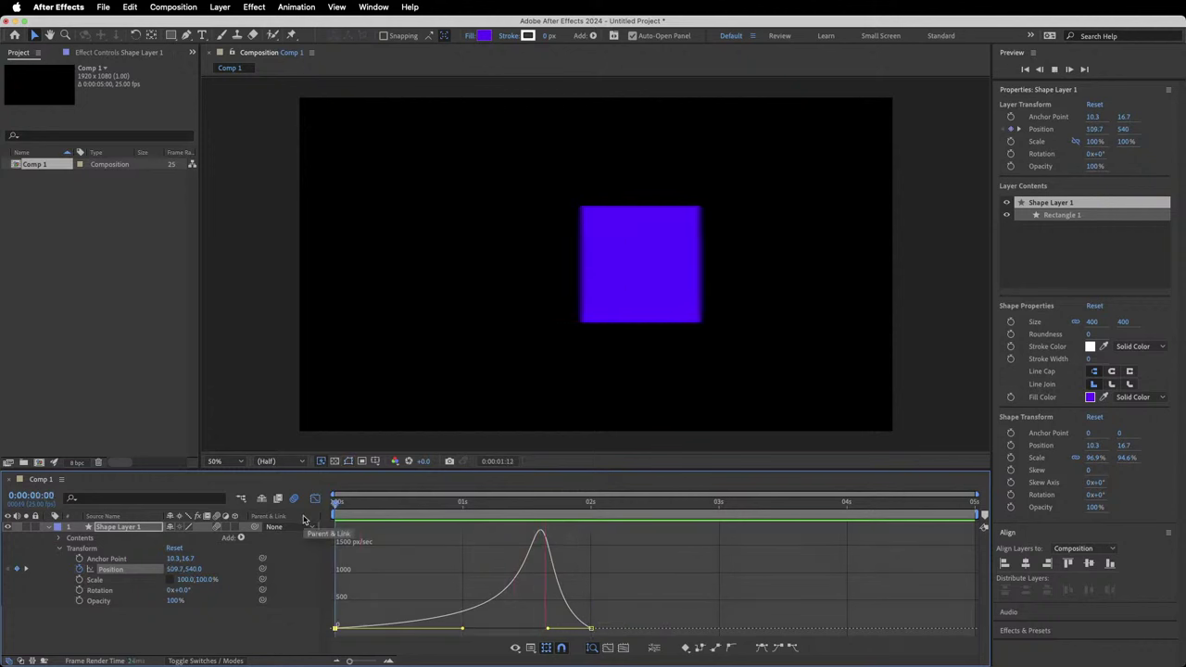
key(space)
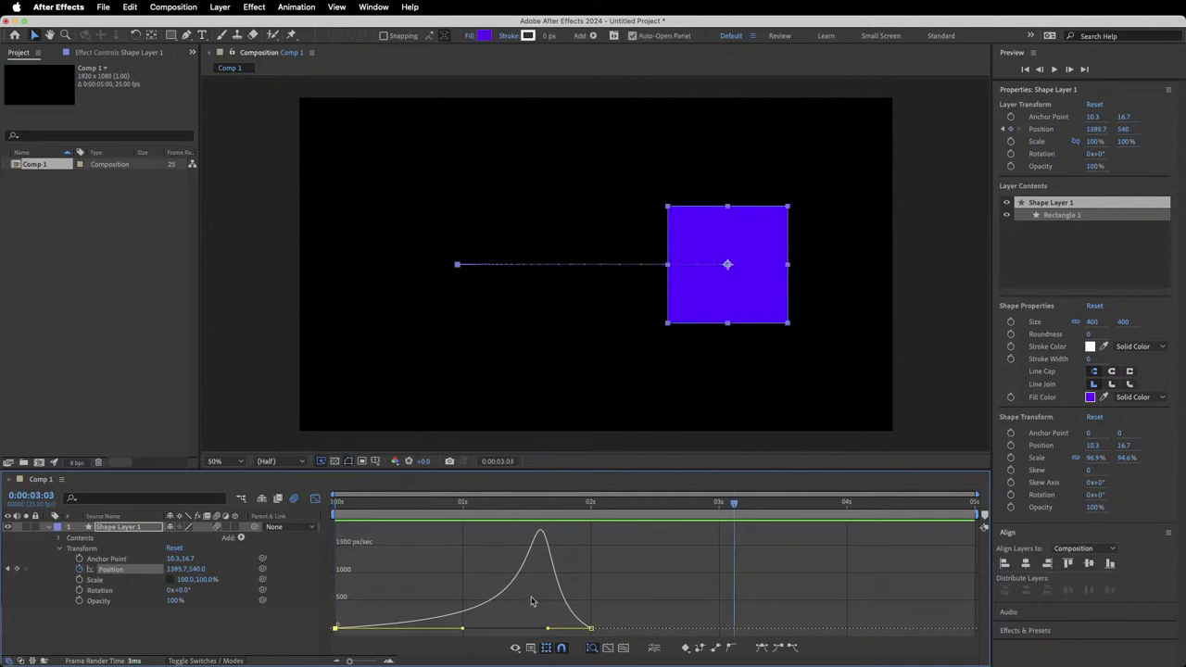
drag(524, 504, 331, 505)
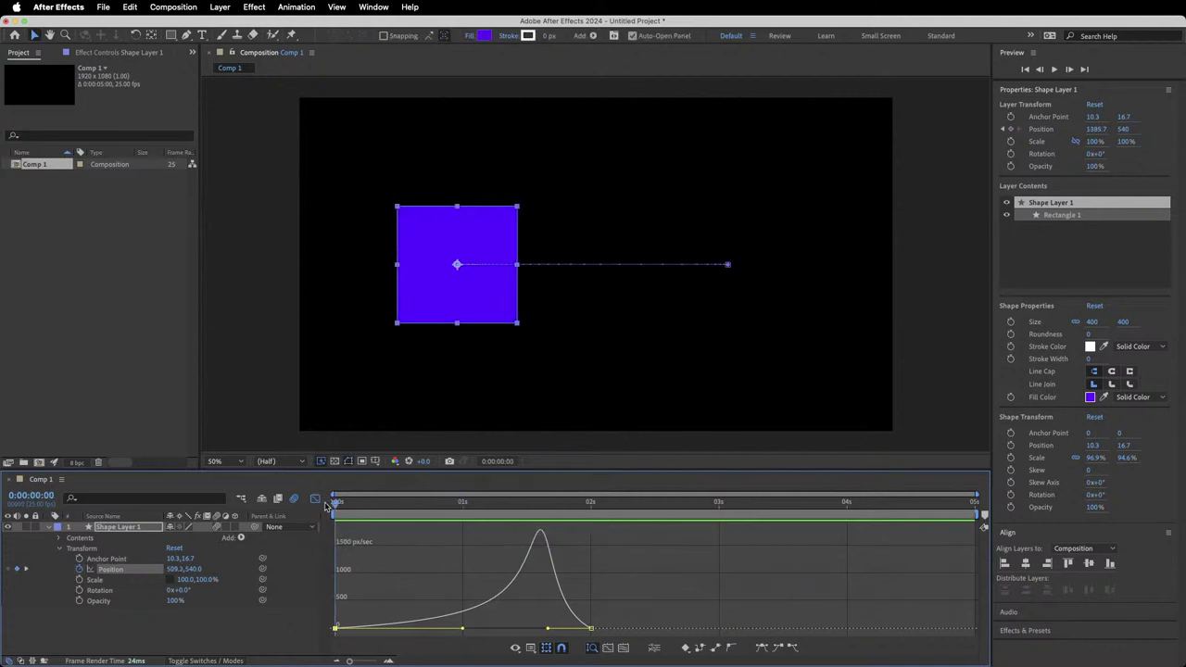
Extend the 0:00:02:00 Position keyframe's speed handle back to about 0:00:01:00, and preview the move from the first frame.
drag(548, 631, 445, 634)
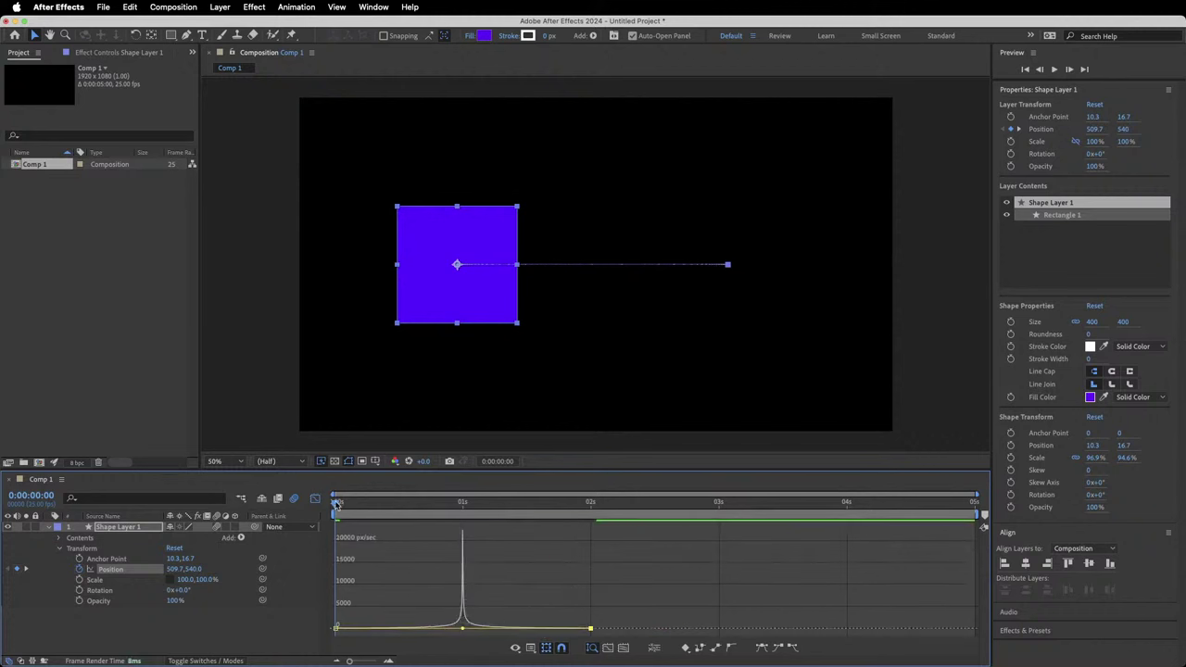
mouse_move(337, 503)
mouse_down()
mouse_move(451, 524)
mouse_move(589, 527)
mouse_move(320, 516)
mouse_up()
key(space)
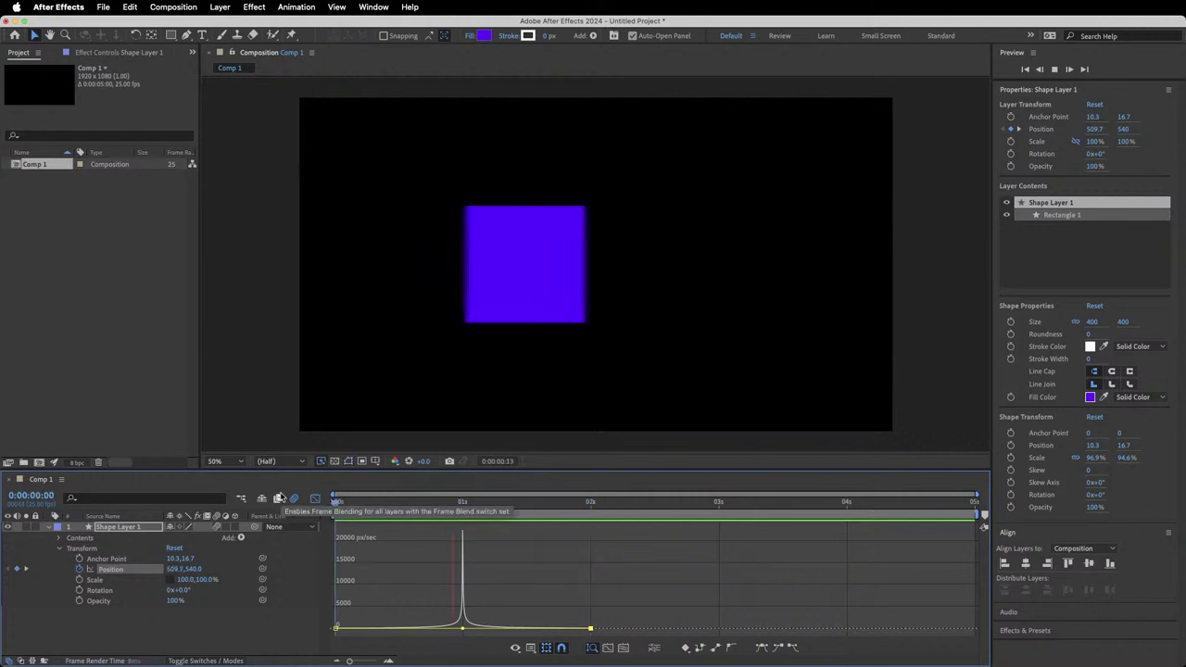
key(space)
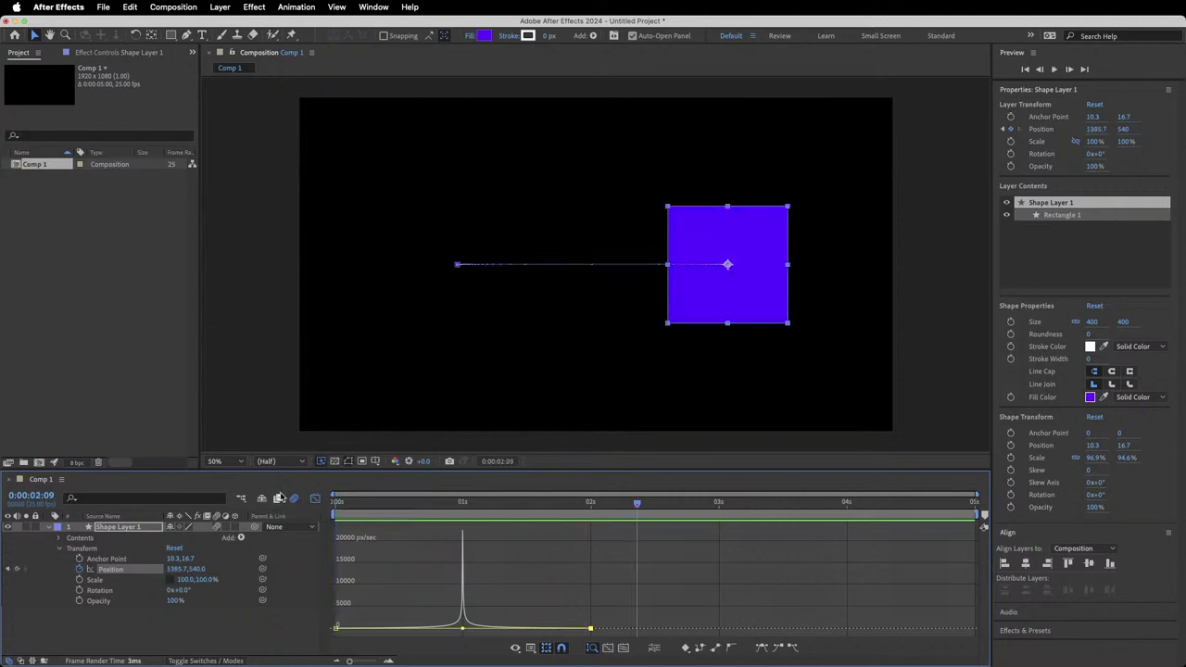
key(space)
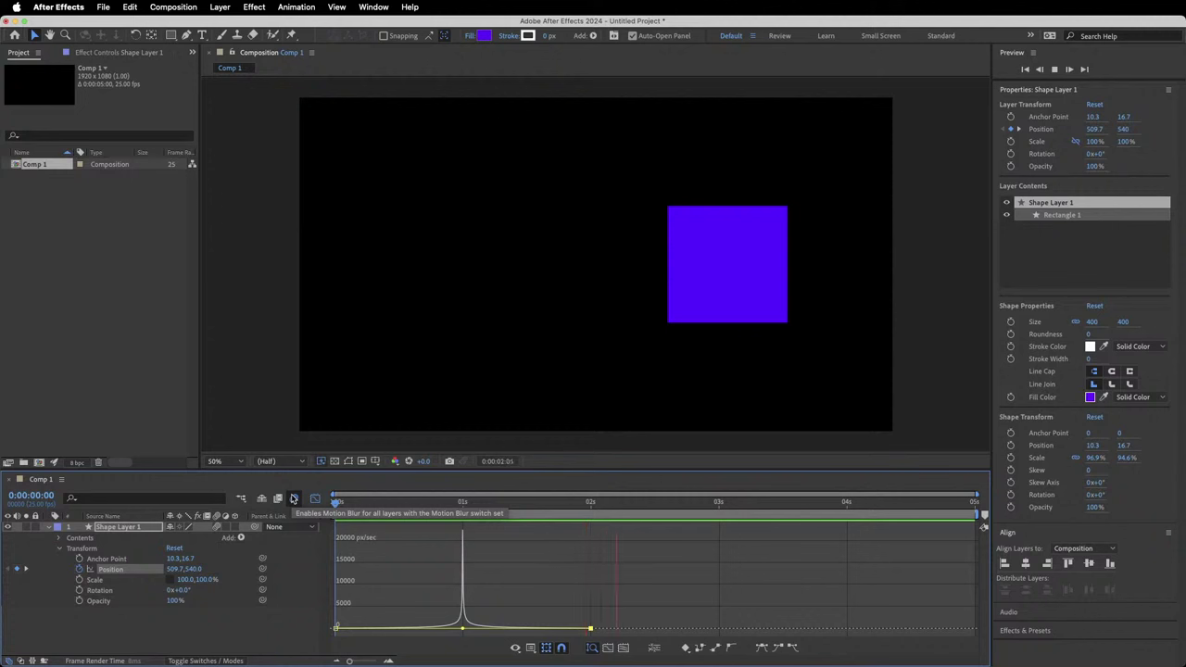
key(space)
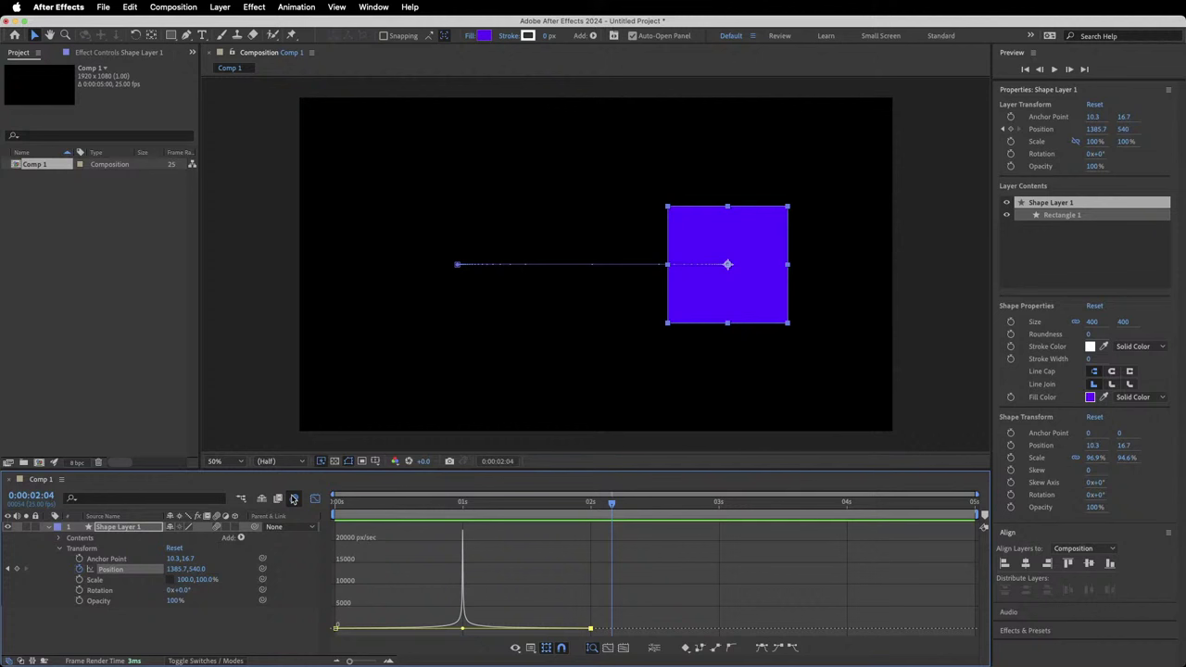
click(293, 499)
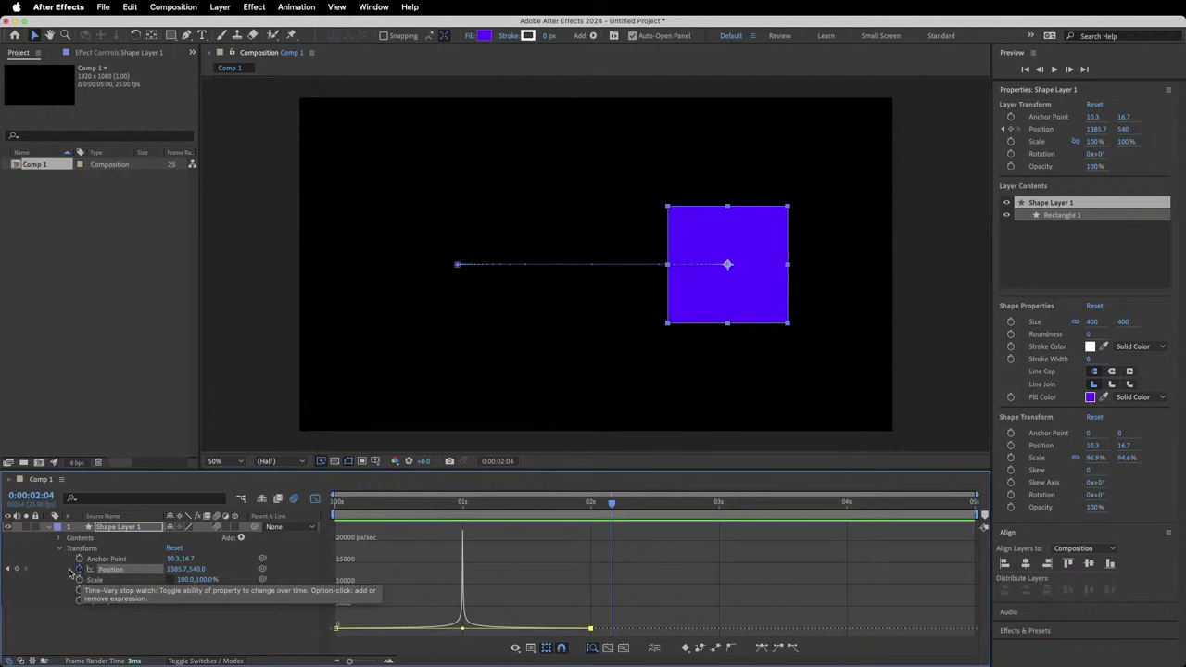
Leave the graph view, expand Rectangle 1's Fill 1 properties, and set a Color keyframe at the first frame.
click(314, 499)
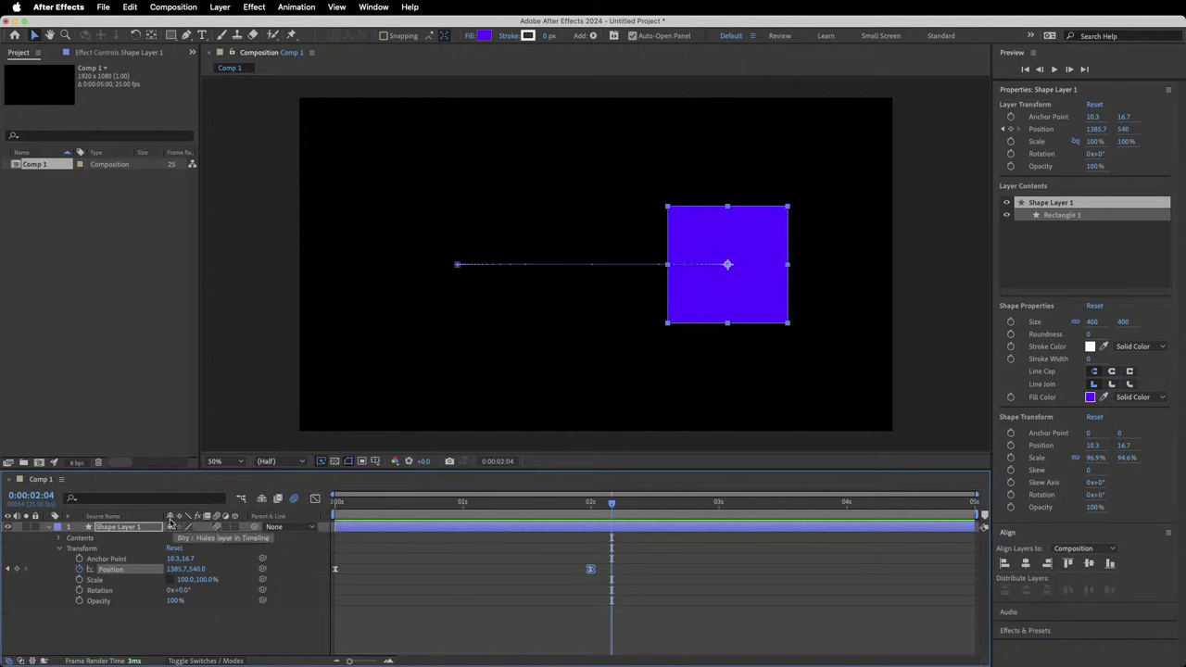
click(126, 532)
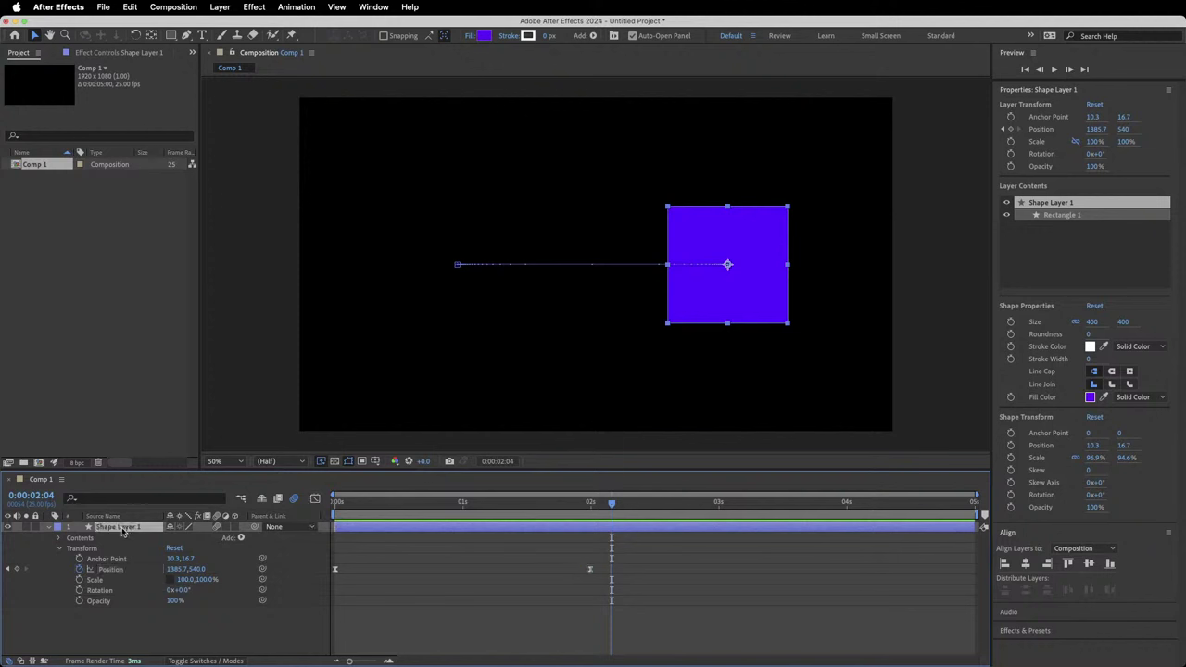
click(59, 539)
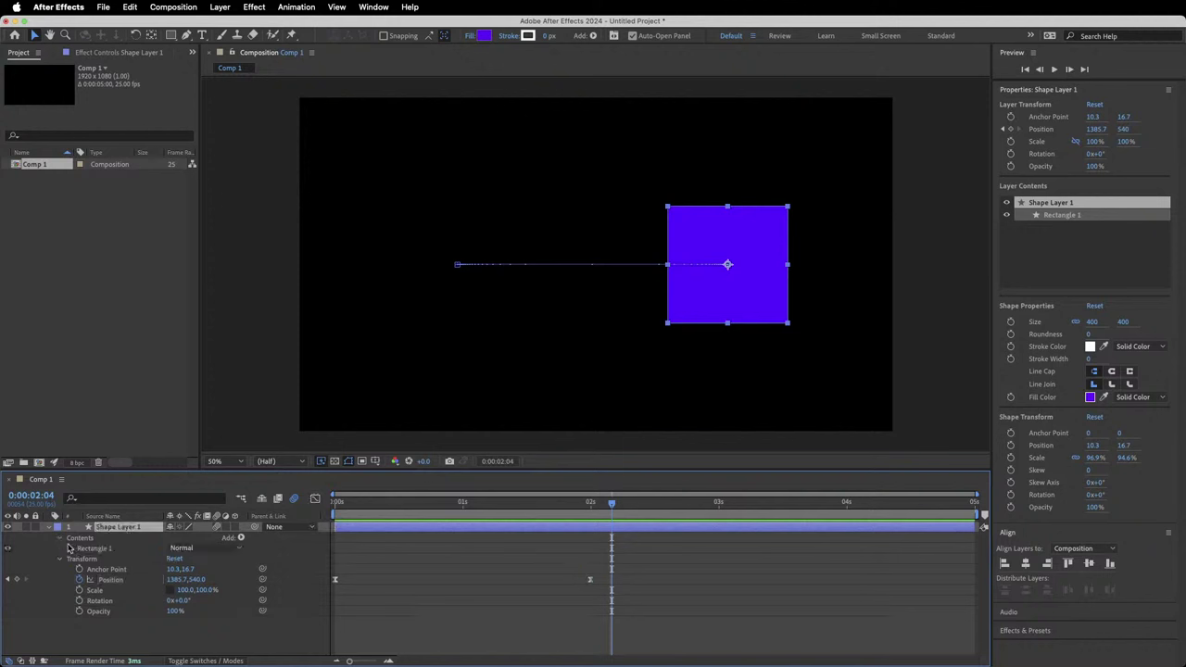
click(70, 548)
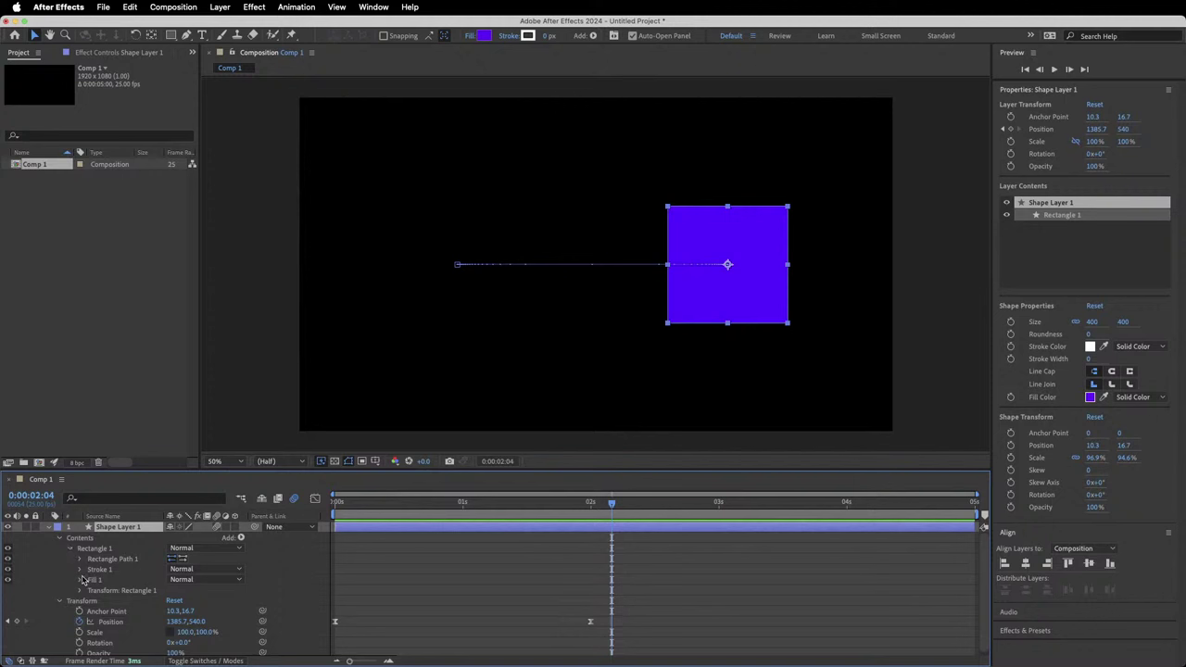
click(80, 580)
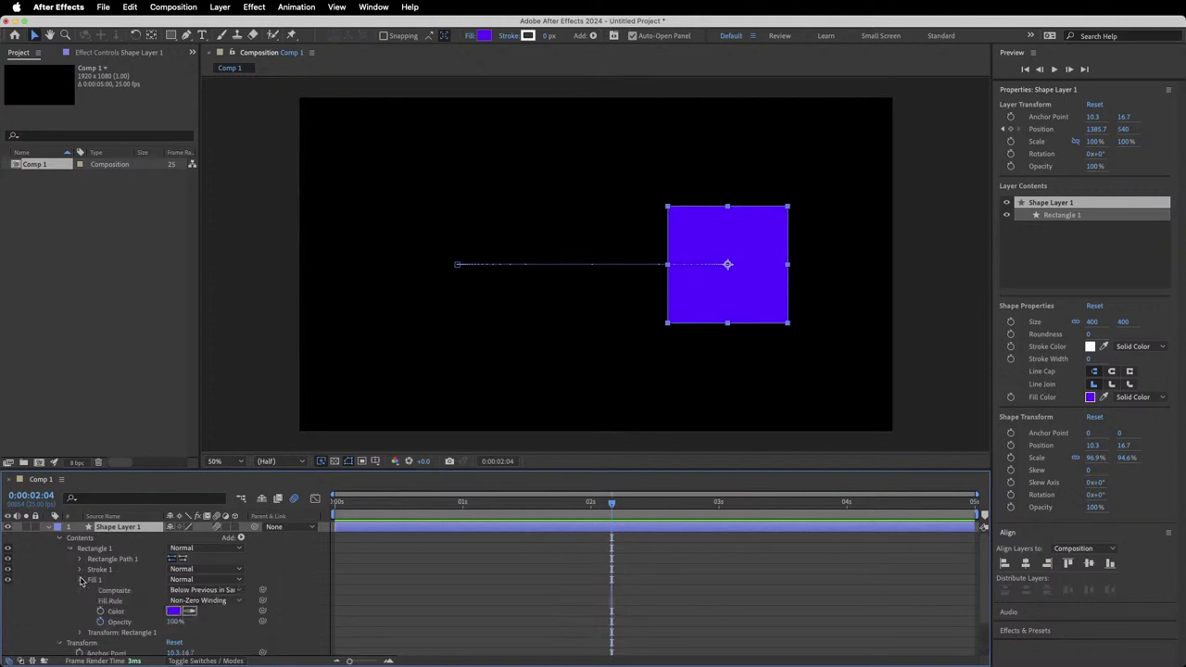
click(116, 612)
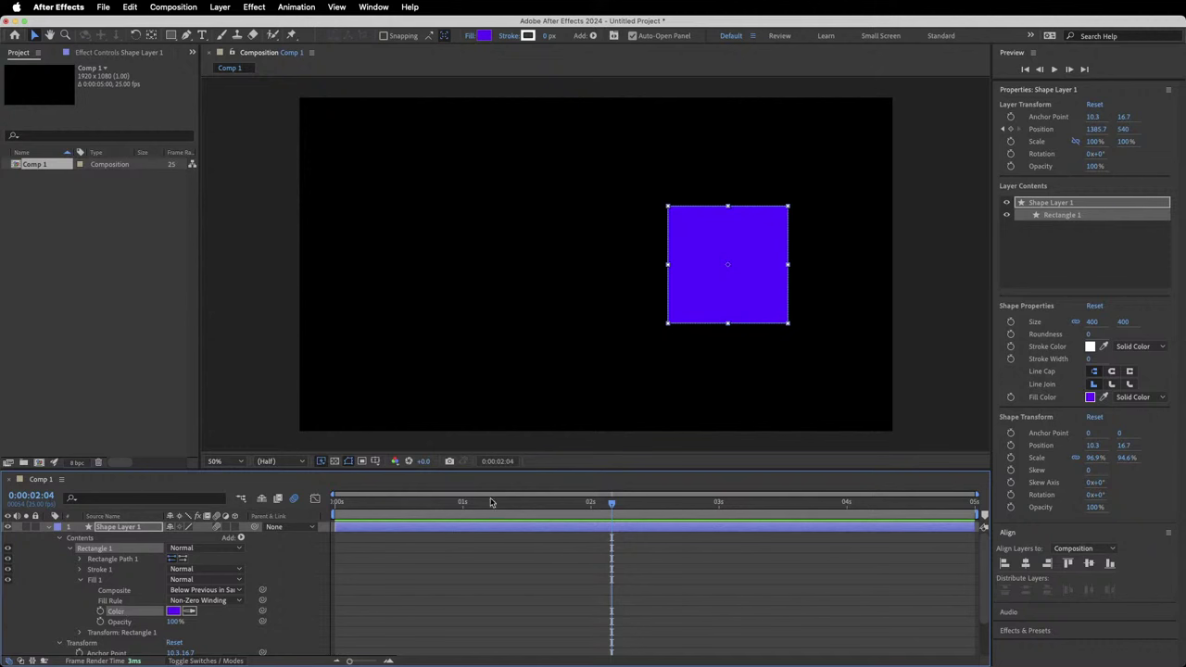
drag(491, 505, 335, 505)
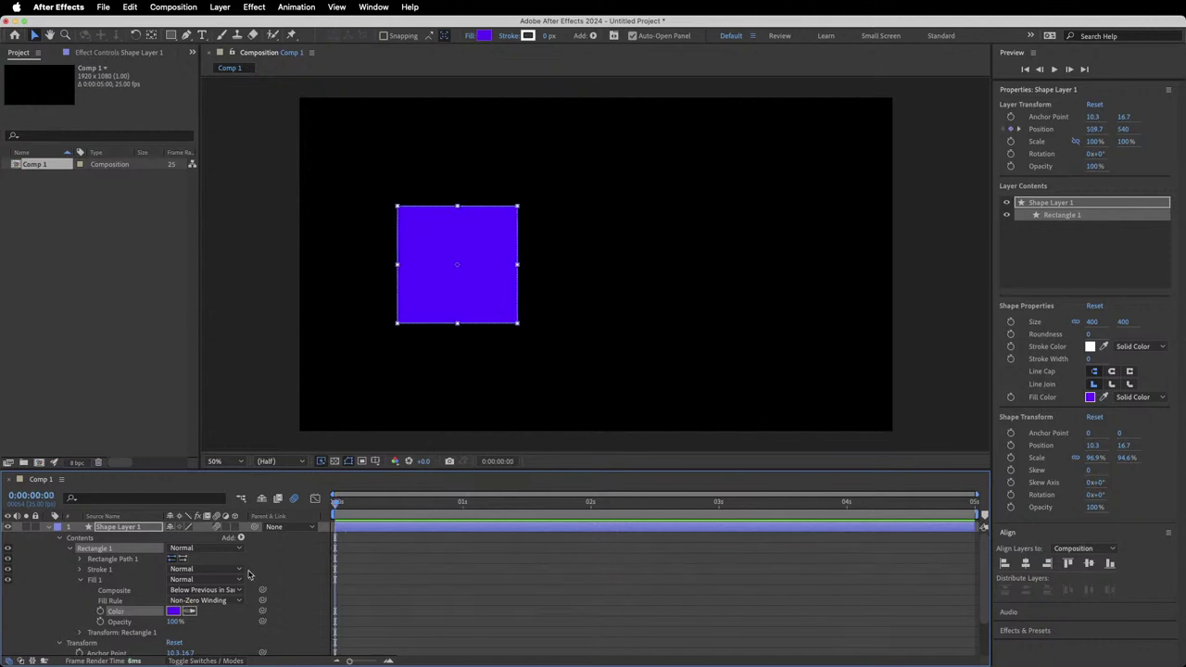
click(101, 612)
Keyframe the fill color as red (FF0000) at 0:00:02:00.
click(590, 509)
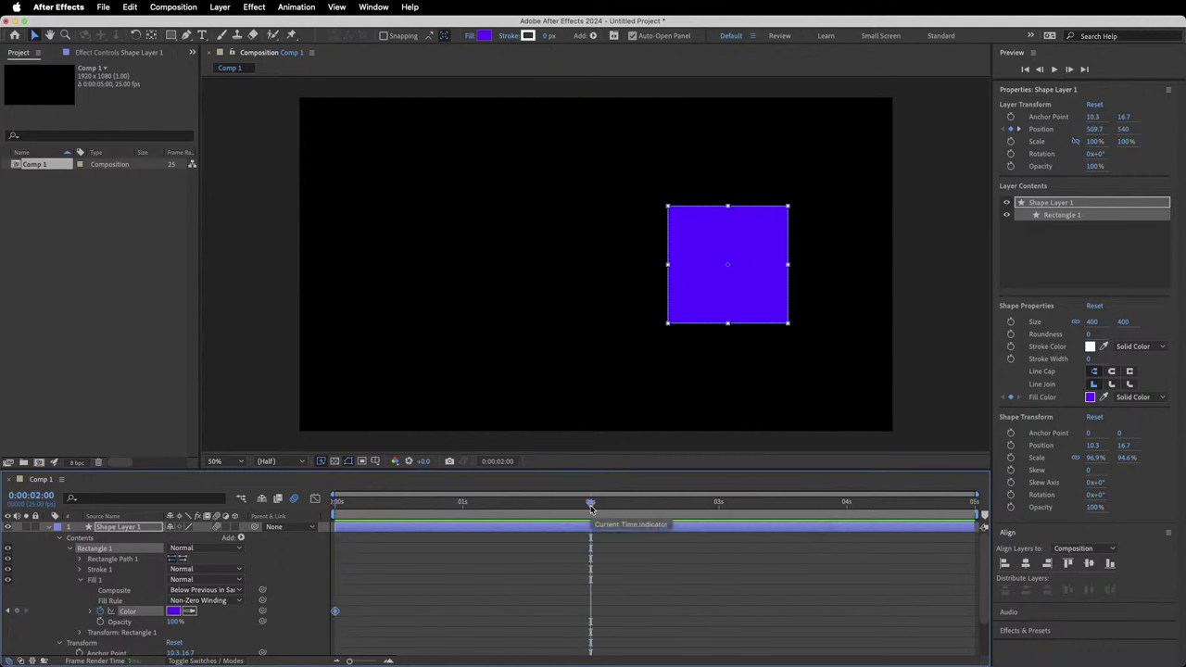
click(173, 612)
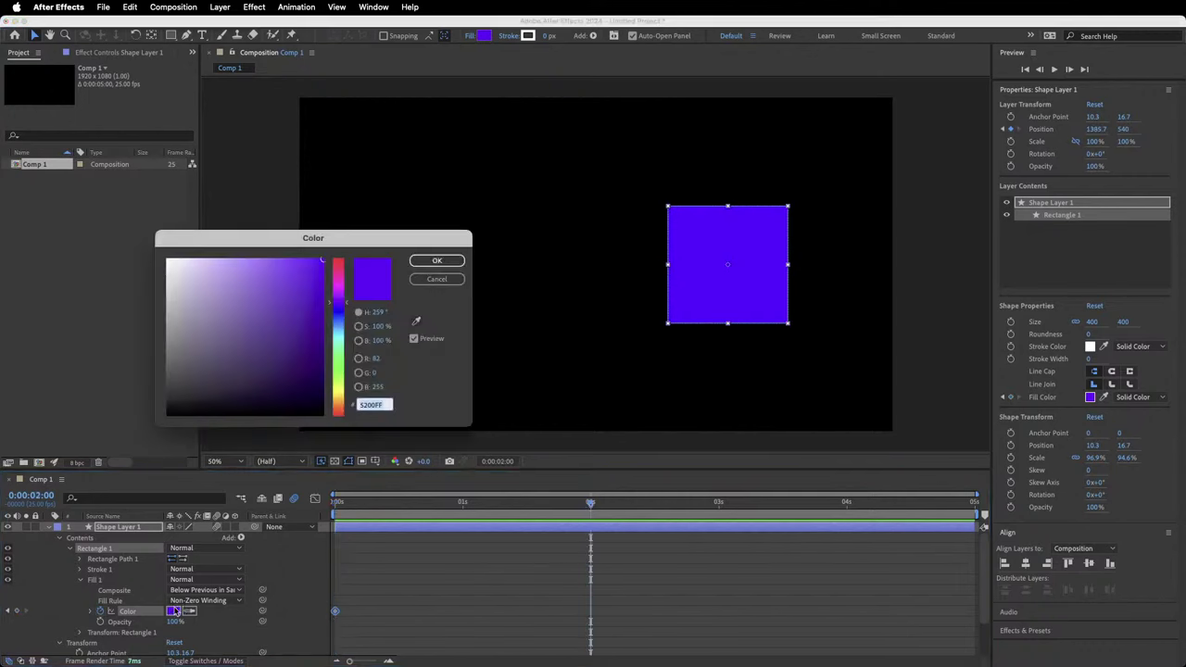
click(339, 277)
drag(339, 277, 342, 246)
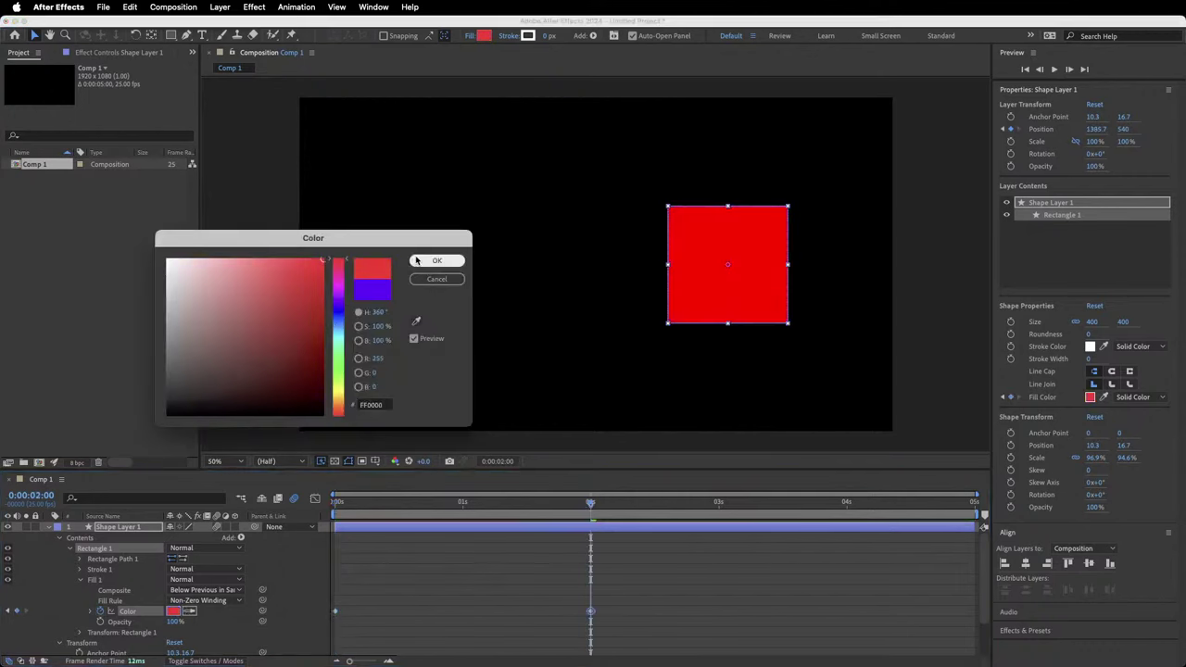
click(436, 261)
Copy the first Color keyframe and paste it at 0:00:04:24.
click(898, 507)
key(space)
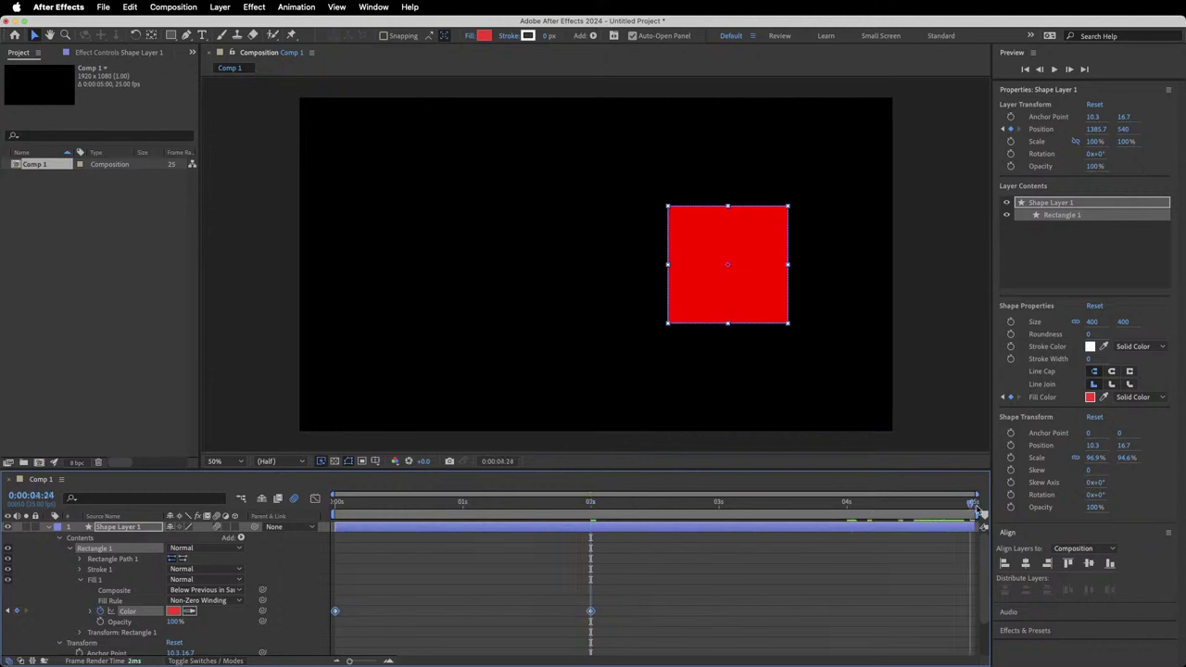
click(339, 602)
click(336, 612)
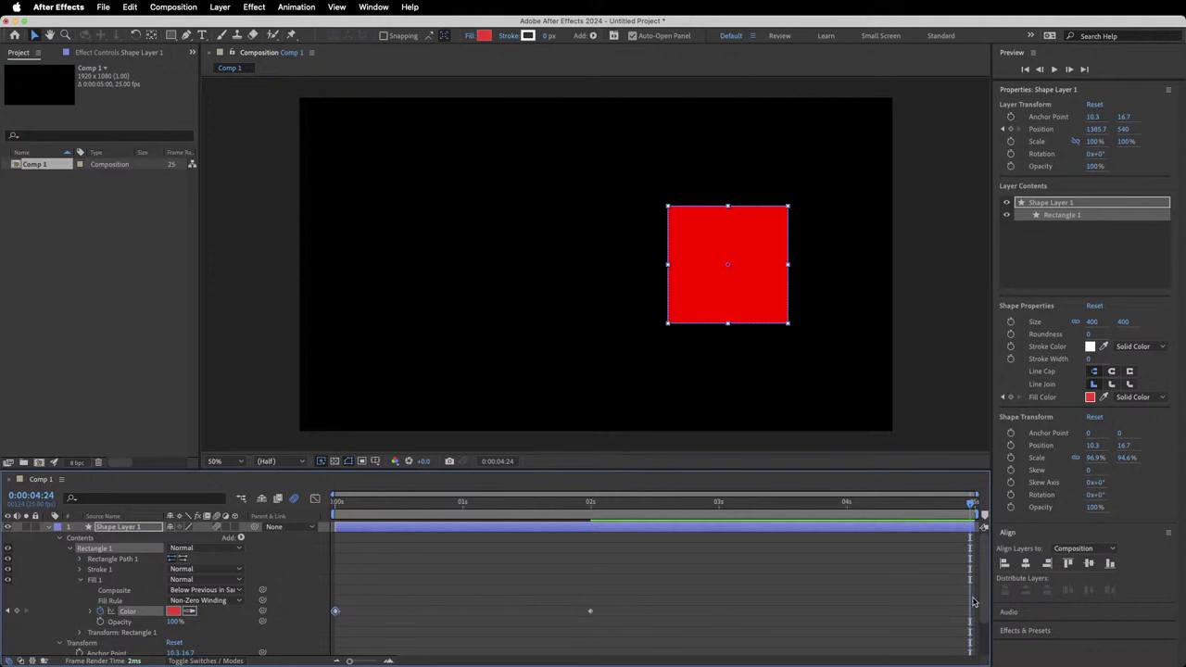
key(ctrl+v)
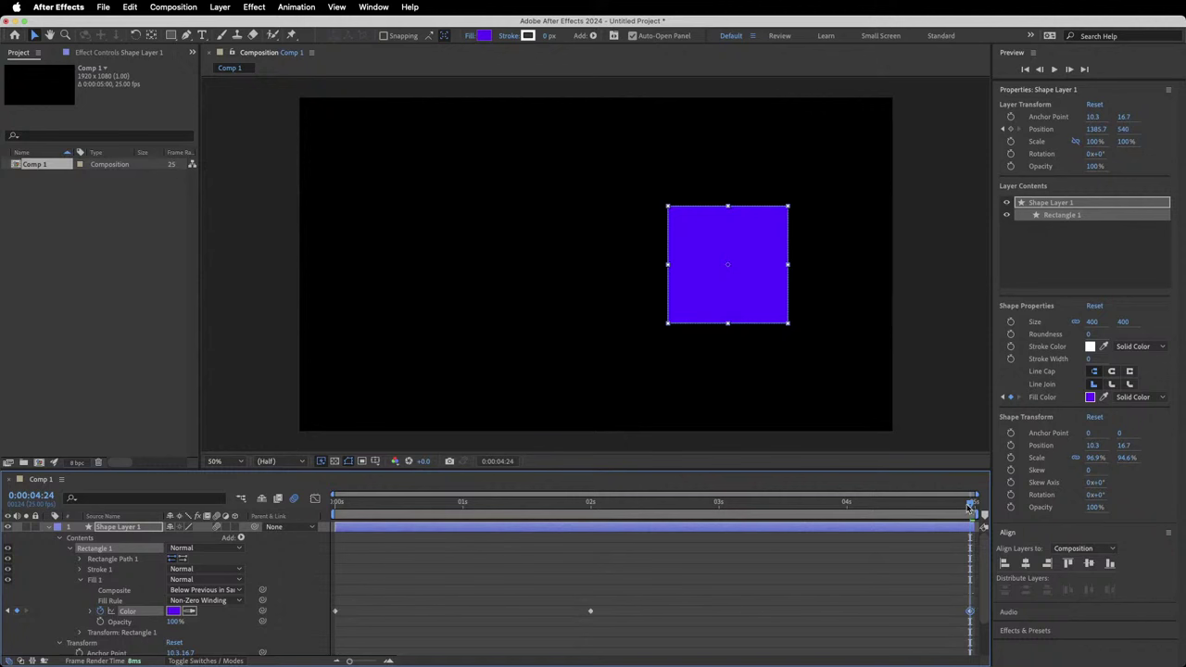
Preview the color and position animation from the first frame.
drag(969, 508, 336, 508)
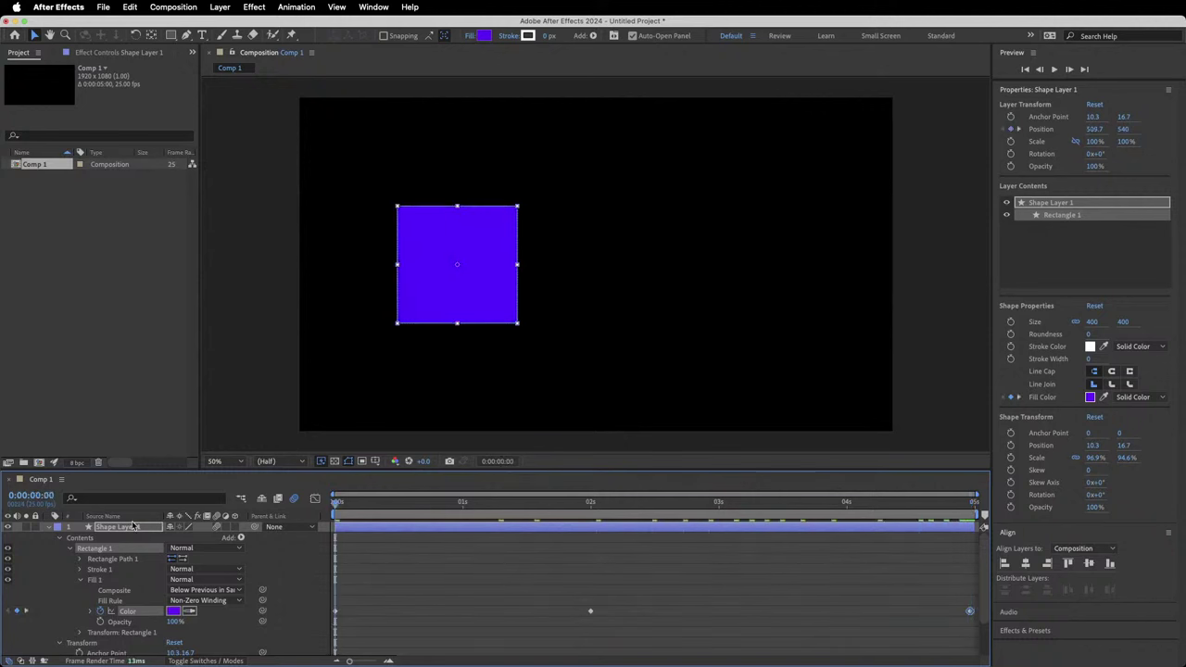
key(space)
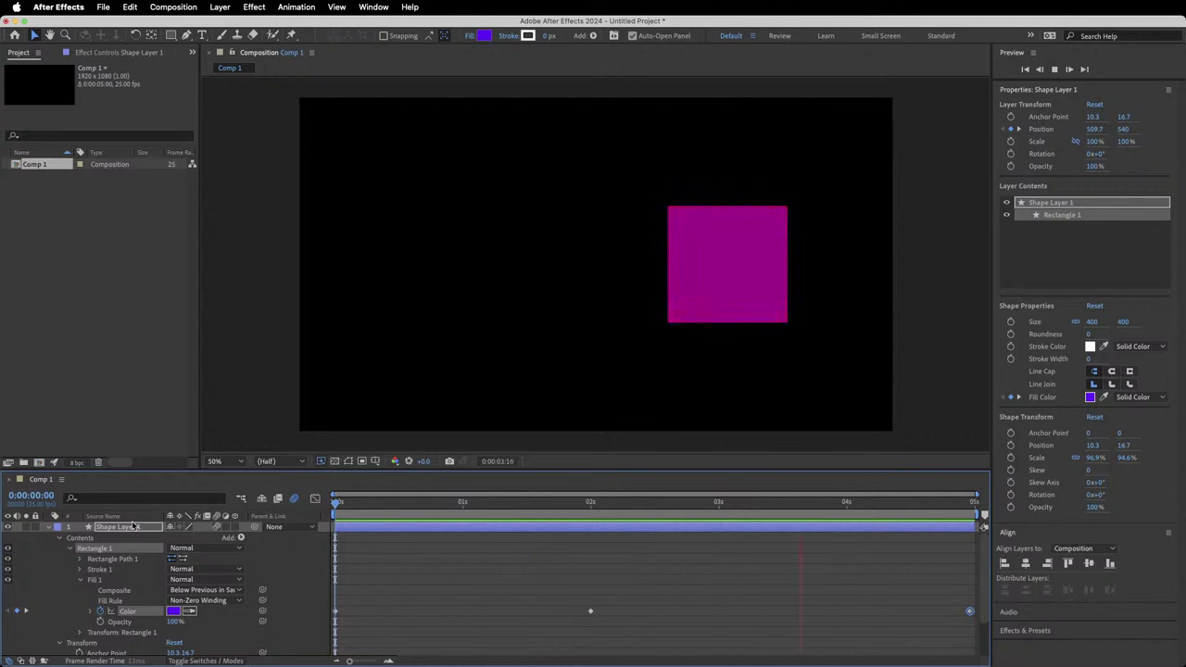
key(space)
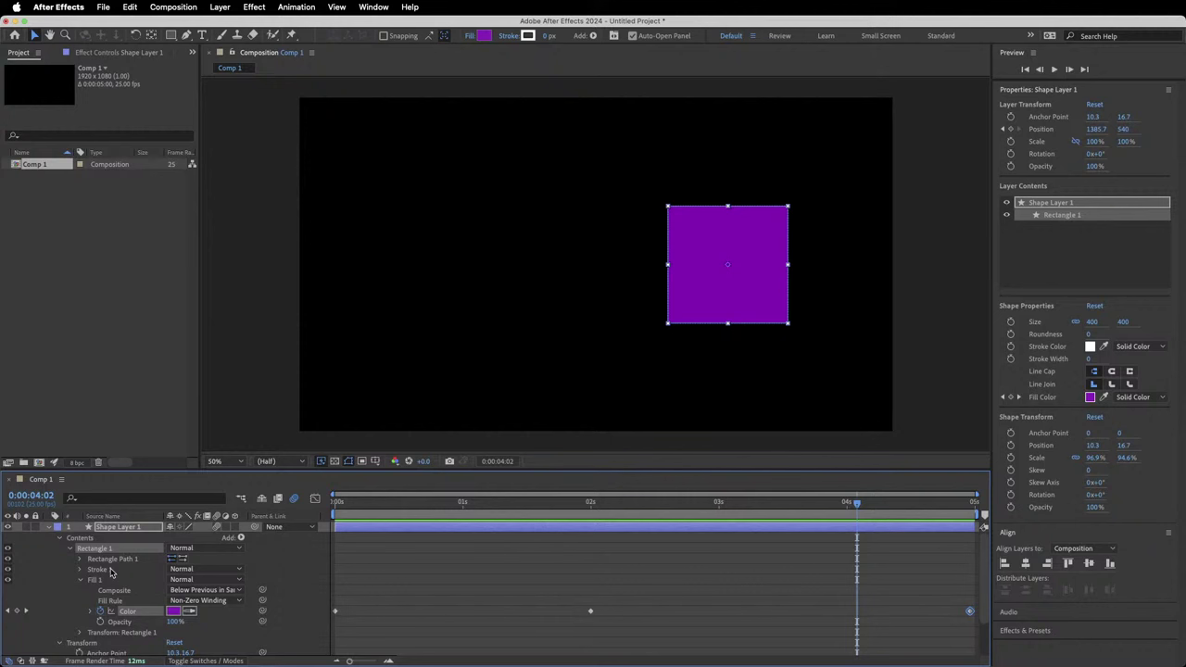
Show only the layer's keyframed properties and move the second Position keyframe to 0:00:04:24, in line with the last Color keyframe.
key(u)
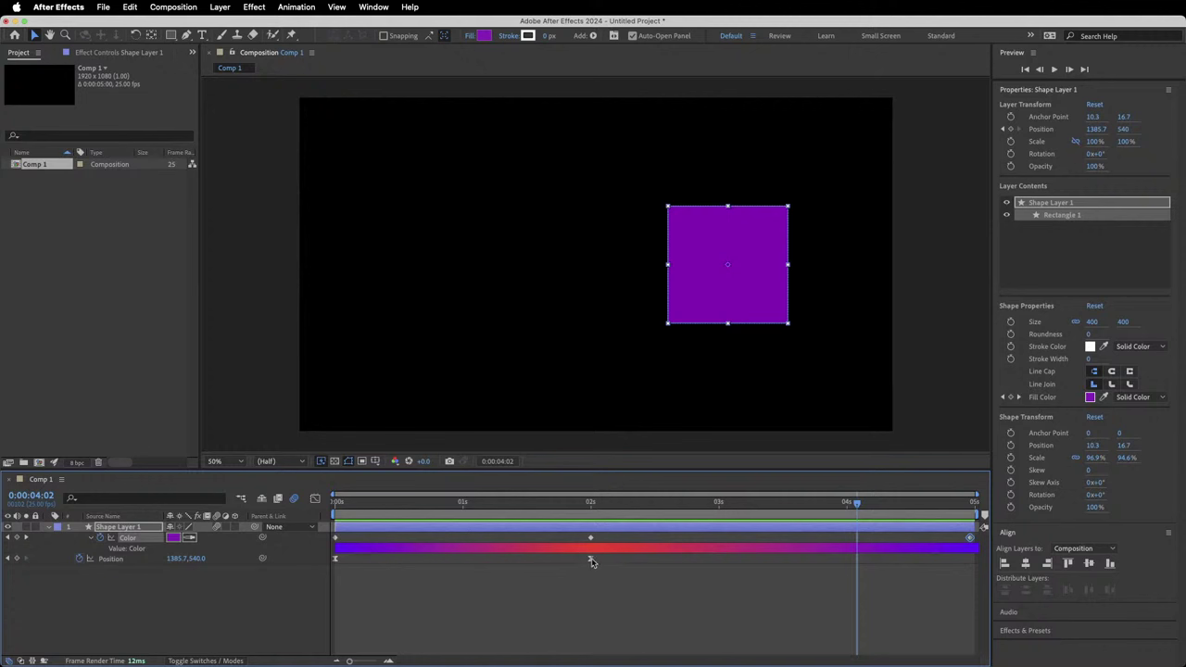
mouse_move(591, 562)
click(592, 560)
drag(598, 563, 971, 561)
click(728, 602)
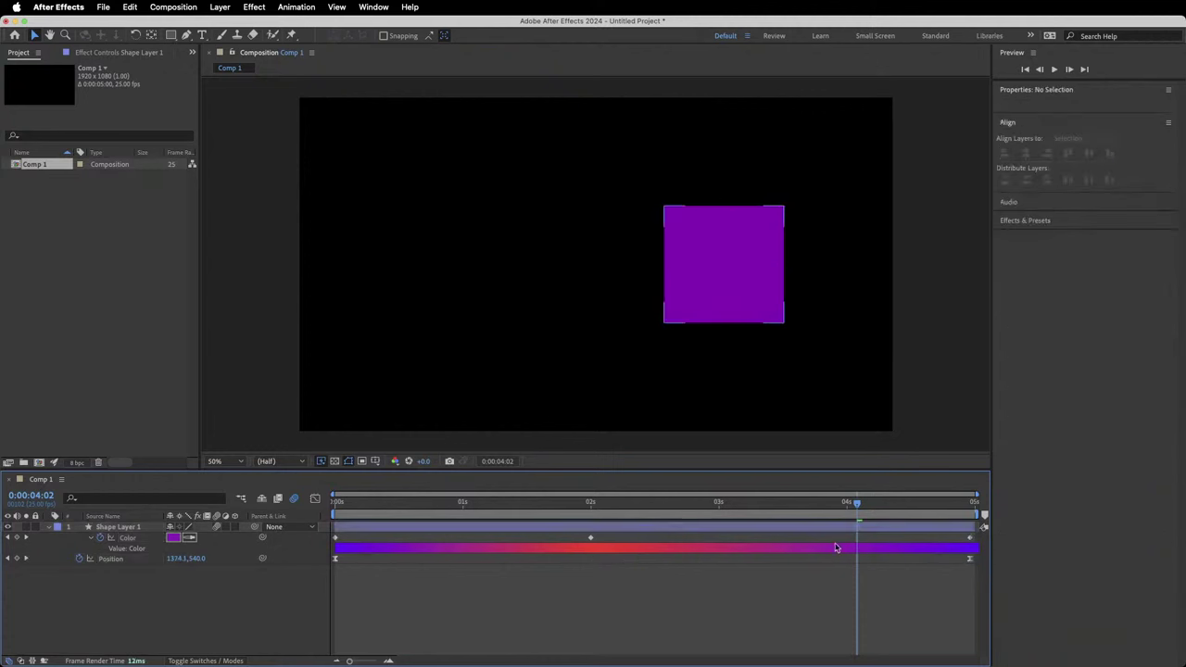
Examine the Color property's speed graph from the first frame, scrubbing through the 0:00:02:00 keyframe to the end.
drag(856, 506, 290, 526)
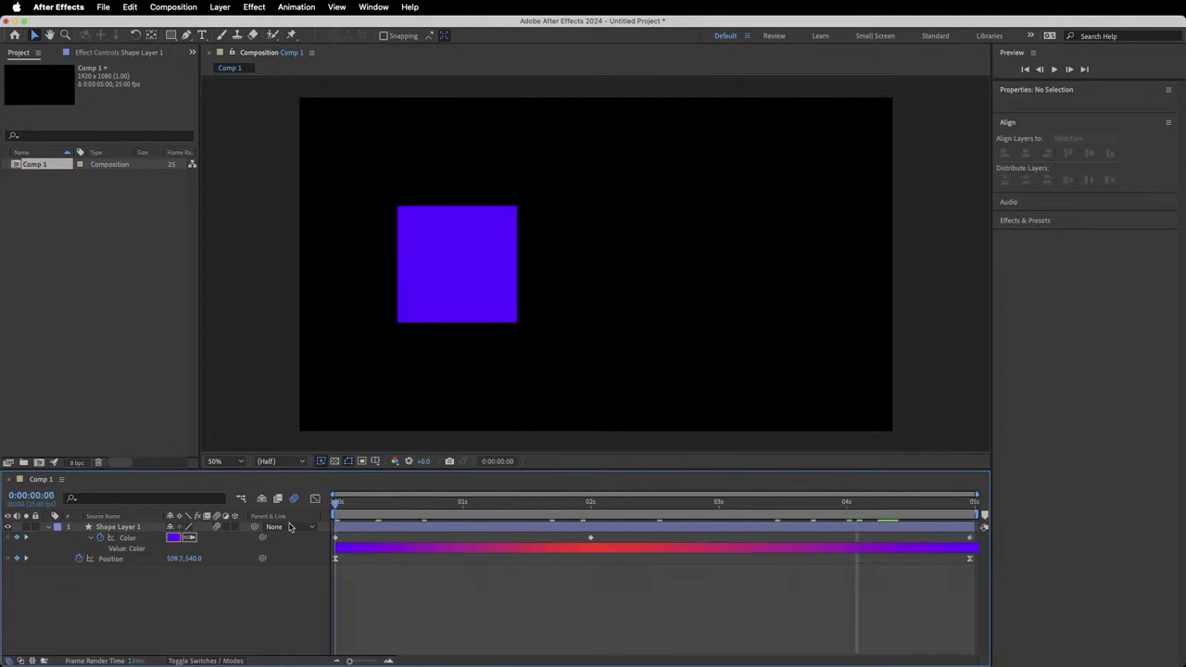
click(128, 538)
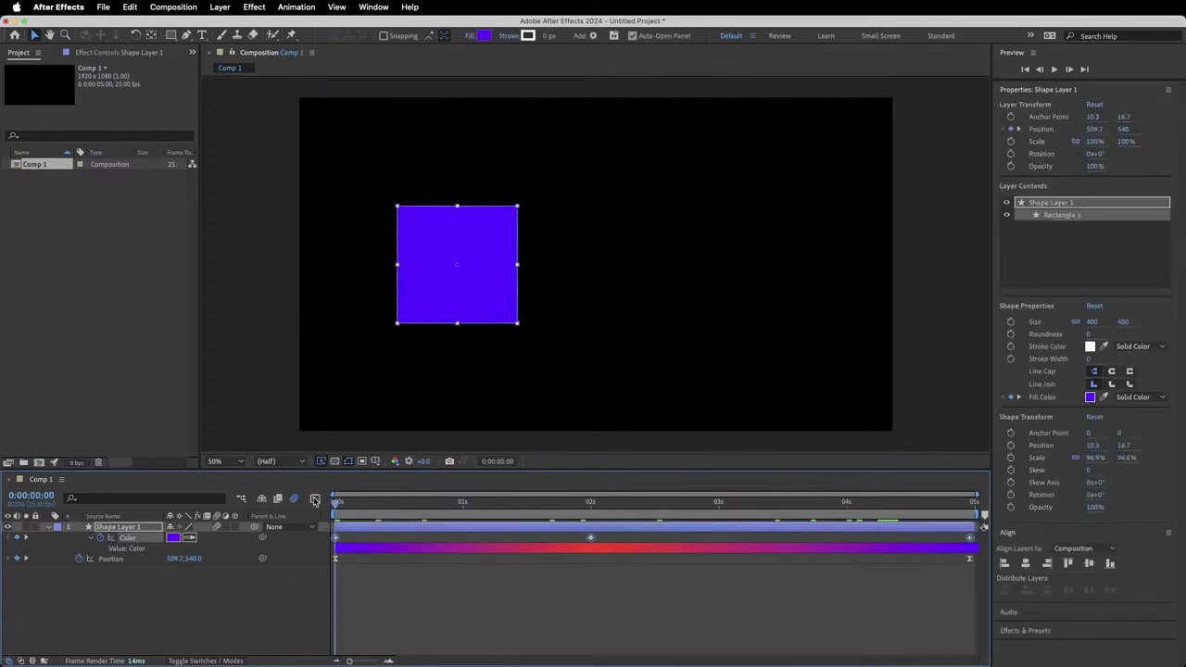
click(315, 500)
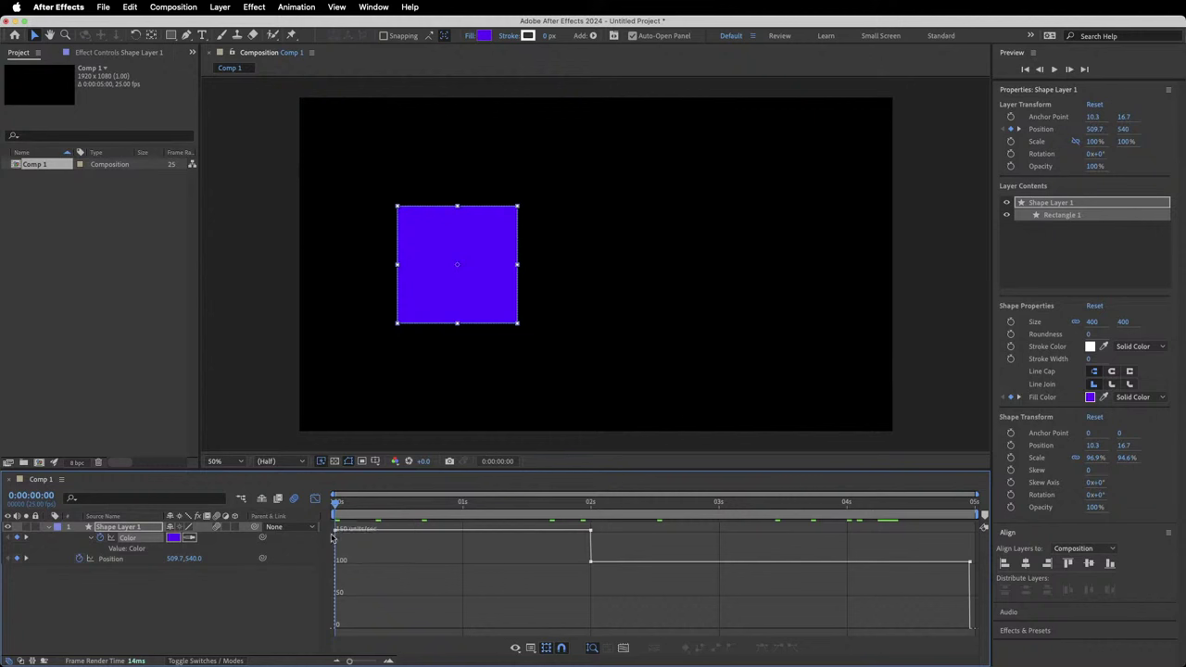
mouse_move(335, 530)
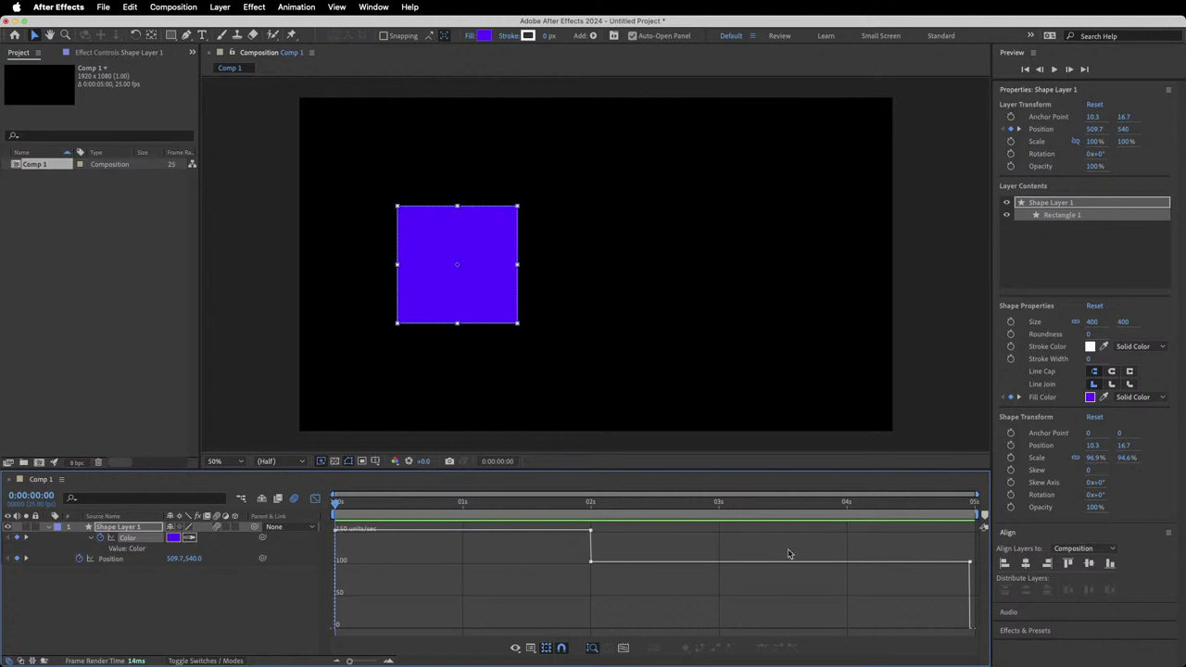
drag(465, 504, 591, 496)
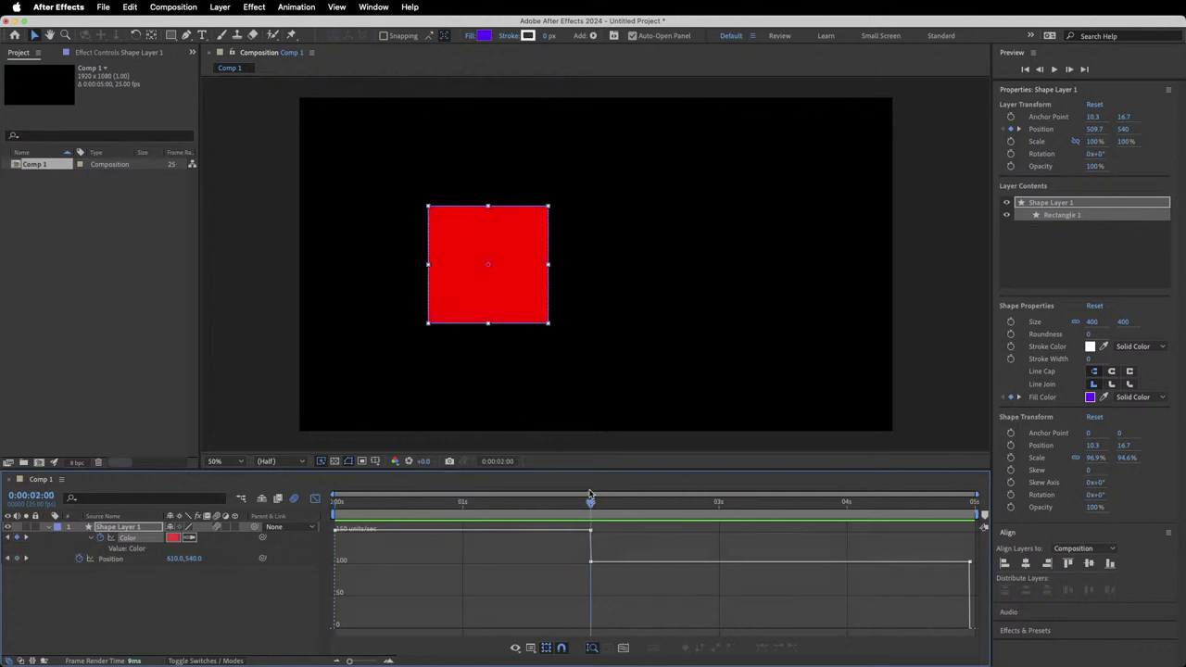
key(space)
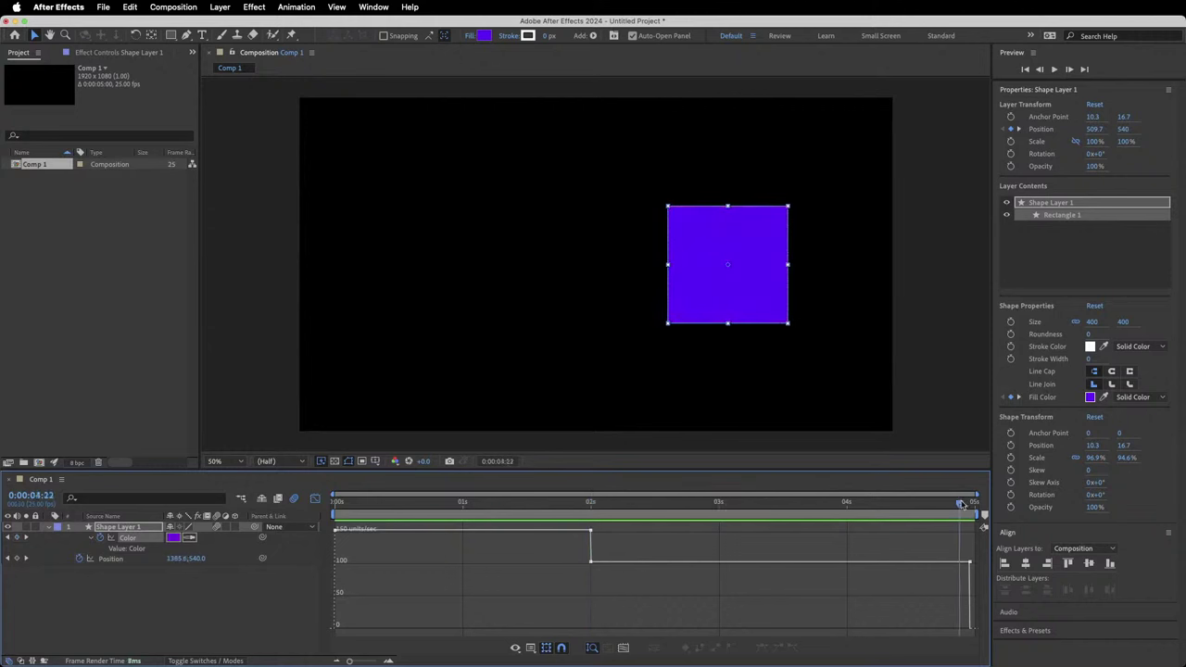
Apply Easy Ease to all three Color keyframes in the layer view and return to the speed graph.
click(315, 499)
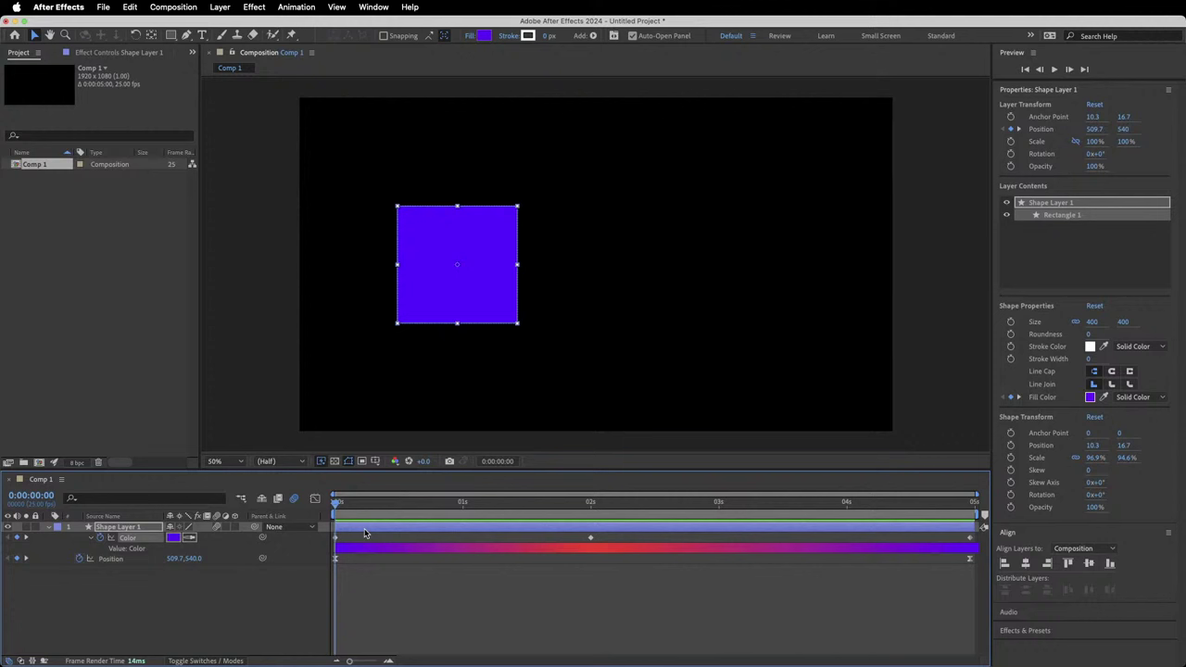
click(590, 538)
key(F9)
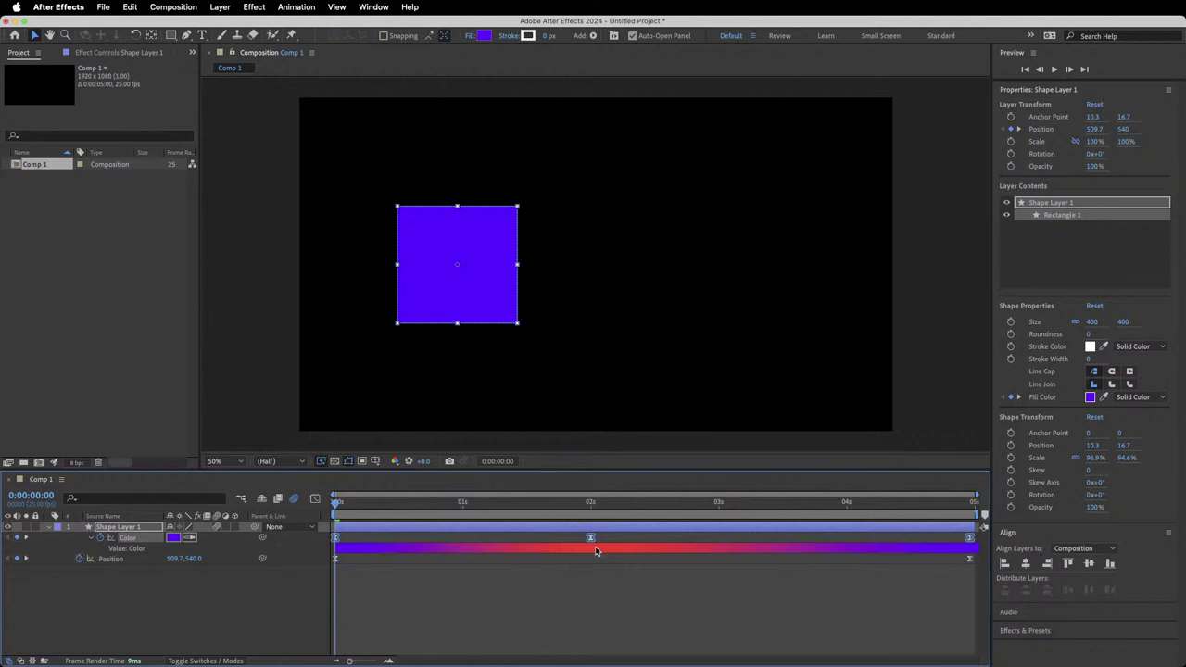
click(315, 499)
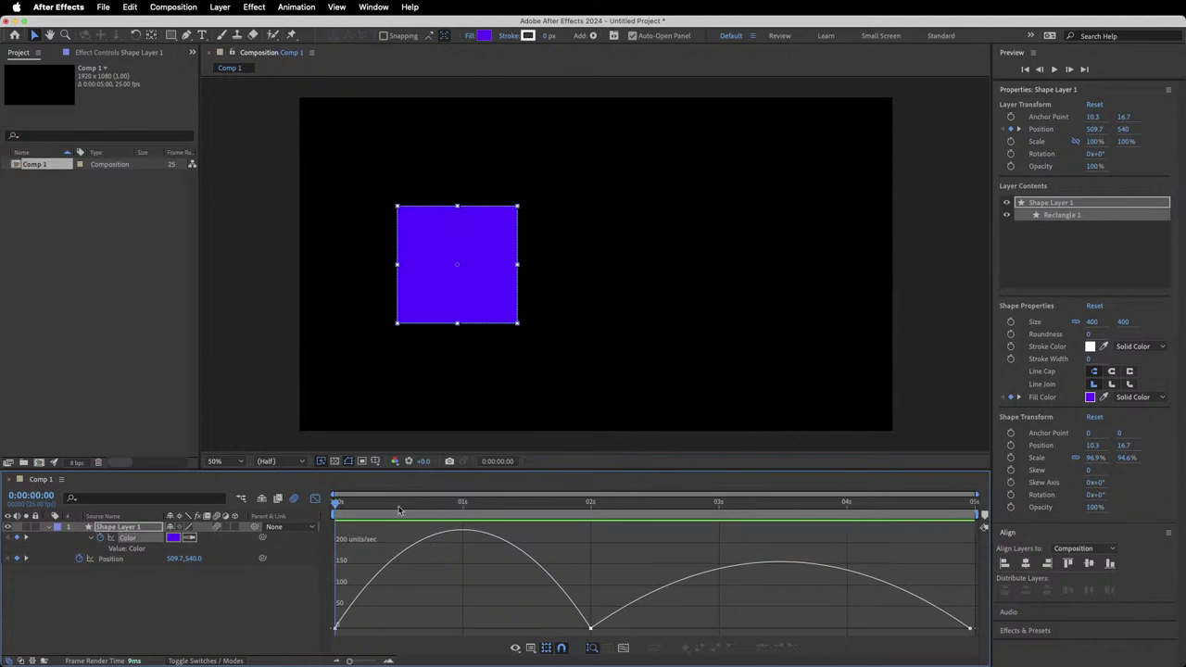
Preview the eased color change and check the first curve's peak near 0:00:01:00.
key(space)
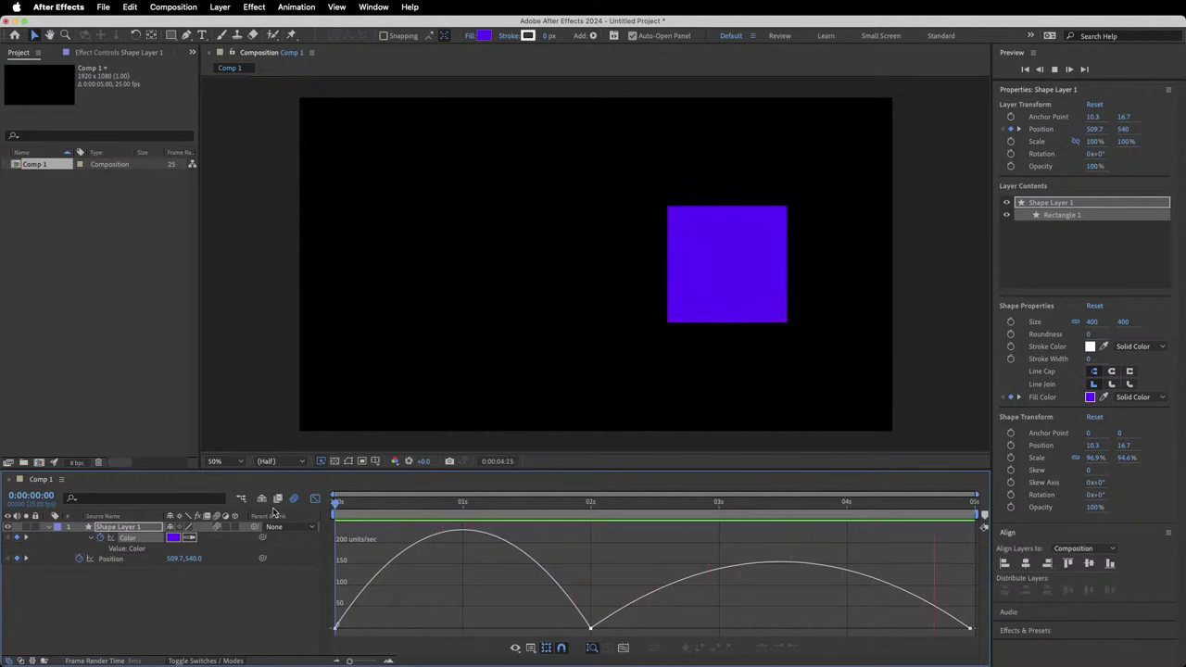
key(space)
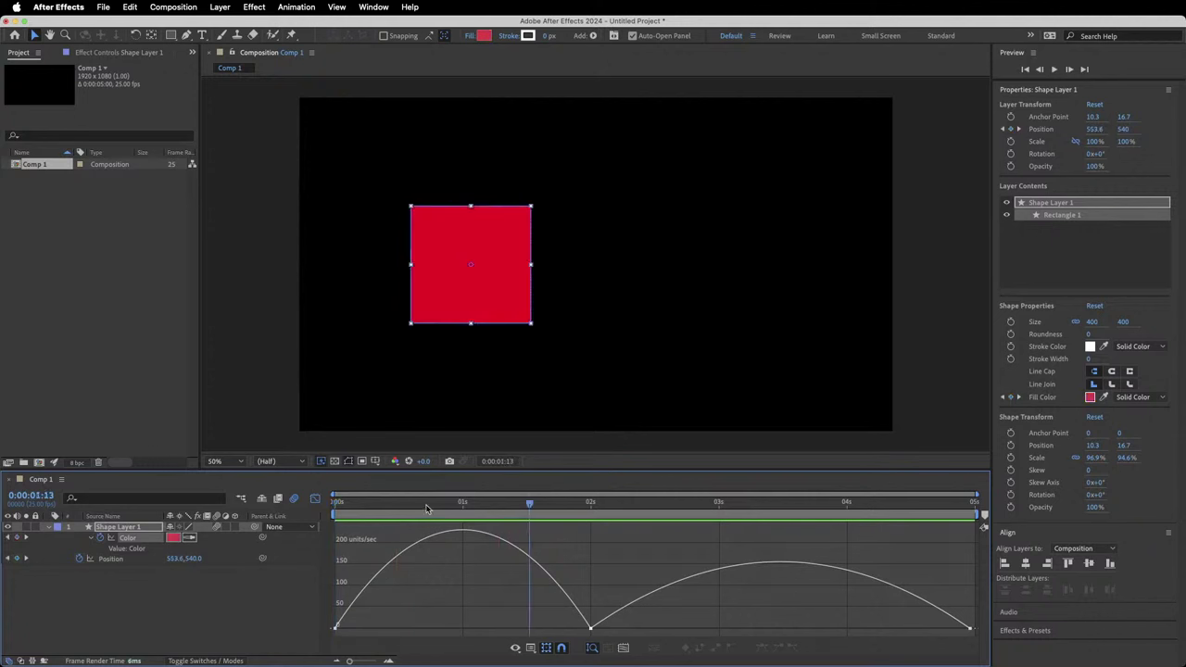
click(460, 498)
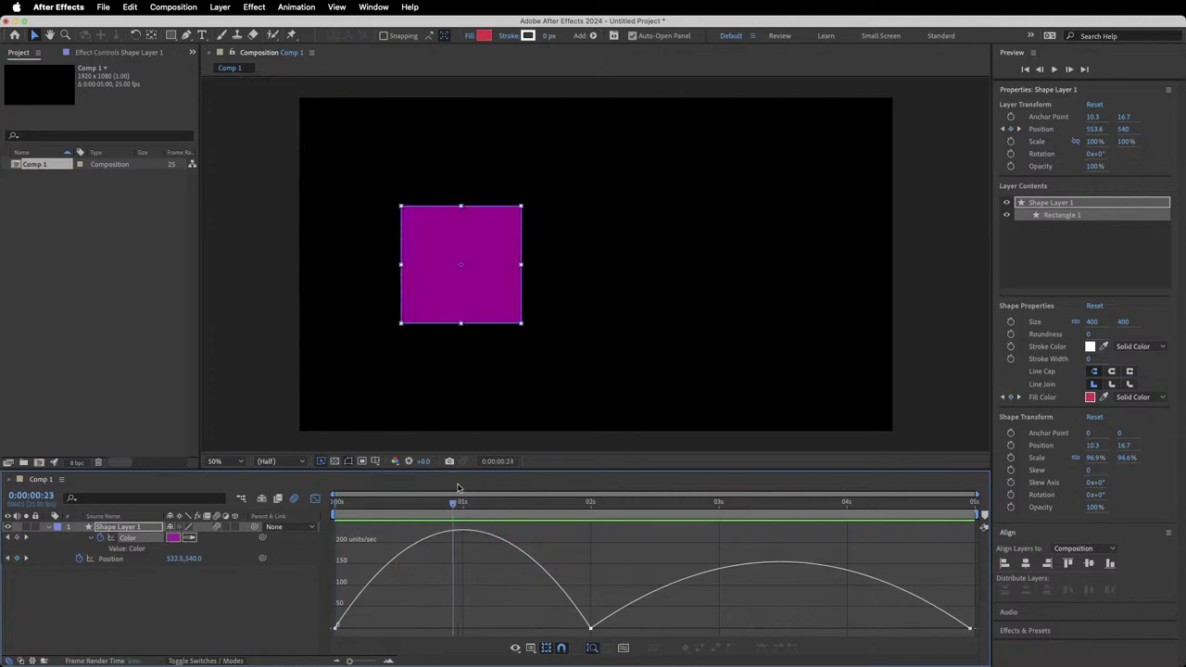
Extend the first Color keyframe's speed handle to about 0:00:01:00 and the last one's back to about 0:00:03:12.
click(336, 630)
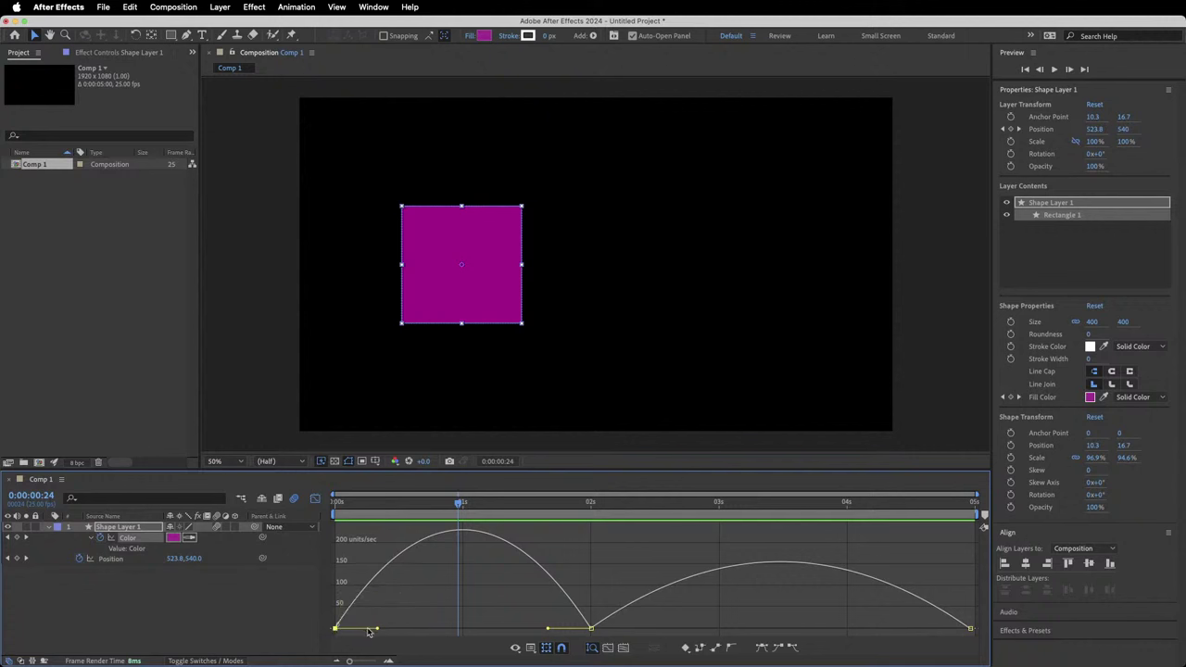
drag(378, 630, 509, 636)
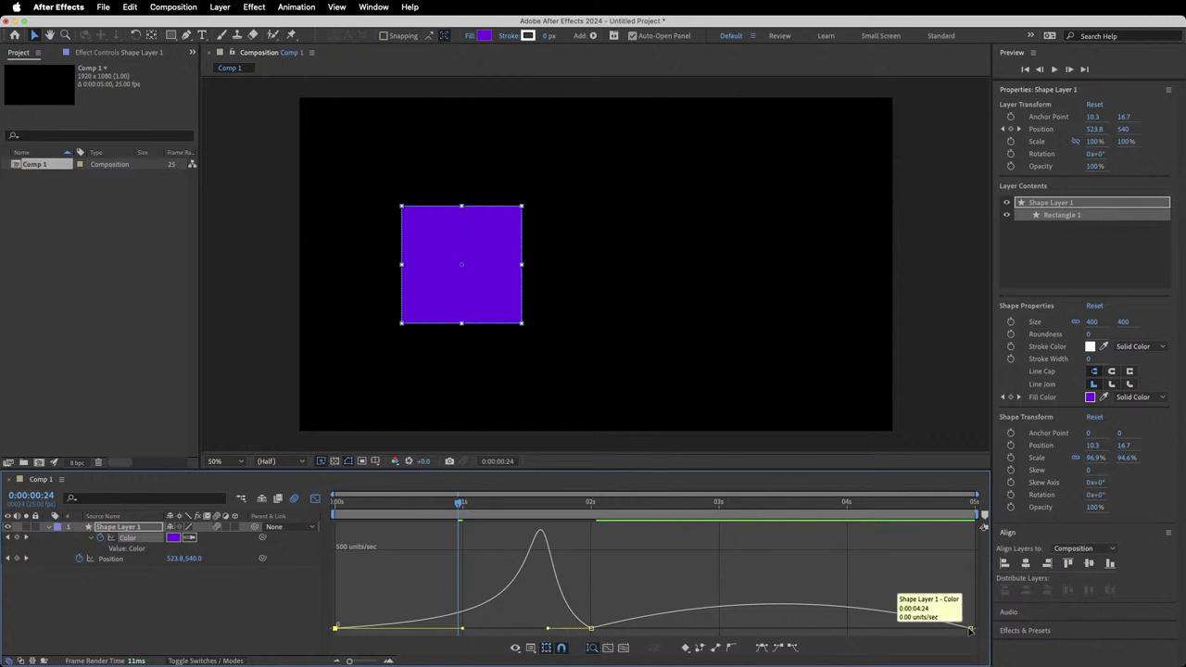
drag(908, 629, 757, 645)
Preview the animation with the reshaped color speed curves from the first frame.
drag(459, 503, 335, 503)
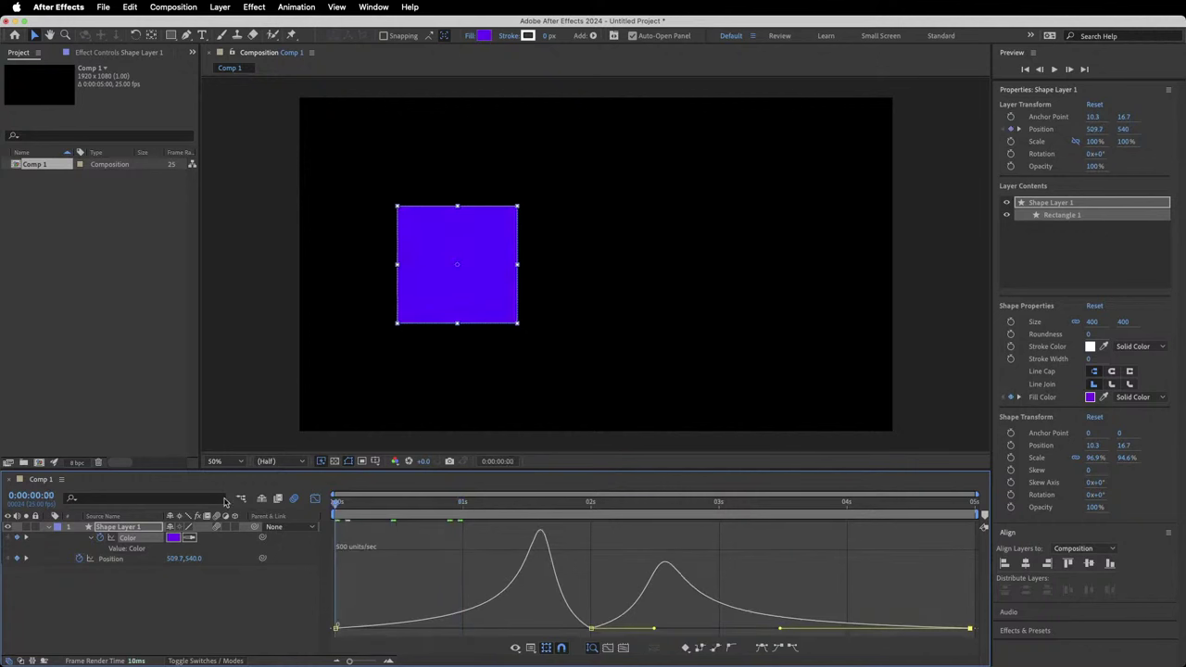
key(space)
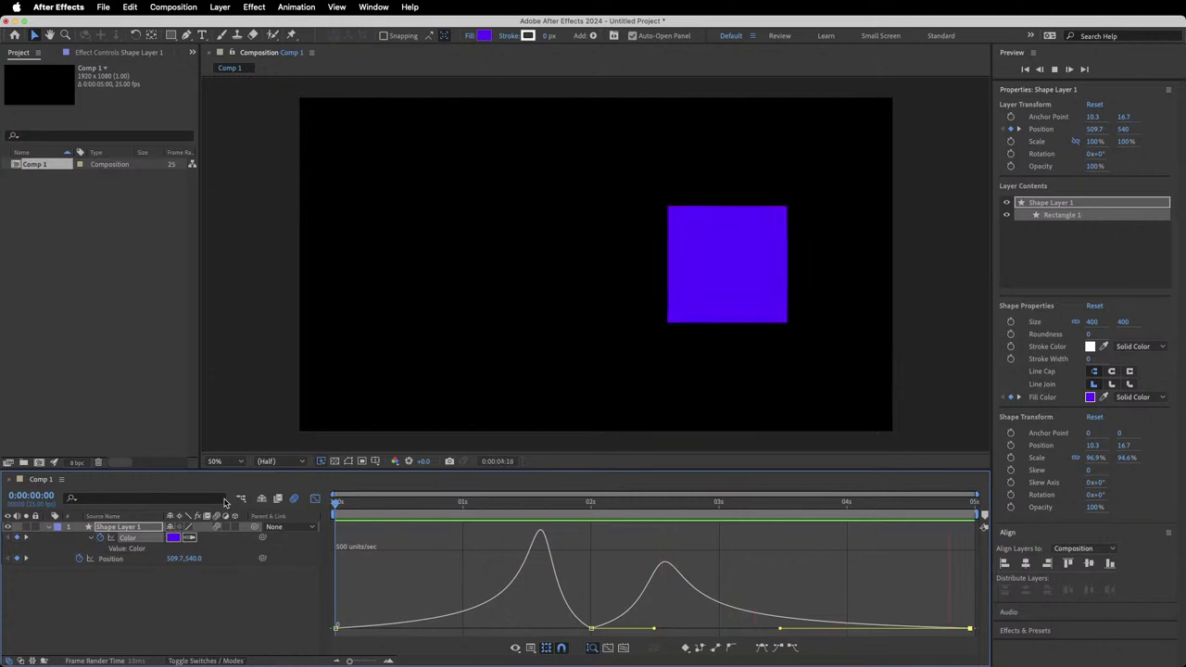
key(space)
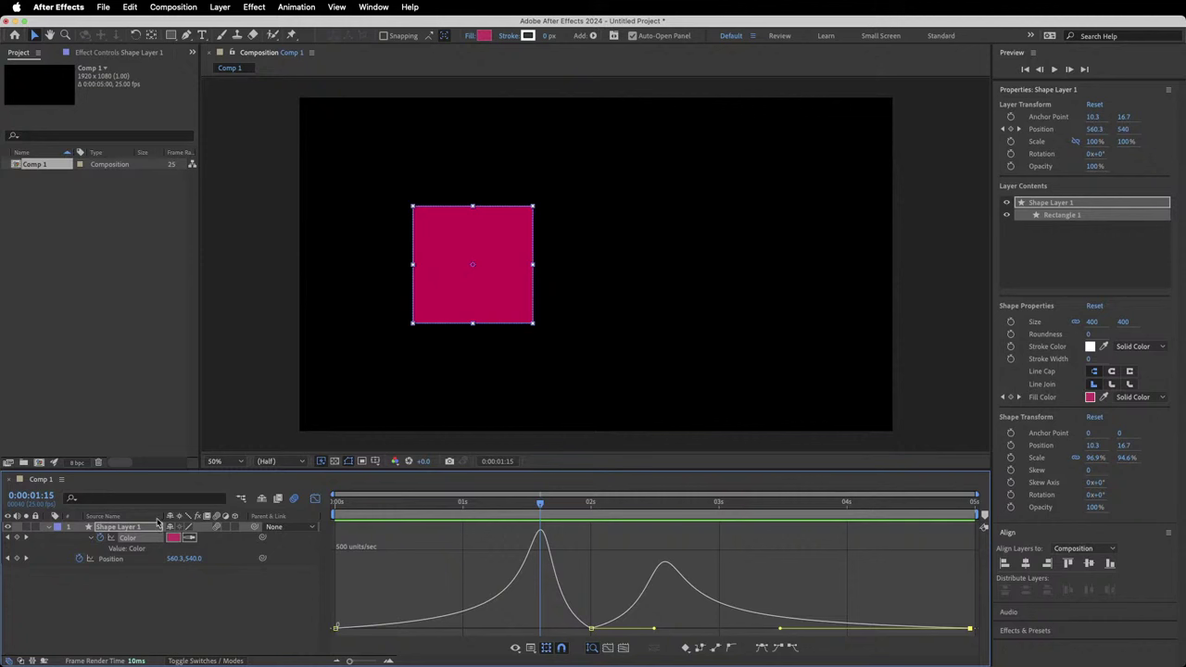
Switch from the speed graph back to the layer view and review the square layer's full Contents and Transform properties.
click(314, 499)
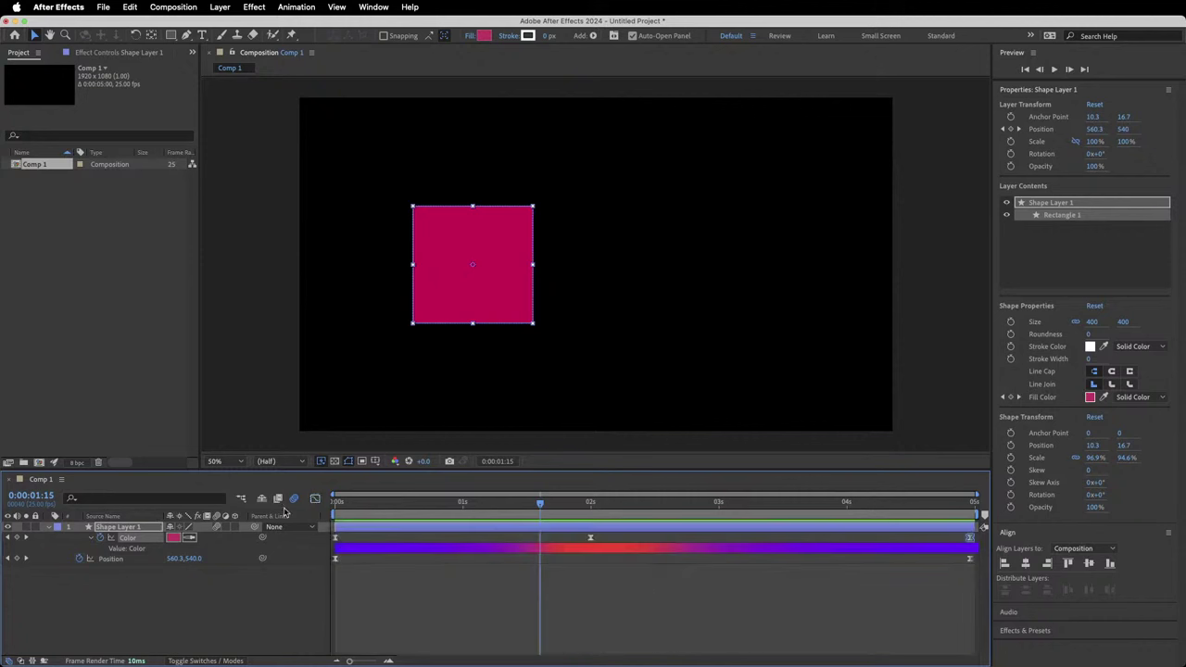
click(53, 528)
click(52, 527)
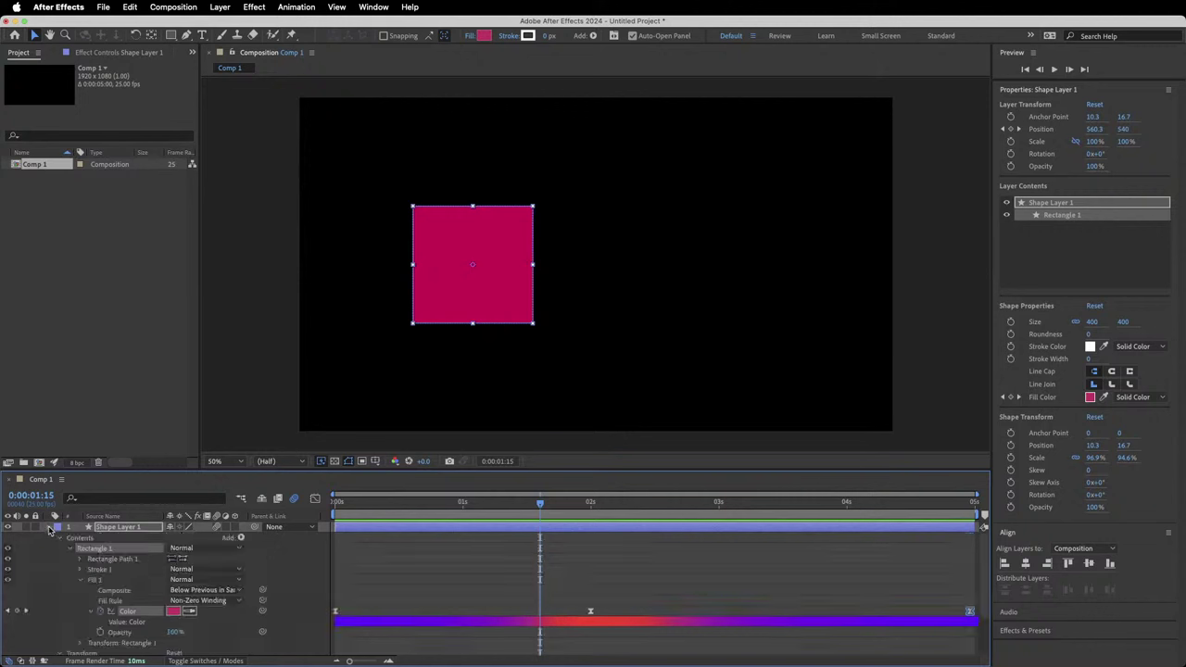
scroll(109, 621, down, 3)
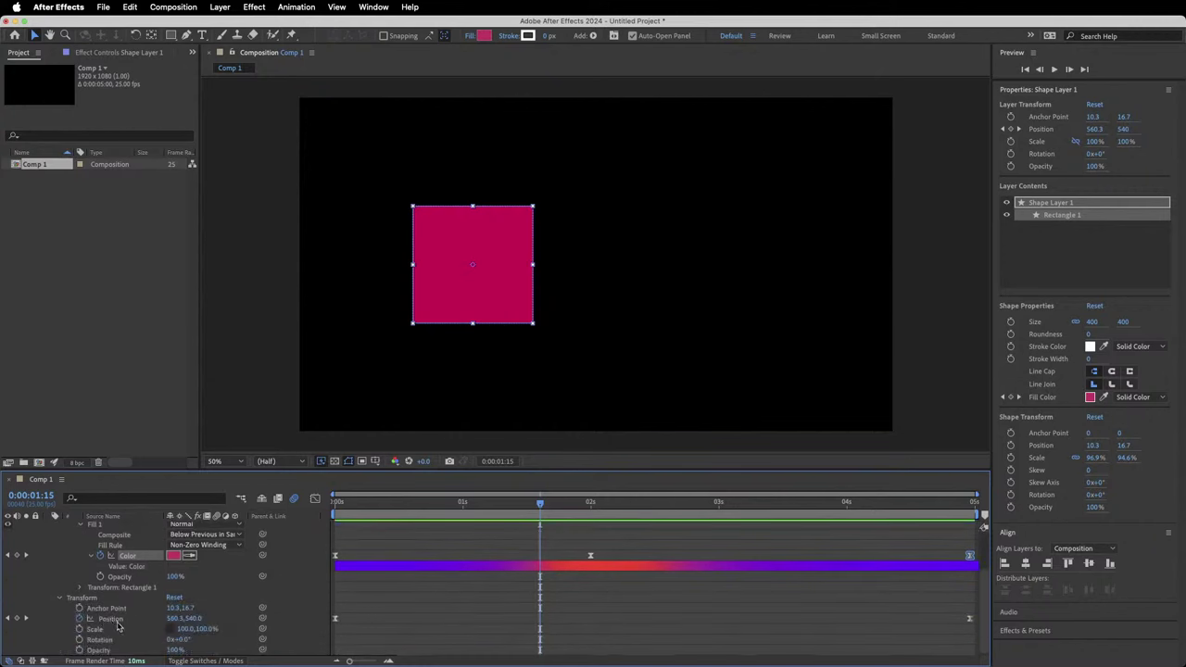
Isolate the square layer's Position, Rotation, Scale and Opacity one at a time, and return the playhead to 0:00:00:00.
key(p)
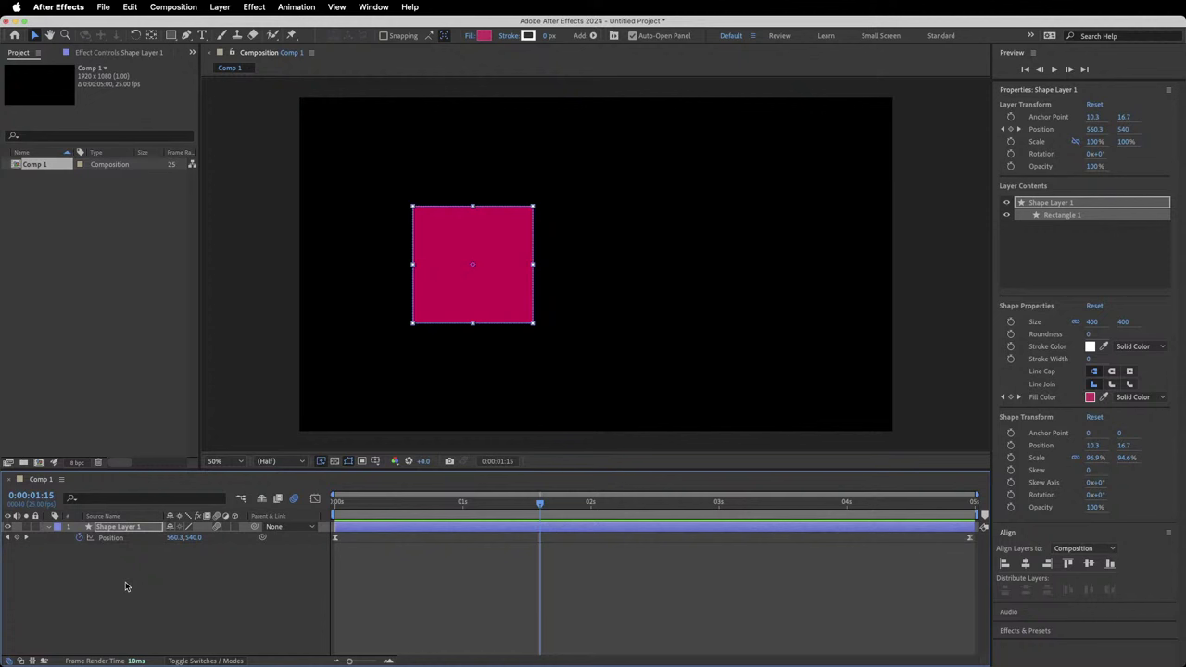
key(r)
key(s)
key(t)
drag(379, 503, 336, 502)
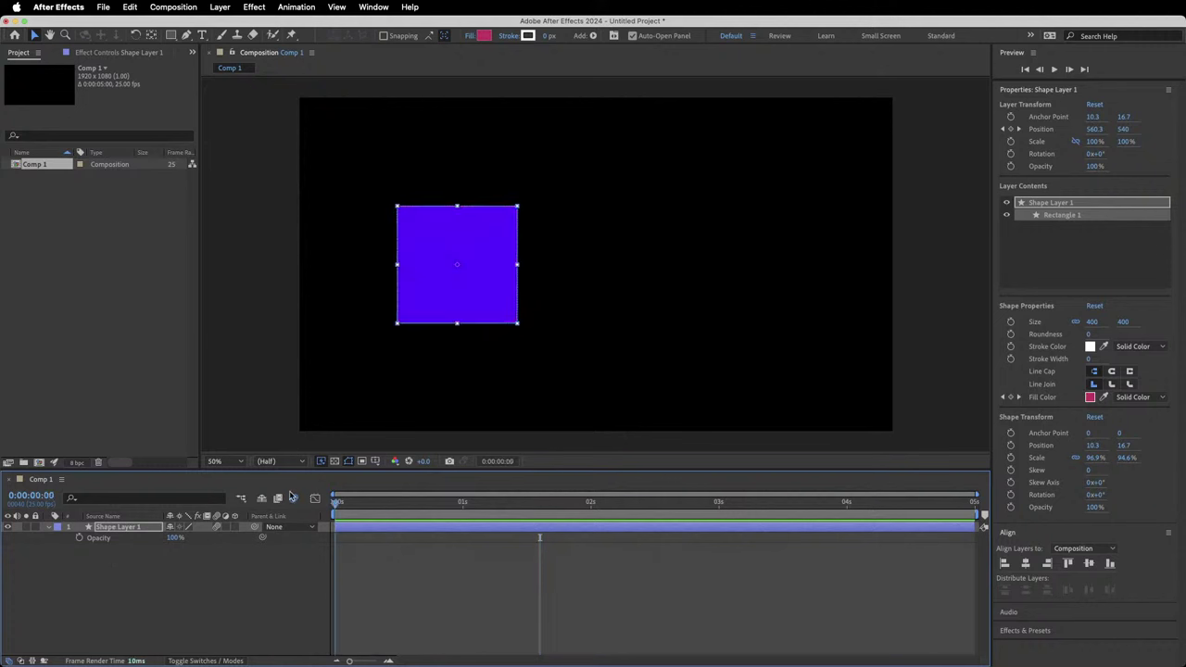
Review the square layer's Transform properties, including its keyframed Position, and collapse and deselect the layer.
click(50, 528)
click(50, 527)
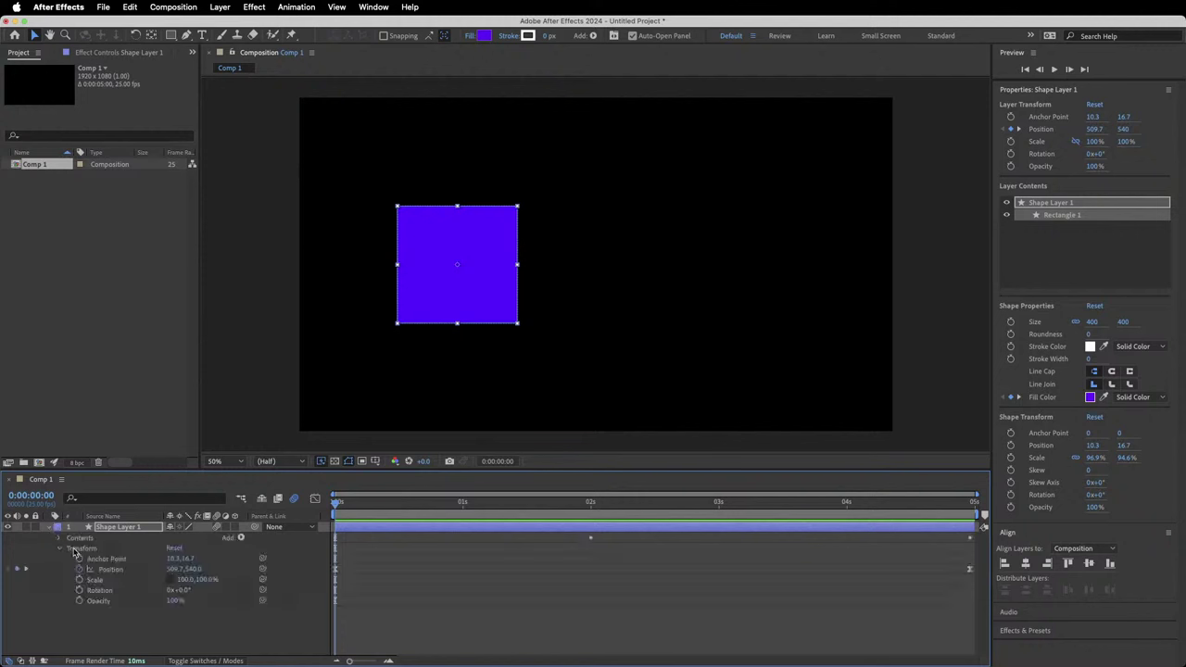
click(82, 548)
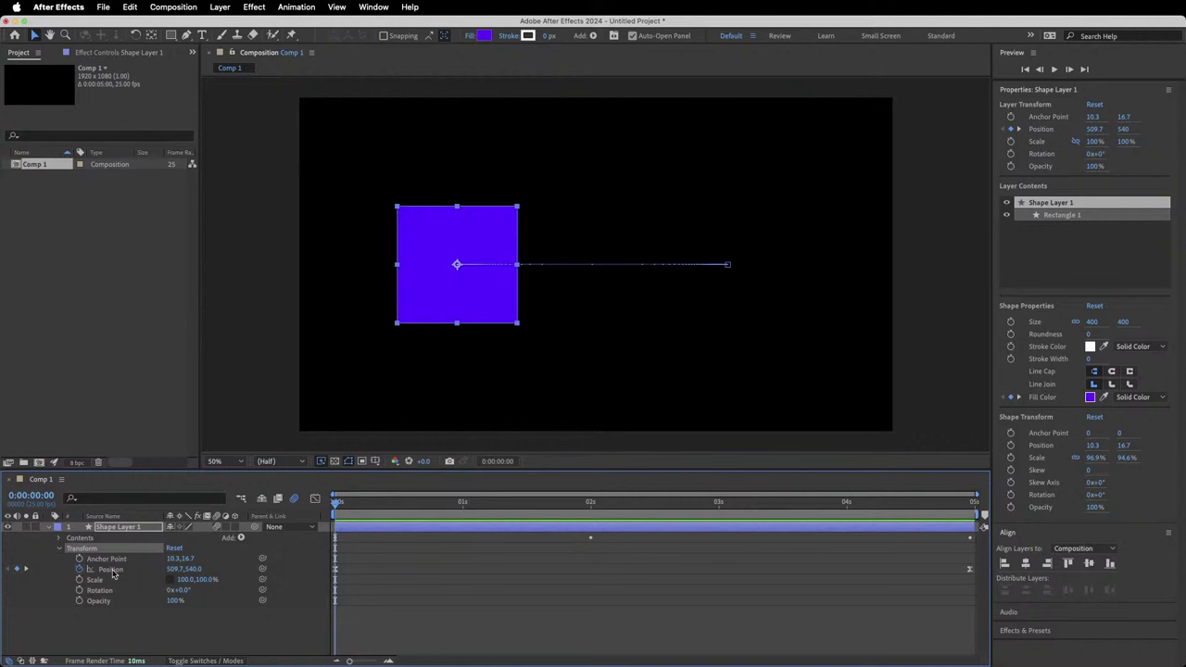
click(49, 527)
click(74, 551)
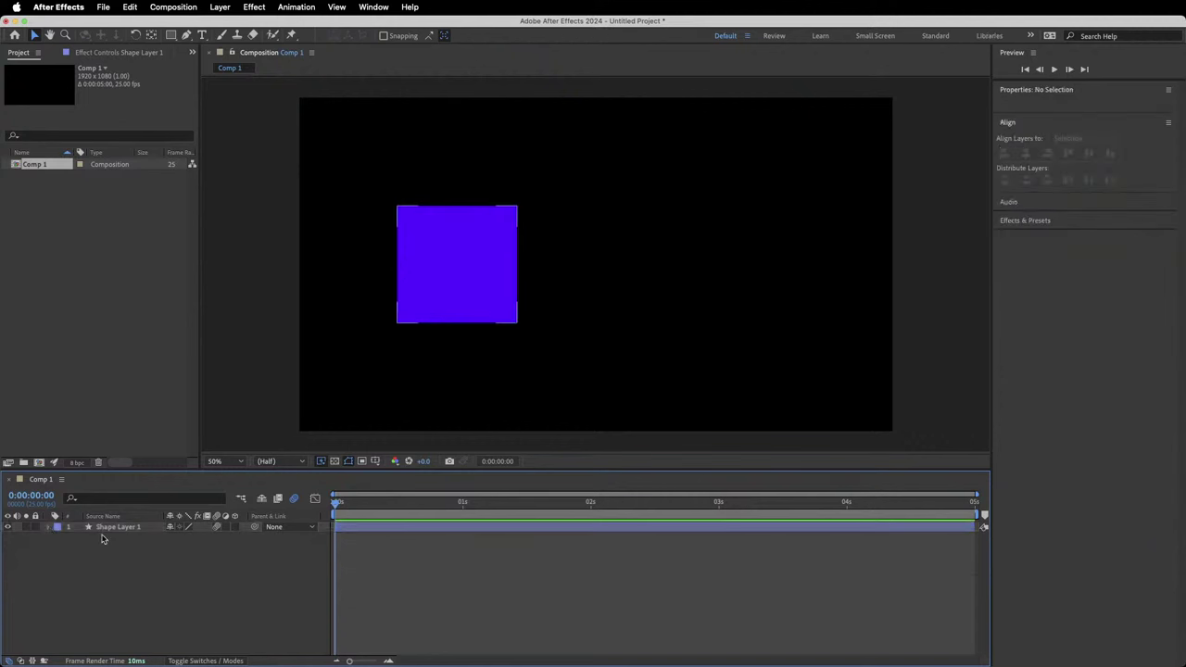
Compare the square layer's Transform and Contents groups by expanding each in turn, and collapse the layer.
click(115, 525)
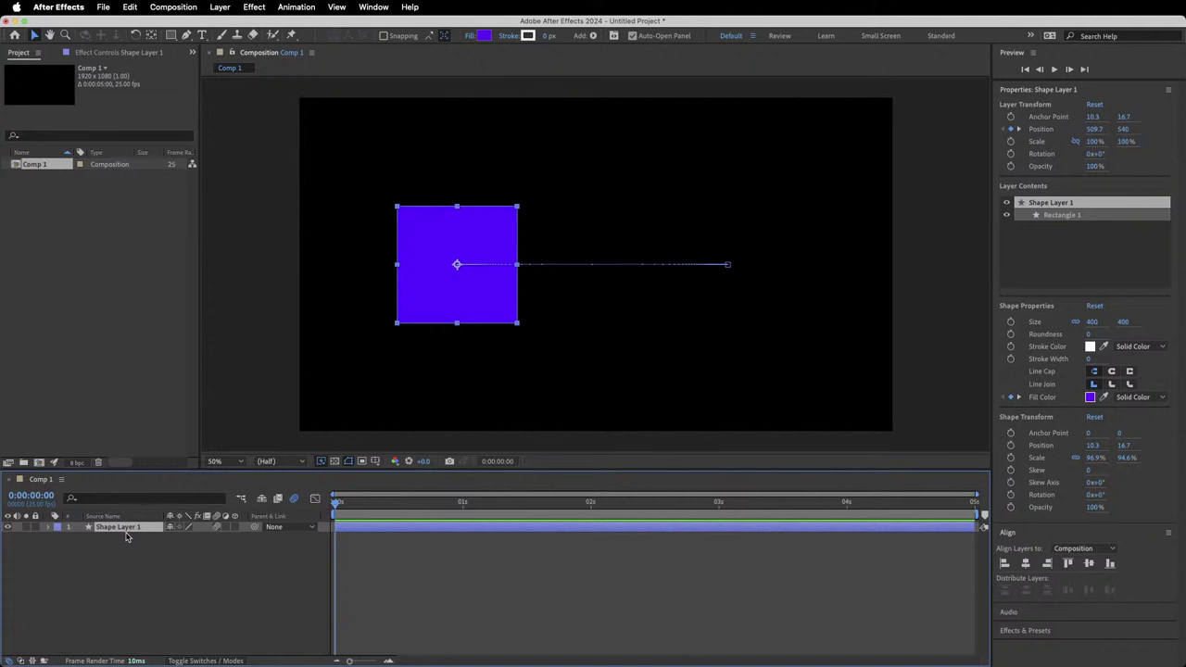
click(49, 526)
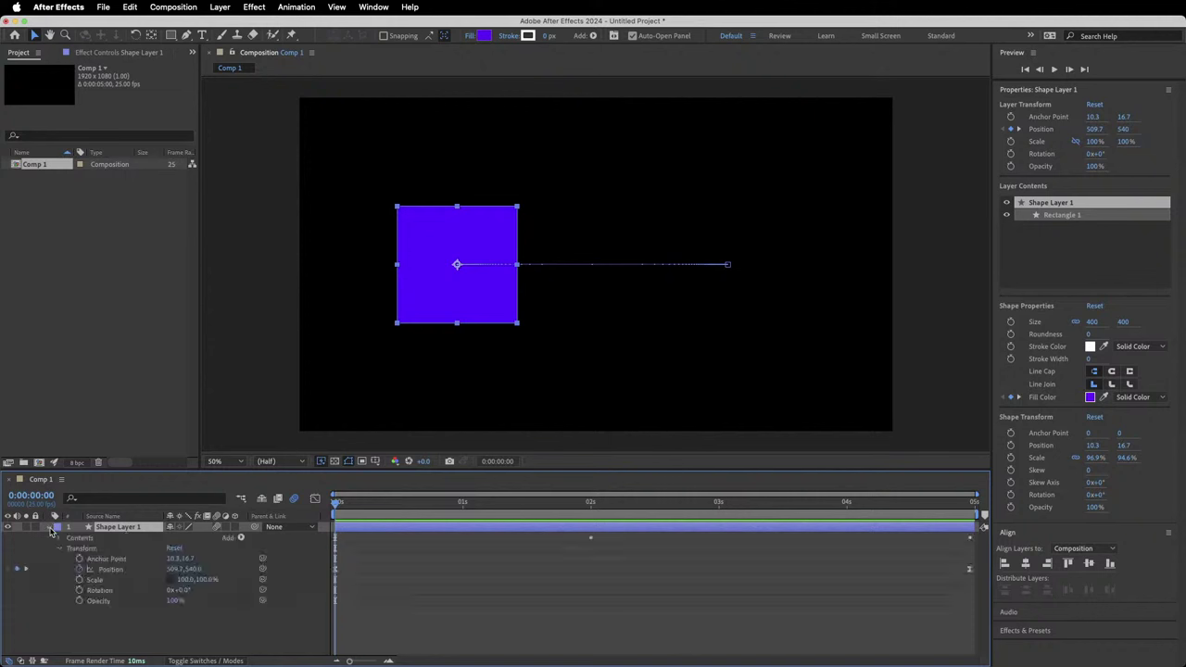
click(60, 548)
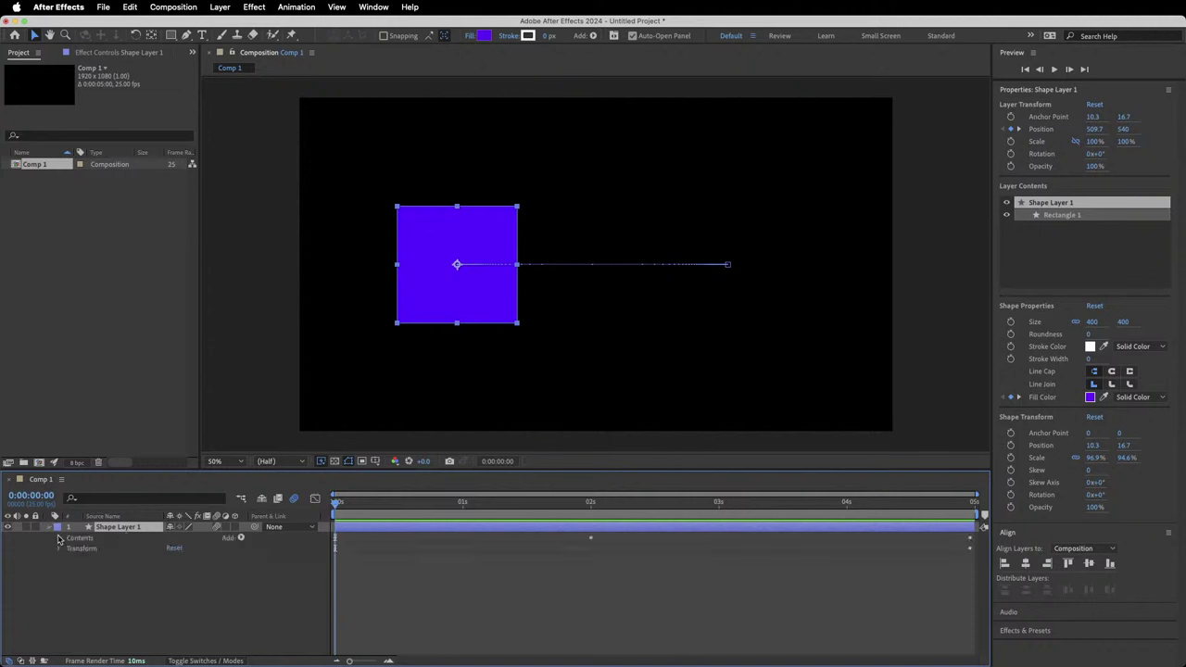
click(59, 537)
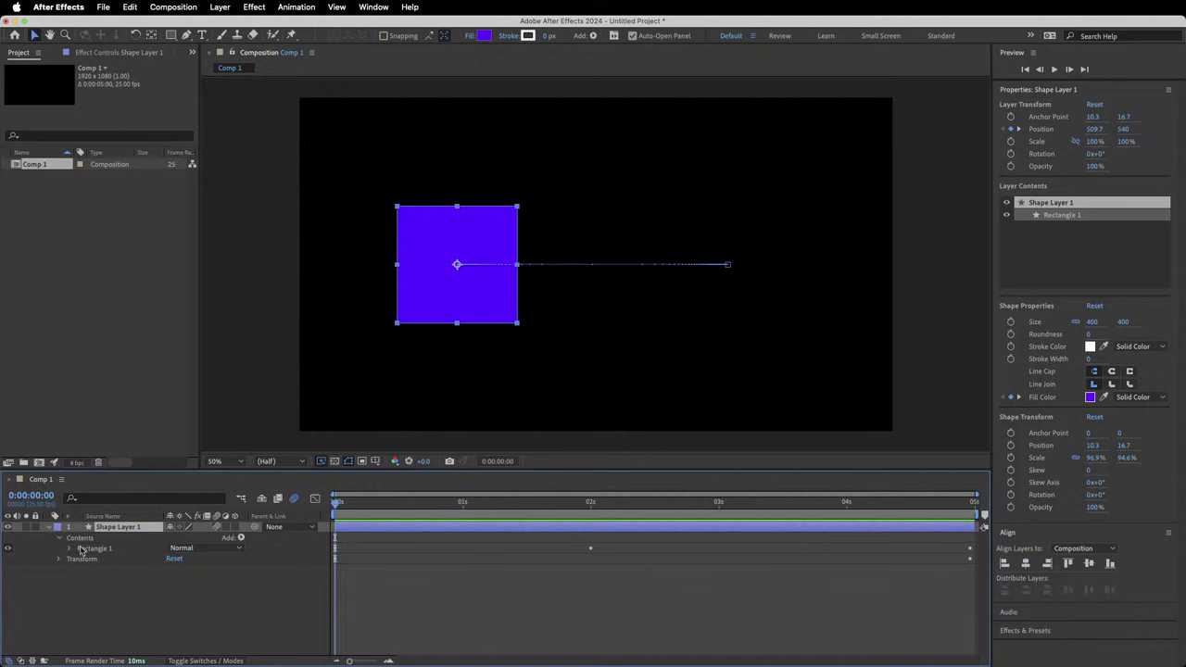
click(60, 538)
click(50, 527)
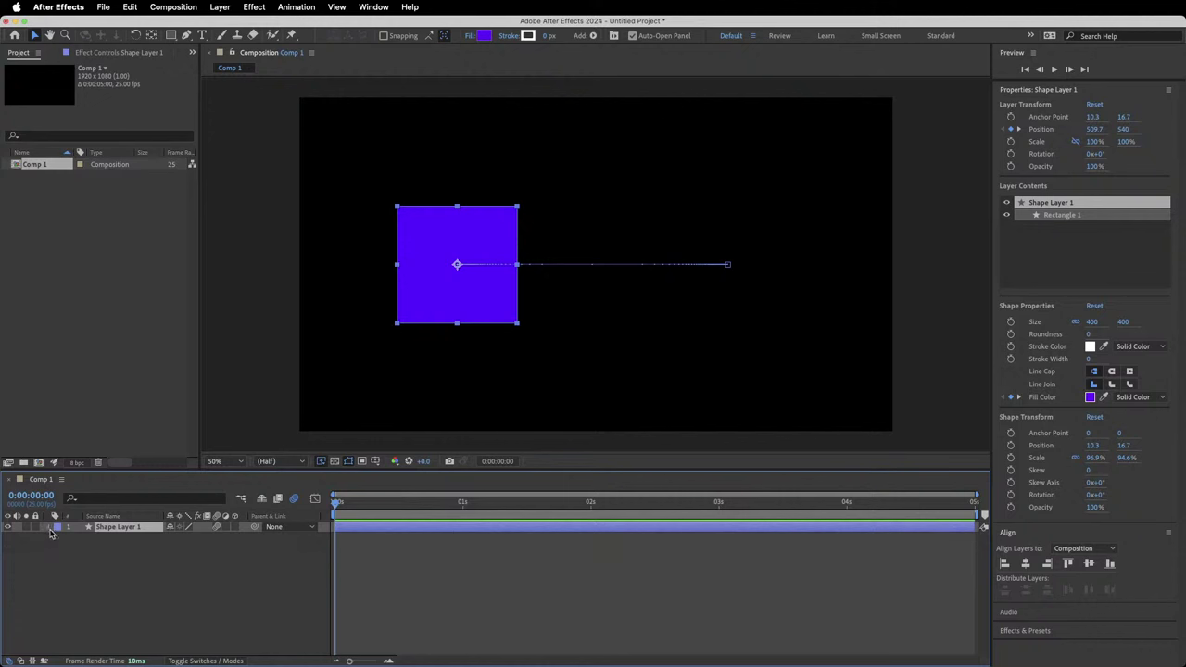
Draw a second rectangle, about 264 × 238 px, on a new shape layer to the right of the square.
click(159, 544)
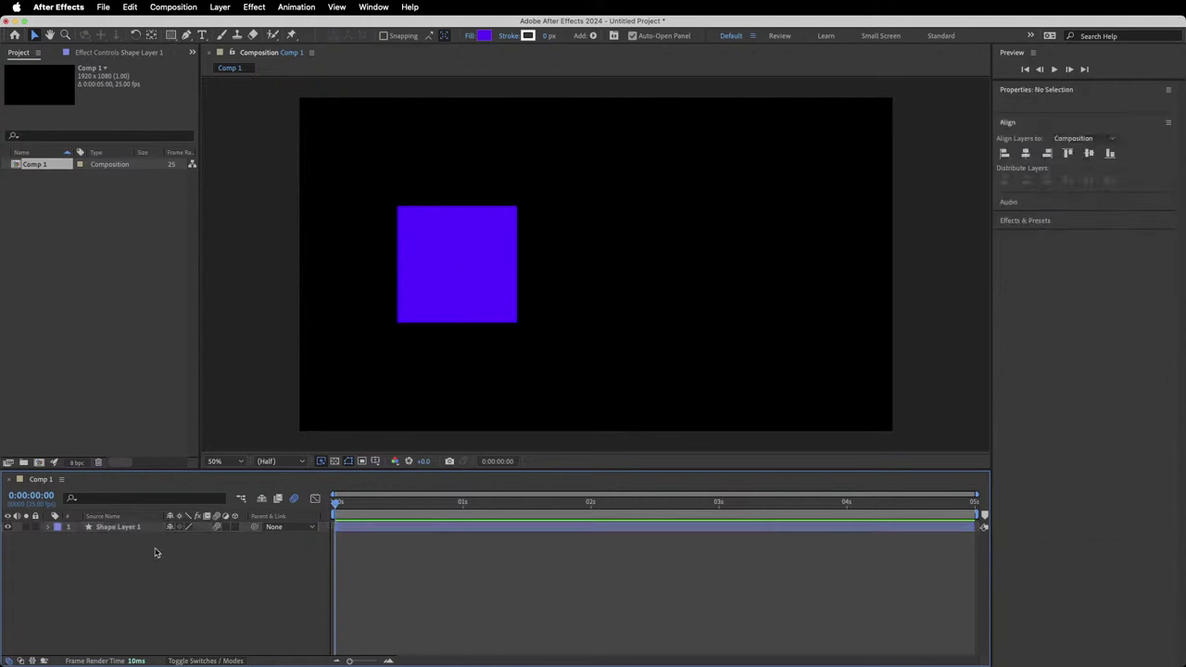
click(171, 36)
drag(568, 237, 652, 309)
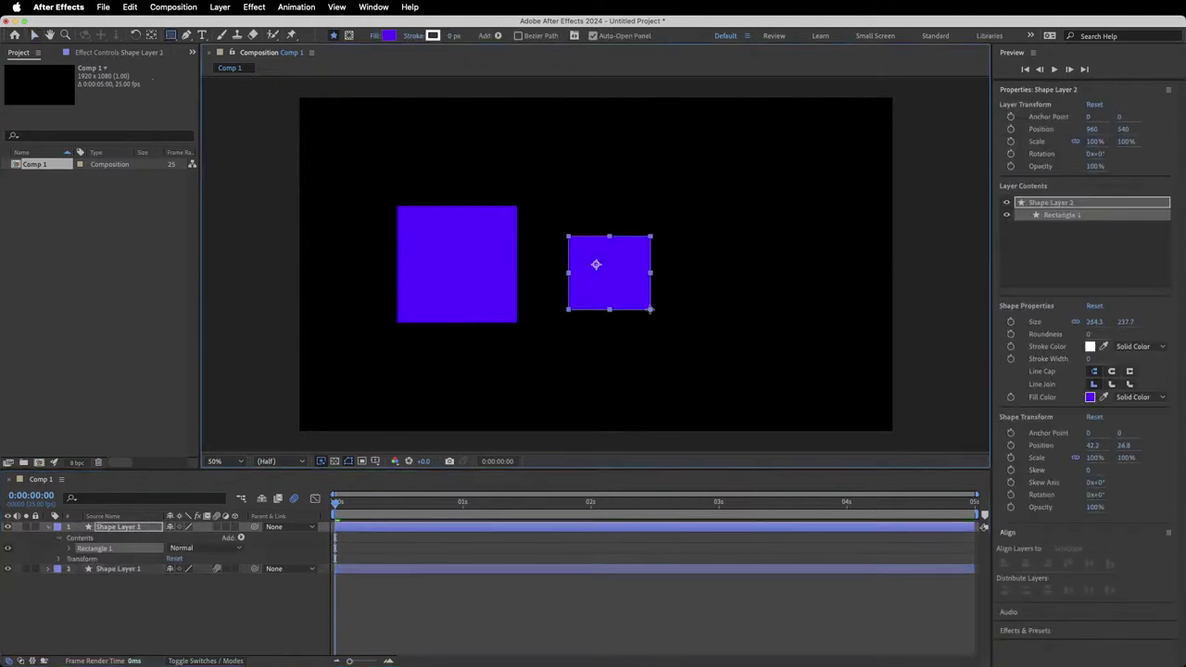
Review the new rectangle layer's Transform properties, and collapse and deselect the layer.
click(60, 537)
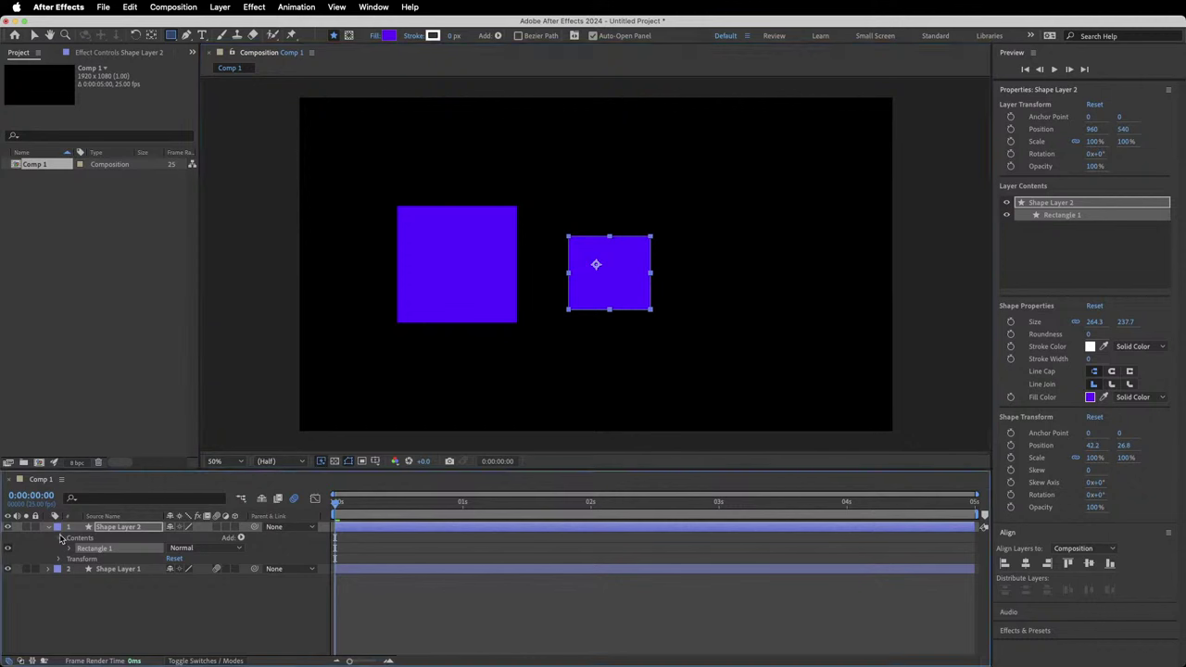
click(58, 549)
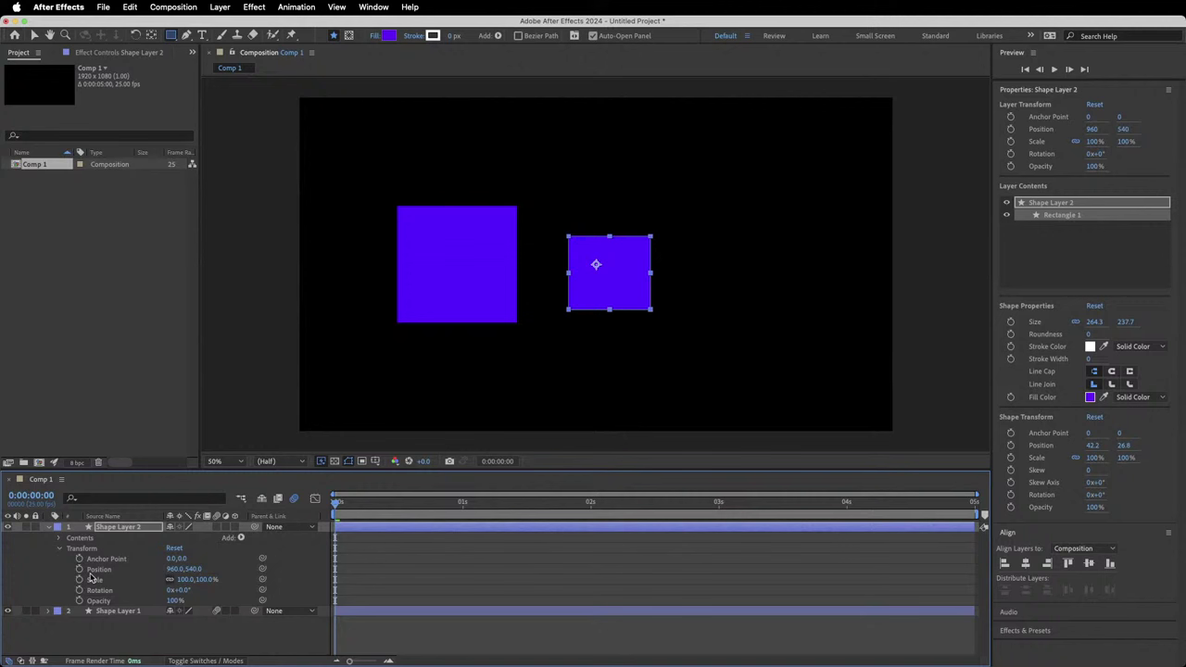
click(48, 526)
click(74, 566)
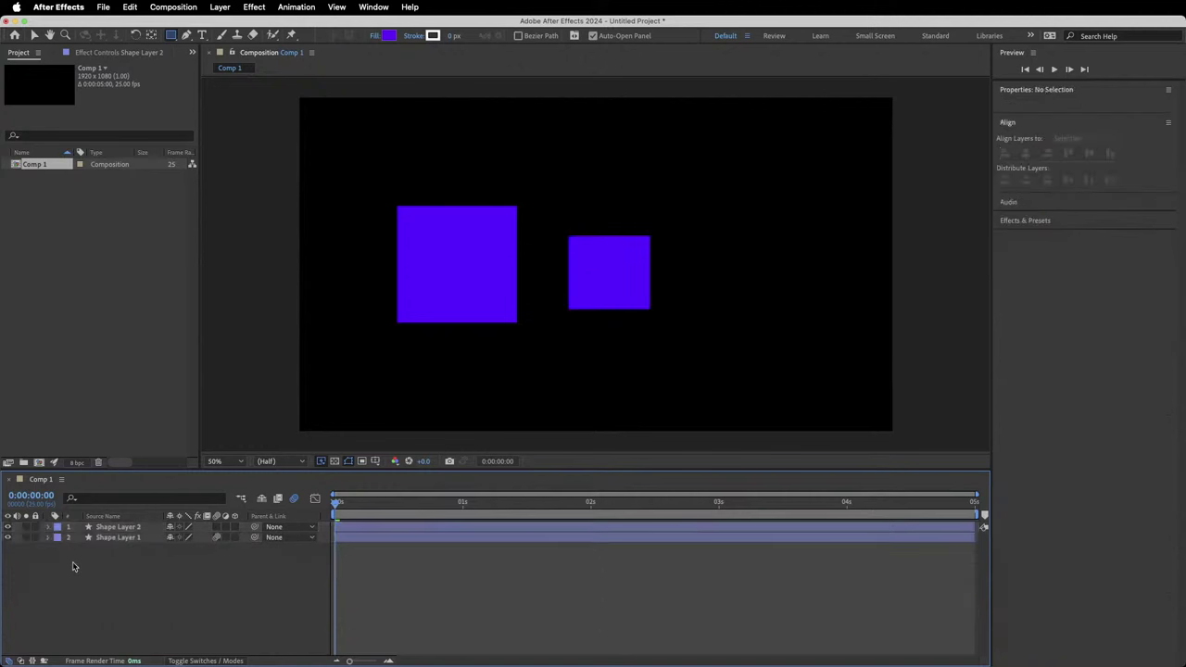